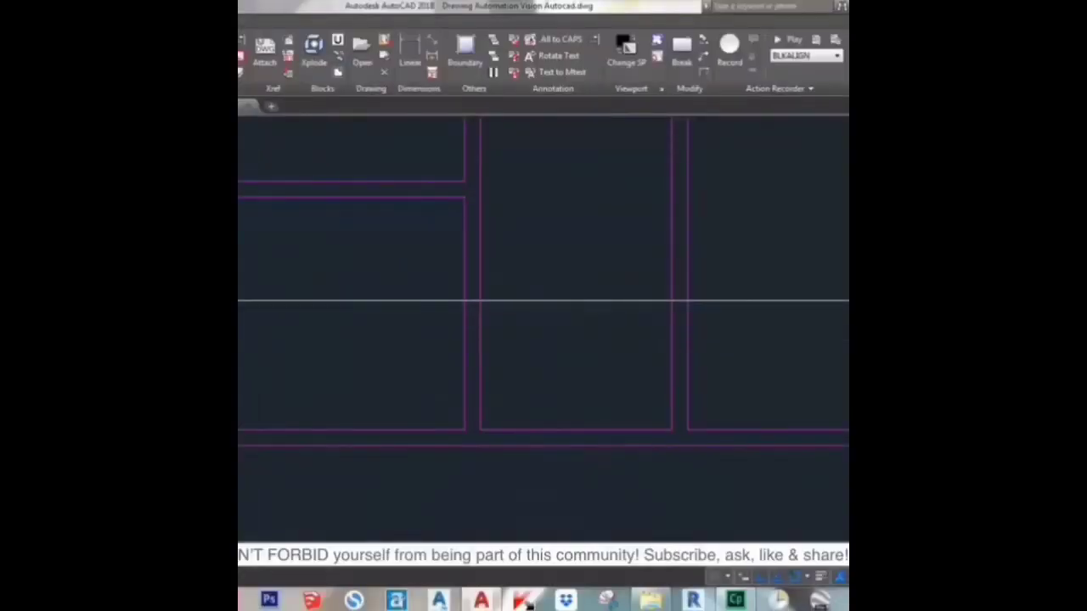
click(778, 439)
click(554, 431)
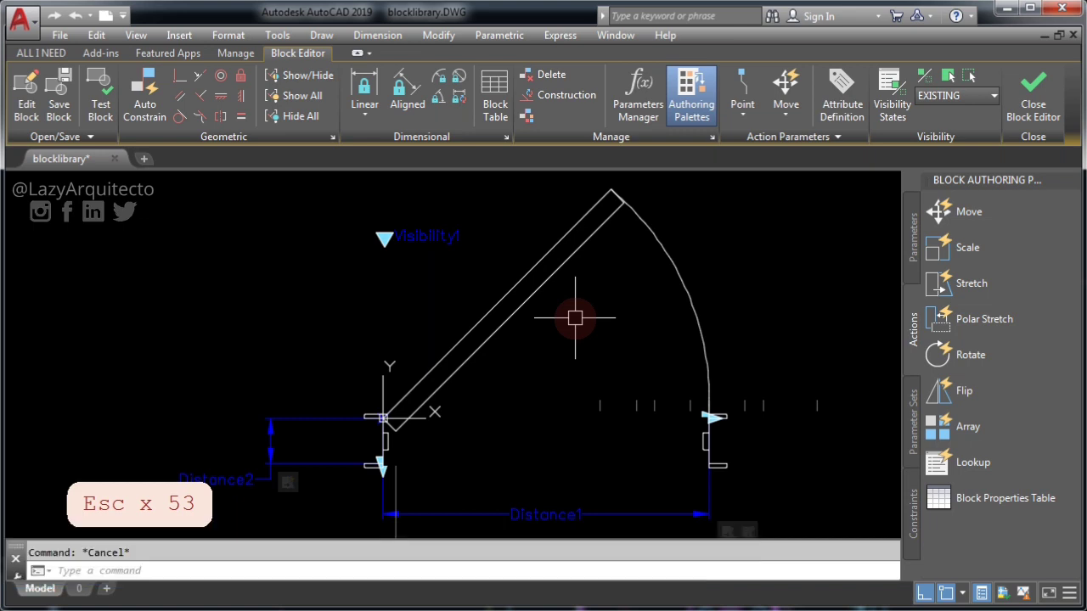
Create a new layer named DOOR-ITEMS.
text(la)
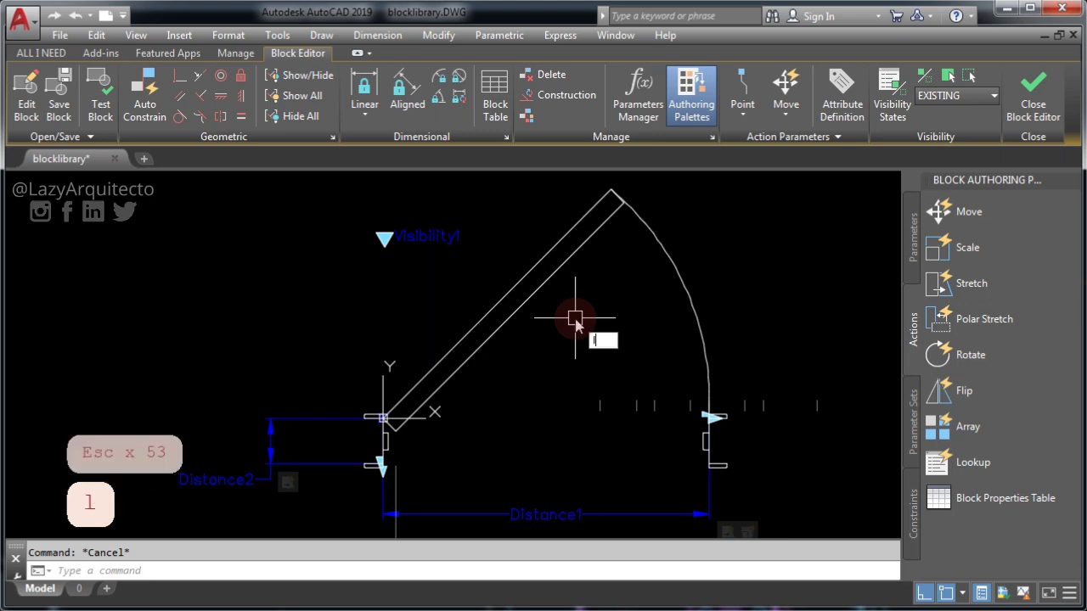
key(Return)
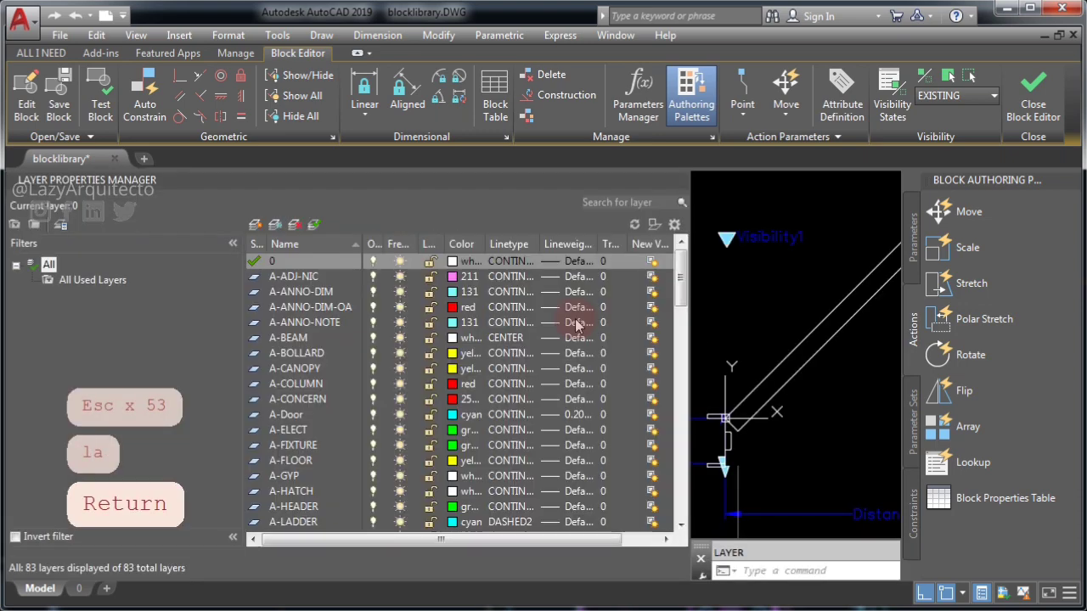
click(256, 224)
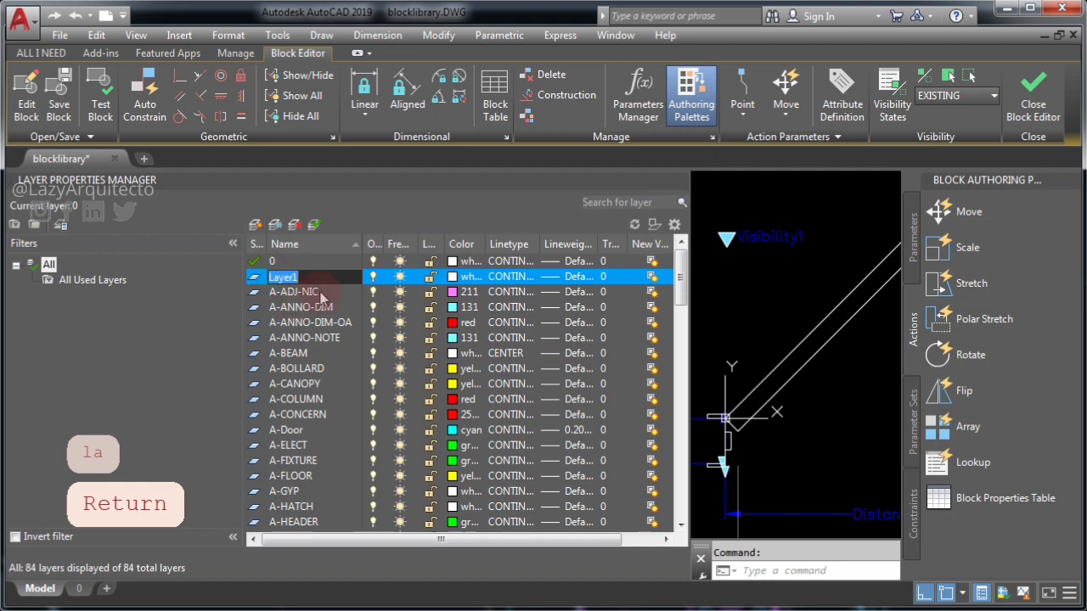
text(d)
key(BackSpace)
key(Caps_Lock)
text(DOOR)
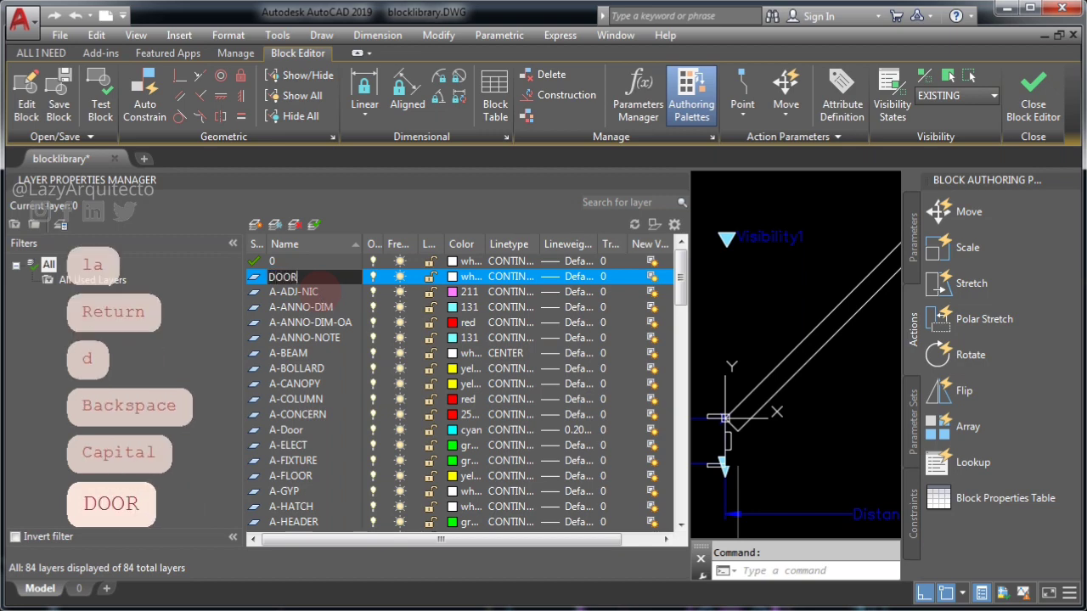
text(-ITEMS)
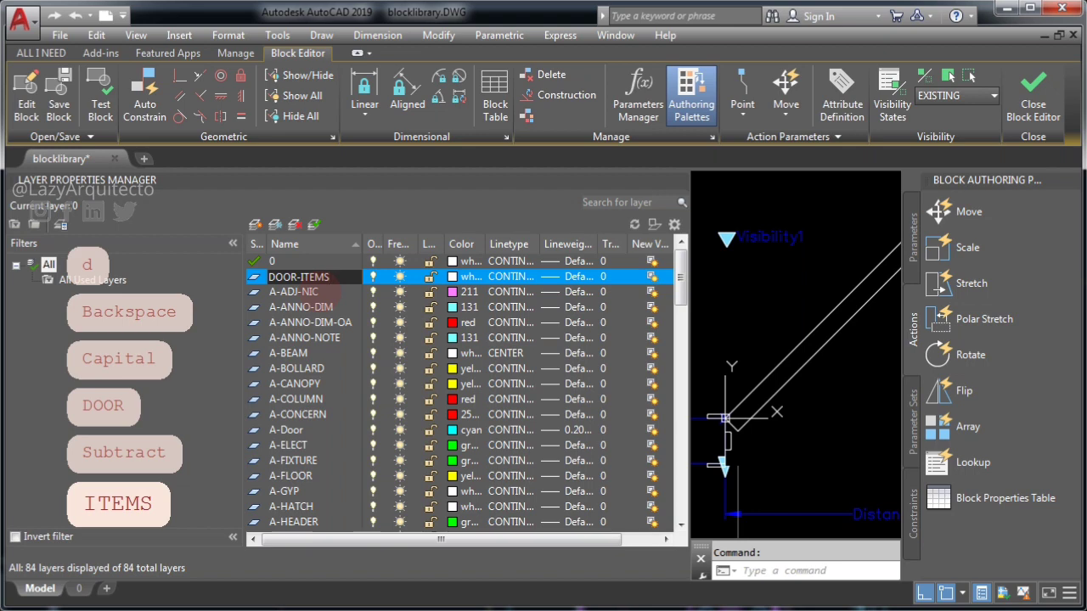
key(Return)
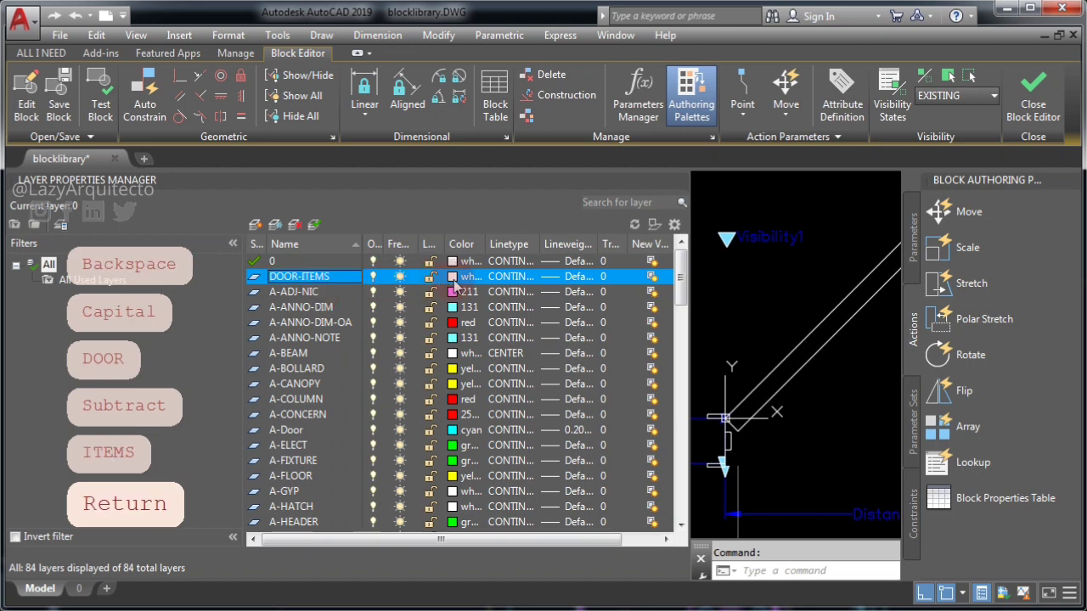
Set the DOOR-ITEMS layer's color to true color RGB 255,255,255.
click(453, 278)
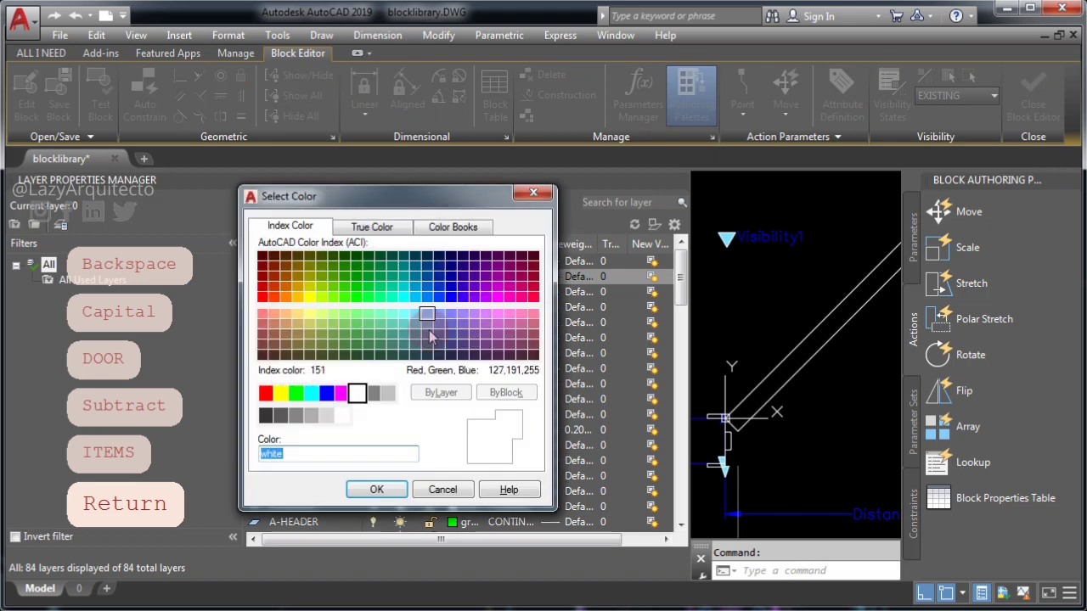
double_click(270, 455)
click(365, 226)
click(436, 285)
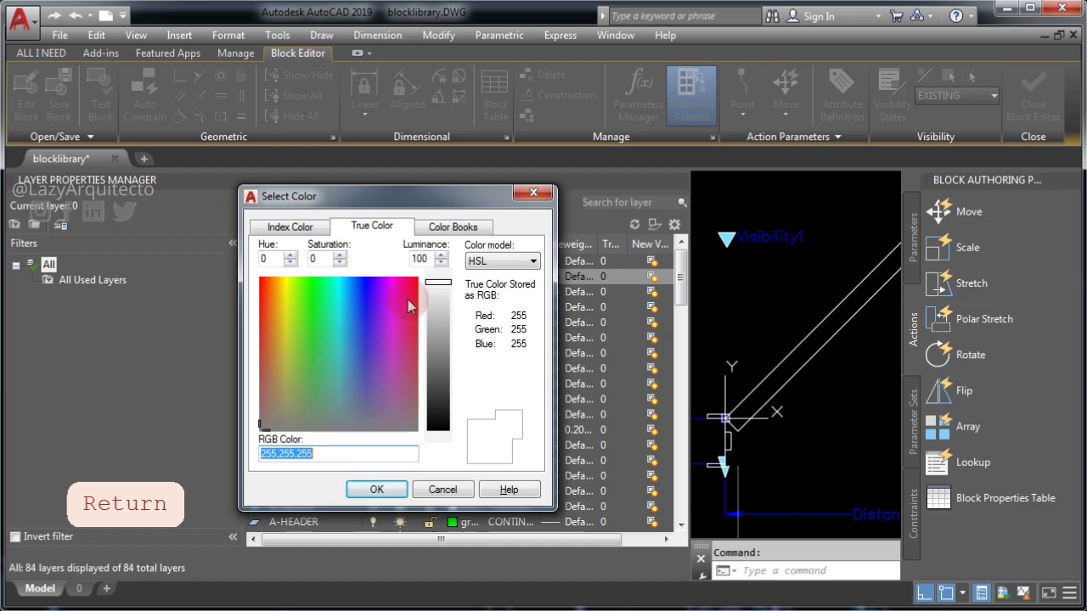
click(374, 491)
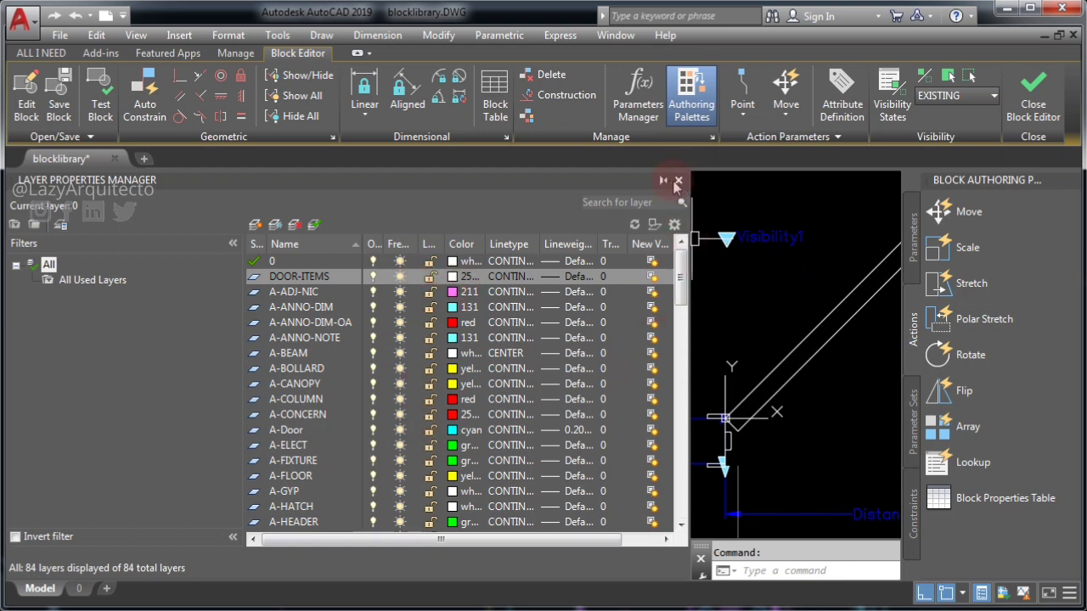
Make DOOR-ITEMS the current layer and close the layer manager.
right_click(343, 279)
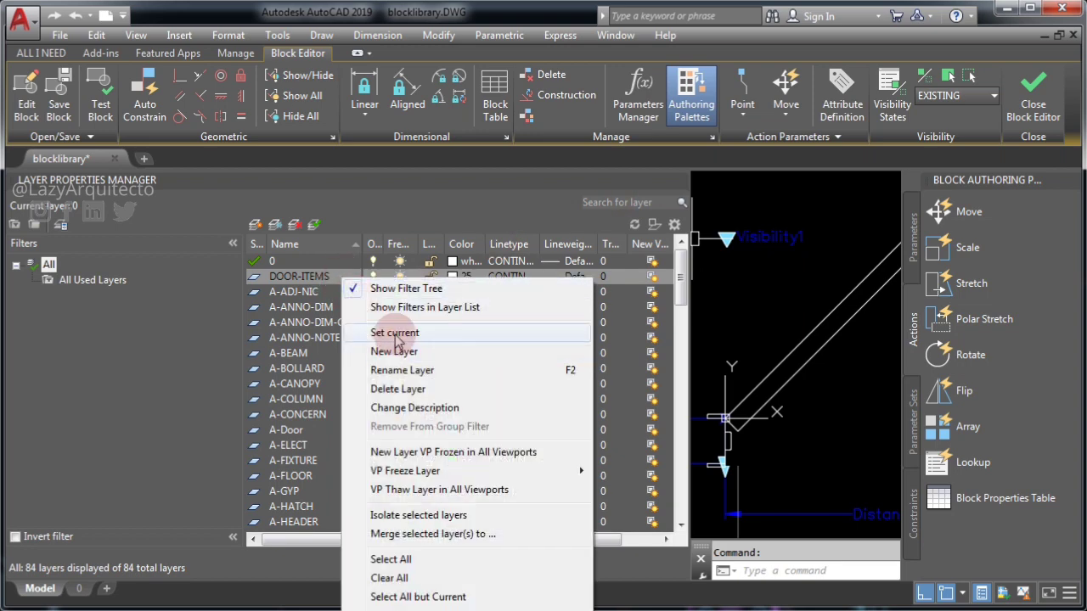
click(396, 335)
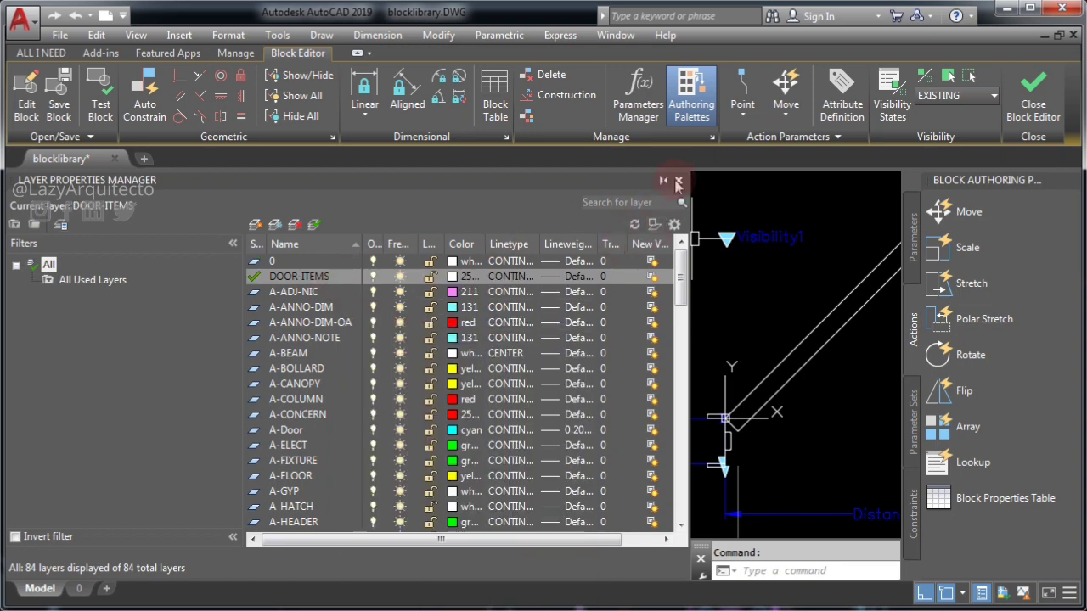
click(678, 181)
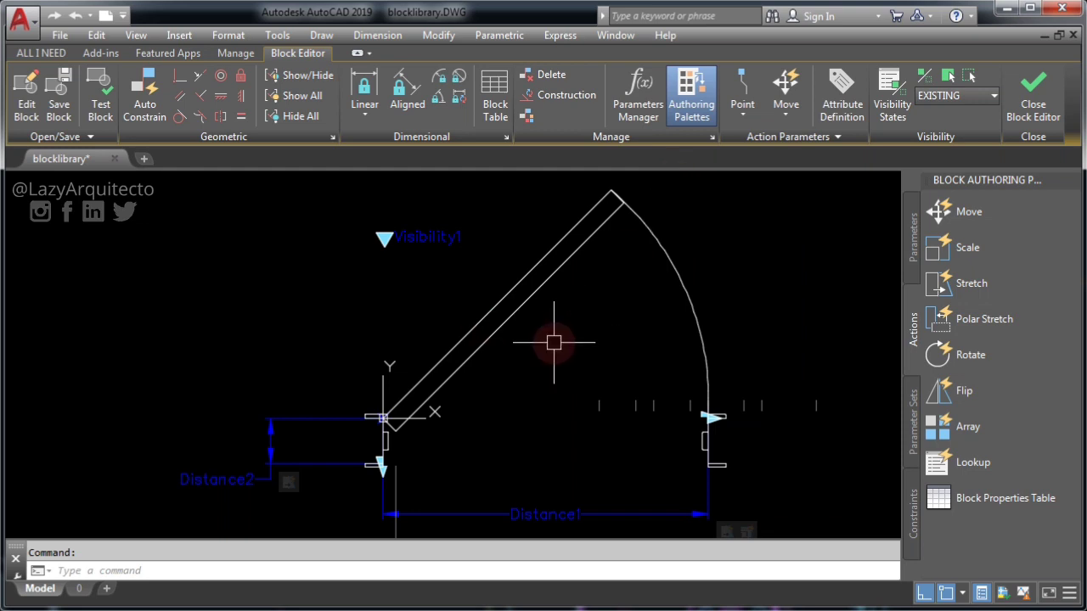
Place a point in the door opening midway between the two jambs using the Mid Between 2 Points snap.
click(40, 53)
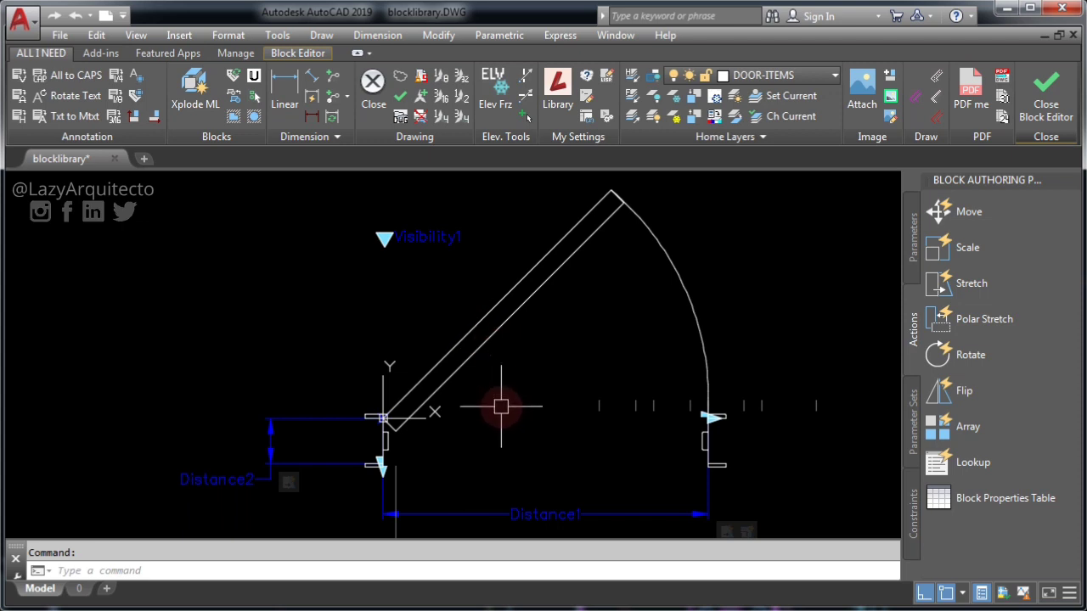
text(POIN)
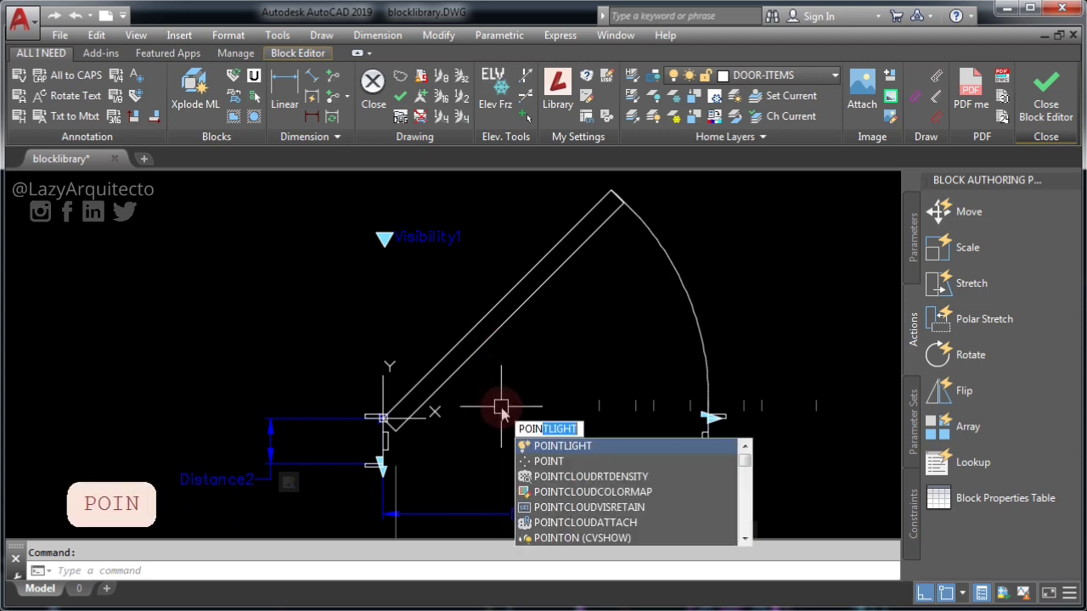
click(544, 464)
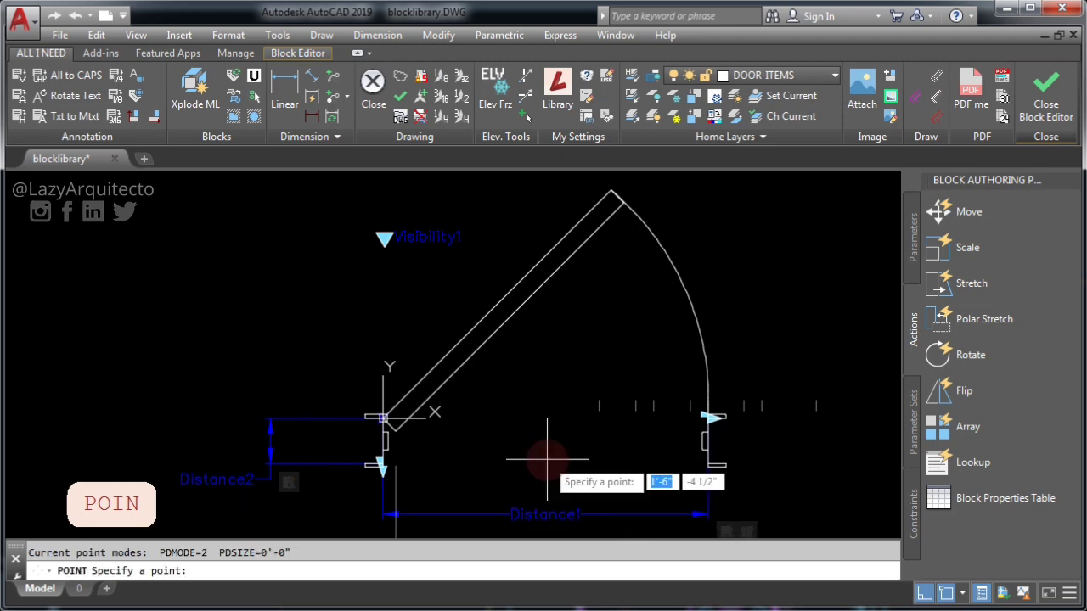
shift+right_click(518, 408)
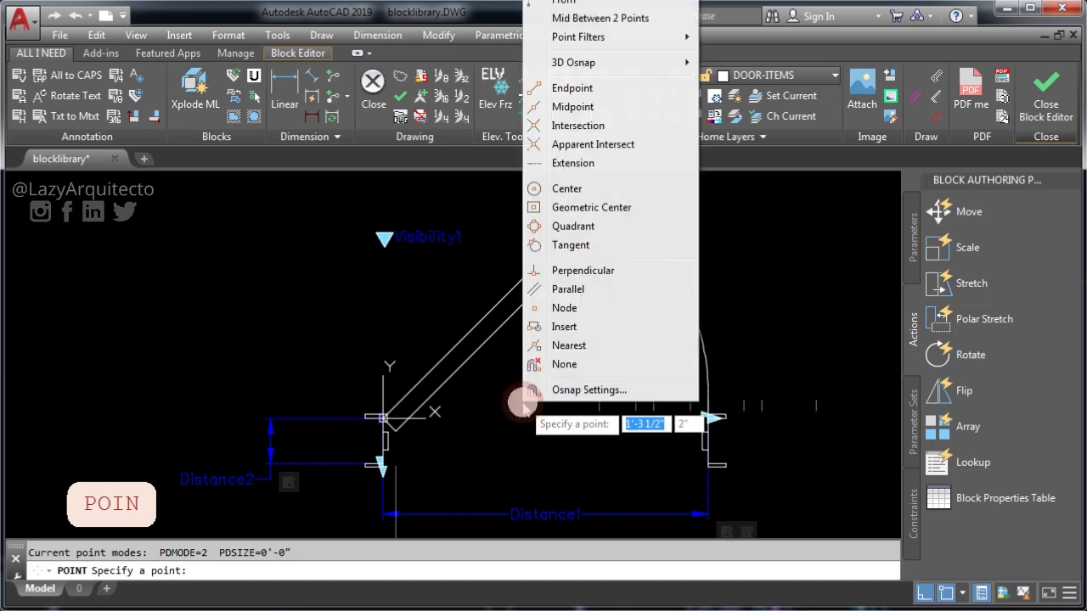
click(600, 18)
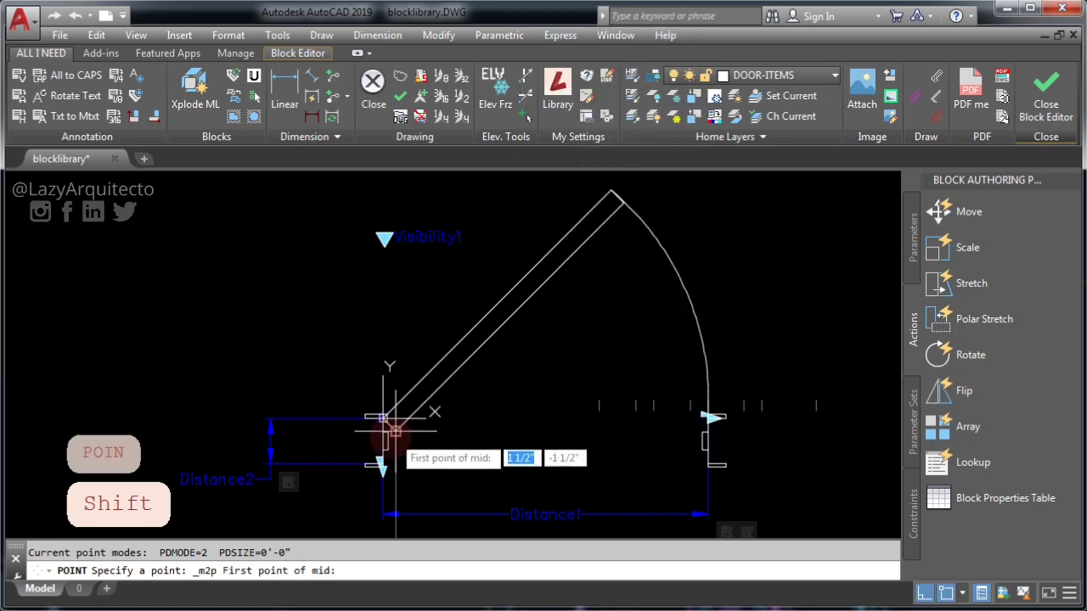
click(395, 431)
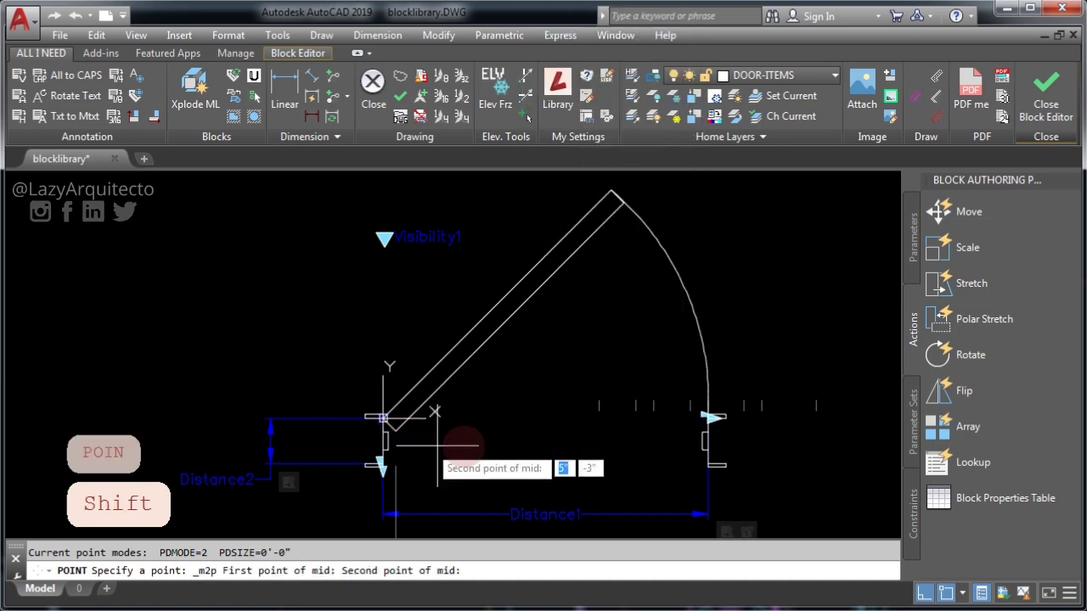
click(707, 441)
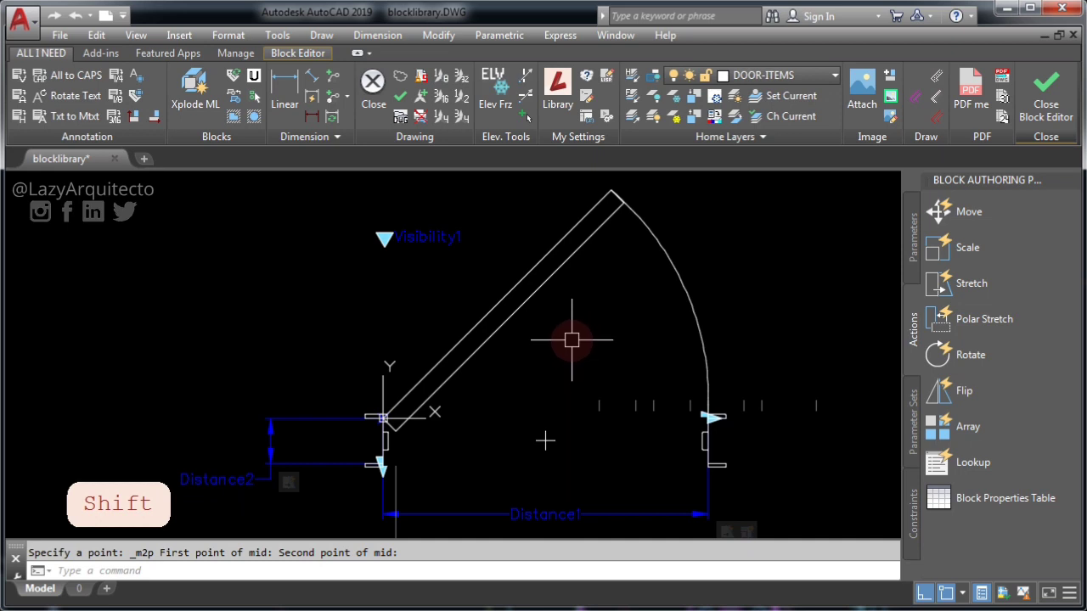
Change the point display style to a single dot.
text(DDPT)
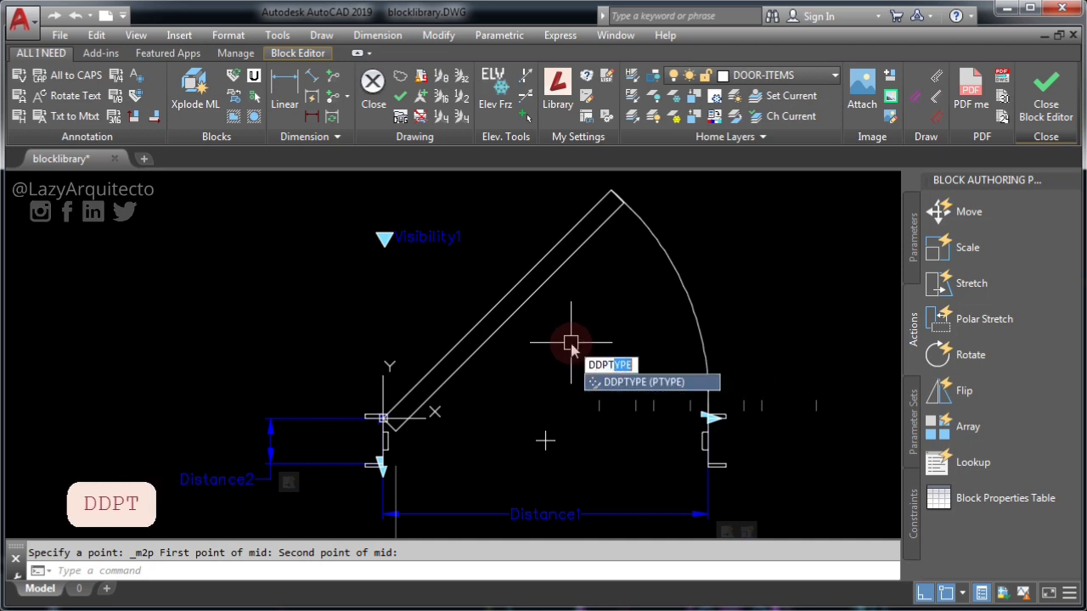
key(Return)
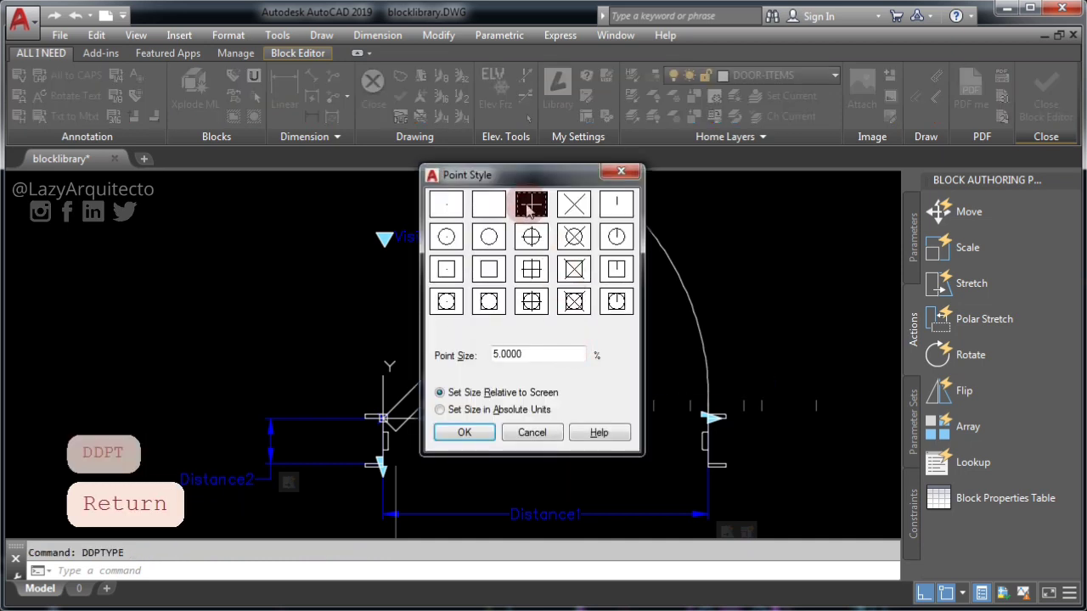
click(446, 203)
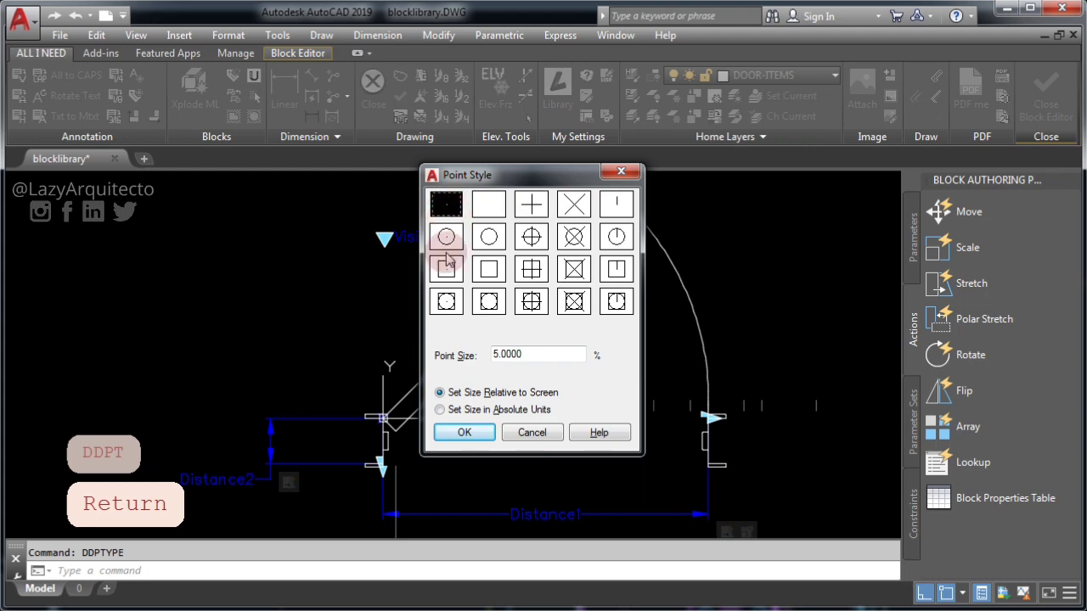
click(462, 432)
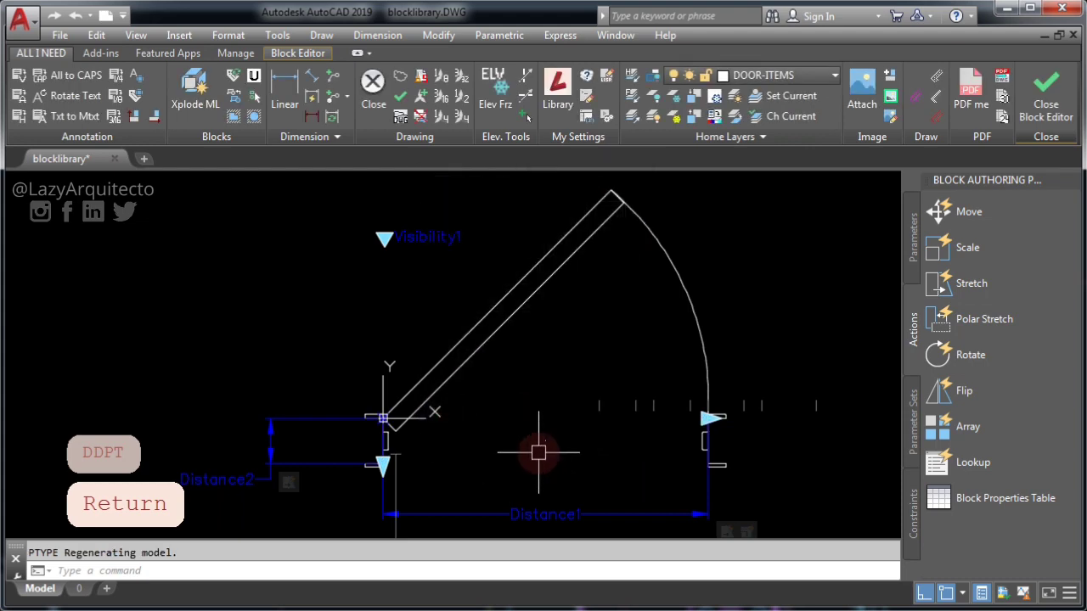
key(Escape)
Add a Stretch action to the Distance1 parameter's second point, with its stretch frame around the middle point and that point as its object.
middle_drag(538, 453, 528, 421)
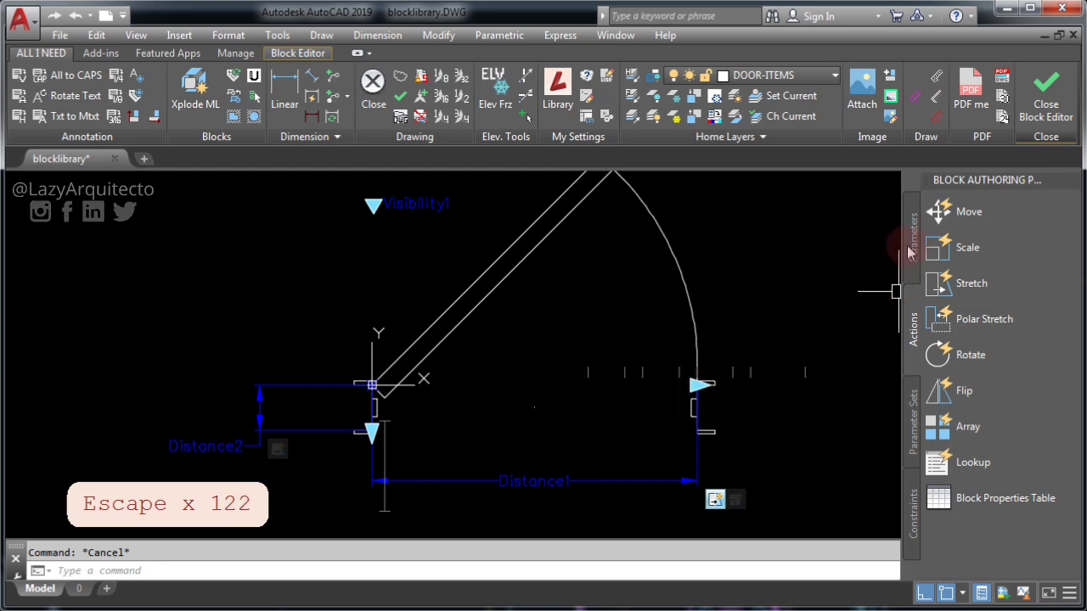
click(962, 289)
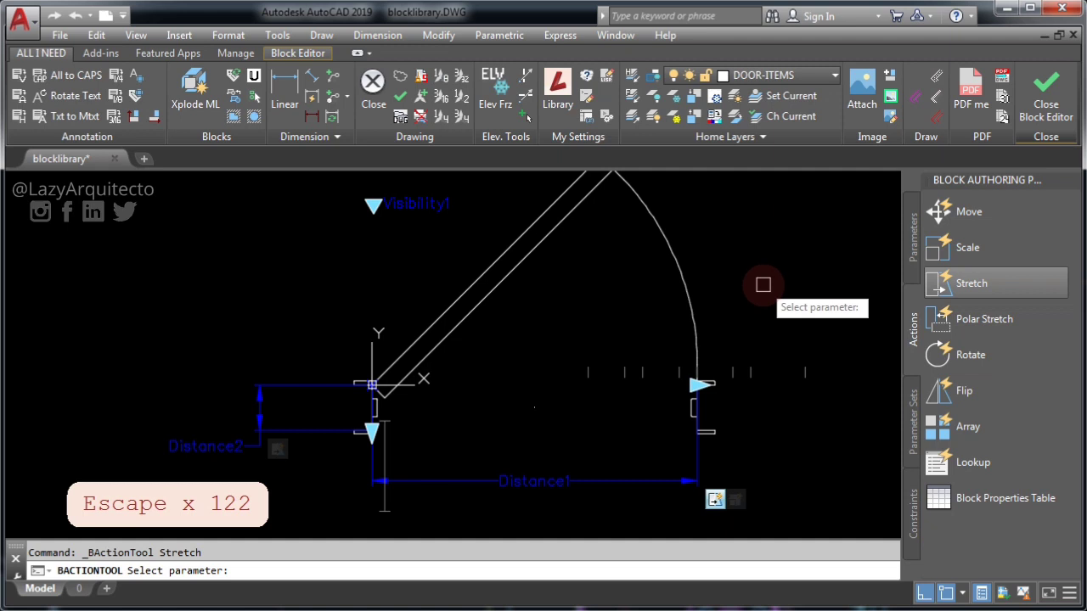
click(565, 480)
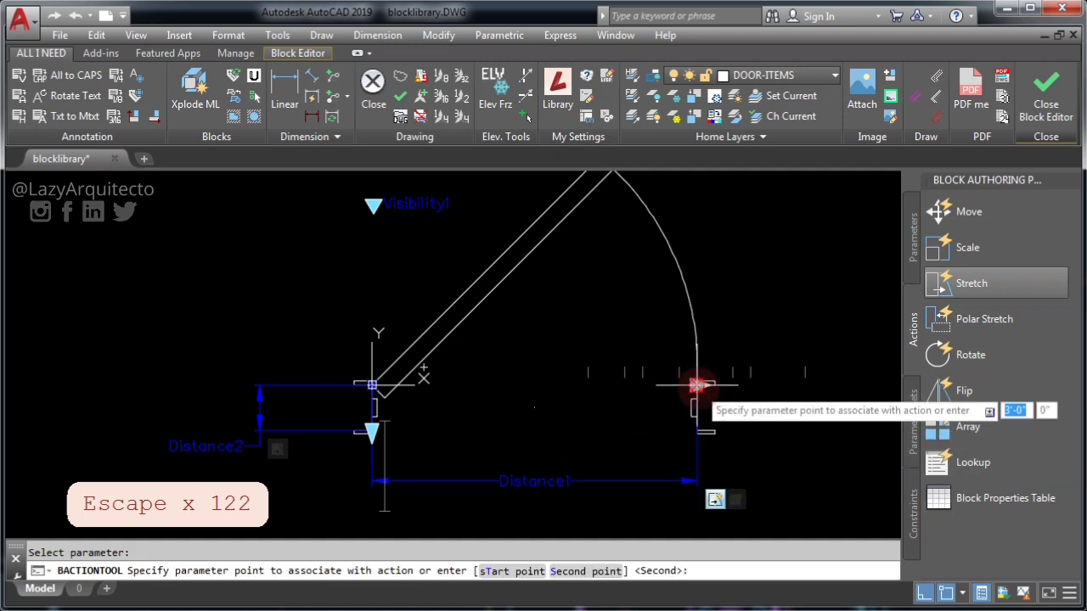
click(696, 385)
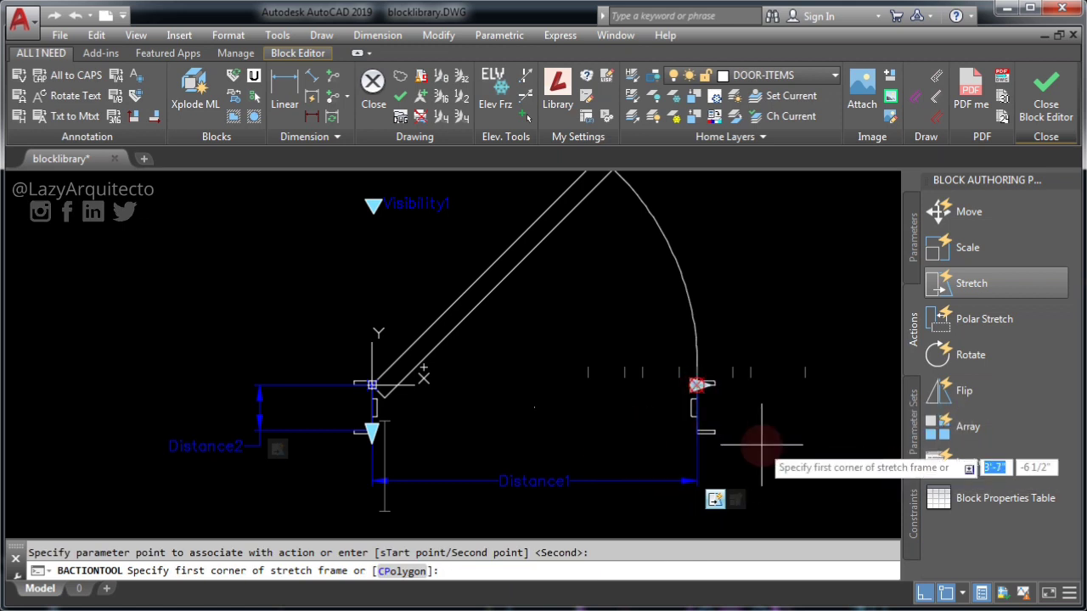
click(597, 438)
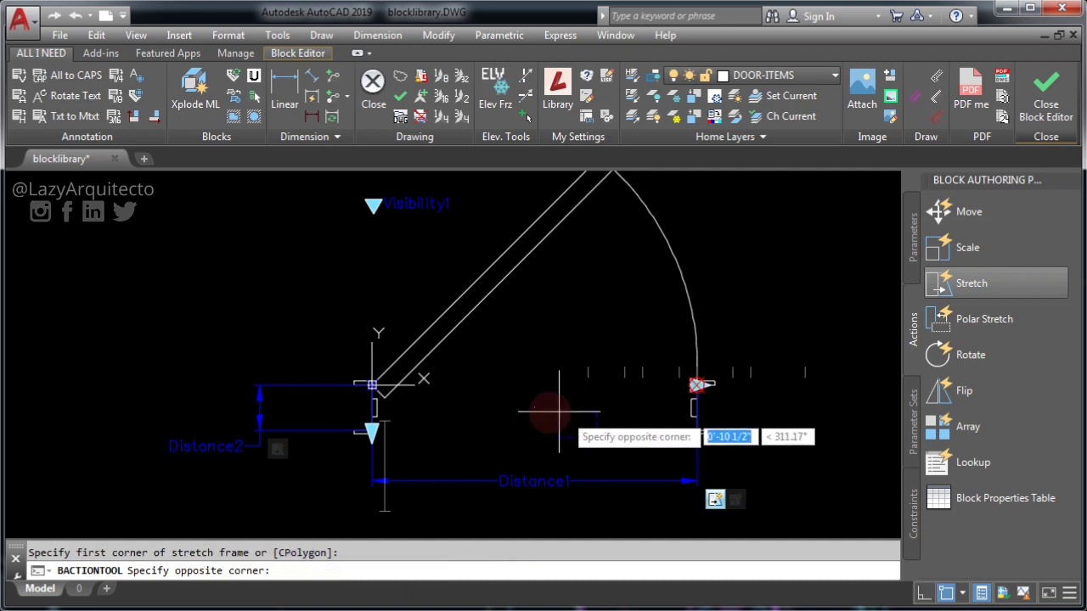
click(488, 386)
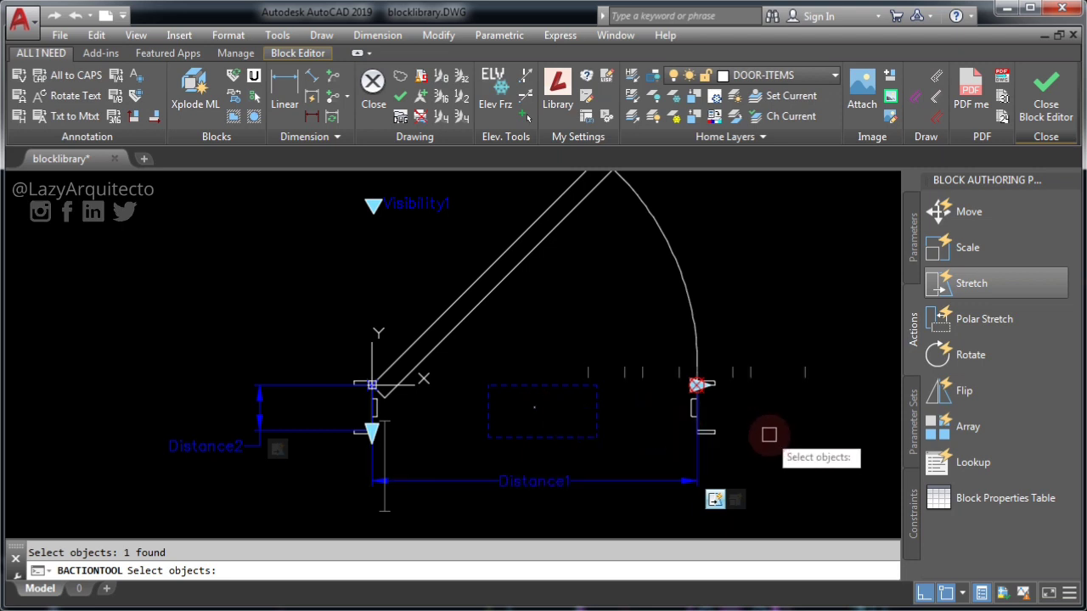
key(Return)
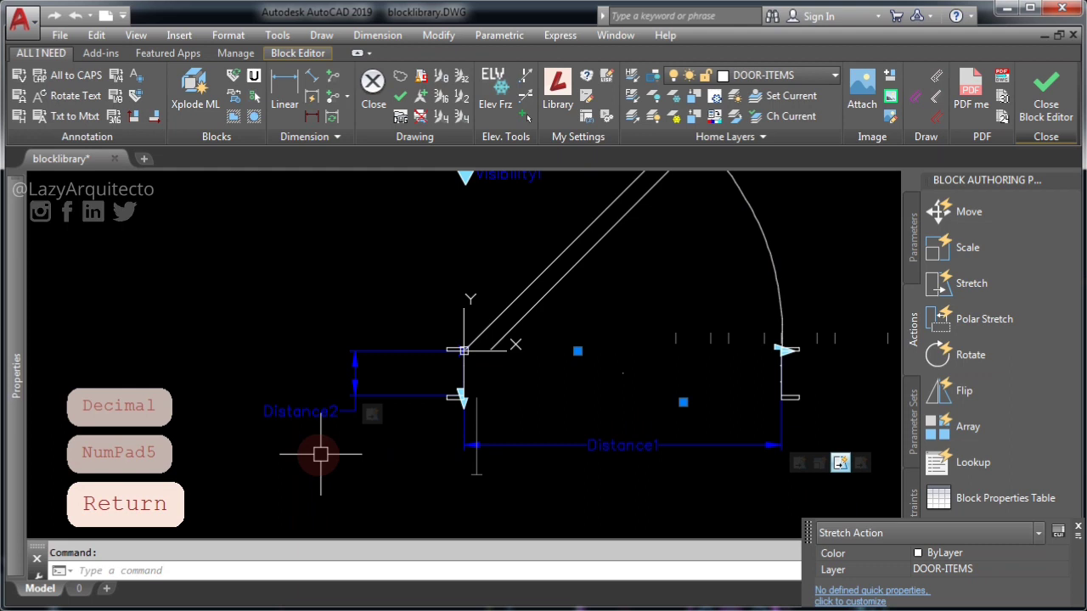
Set the distance multiplier of the middle point's stretch action to .5 and fit the block in view.
mouse_move(14, 410)
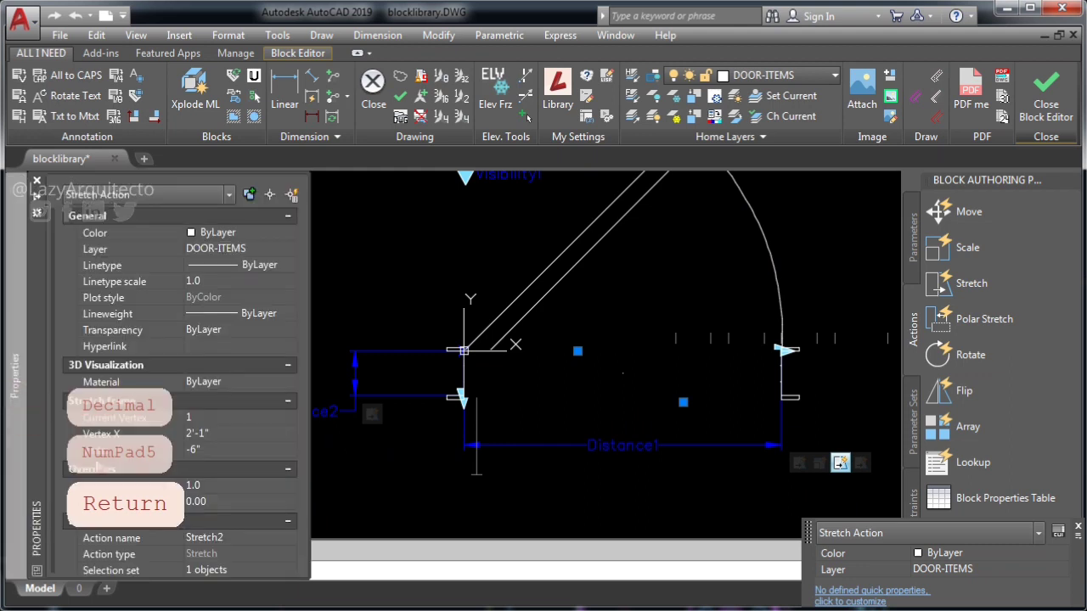
click(216, 485)
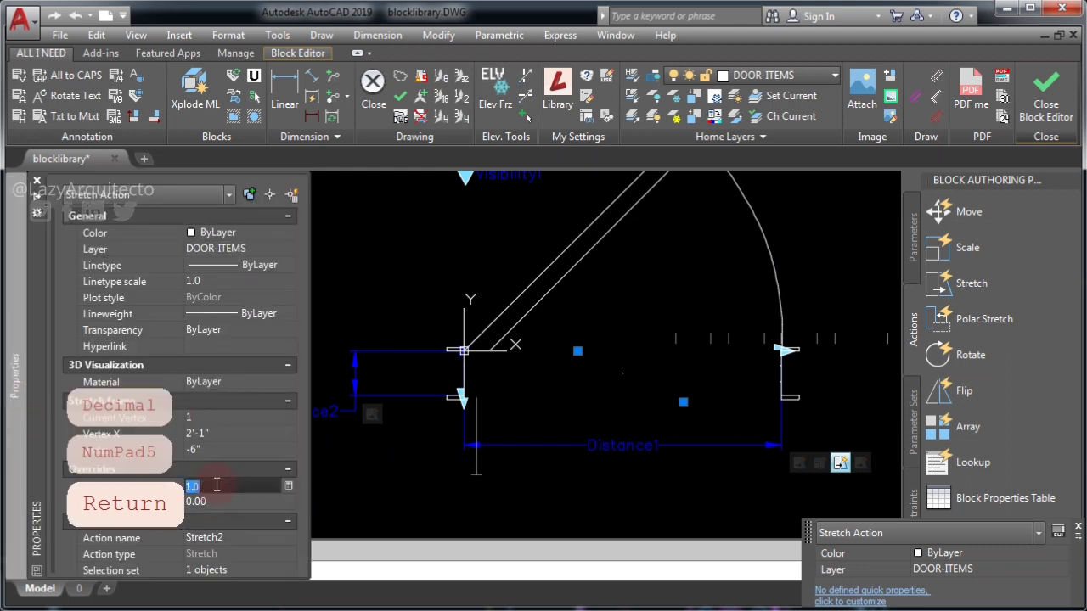
text(.5)
key(Return)
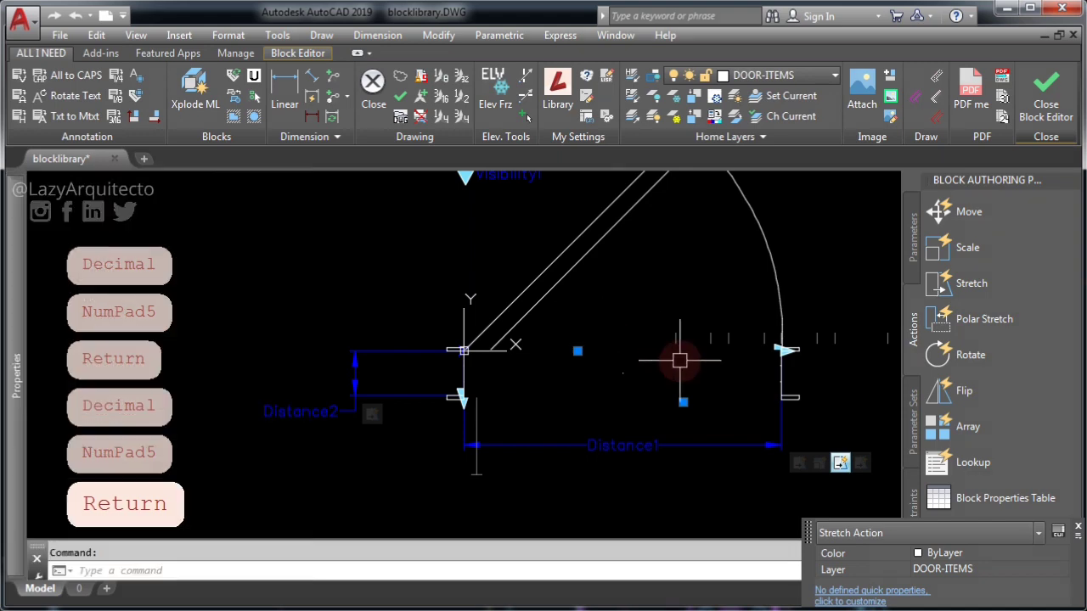
middle_click(562, 445)
middle_click(562, 445)
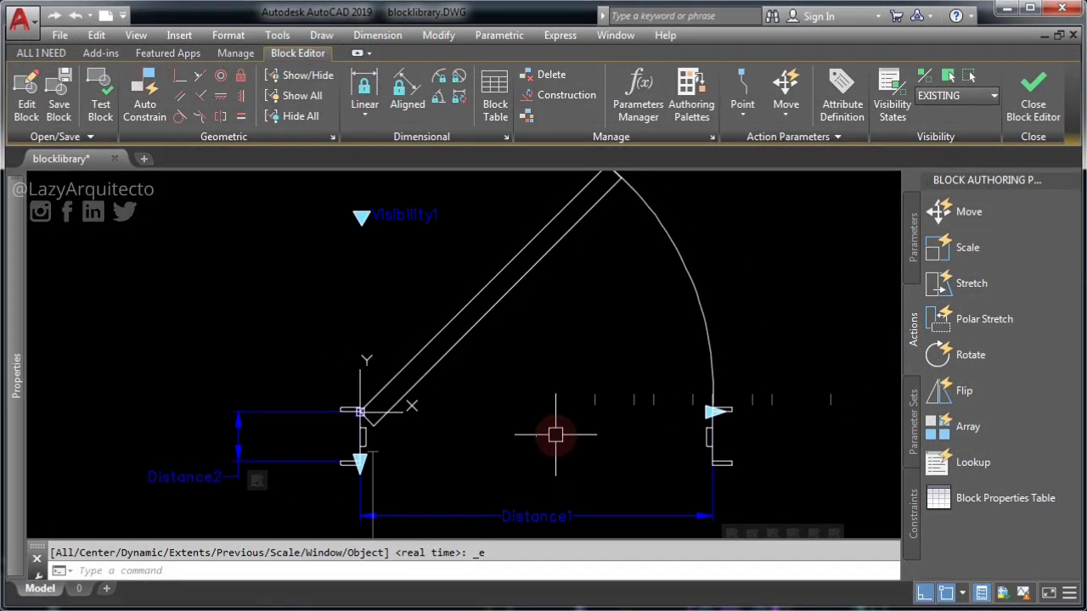
Make NEW the current visibility state and display its hidden objects dimmed.
click(917, 77)
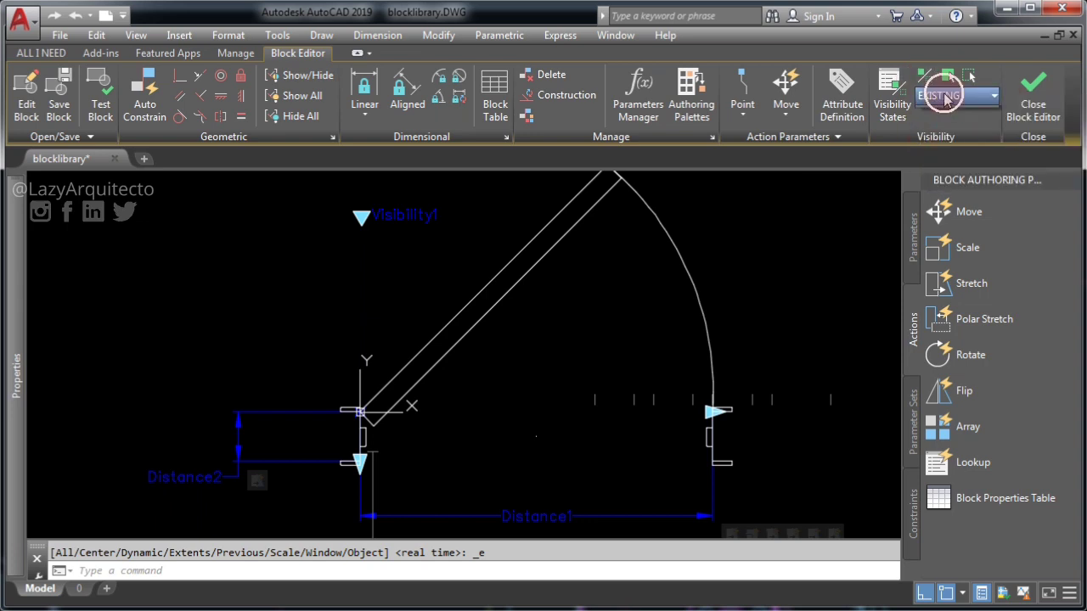
click(945, 99)
click(939, 114)
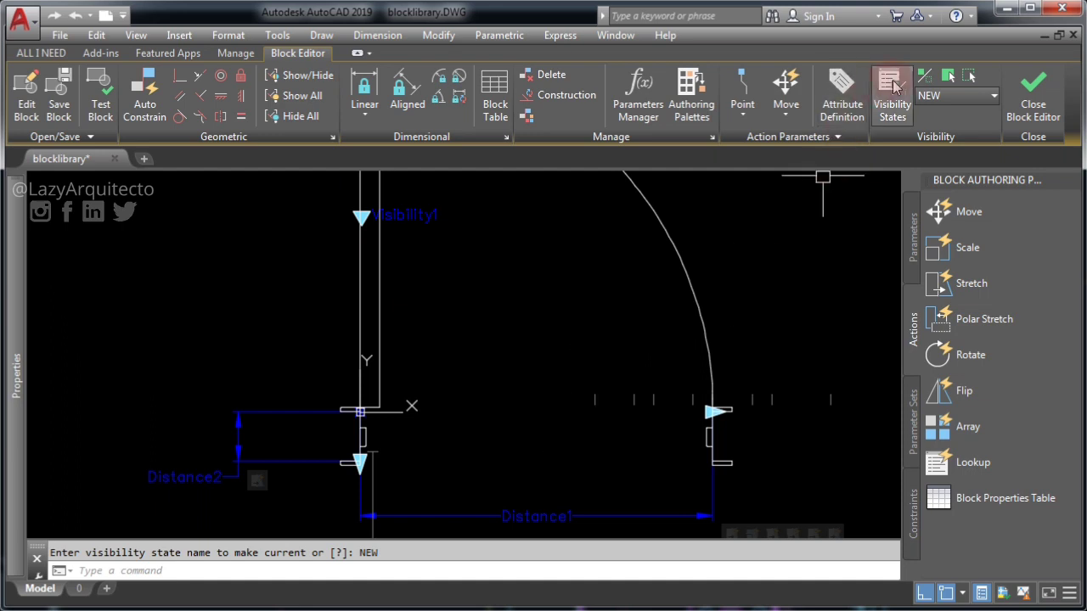
click(925, 79)
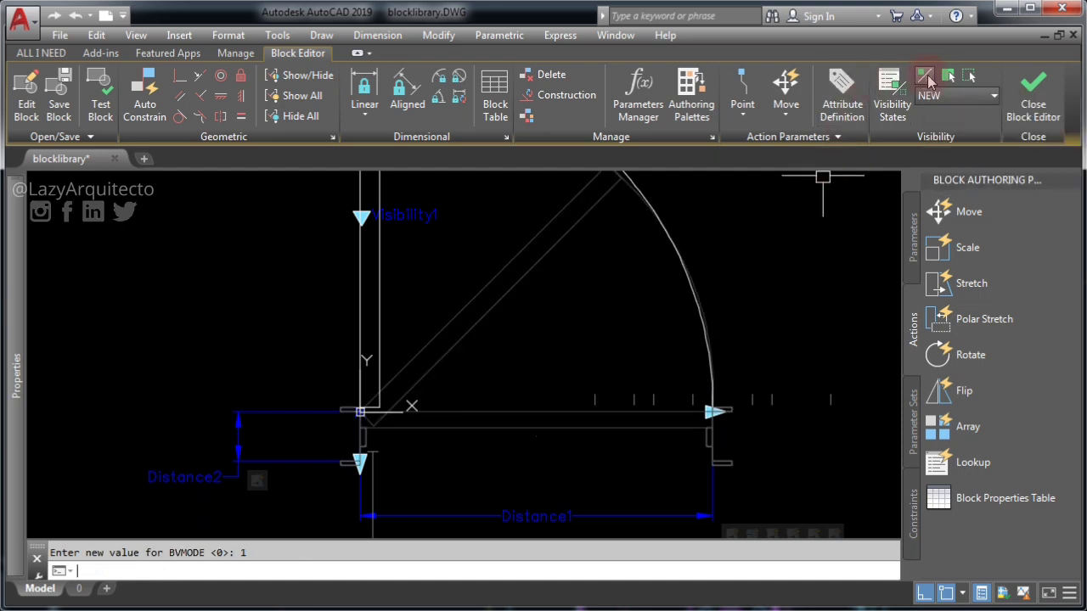
click(517, 400)
click(553, 459)
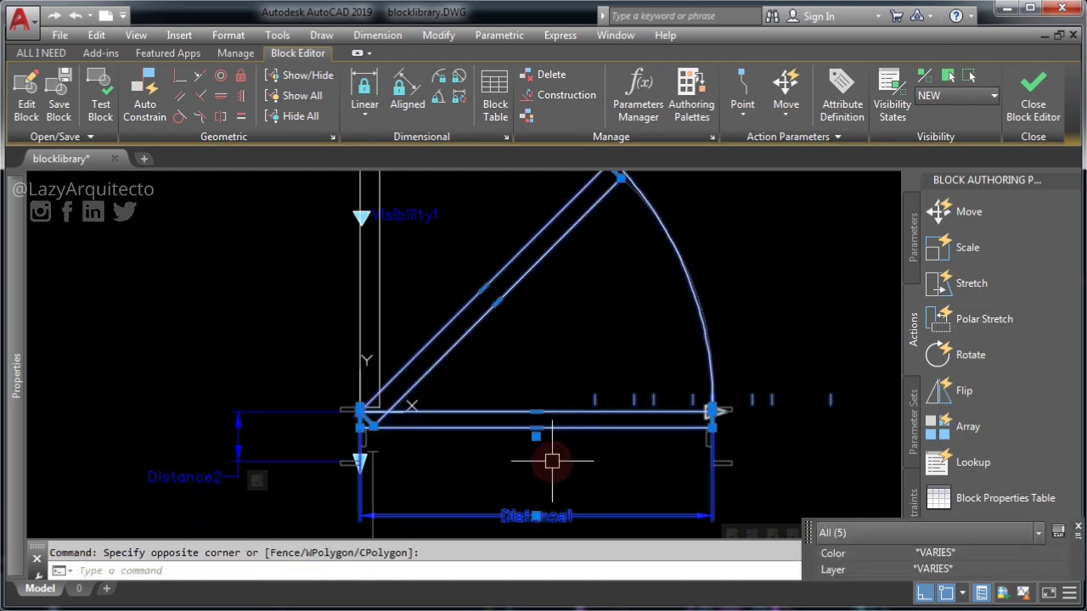
key(Escape)
key(Escape)
click(517, 397)
click(557, 473)
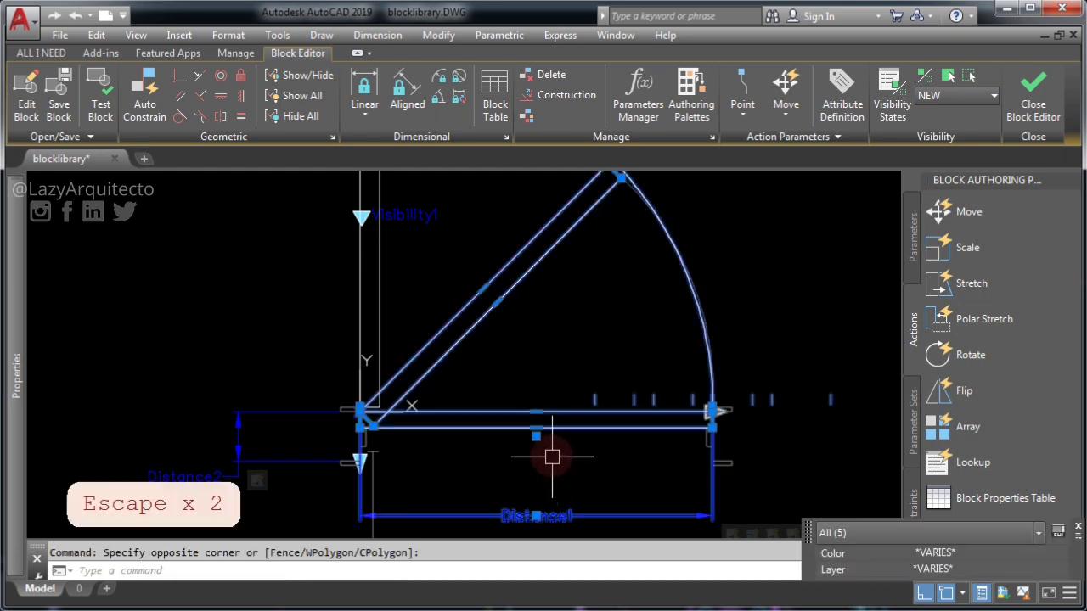
key(Escape)
Make the middle point visible in the current NEW state and turn off the dimmed display of hidden objects.
click(537, 439)
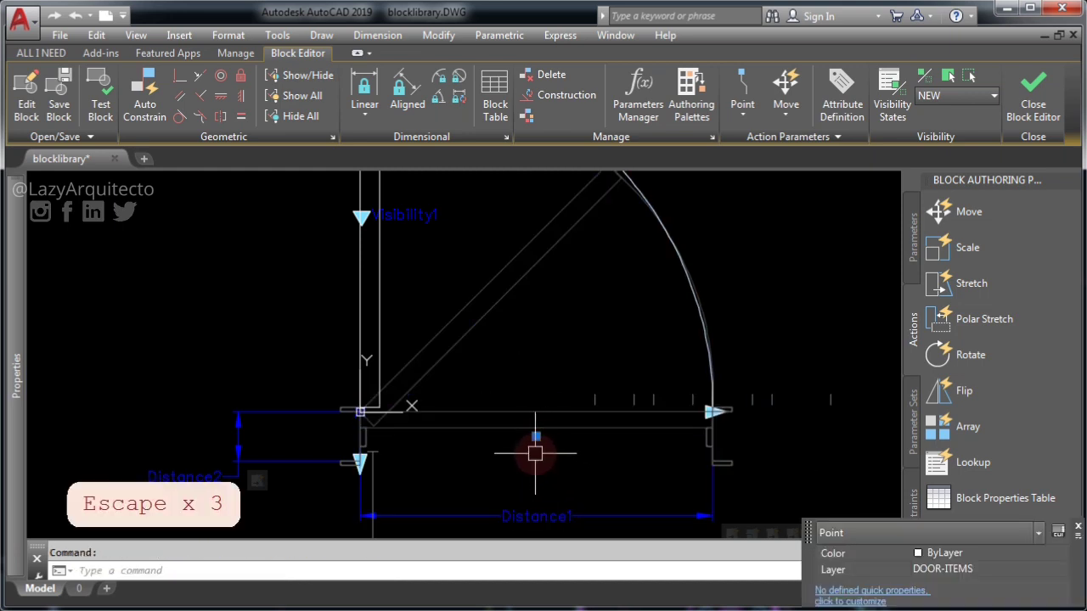
click(950, 76)
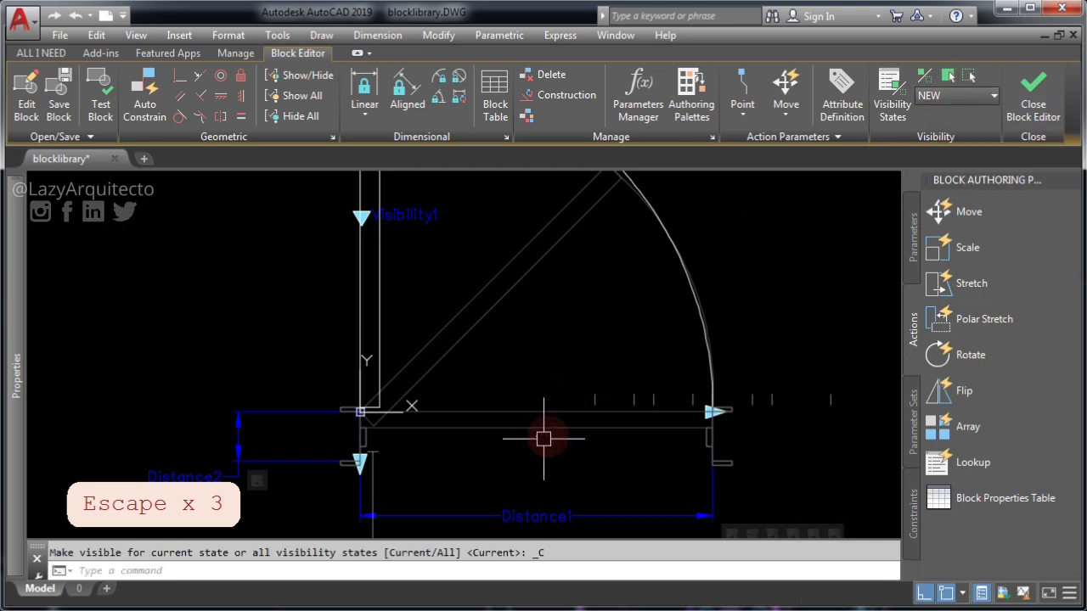
click(925, 77)
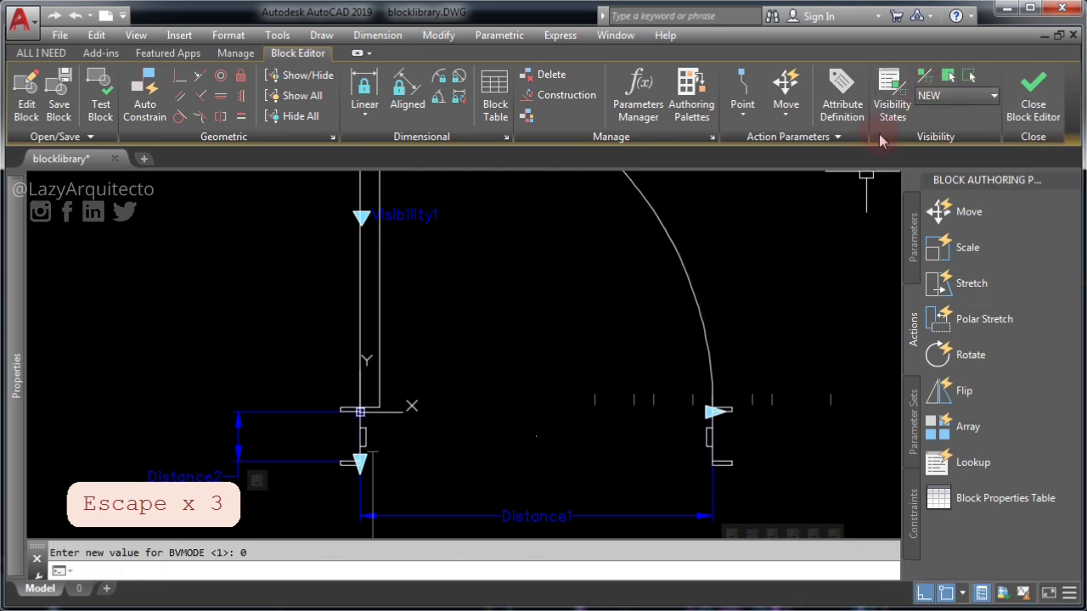
Switch the block's current visibility state back to EXISTING.
middle_drag(594, 455, 594, 416)
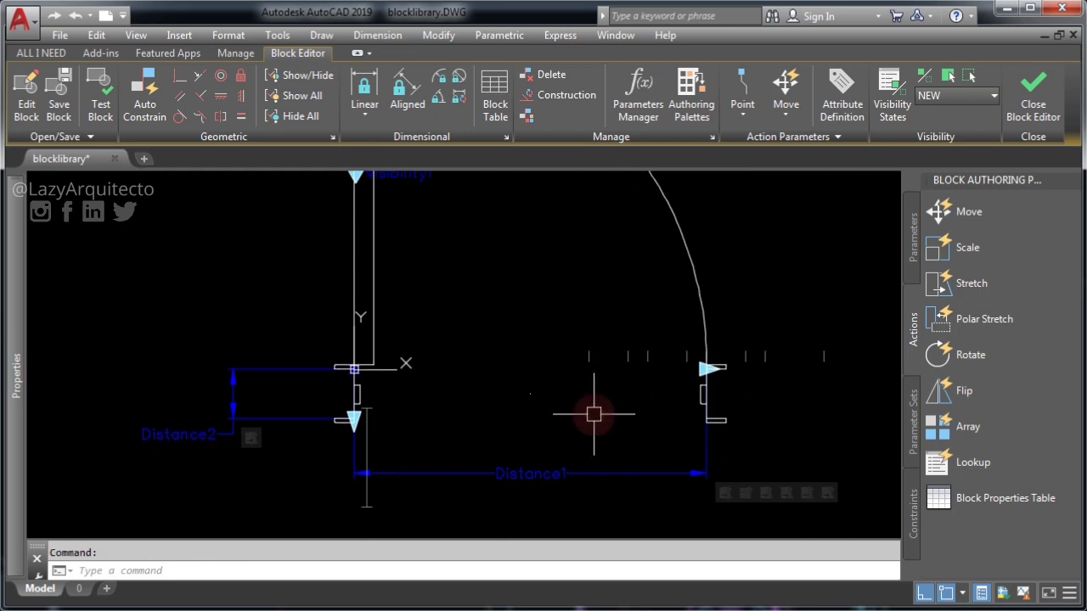
click(955, 96)
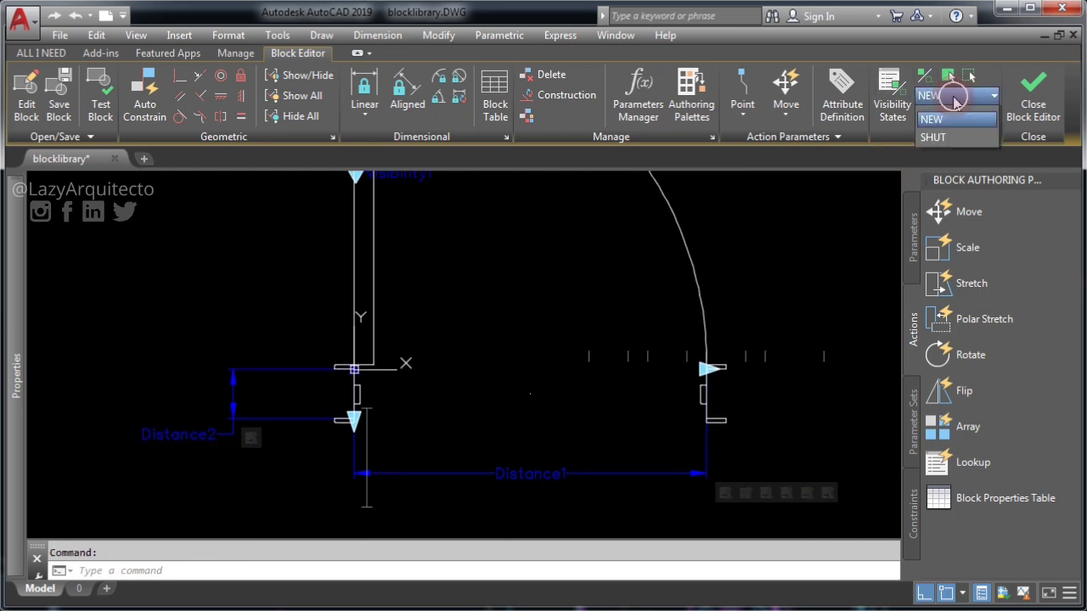
click(946, 117)
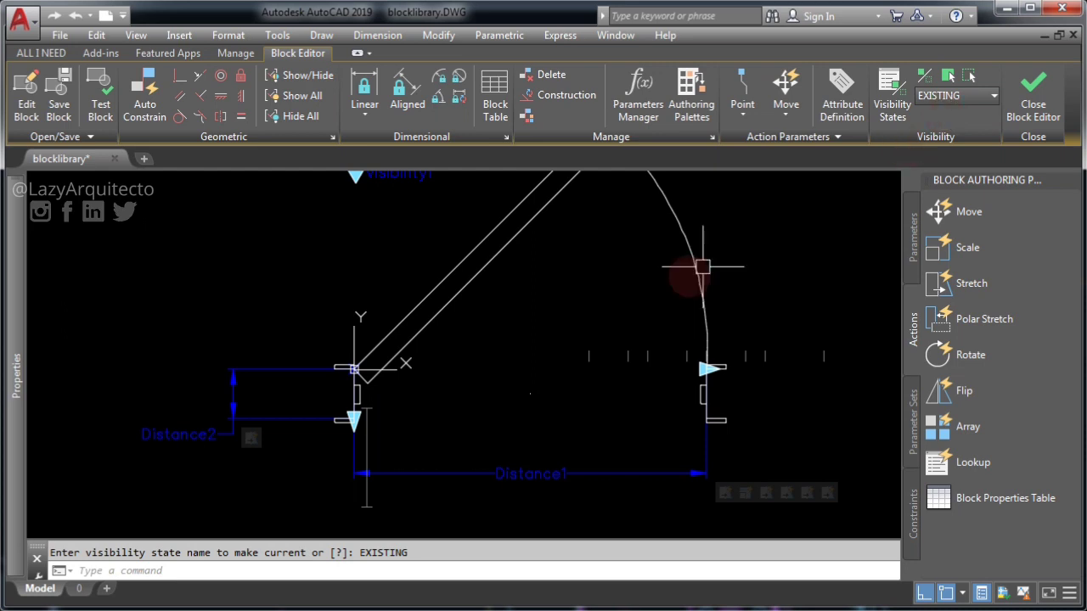
middle_drag(648, 298, 655, 304)
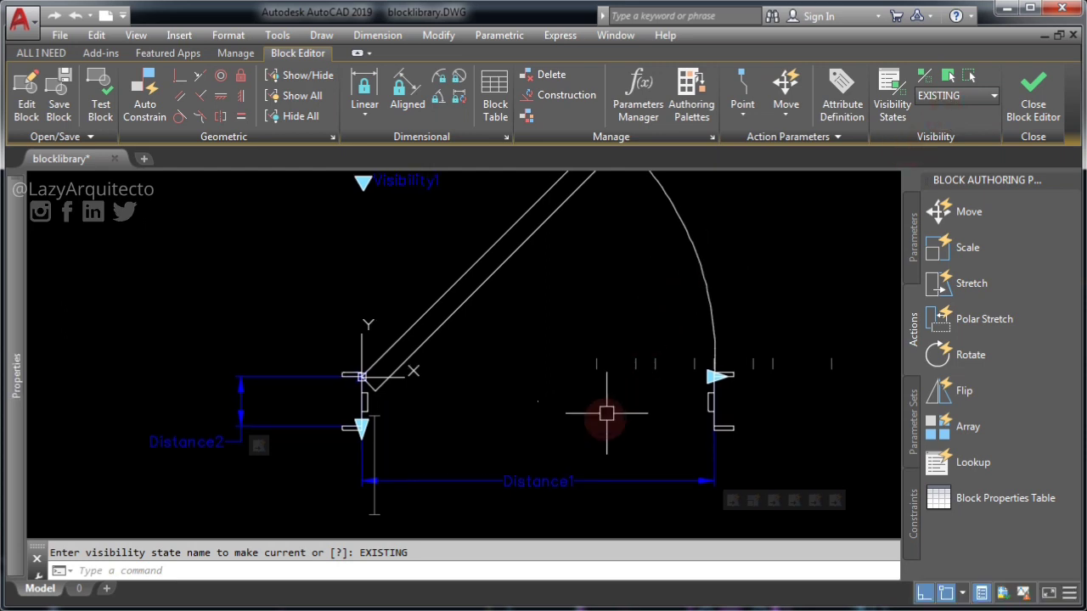
Add a Stretch action to the Distance2 parameter's lower point, framing the lower part of the opening, with the middle point as its object.
key(Escape)
click(960, 284)
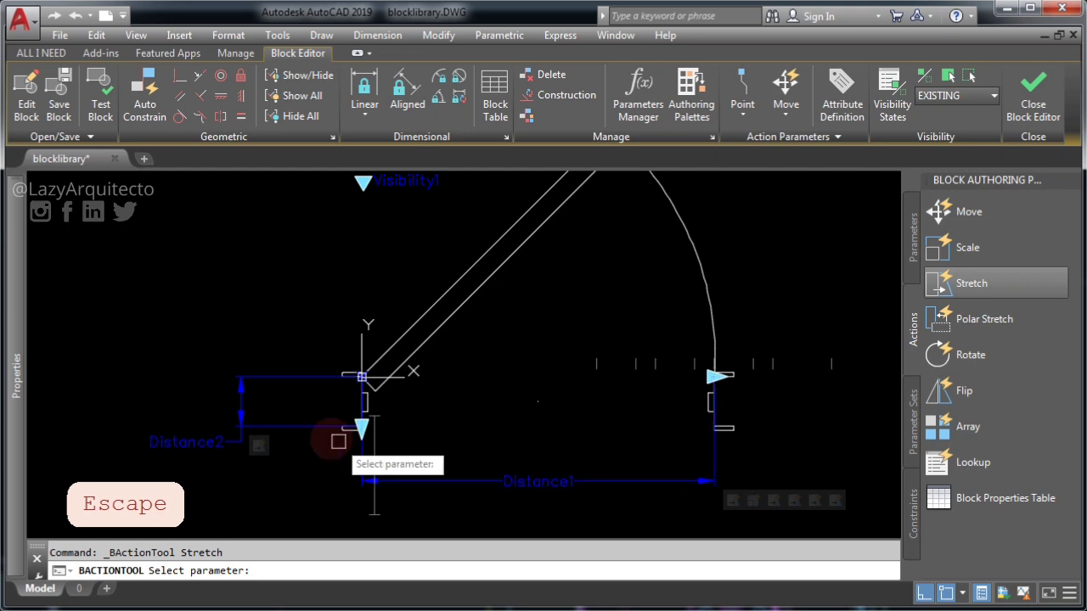
click(234, 391)
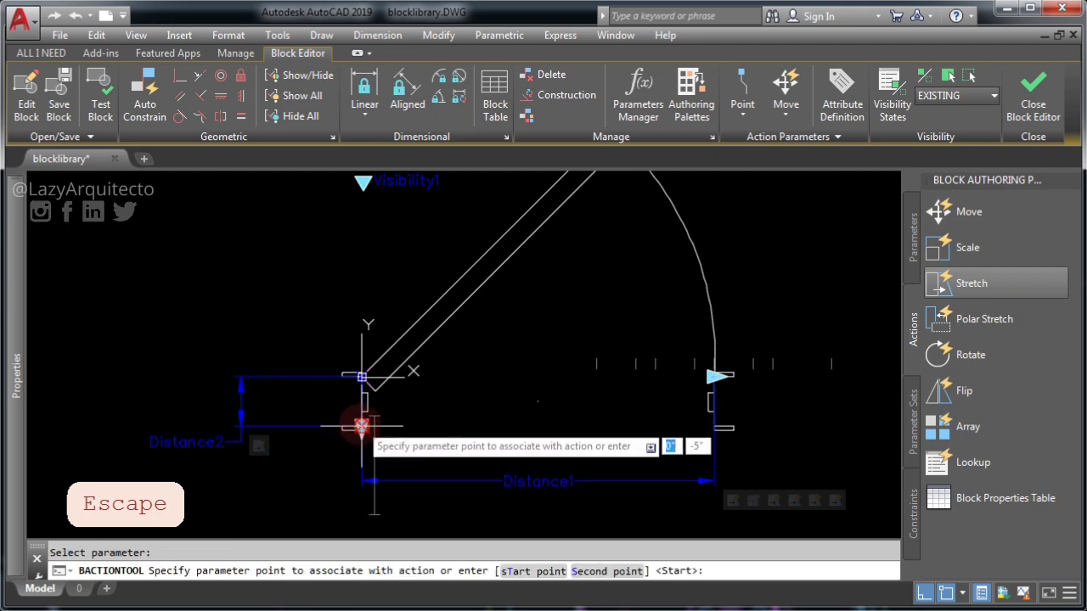
click(362, 424)
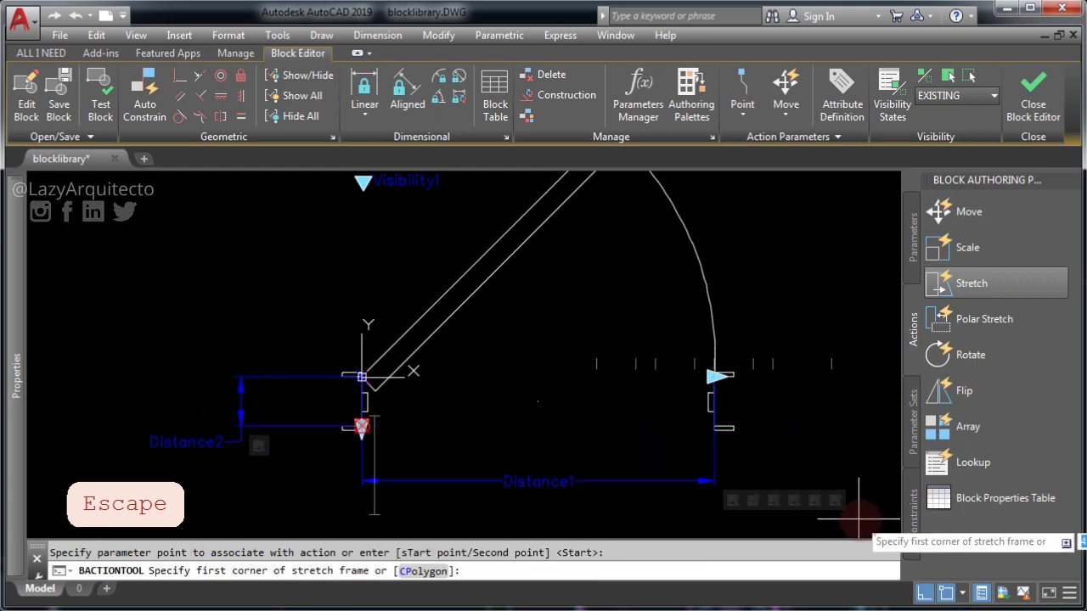
click(868, 520)
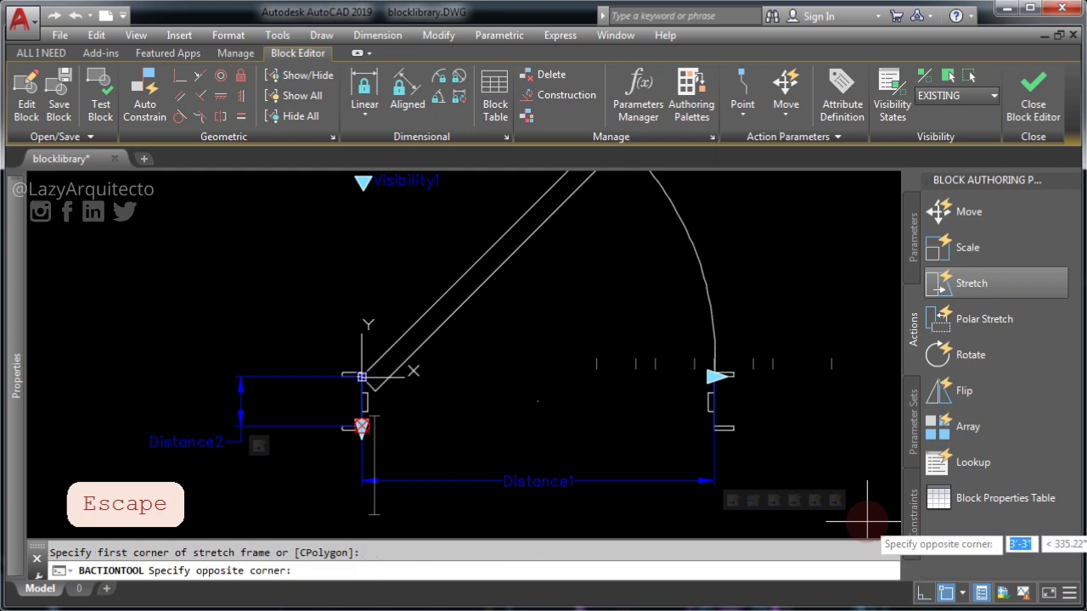
click(107, 392)
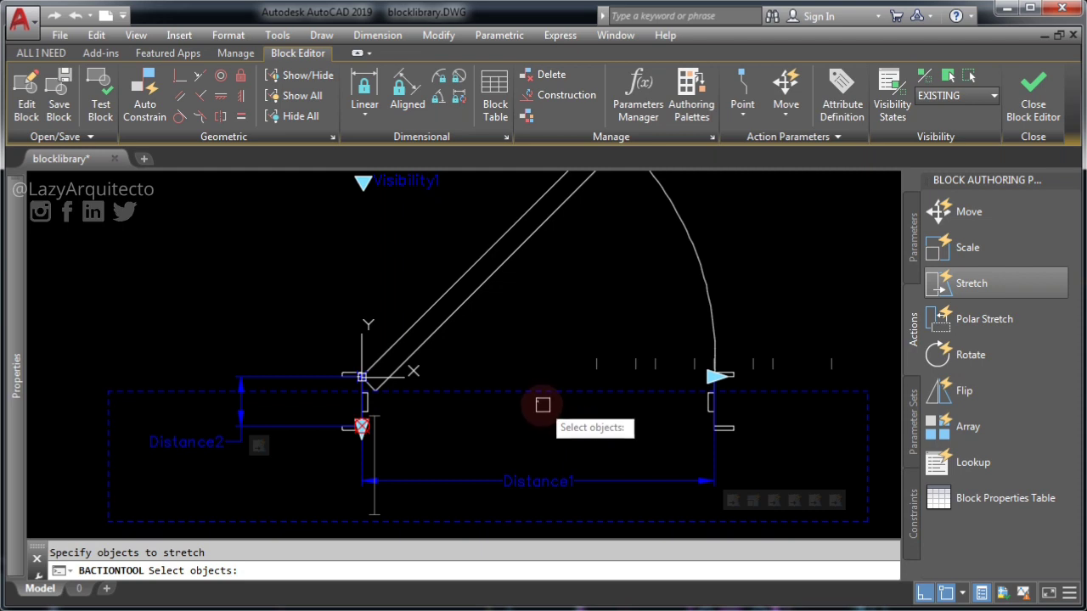
key(Return)
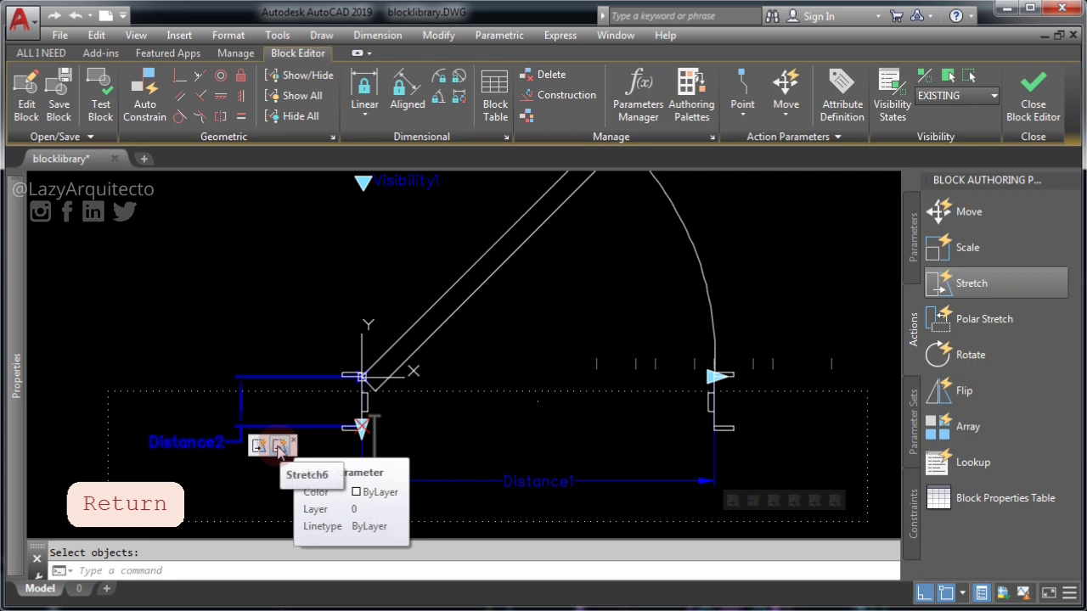
Set the distance multiplier of the new Distance2 stretch action to .5.
click(280, 450)
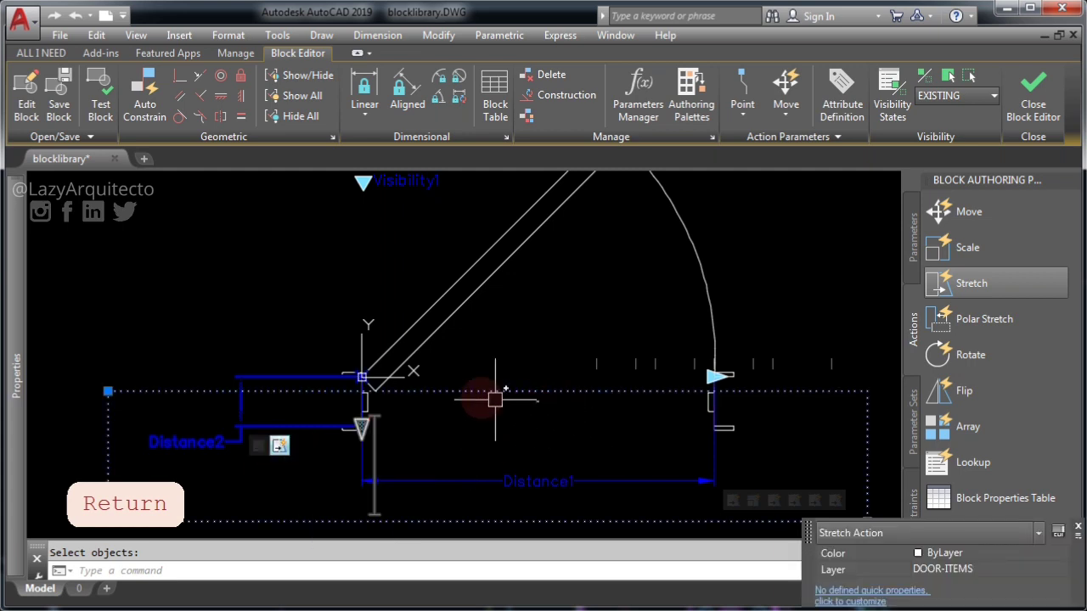
mouse_move(19, 297)
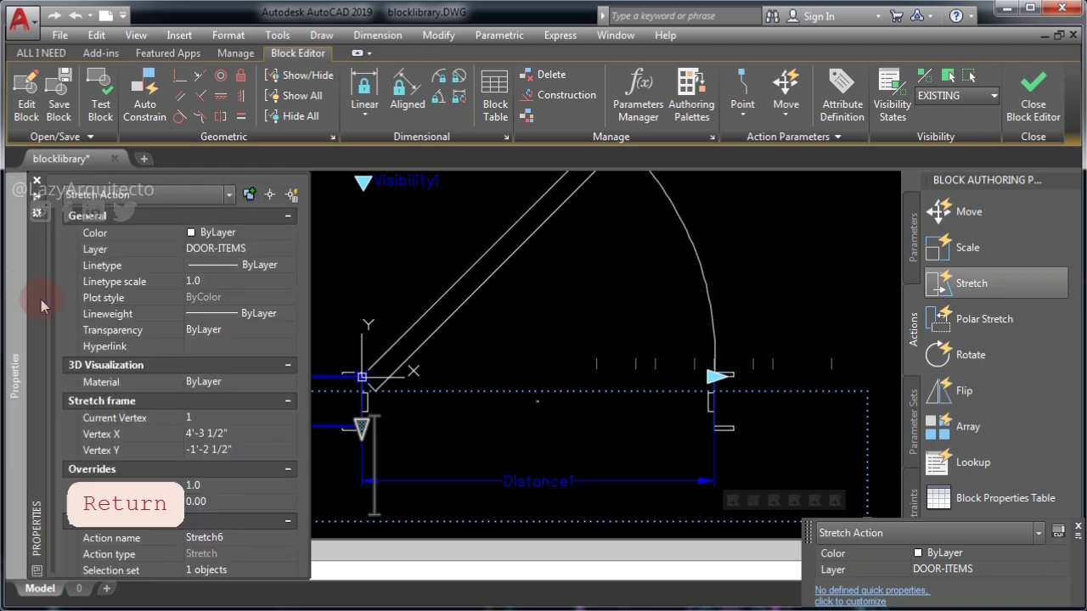
click(214, 487)
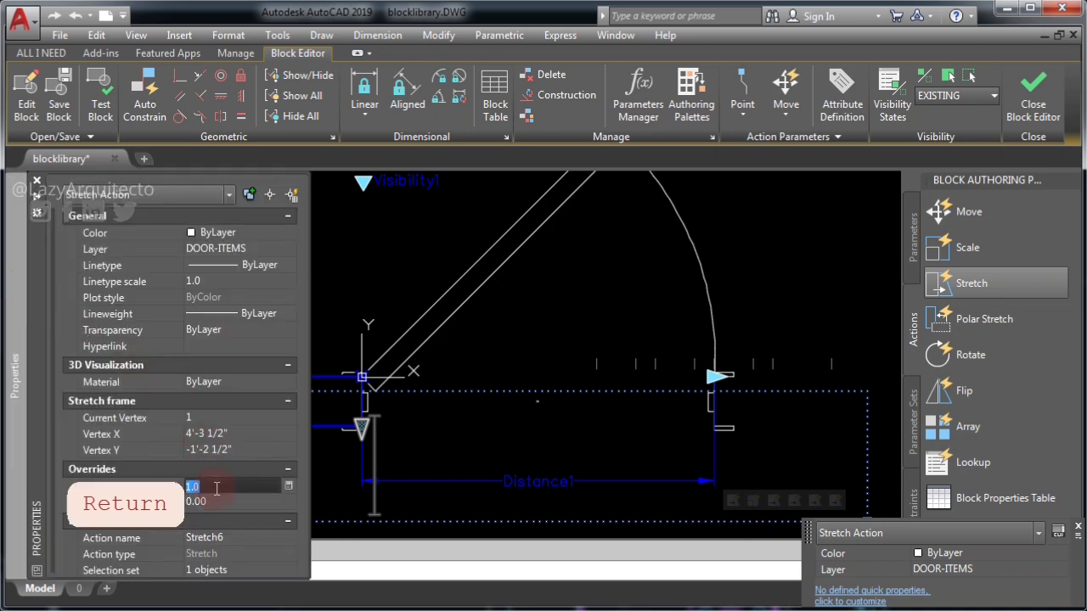
text(.5)
key(Return)
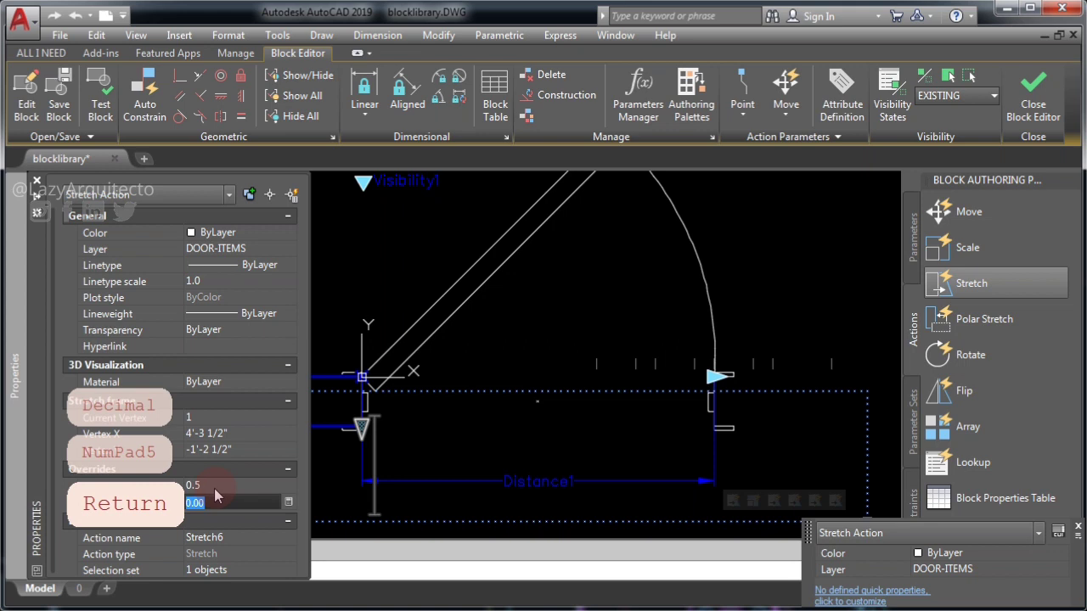
key(Escape)
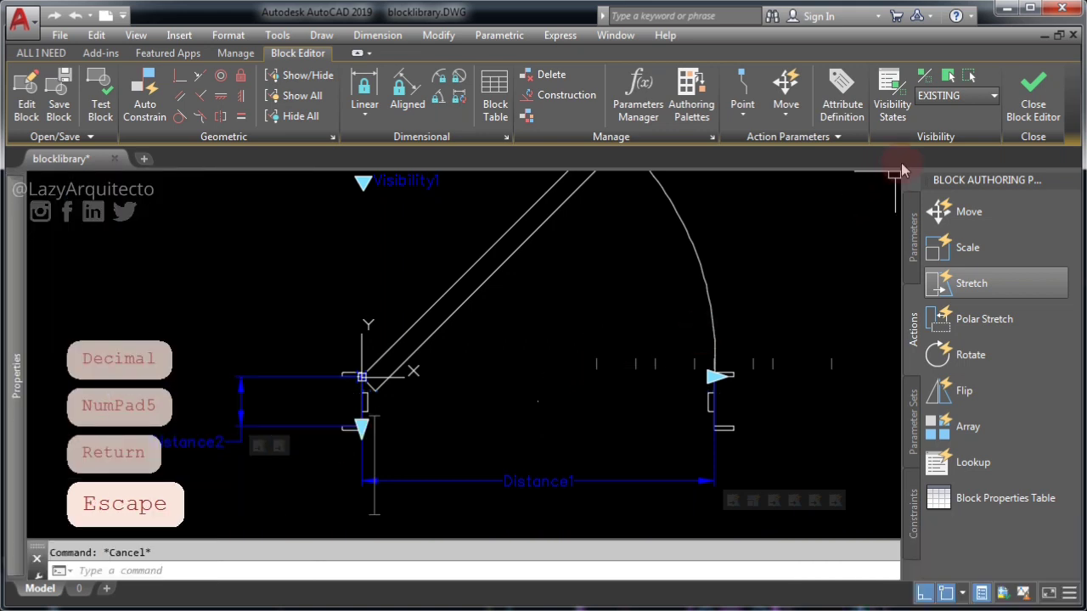
Check the middle point in the NEW and SHUT visibility states and return to EXISTING.
click(989, 96)
click(939, 136)
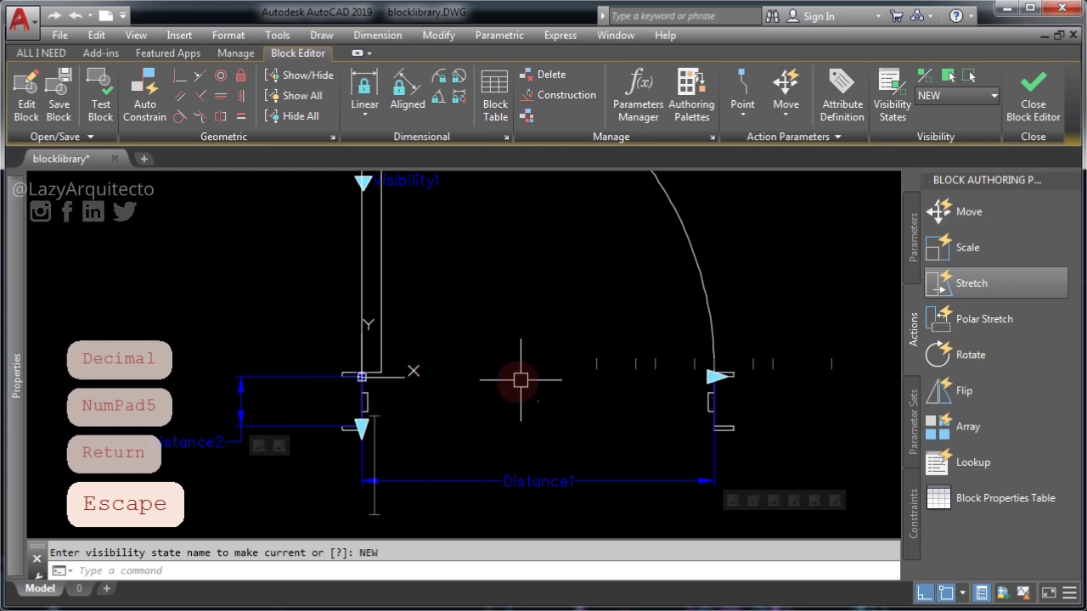
click(945, 101)
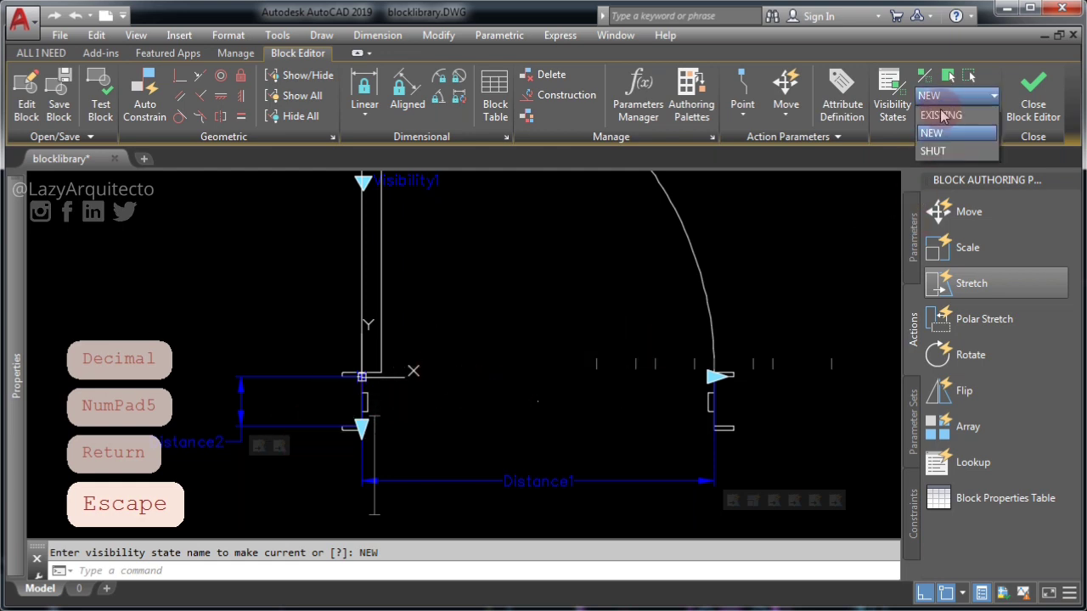
click(934, 152)
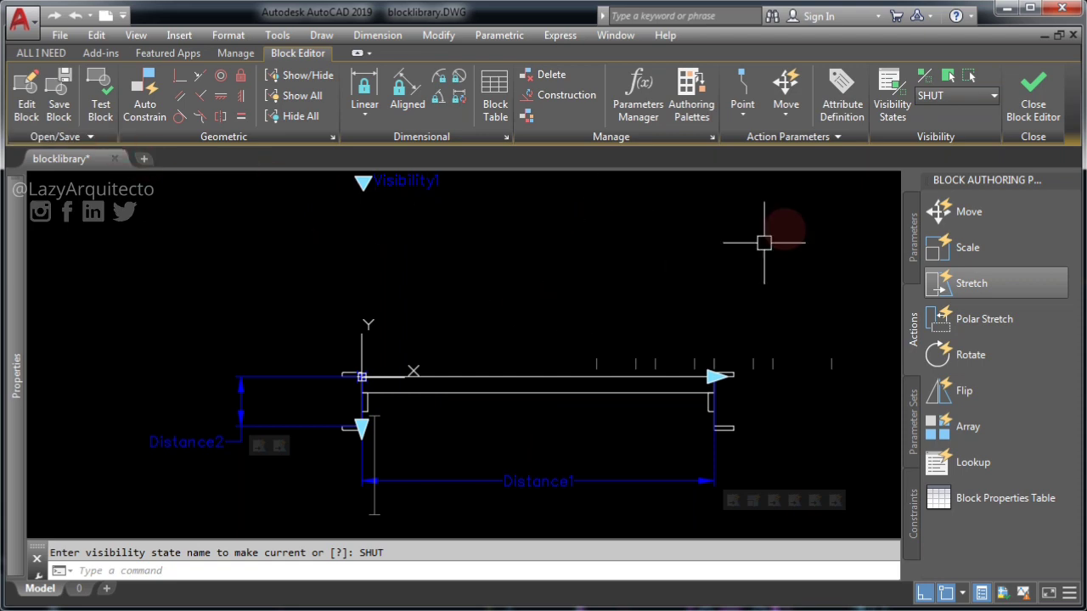
click(927, 97)
click(938, 117)
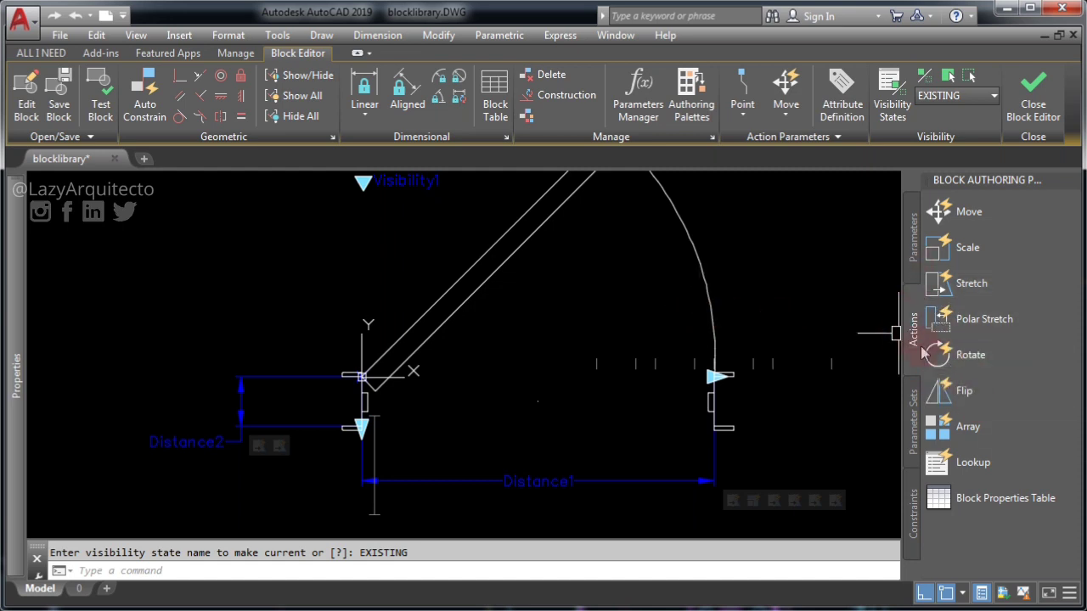
Add a perpendicular Alignment parameter based at the door's hinge corner at the origin, with its direction running horizontally along the wall.
click(910, 238)
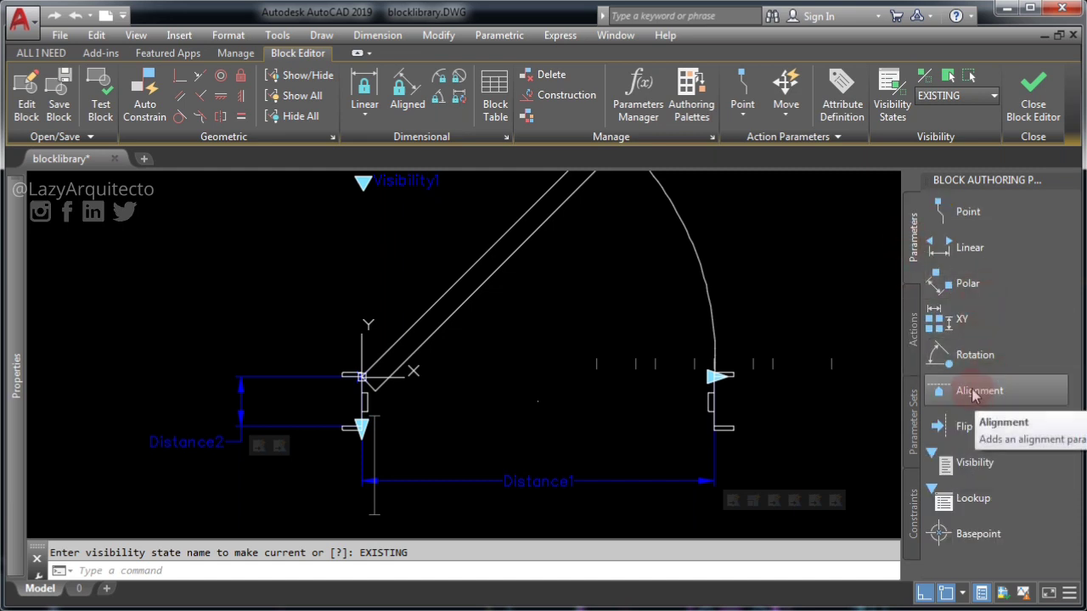
key(Escape)
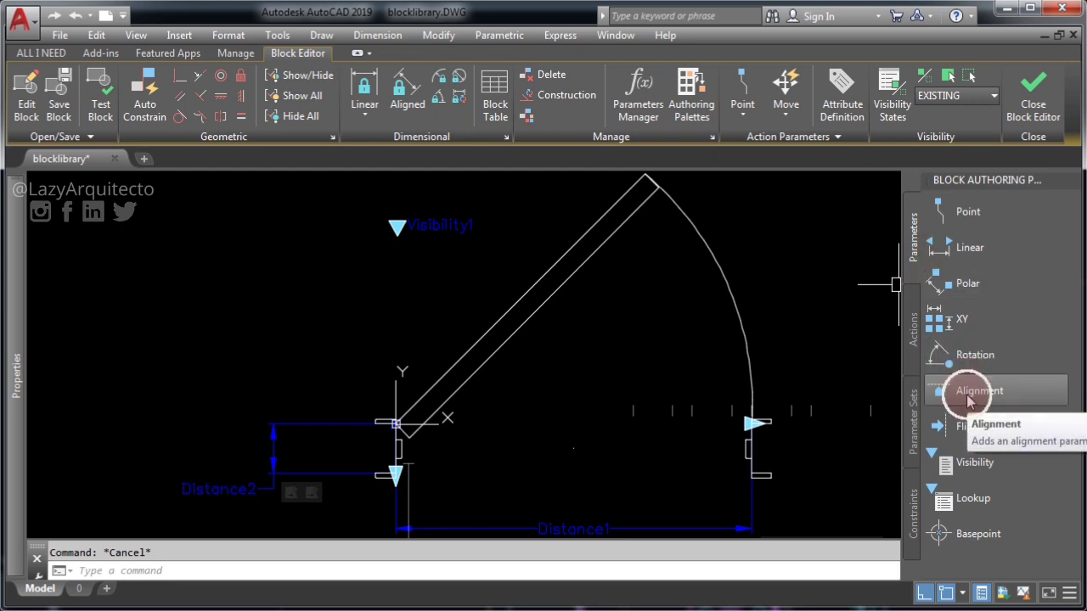
click(970, 389)
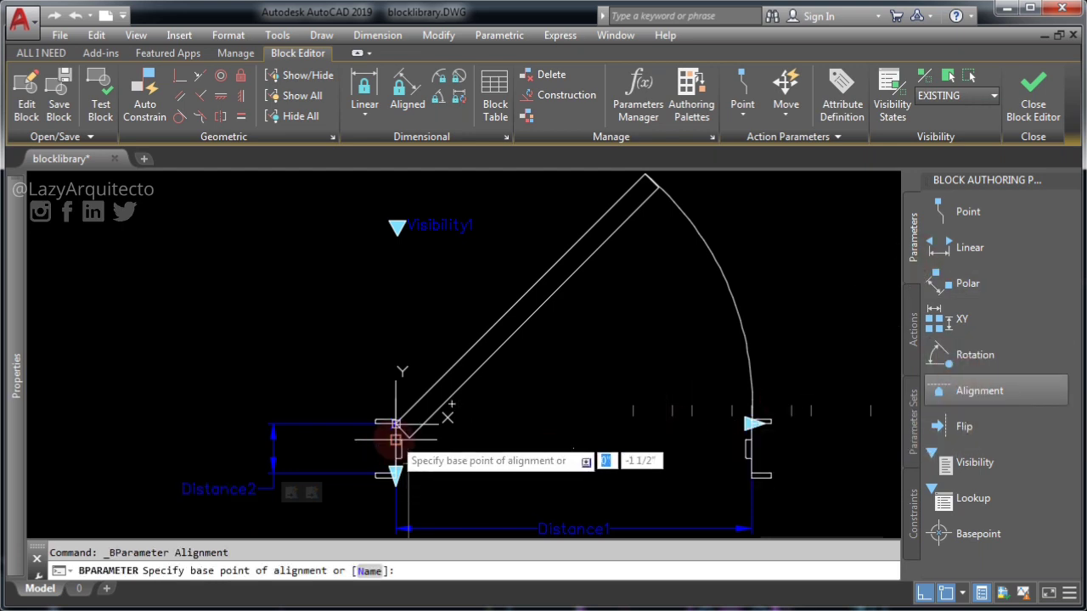
scroll(390, 443, up, 3)
click(397, 381)
scroll(396, 381, down, 3)
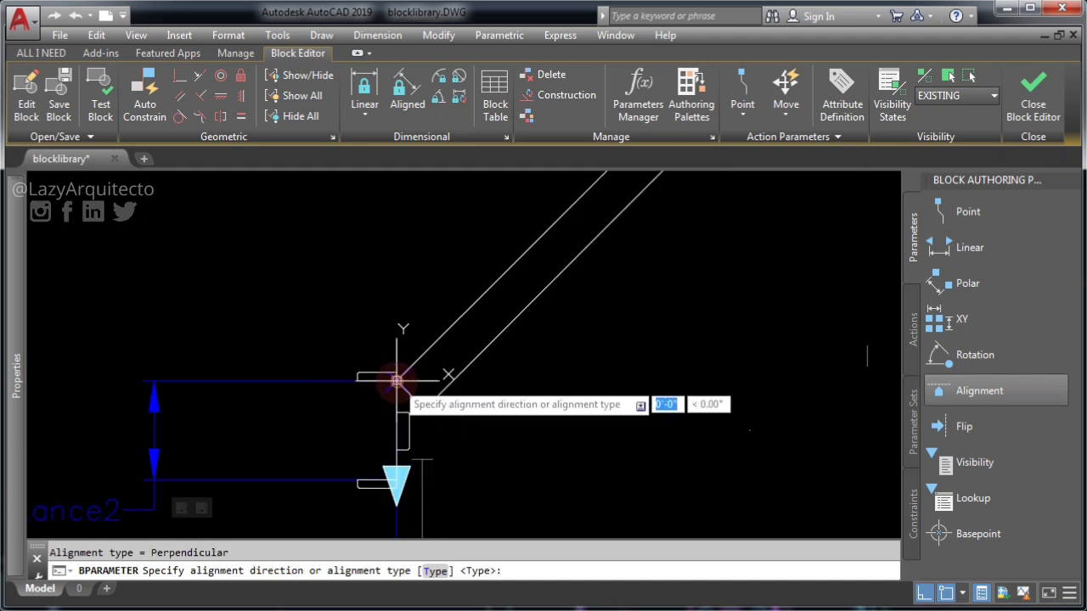
click(174, 392)
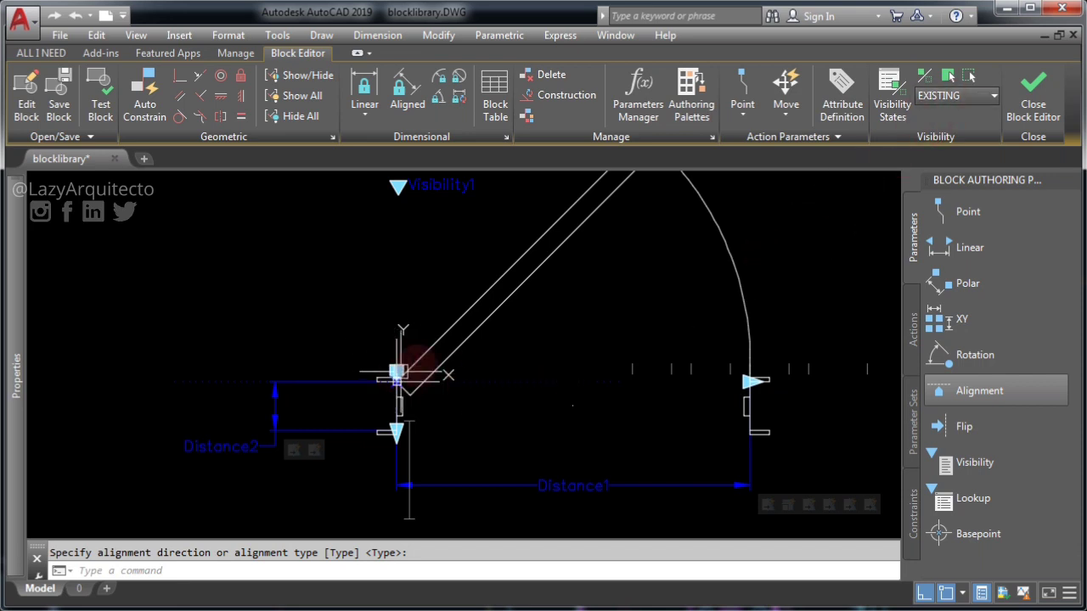
Make the hidden alignment parameter visible in the NEW visibility state, showing hidden objects only while selecting it.
click(955, 95)
click(949, 134)
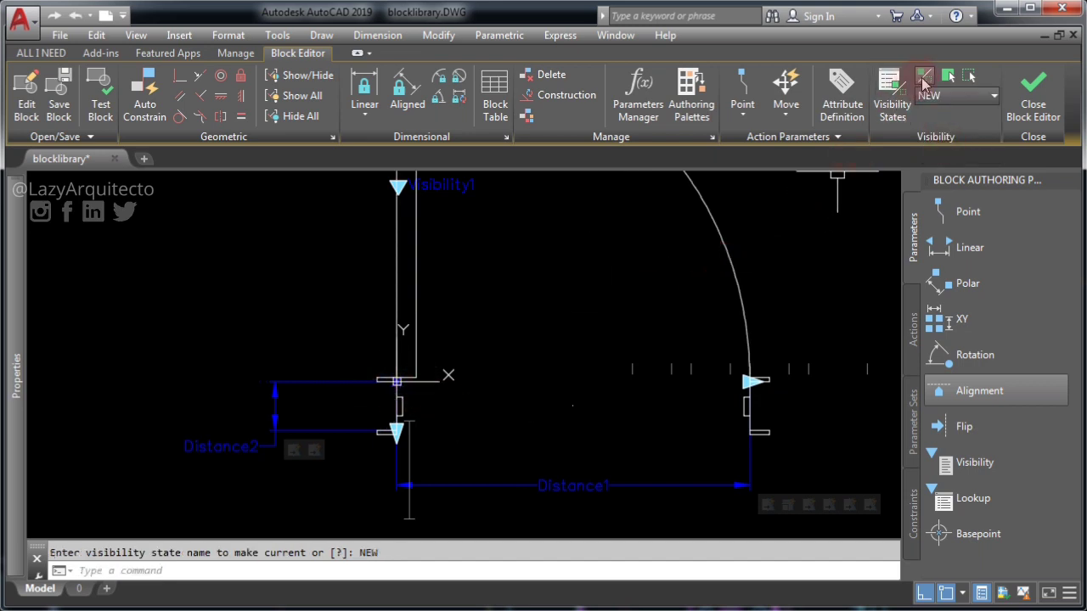
click(924, 78)
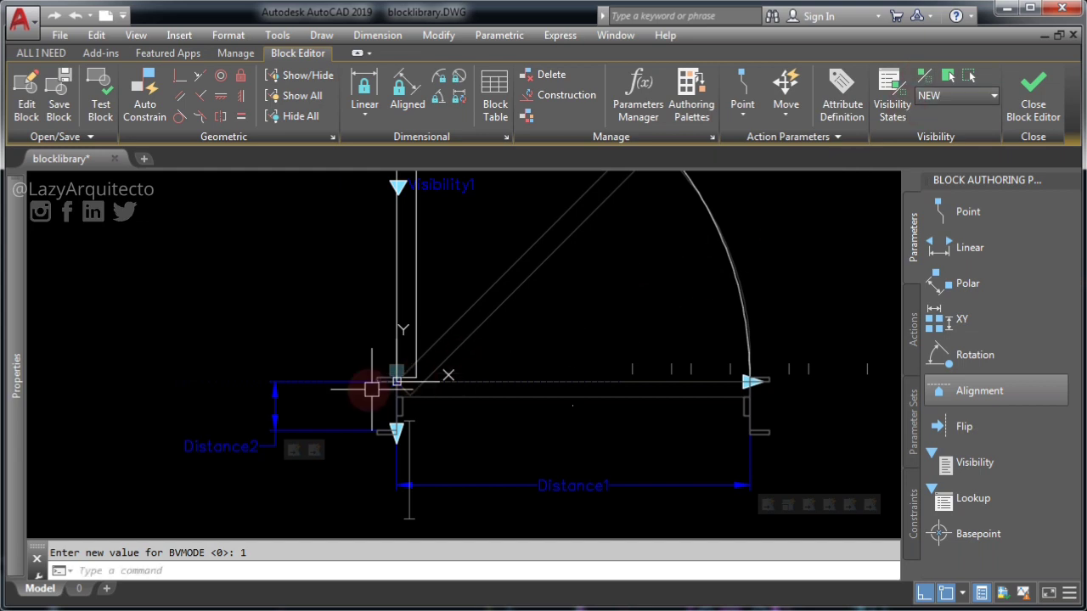
click(329, 382)
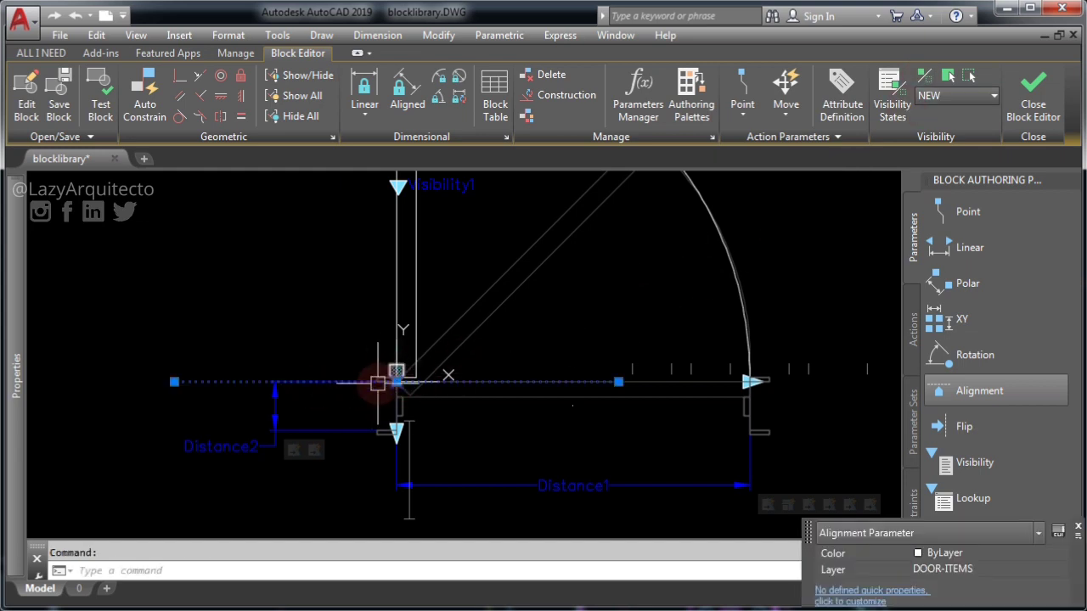
click(948, 76)
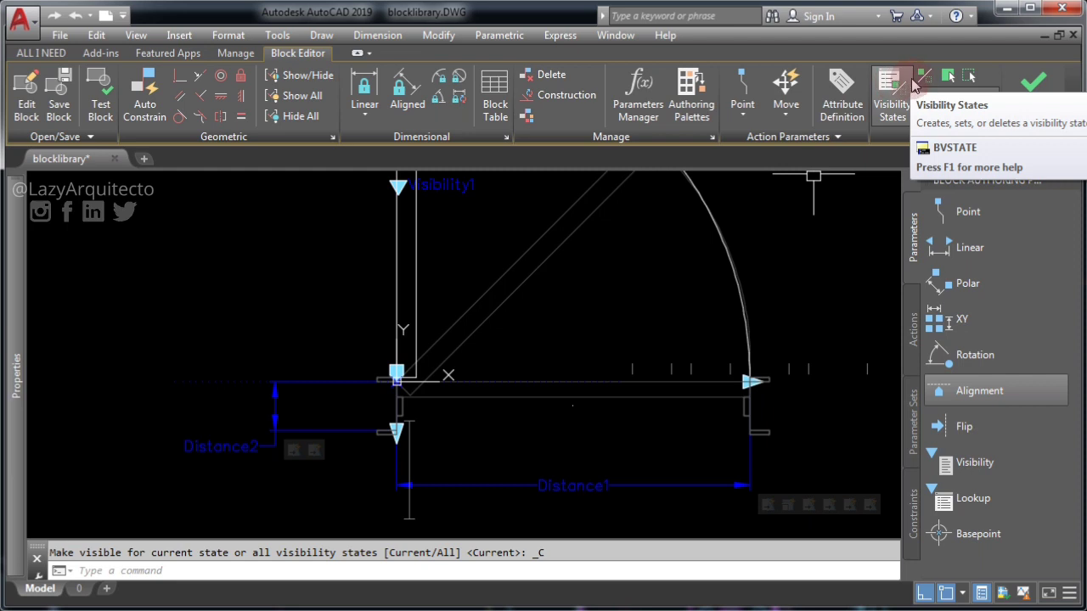
click(923, 79)
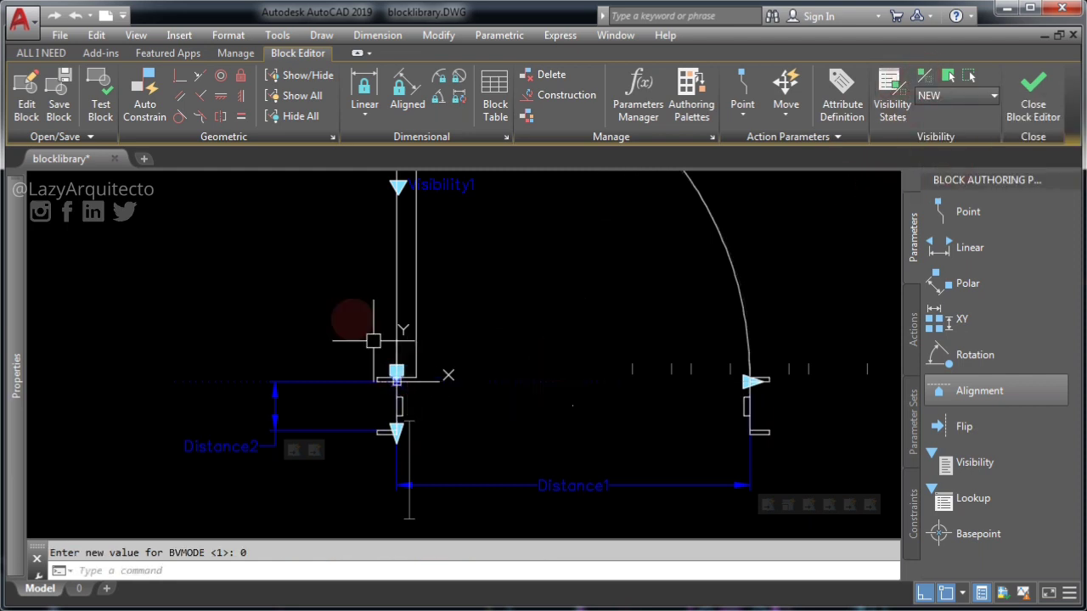
Open the door block for testing and draw an L-shaped multiline wall beside it, running horizontally and then down.
click(99, 101)
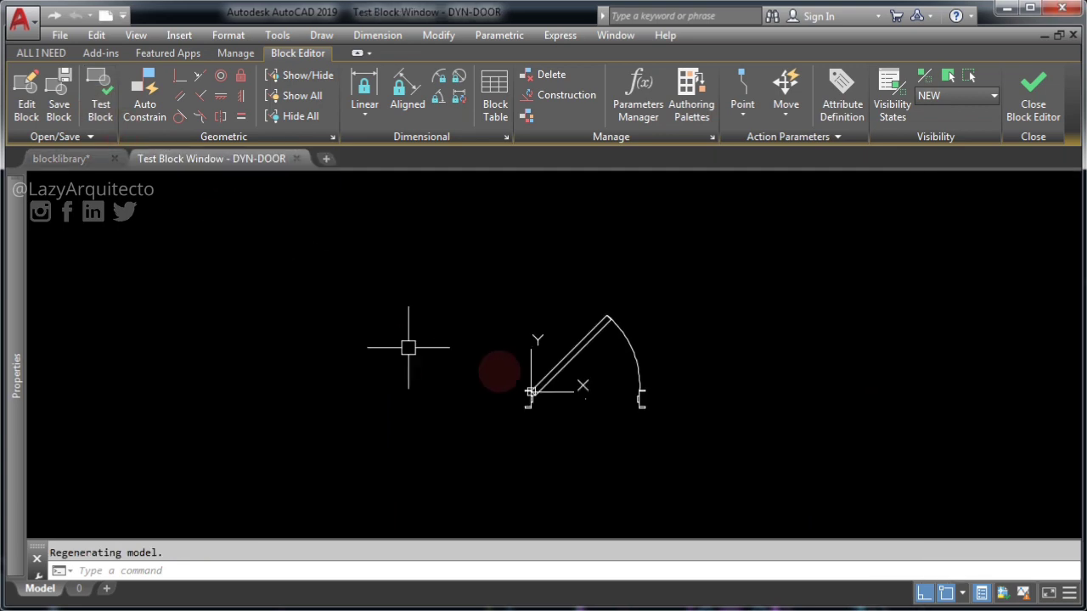
click(915, 100)
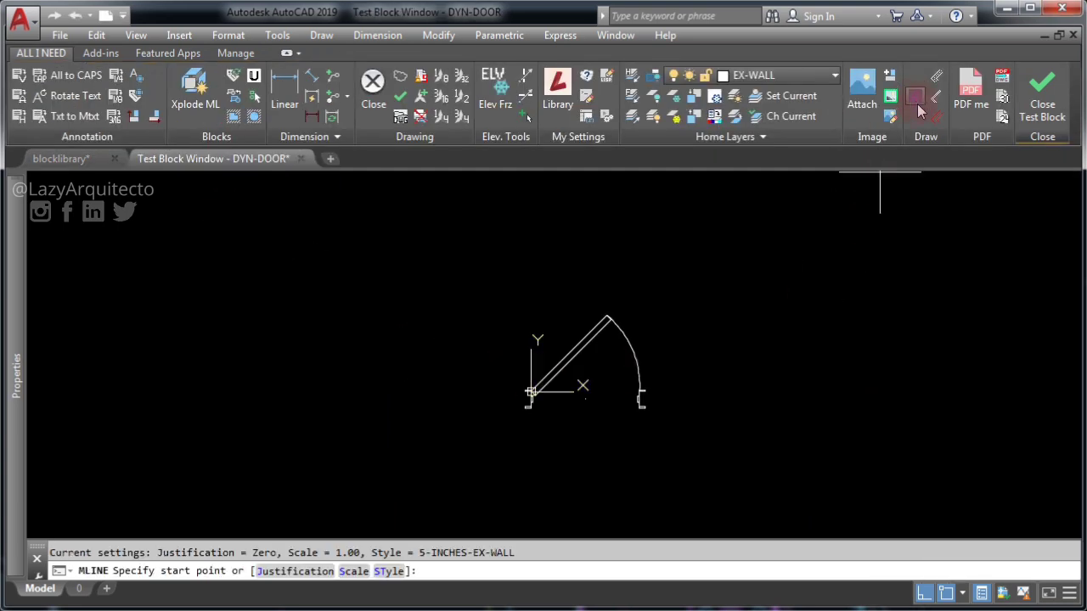
click(728, 297)
click(938, 350)
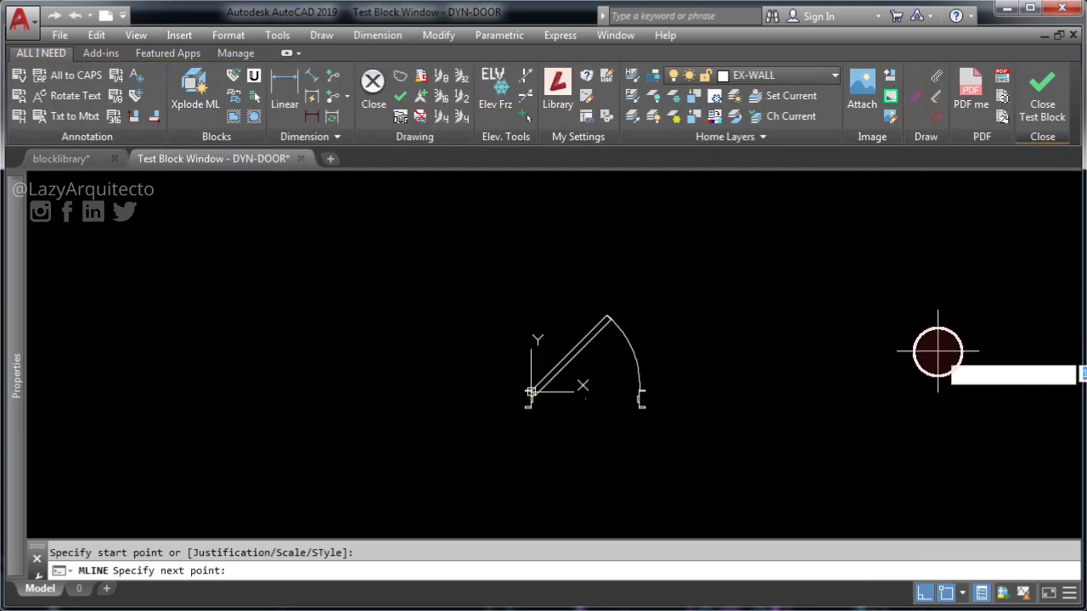
click(924, 497)
key(Escape)
Test the alignment by moving the EXISTING-state door by its hinge-corner alignment grip onto the horizontal wall's upper edge.
click(602, 346)
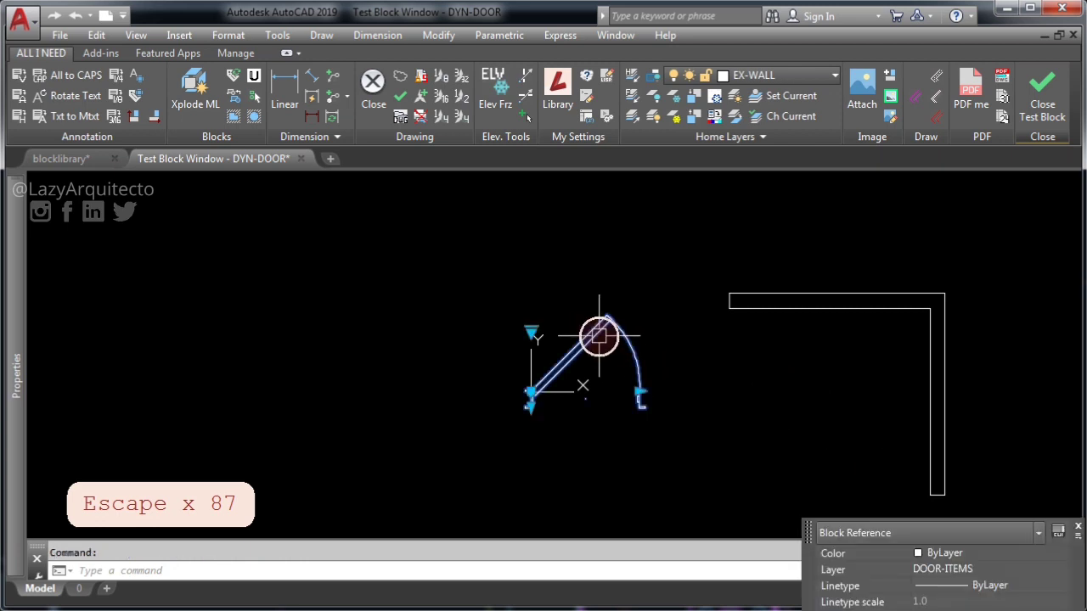
middle_drag(793, 381, 643, 377)
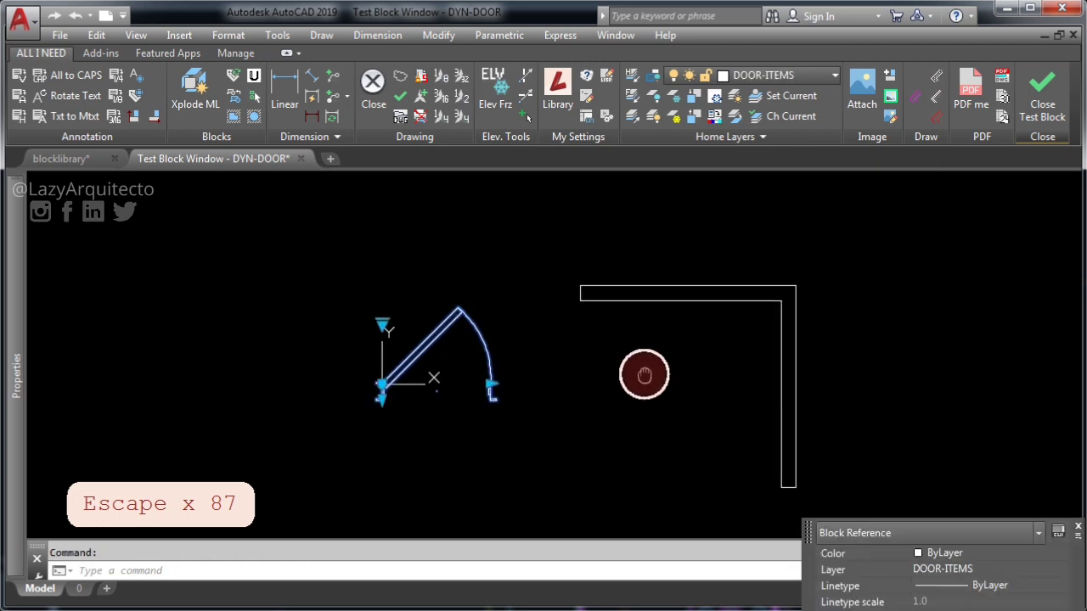
click(381, 383)
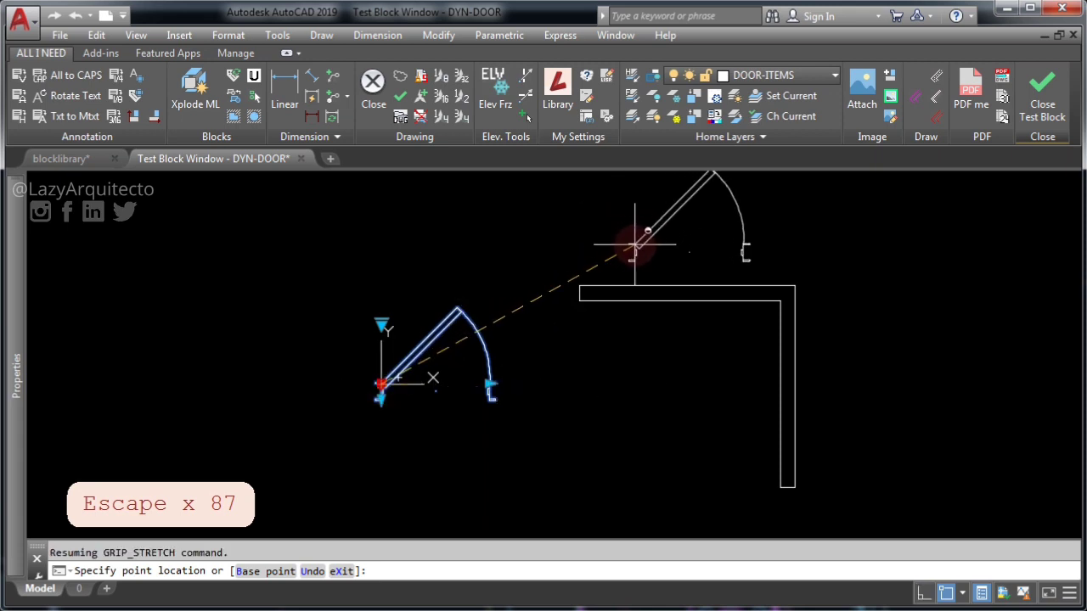
key(shift)
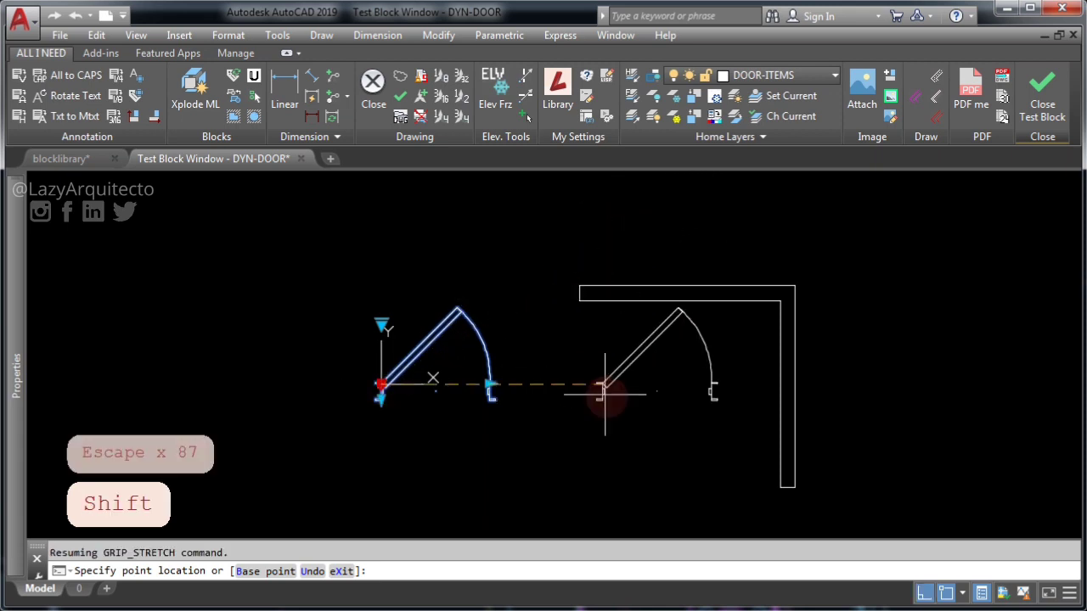
click(924, 593)
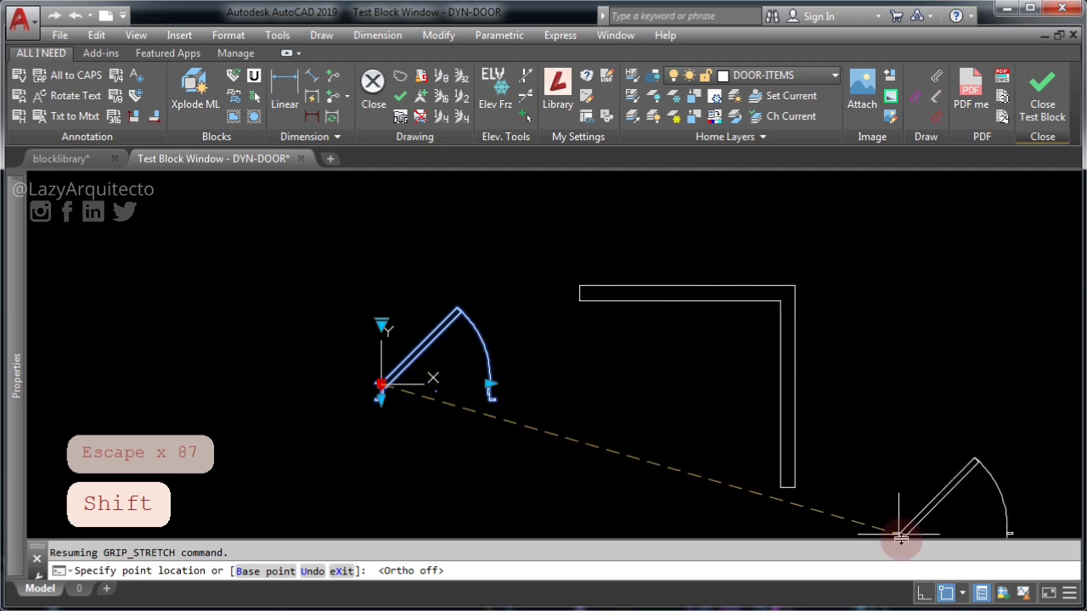
click(923, 594)
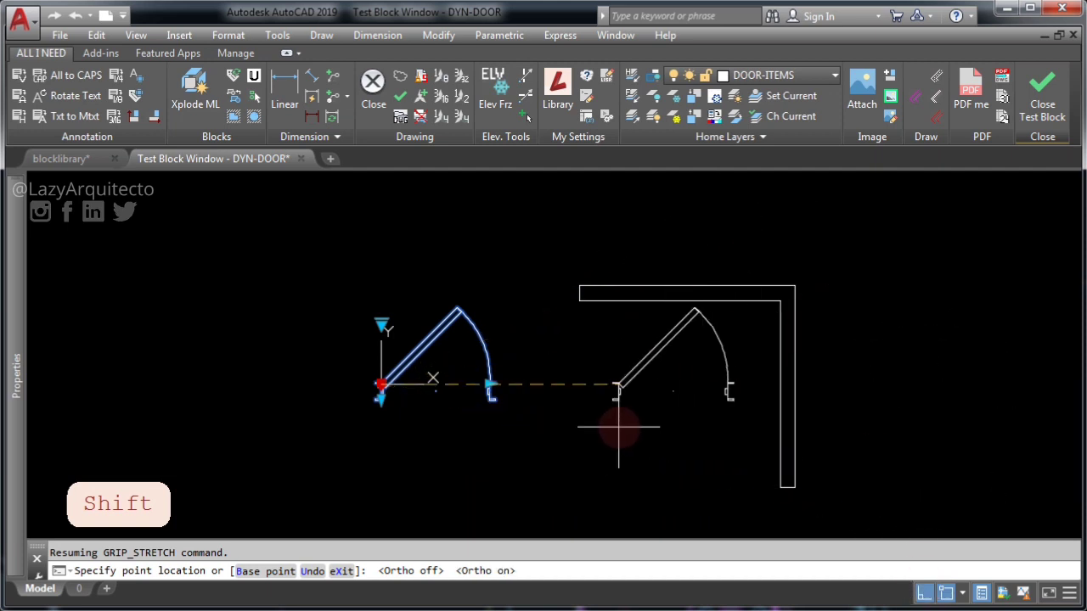
click(649, 289)
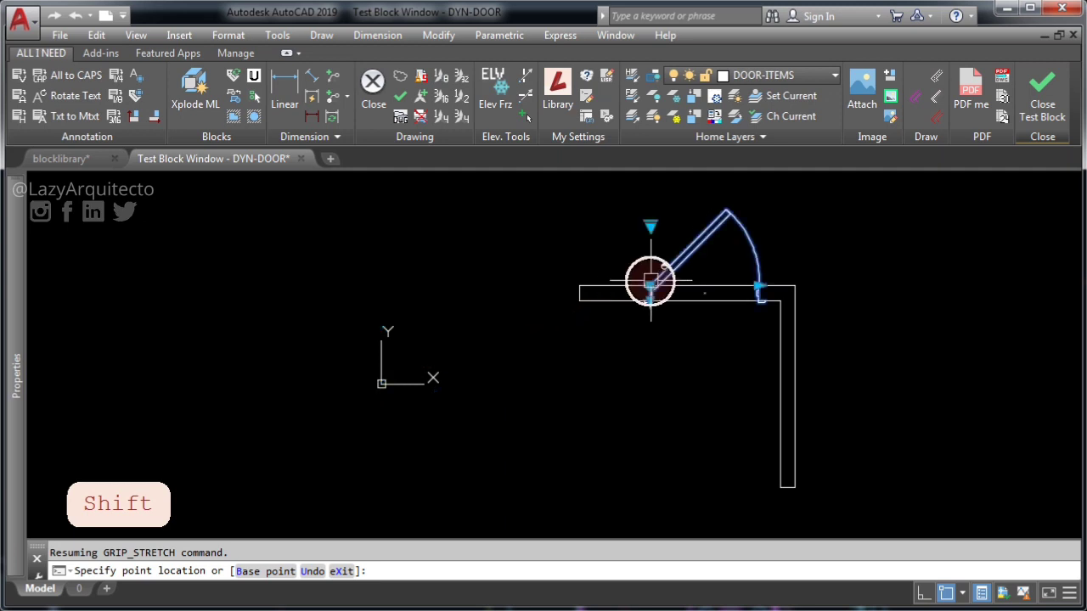
key(Escape)
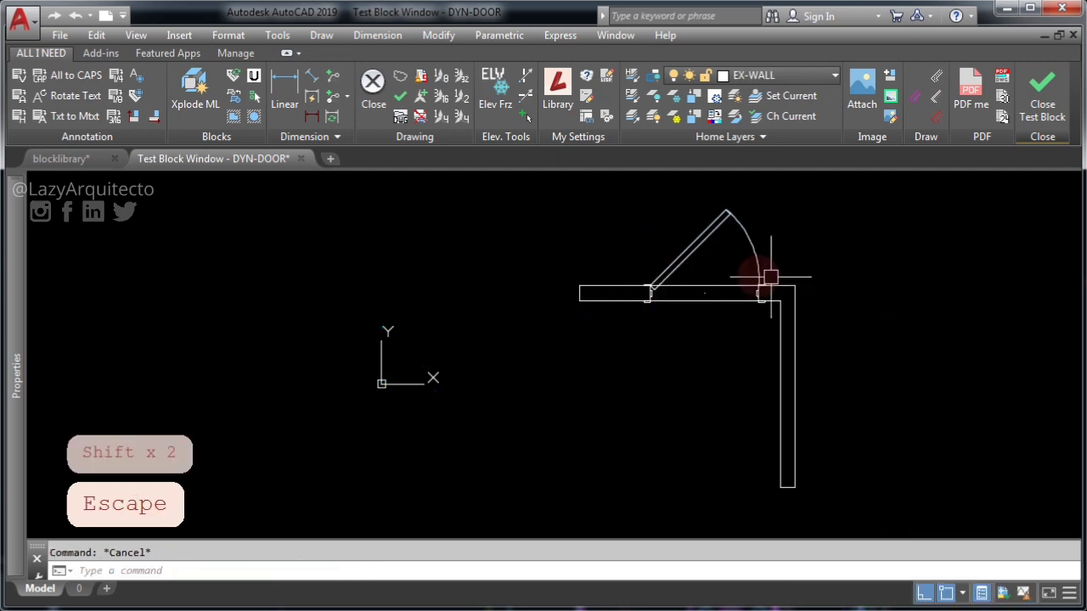
Test the alignment on the vertical wall by moving the door onto its outer edge.
click(674, 273)
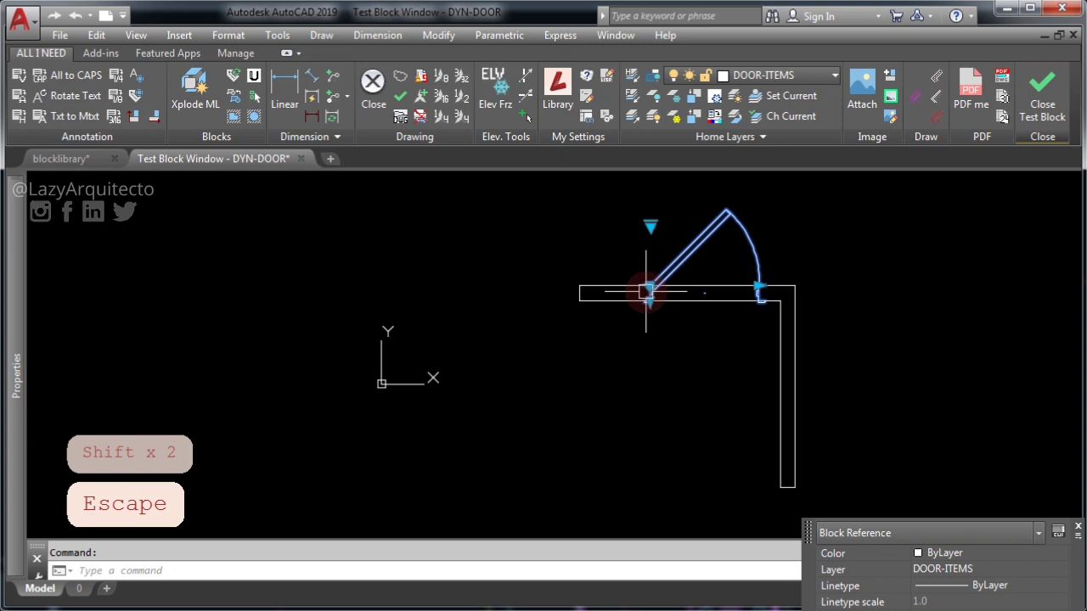
click(649, 289)
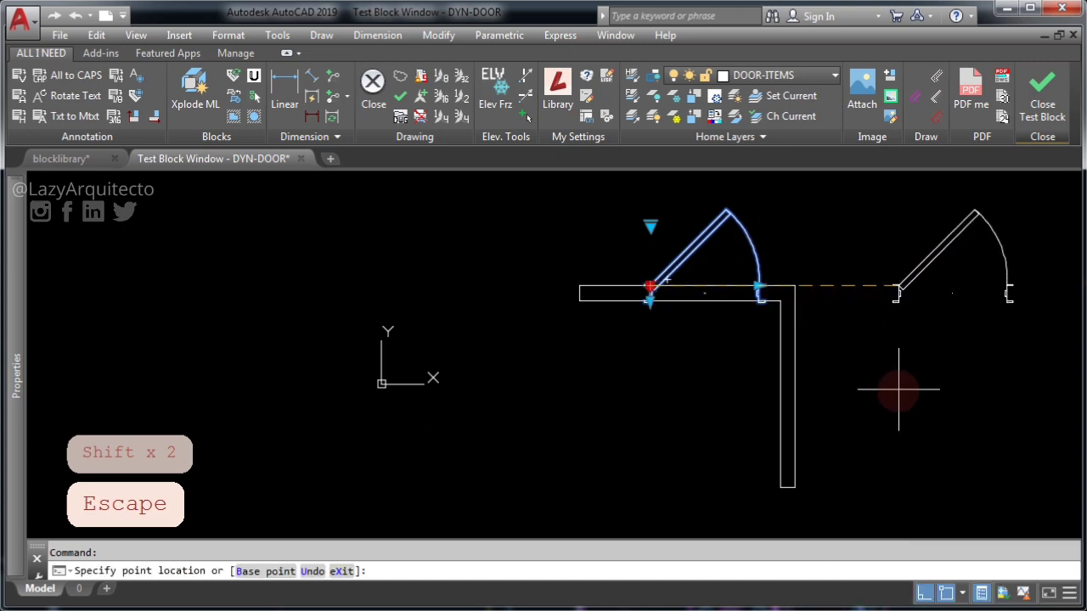
click(800, 327)
key(shift)
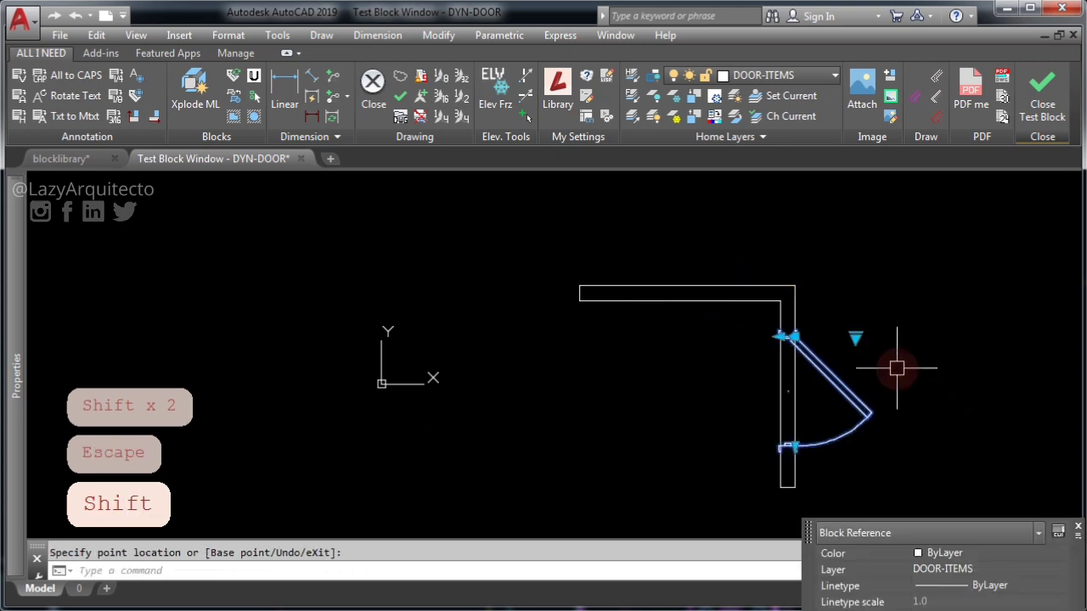
key(Escape)
Switch the test door on the vertical wall to the NEW visibility state.
click(812, 363)
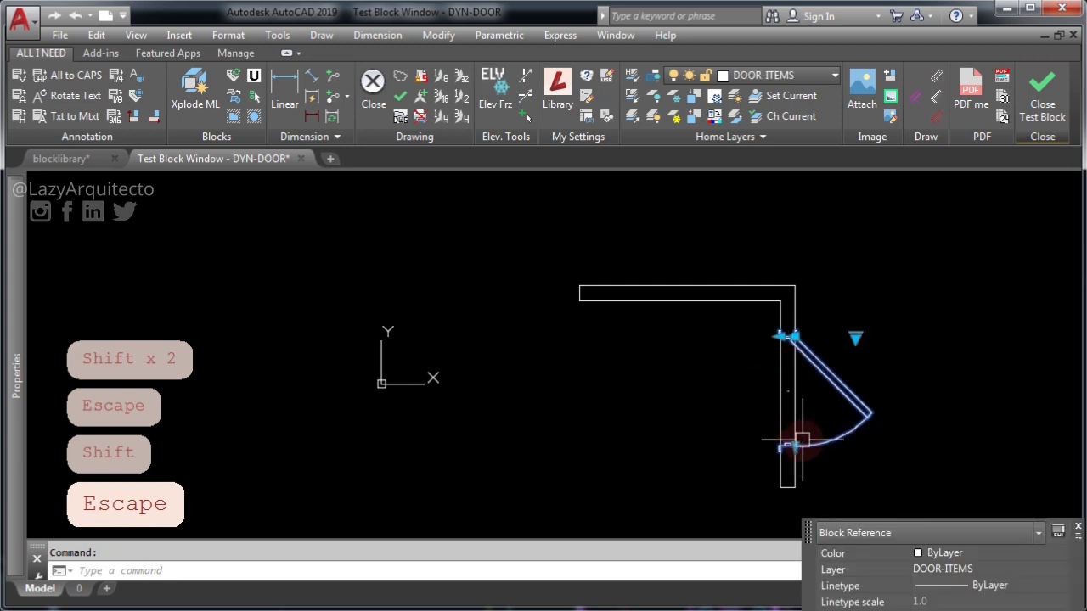
scroll(802, 440, up, 3)
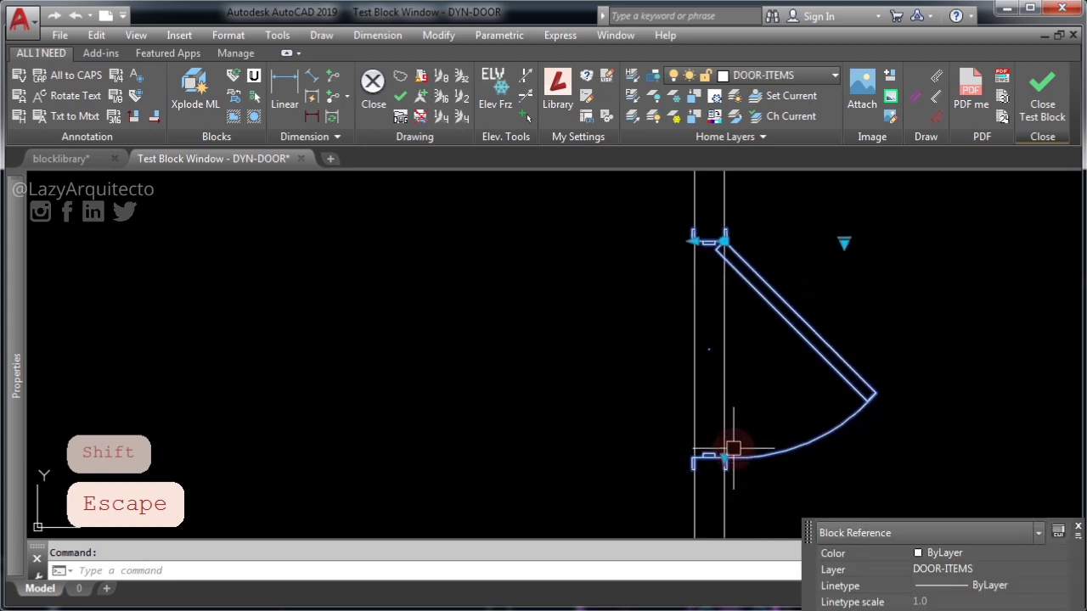
click(844, 243)
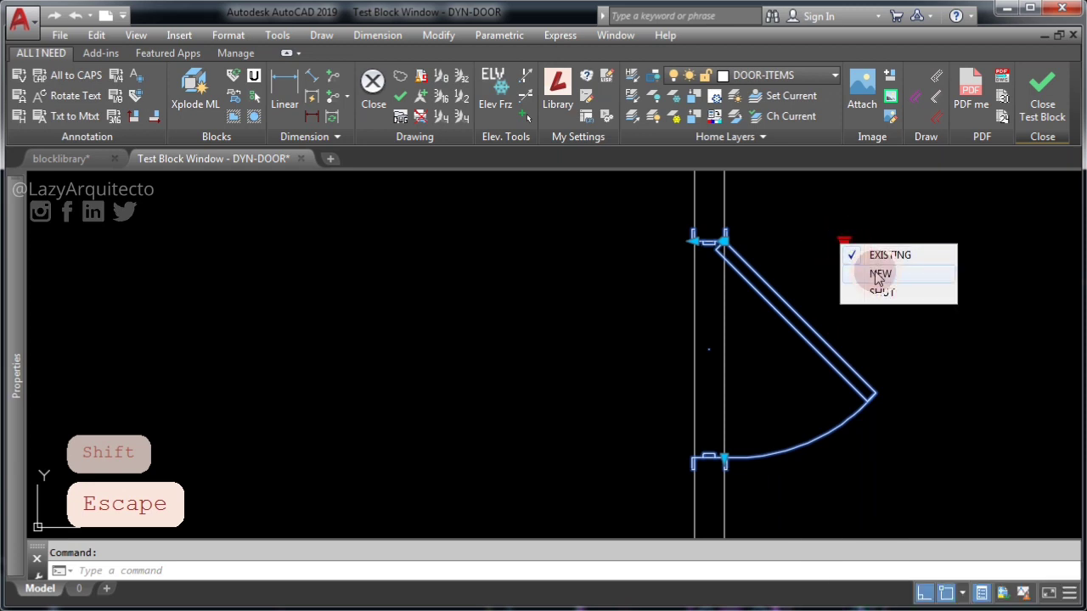
click(878, 273)
key(Escape)
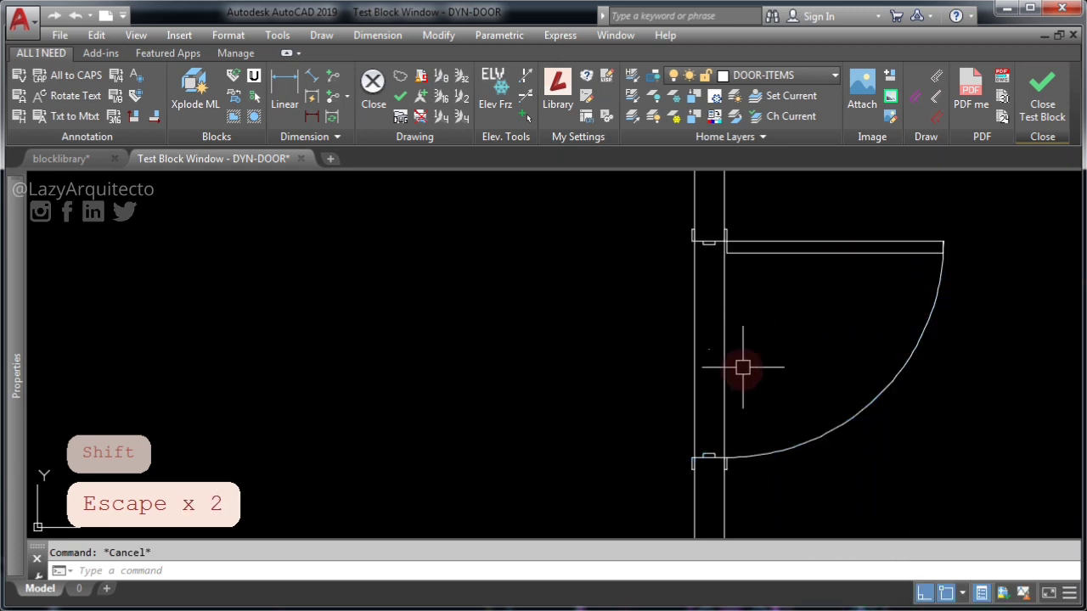
Test the NEW-state door's alignment by moving it from the vertical wall onto the horizontal wall's upper edge.
click(771, 453)
scroll(751, 386, down, 3)
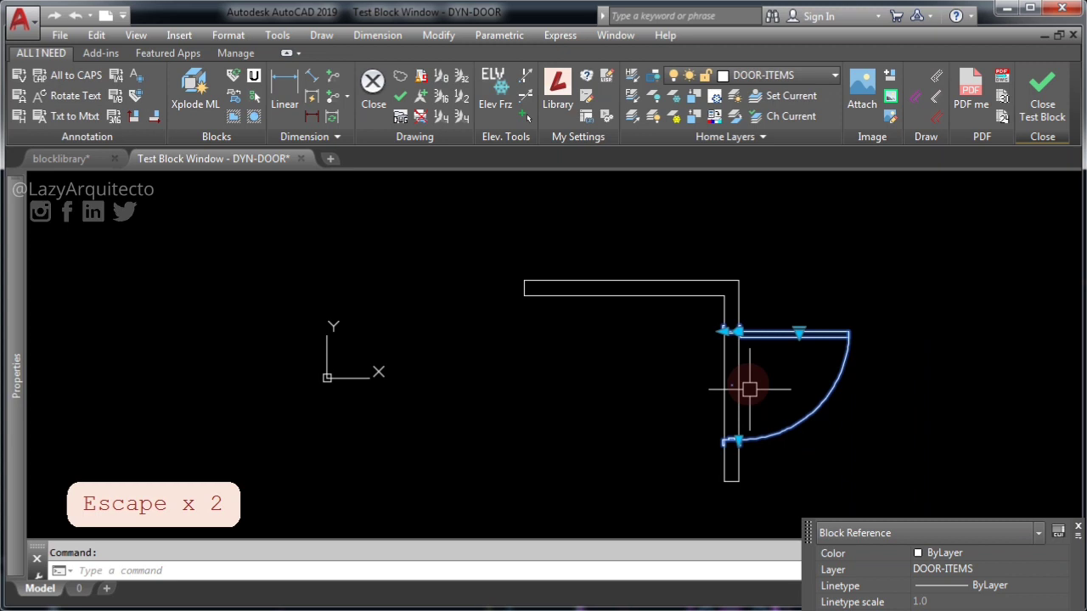
shift+click(737, 331)
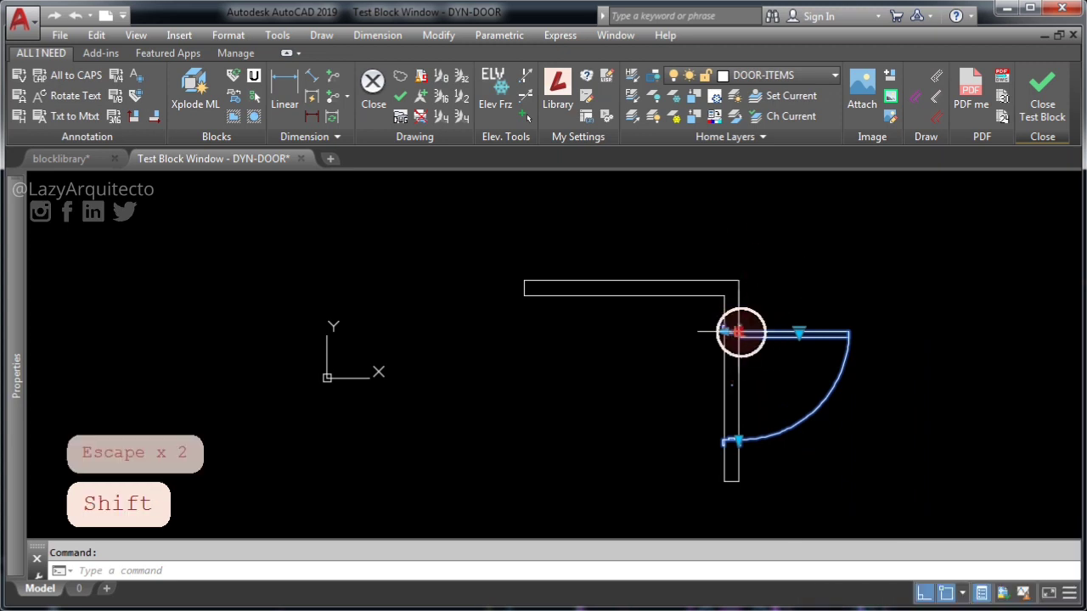
click(580, 281)
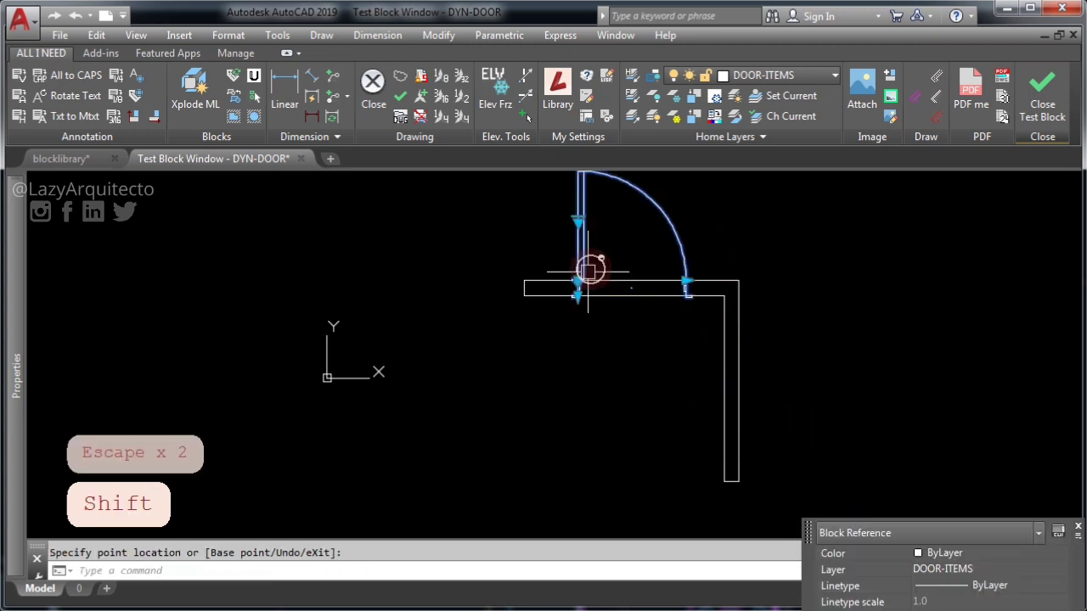
key(shift)
middle_drag(606, 246, 601, 321)
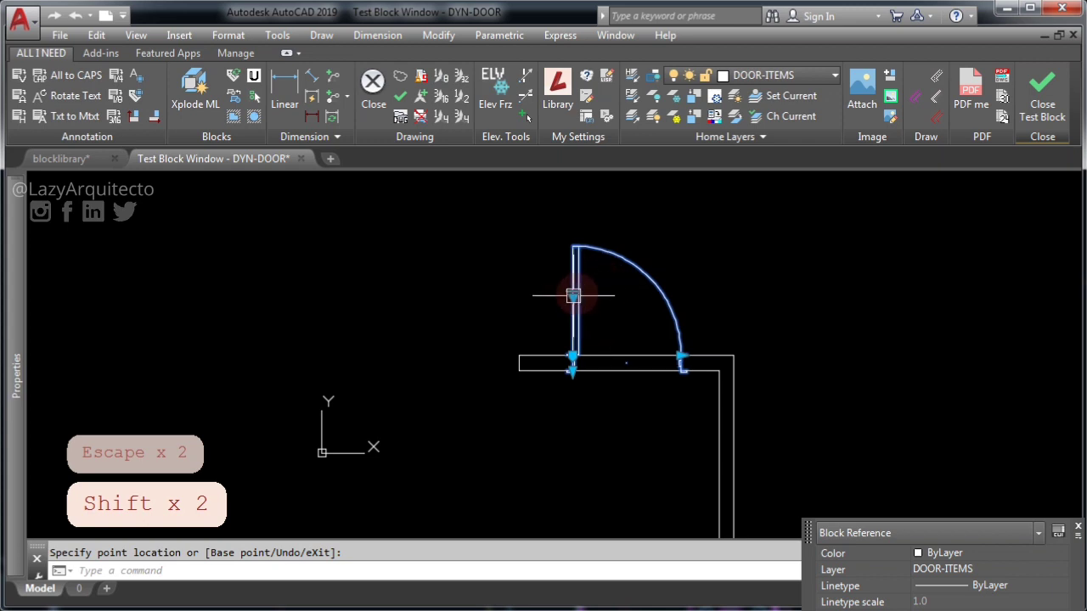
Switch the test door to SHUT, check its hinge corner for the alignment grip, and close the test block.
click(574, 295)
click(611, 345)
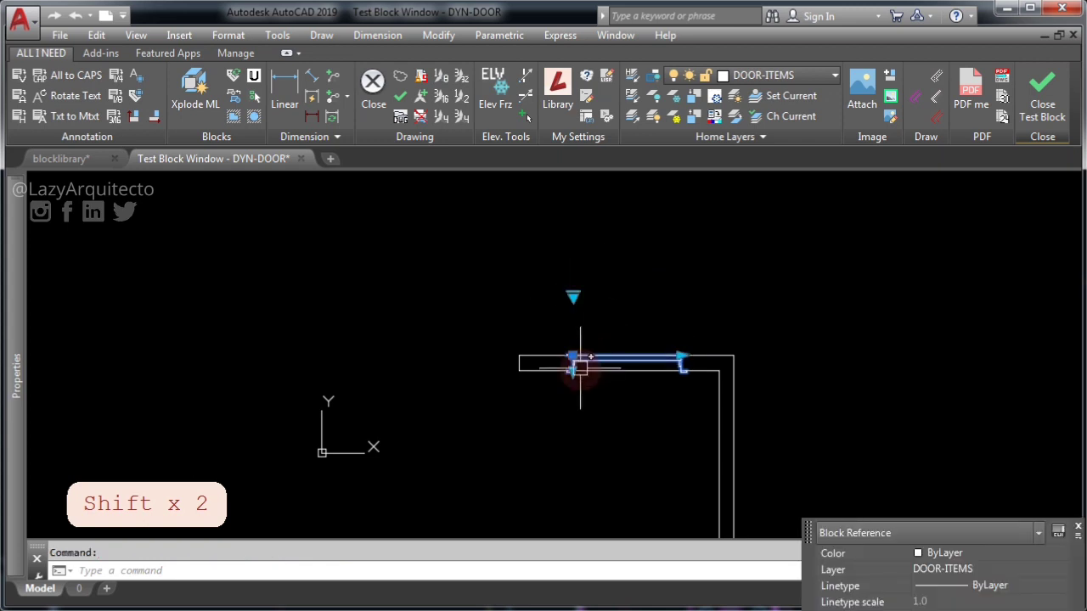
scroll(580, 366, up, 4)
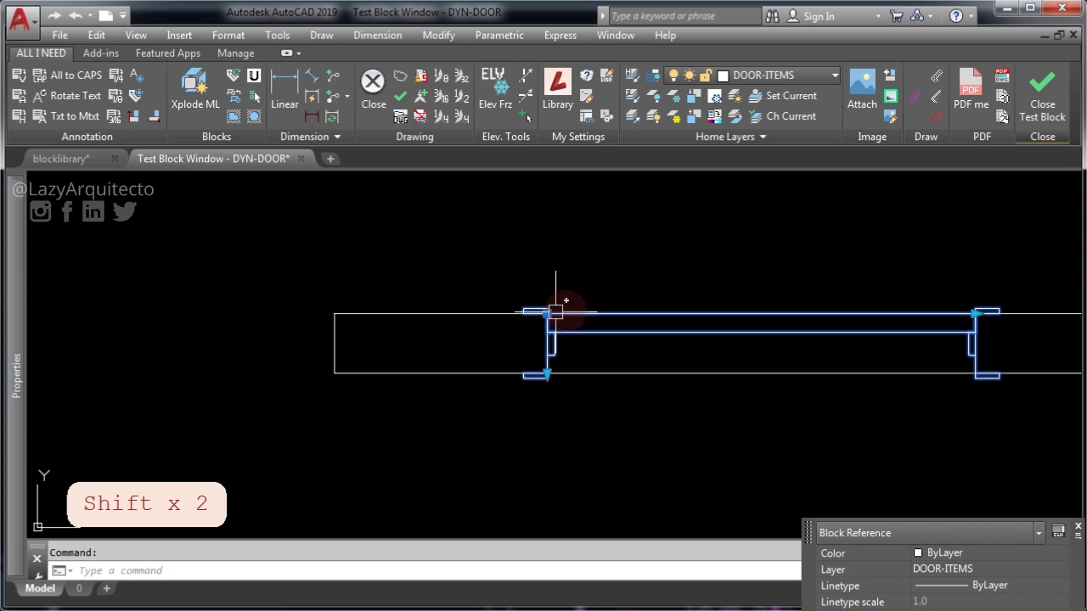
key(Escape)
click(1042, 95)
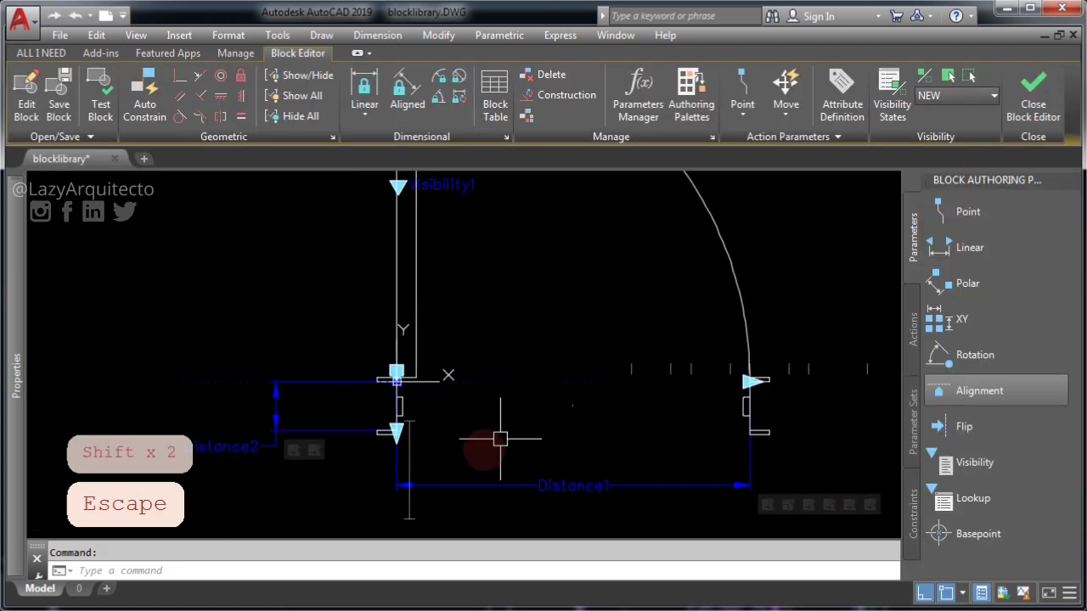
Make the hidden alignment parameter visible in the SHUT visibility state and turn off the display of hidden objects.
click(925, 78)
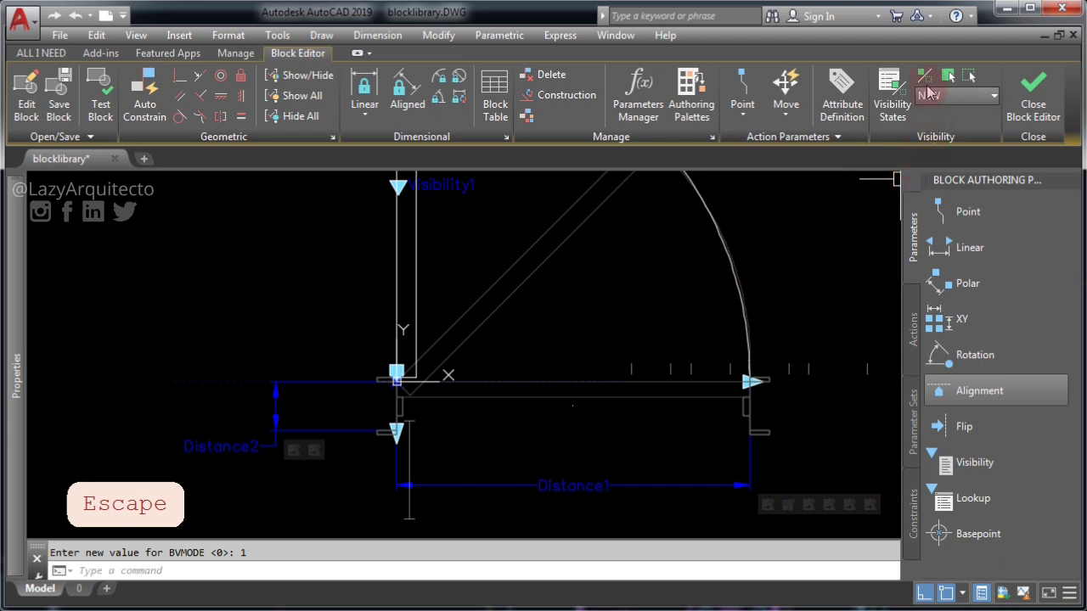
click(937, 100)
click(945, 143)
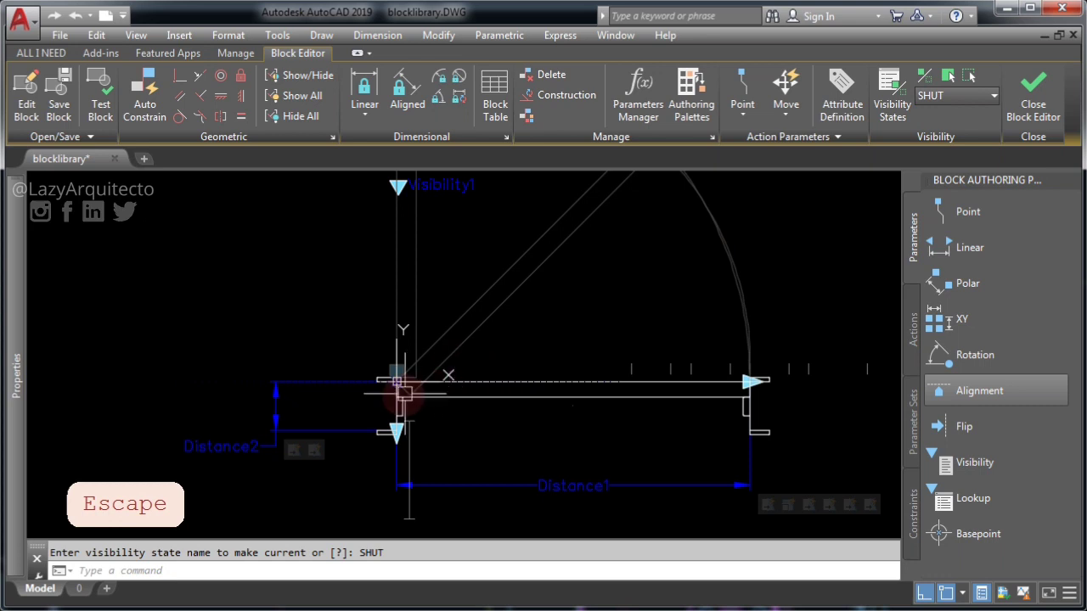
click(329, 380)
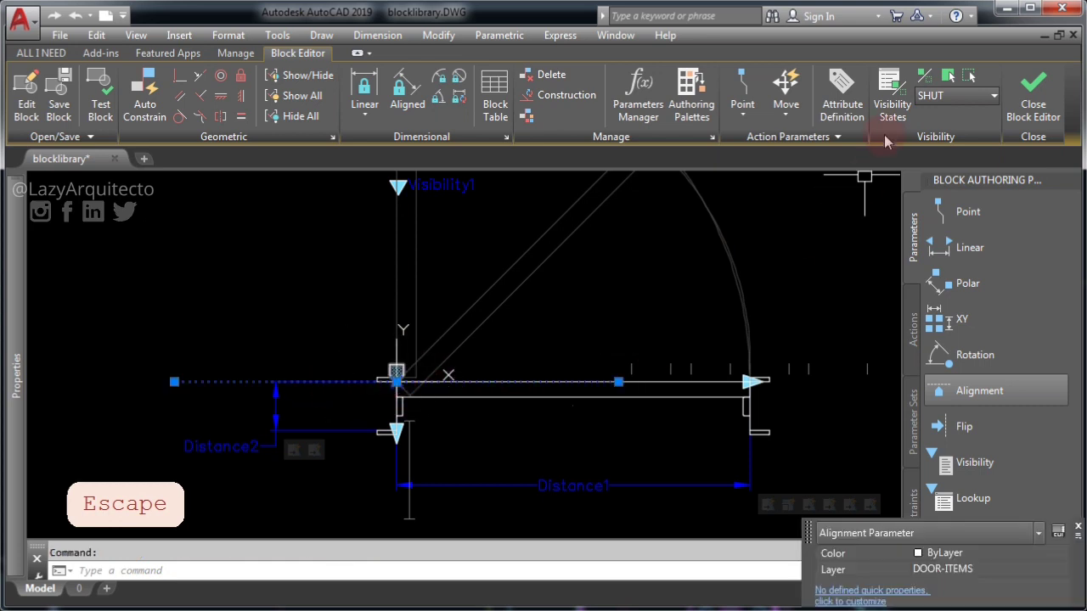
click(947, 77)
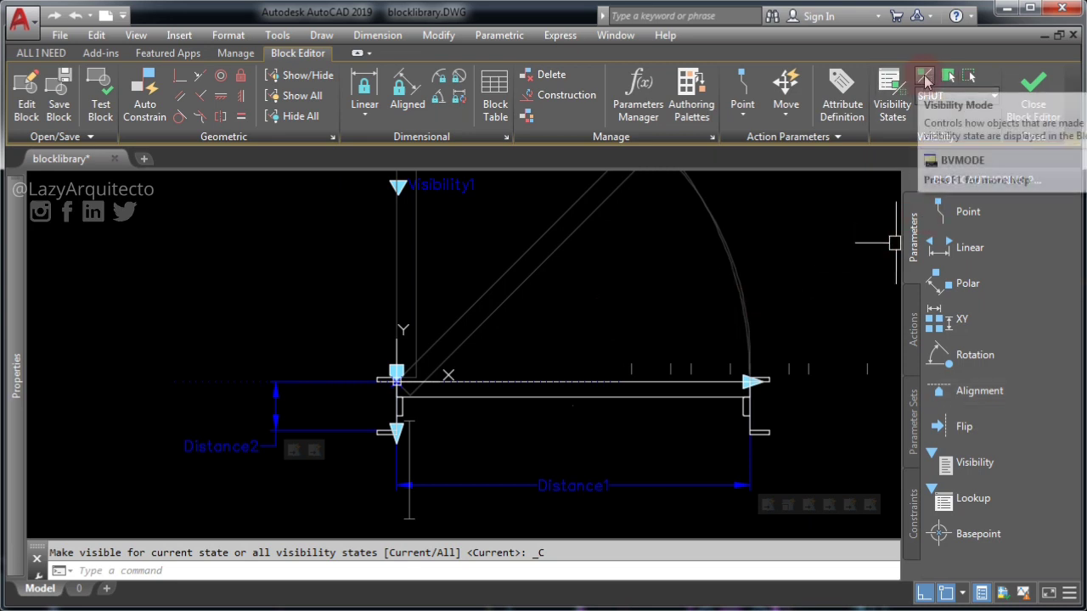
click(969, 76)
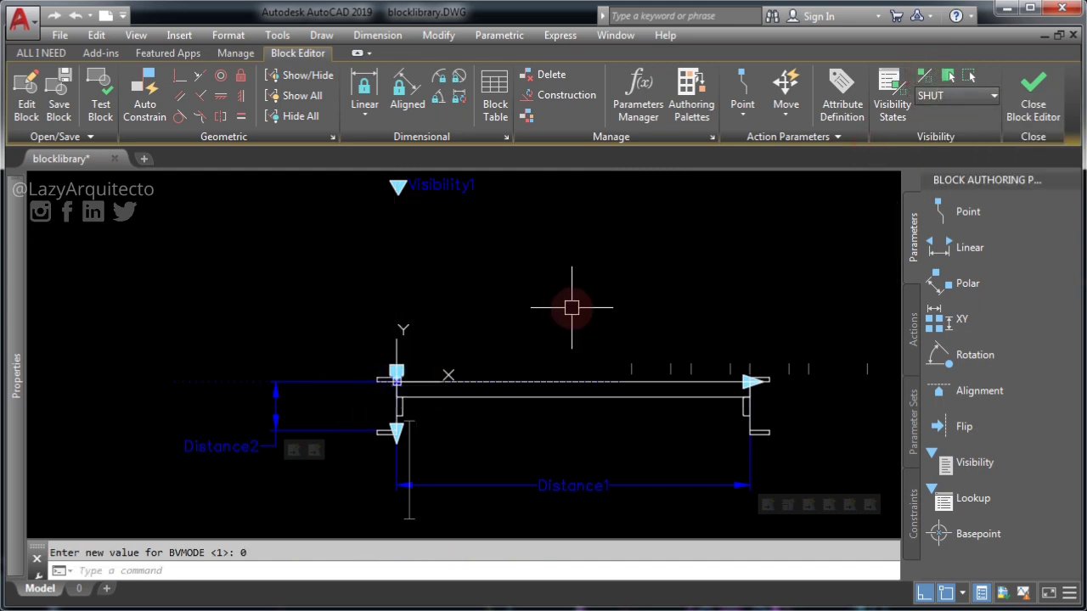
Switch the door block to the EXISTING visibility state and fit the whole block in view.
click(940, 96)
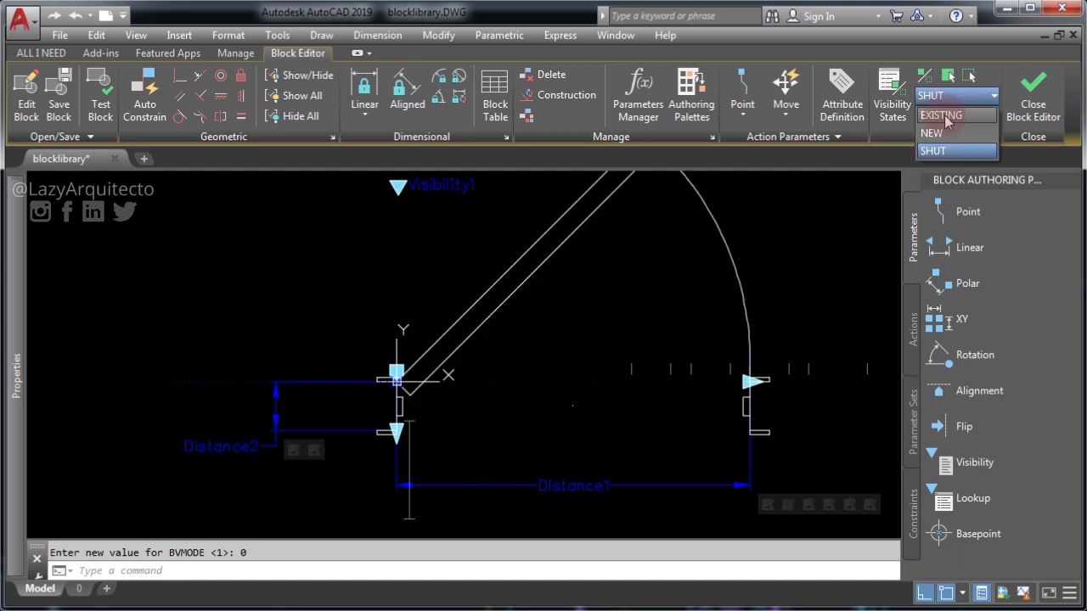
click(938, 109)
middle_click(591, 367)
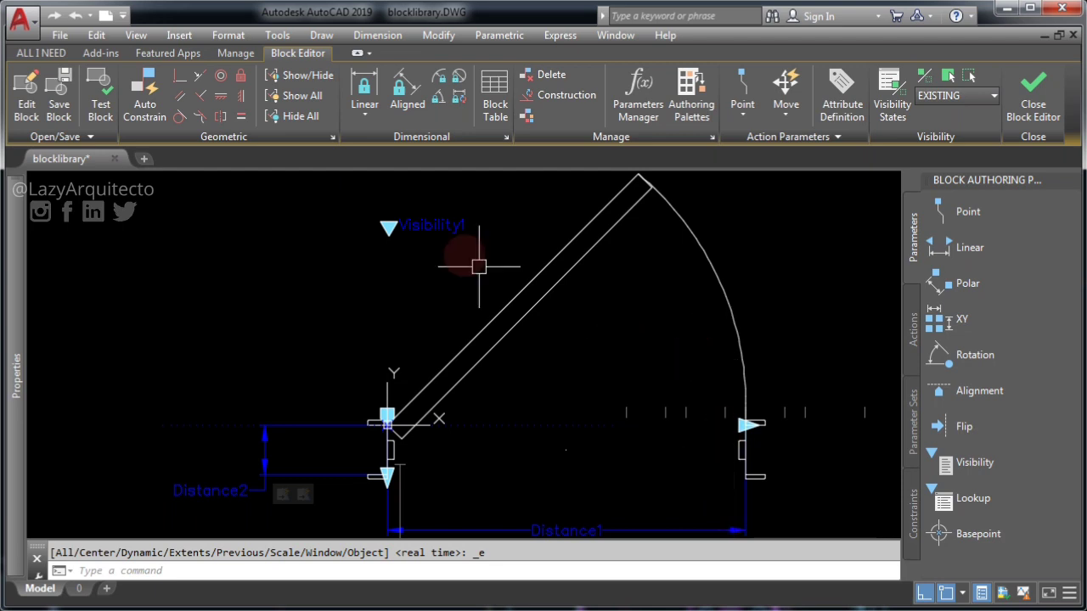
Check which layer the point at the centre of the door opening is on.
click(40, 53)
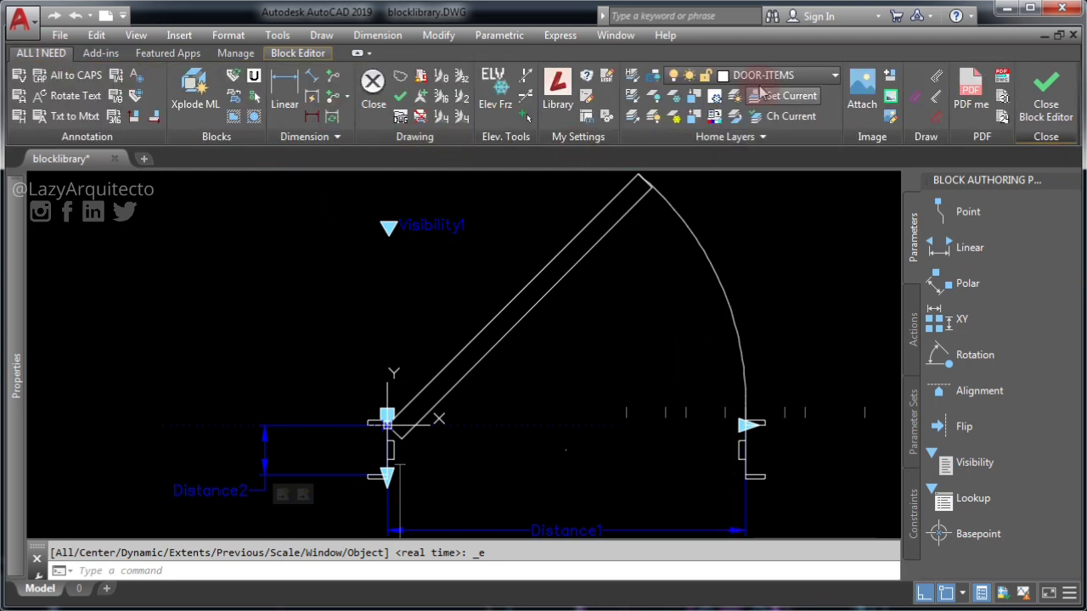
click(562, 407)
click(599, 512)
key(Escape)
key(Escape)
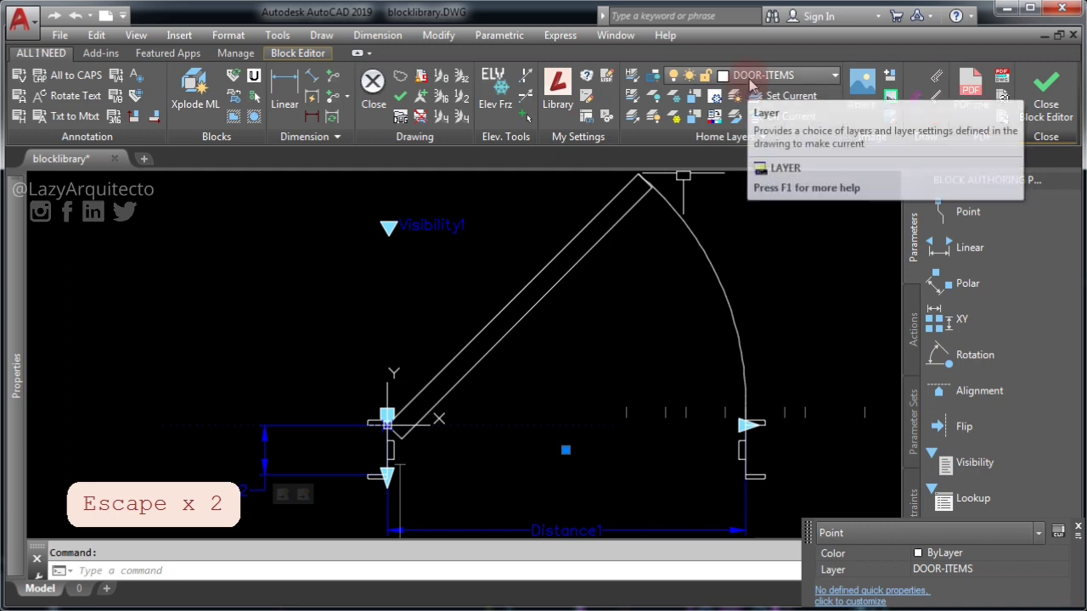
key(Escape)
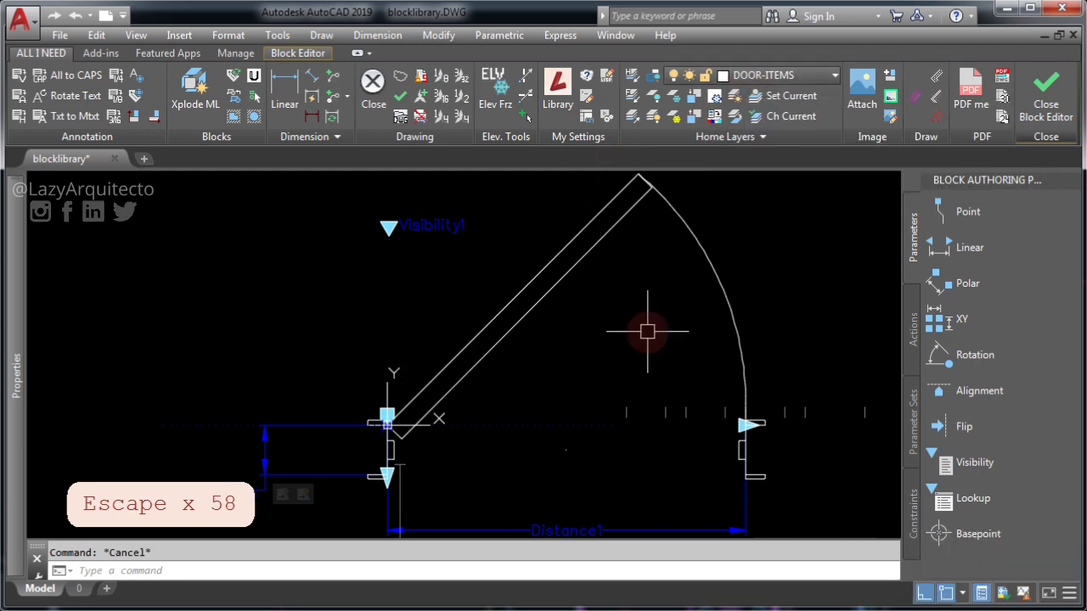
Draw a rectangle across the door opening, from the upper corner of the hinge-side jamb to the lower corner of the opposite jamb.
text(REC)
key(Return)
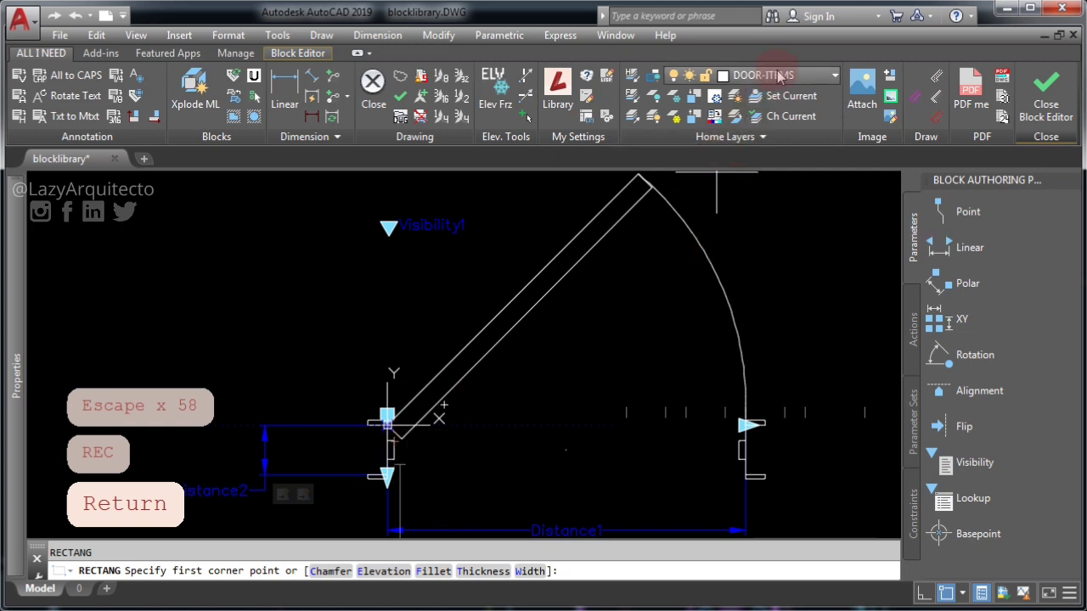
scroll(398, 448, up, 5)
click(357, 362)
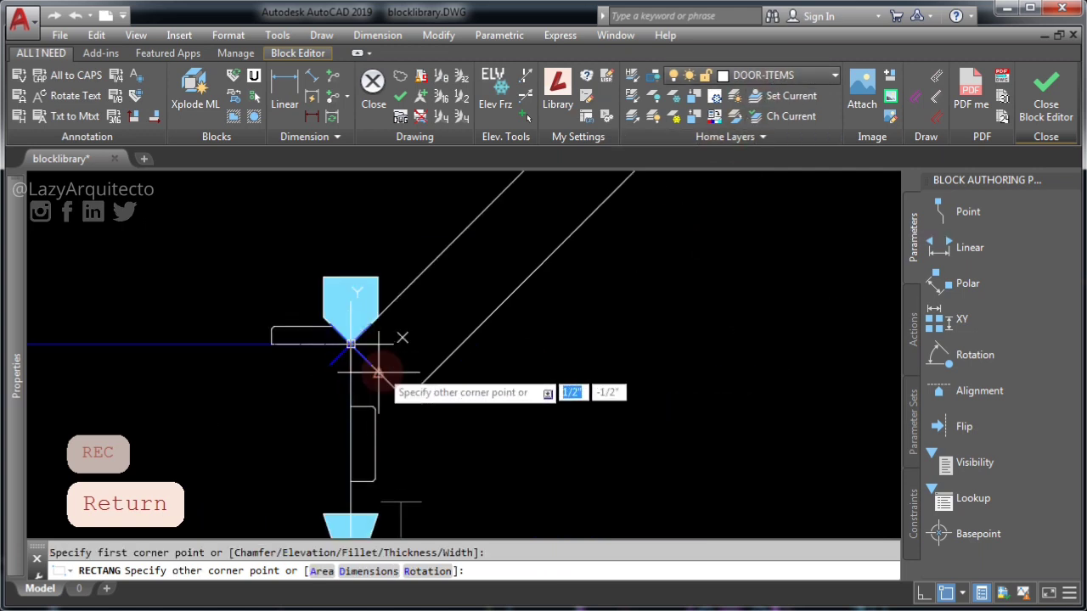
scroll(556, 406, up, 5)
click(687, 409)
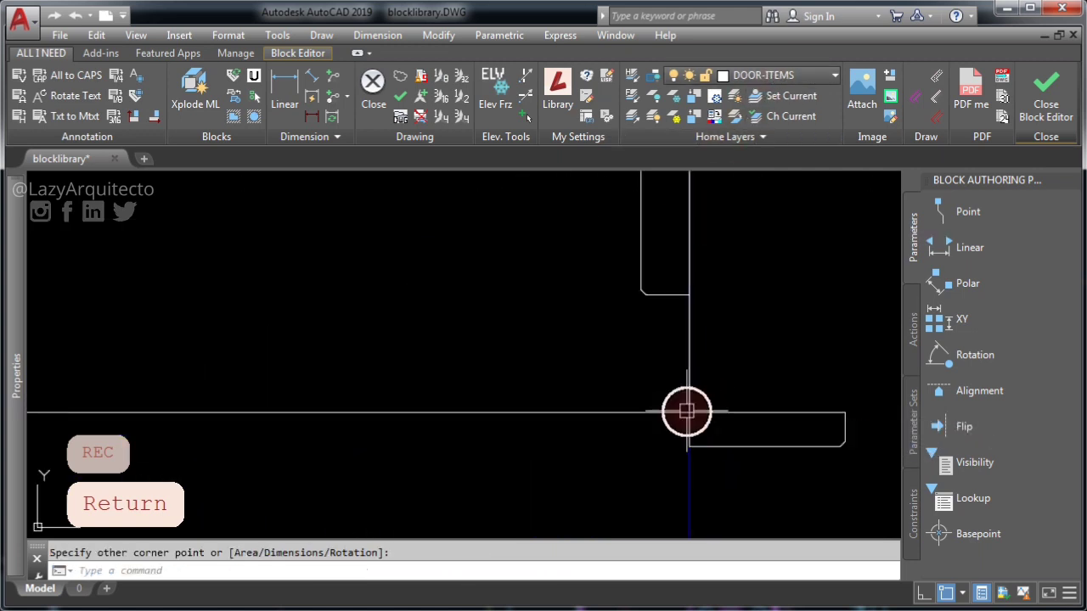
scroll(697, 432, down, 3)
middle_drag(535, 452, 674, 456)
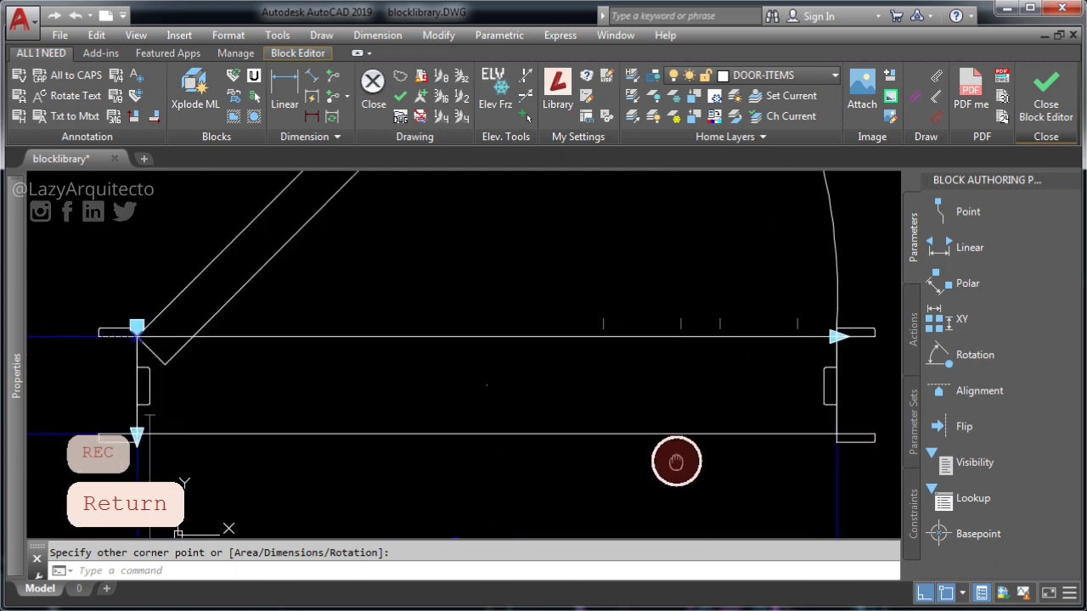
Stretch the rectangle's hinge-side edge inward by 0.1 inch.
click(567, 436)
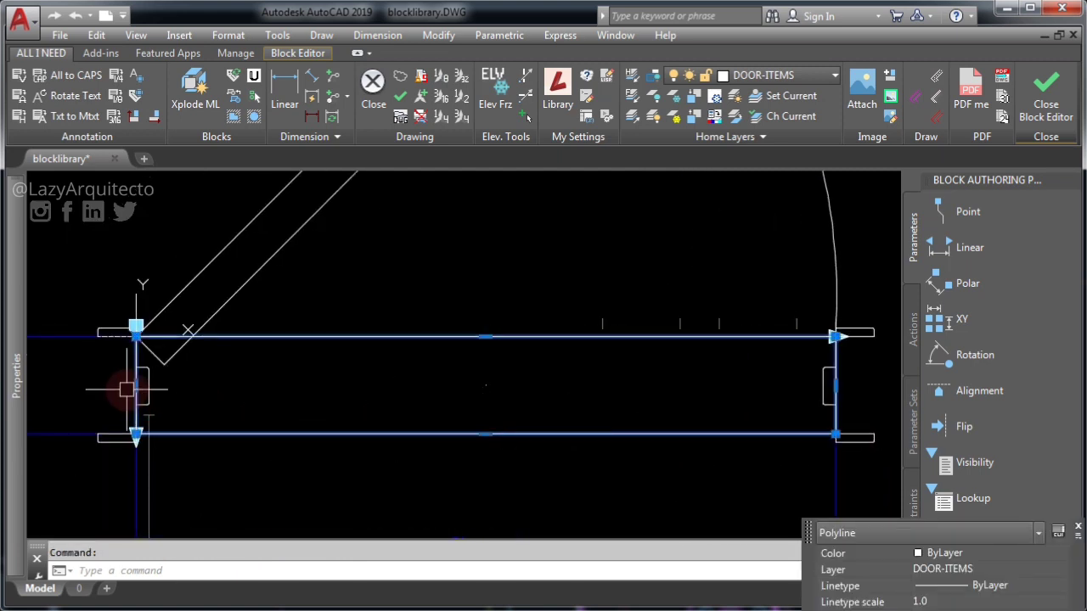
scroll(126, 389, up, 5)
click(165, 376)
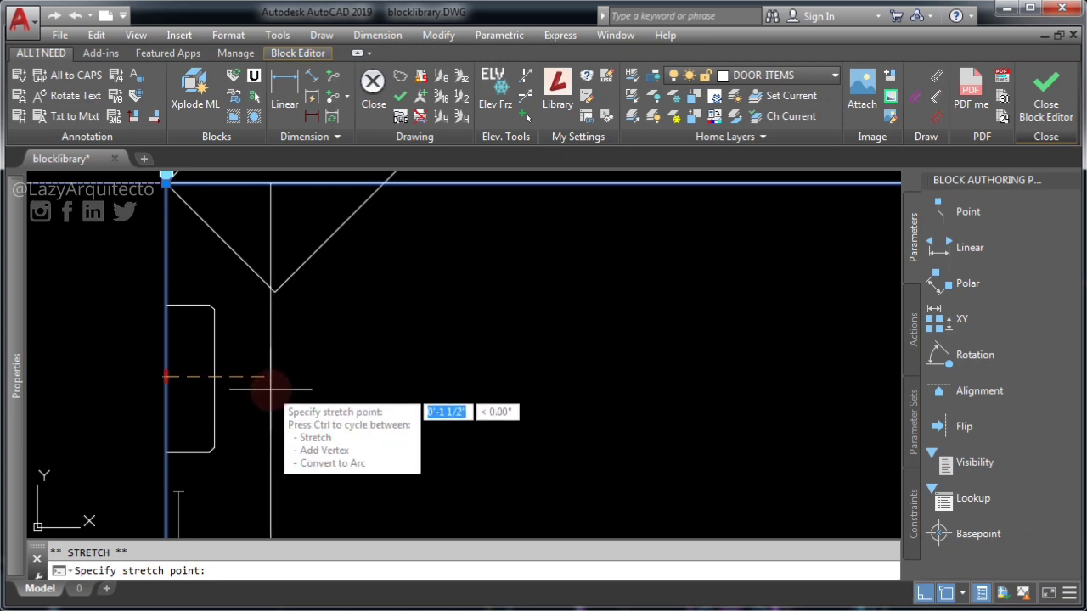
text(.1)
key(Return)
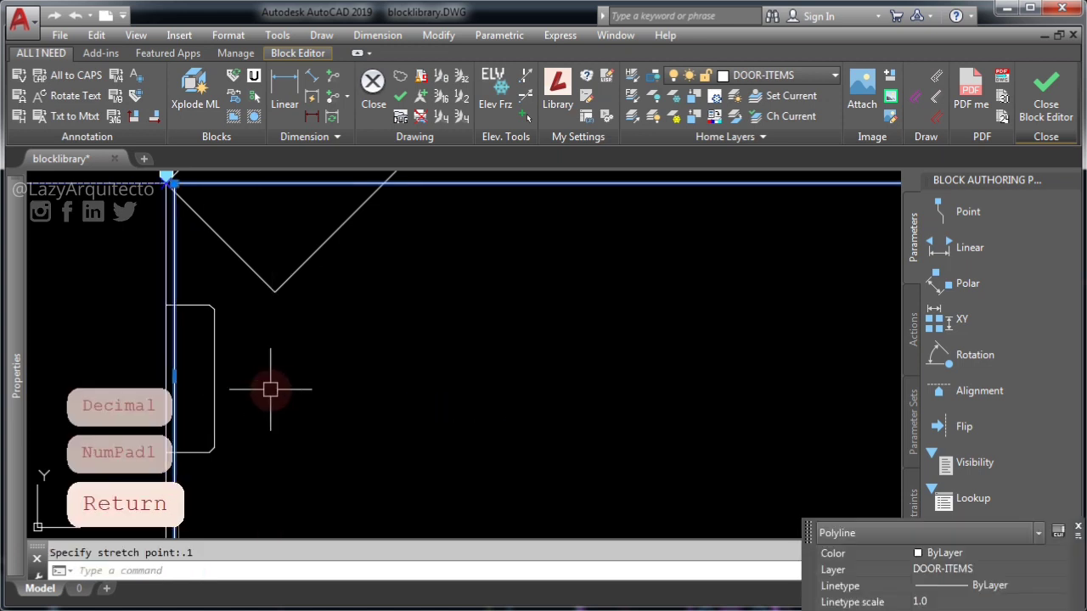
scroll(157, 324, down, 3)
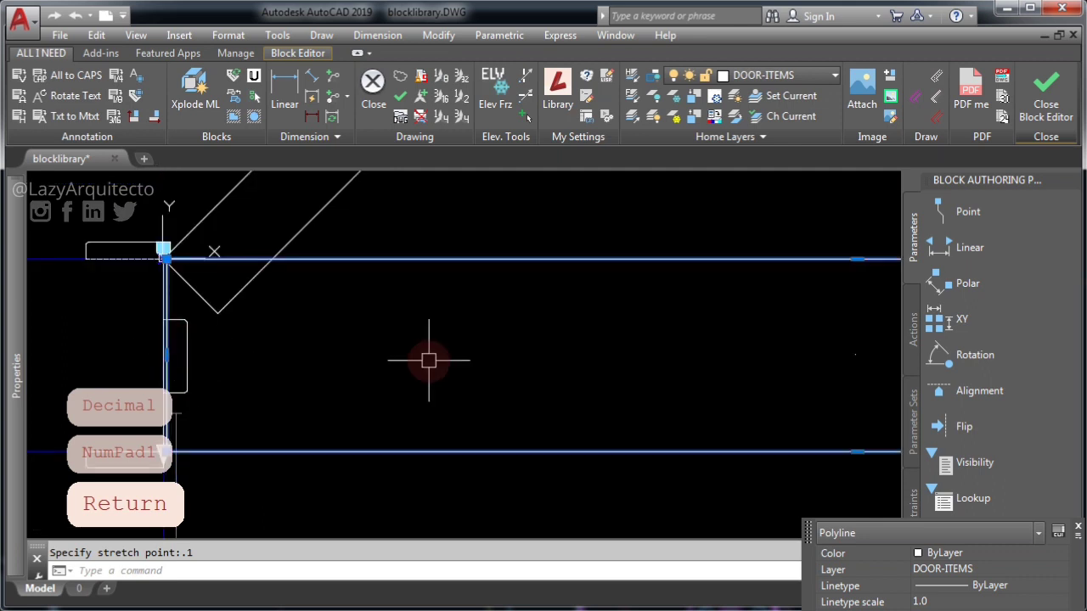
Stretch the rectangle's edge at the latch-side jamb inward by 0.1 inch.
scroll(424, 359, down, 3)
middle_drag(291, 357, 660, 356)
scroll(662, 366, up, 3)
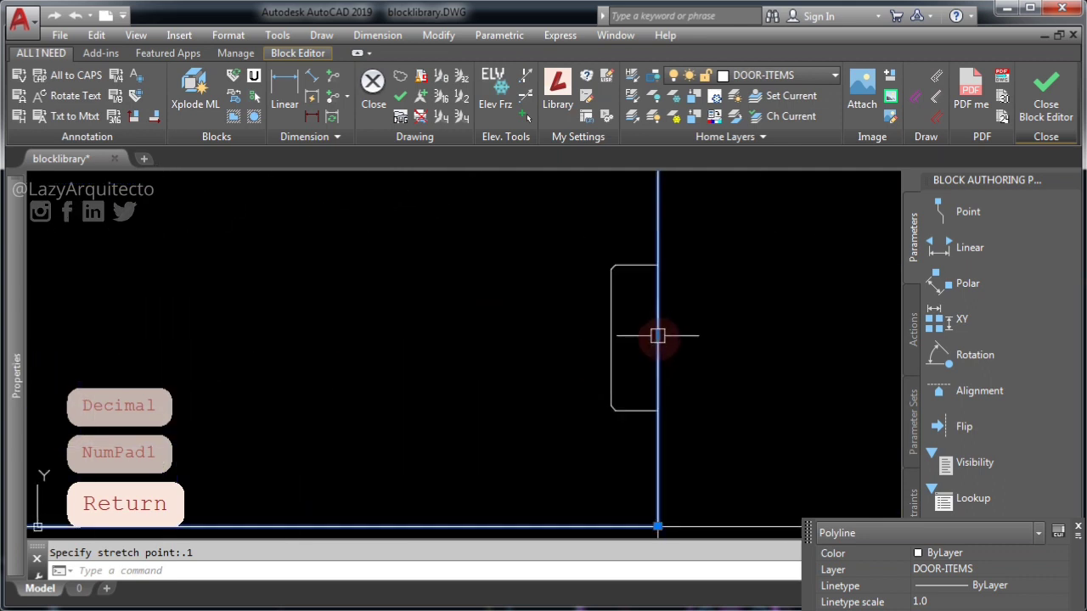
click(656, 336)
text(.1)
key(Return)
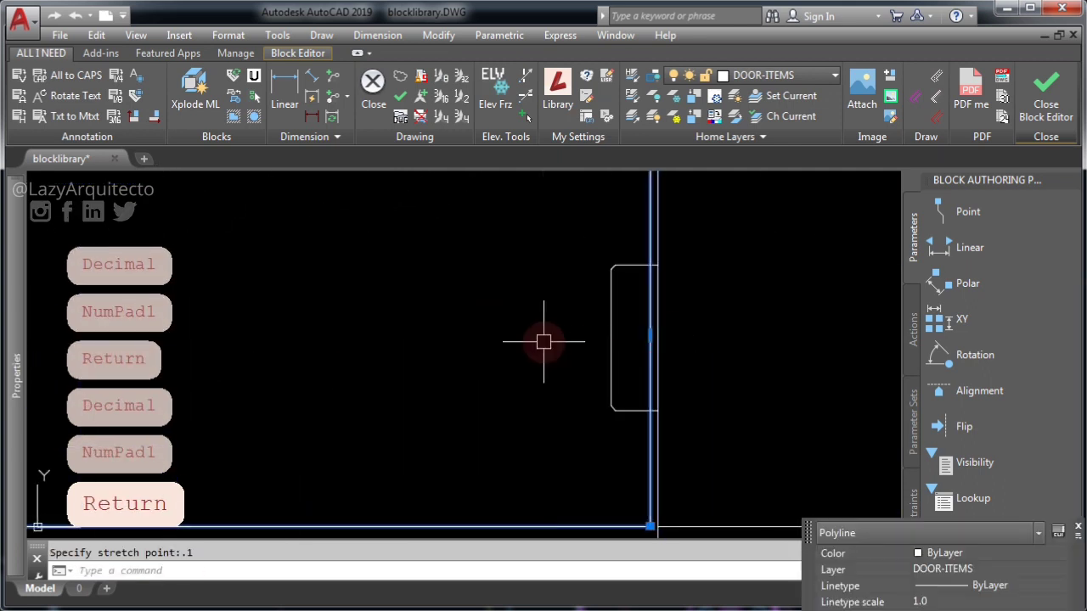
scroll(721, 383, down, 3)
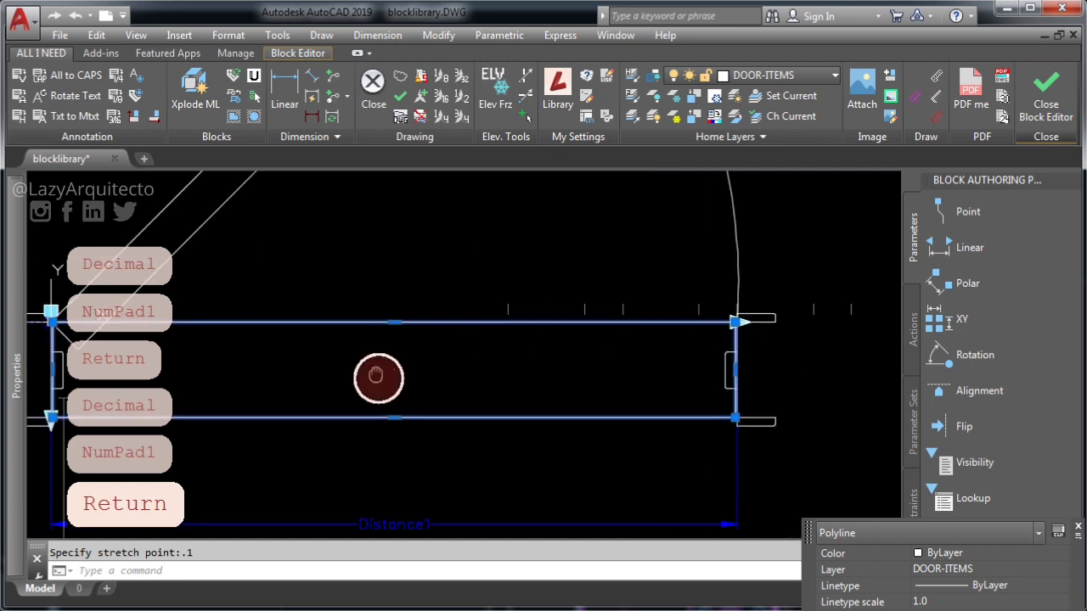
Stretch the rectangle's upper and lower edges outward by 0.2 inch each.
middle_drag(387, 341, 458, 390)
click(460, 367)
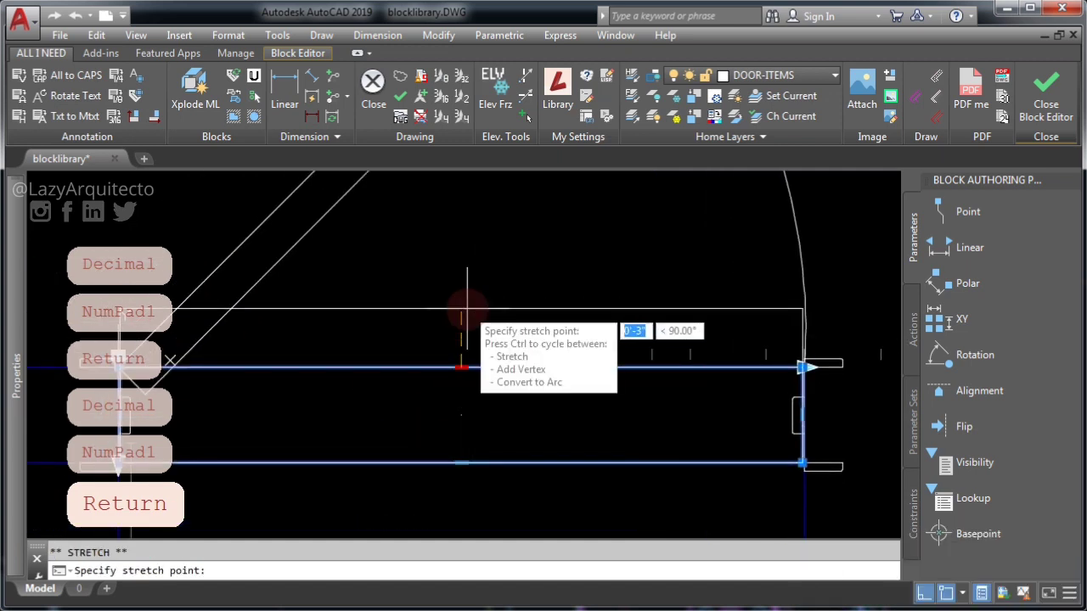
text(.2)
key(Return)
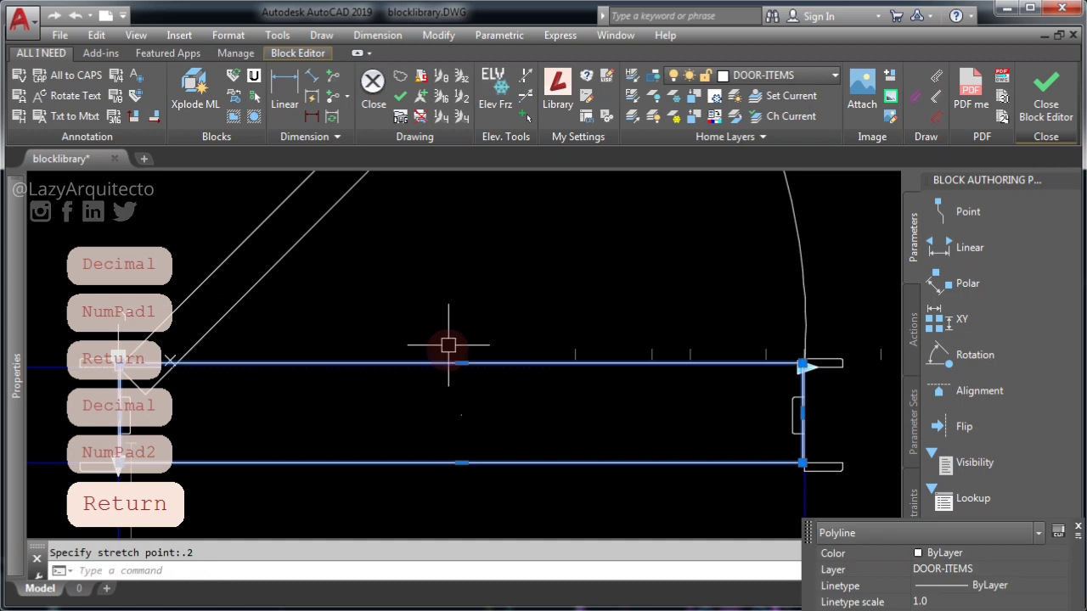
click(461, 462)
text(.2)
key(Return)
key(Escape)
middle_drag(476, 415, 531, 408)
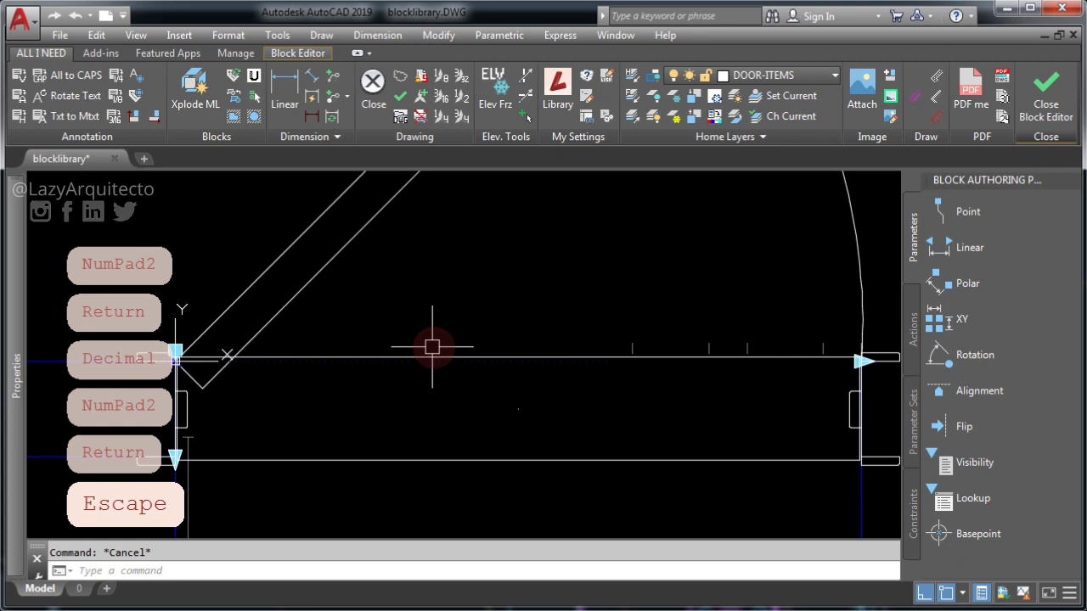
Create a wipeout from the closed rectangle polyline across the door opening and erase the polyline.
click(415, 461)
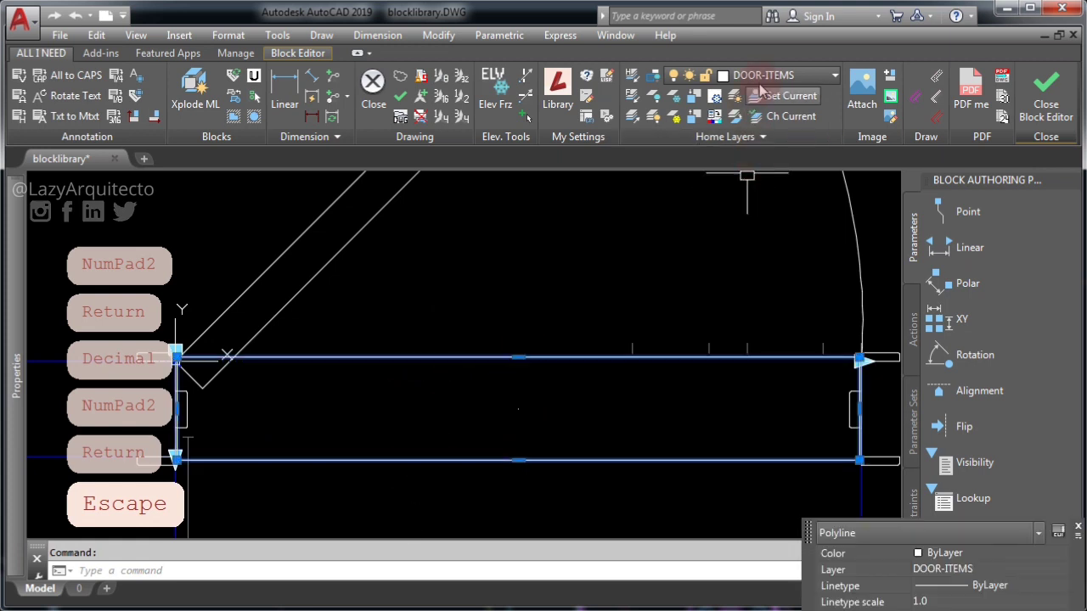
key(Escape)
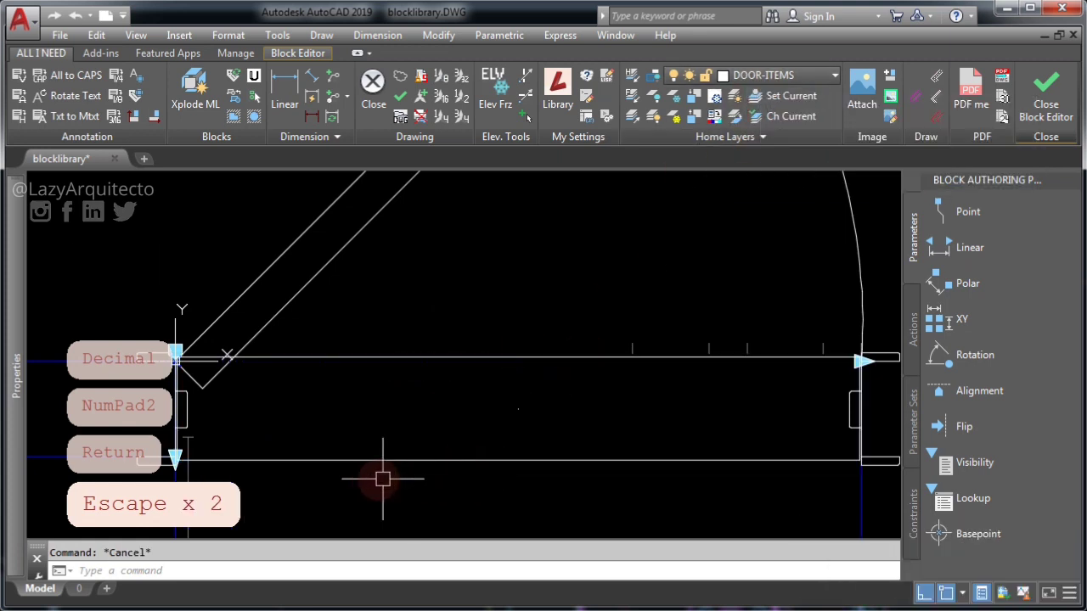
scroll(388, 444, down, 3)
middle_drag(430, 482, 532, 489)
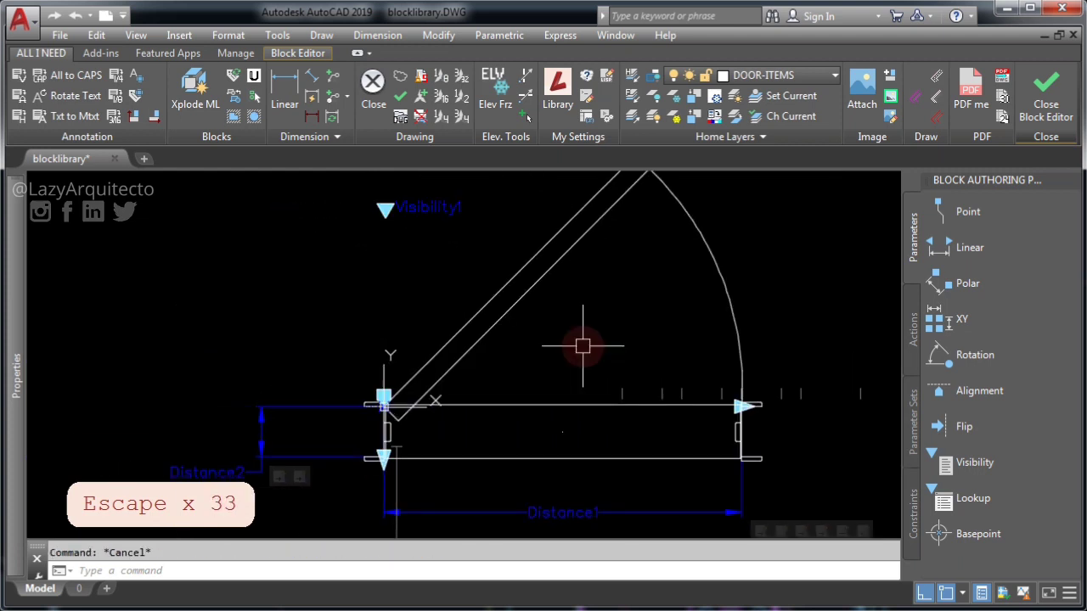
key(w)
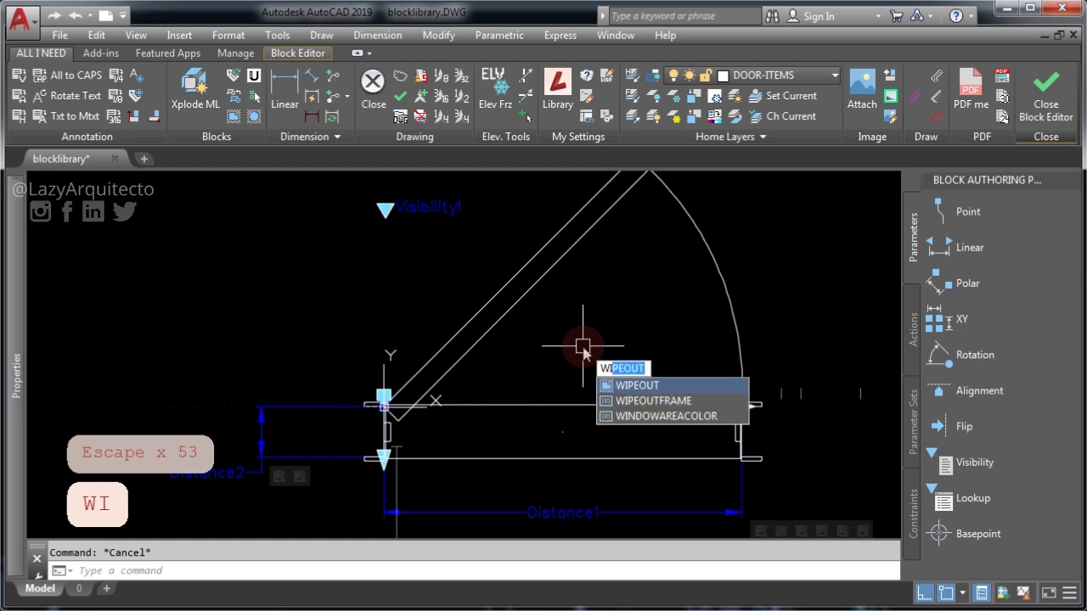
key(Return)
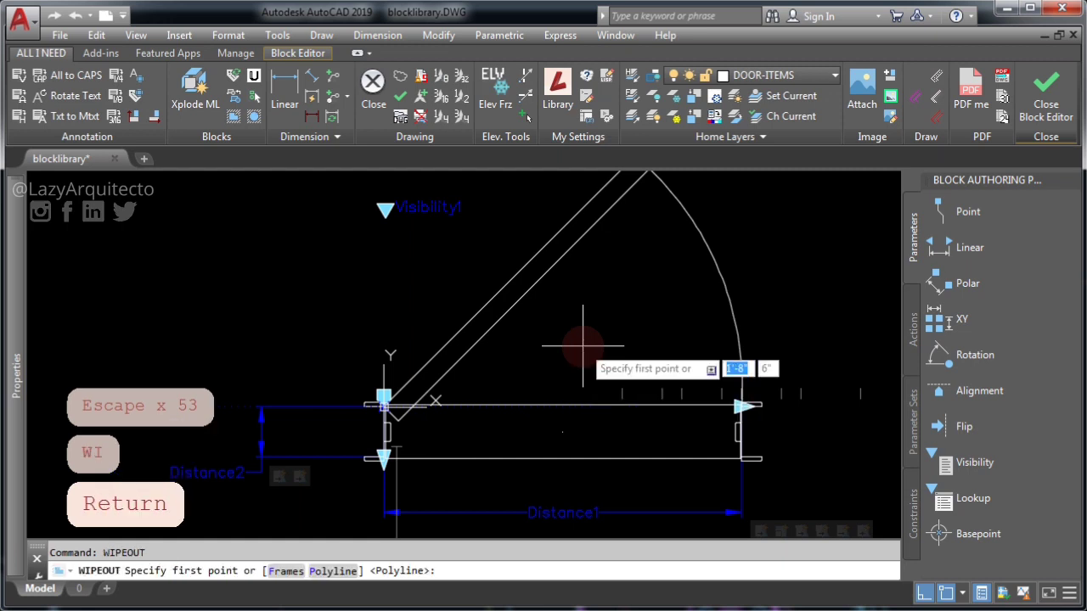
text(P)
key(Return)
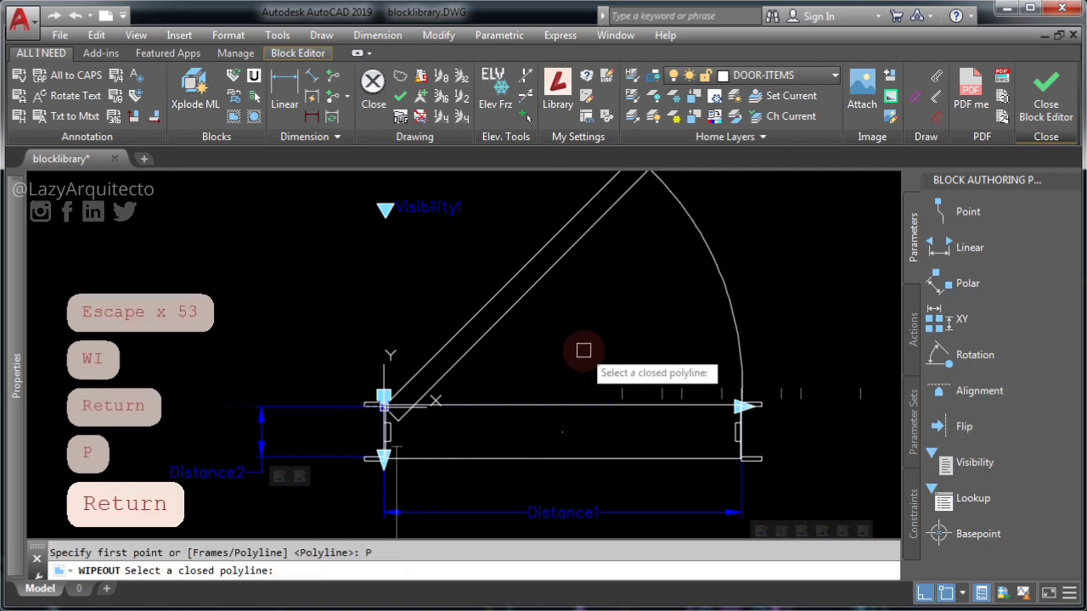
click(536, 408)
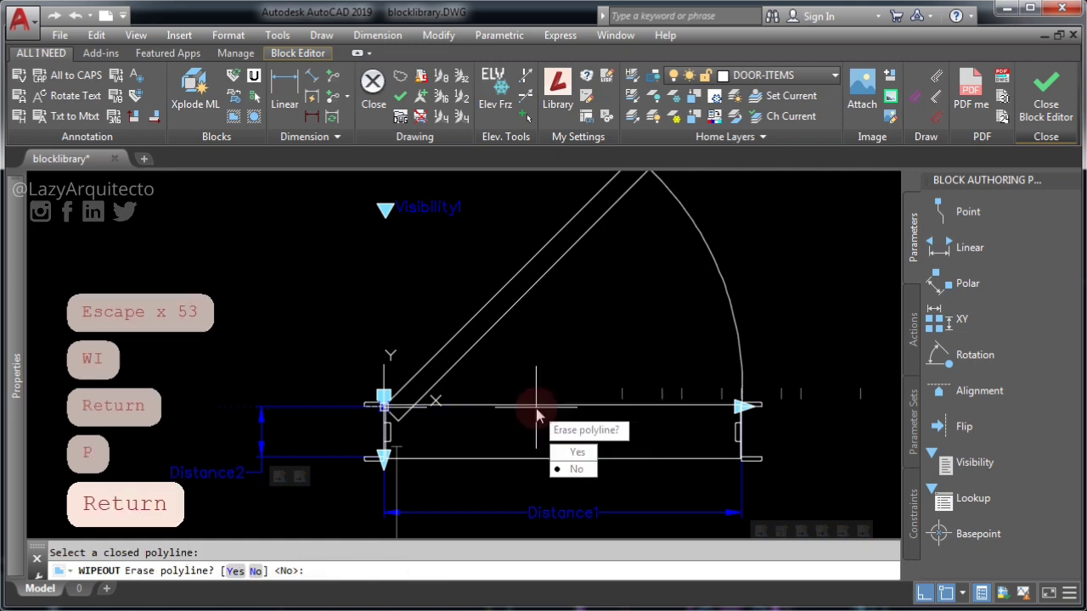
click(575, 454)
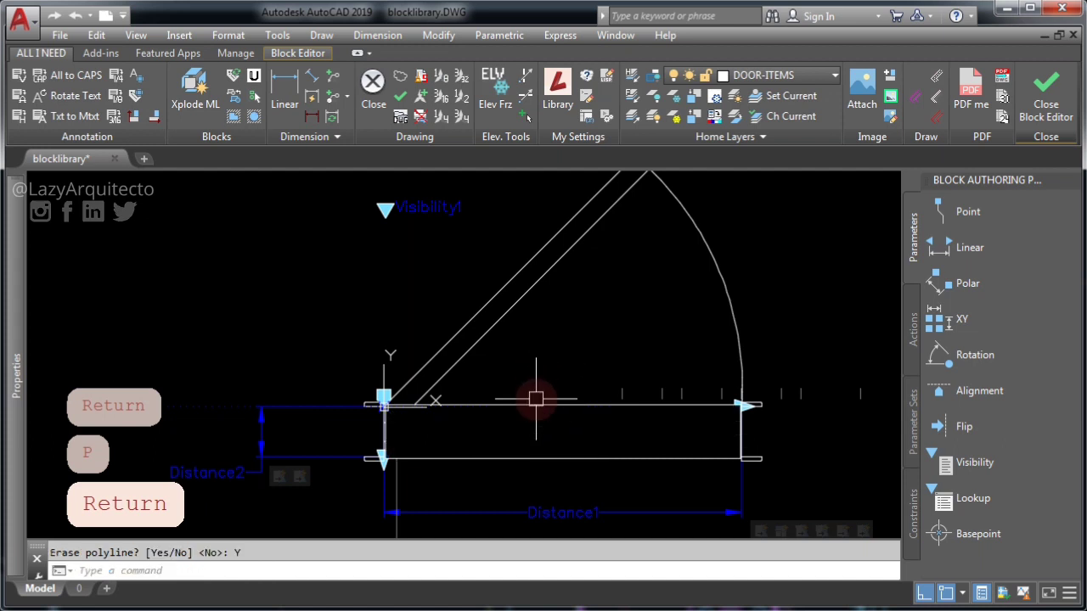
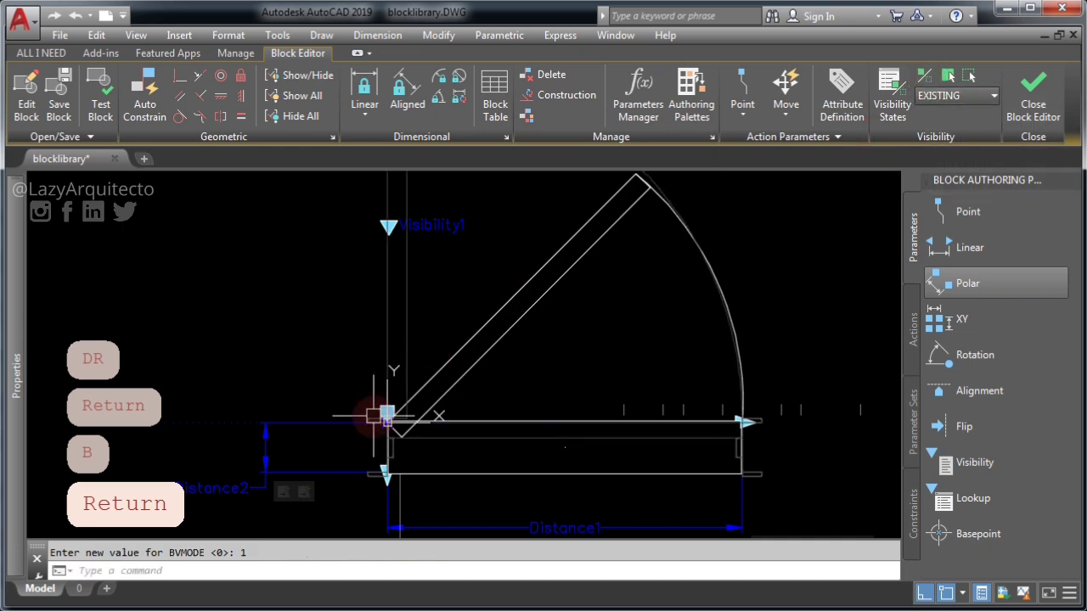
Select everything in the block except the wipeout and move it horizontally 20' away from the wipeout.
scroll(373, 417, down, 3)
key(ctrl+a)
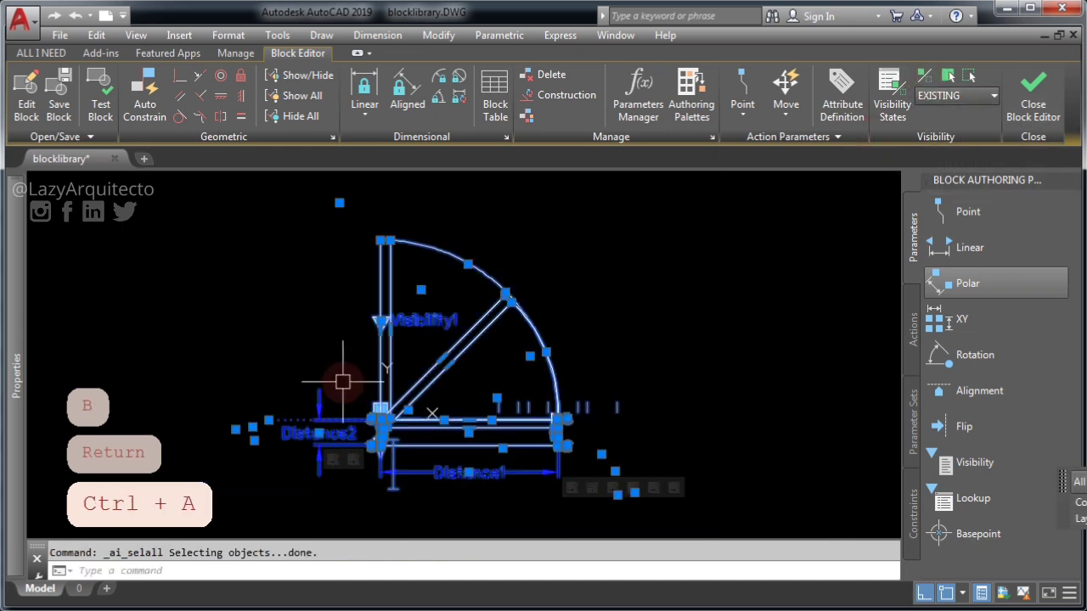
scroll(434, 444, up, 2)
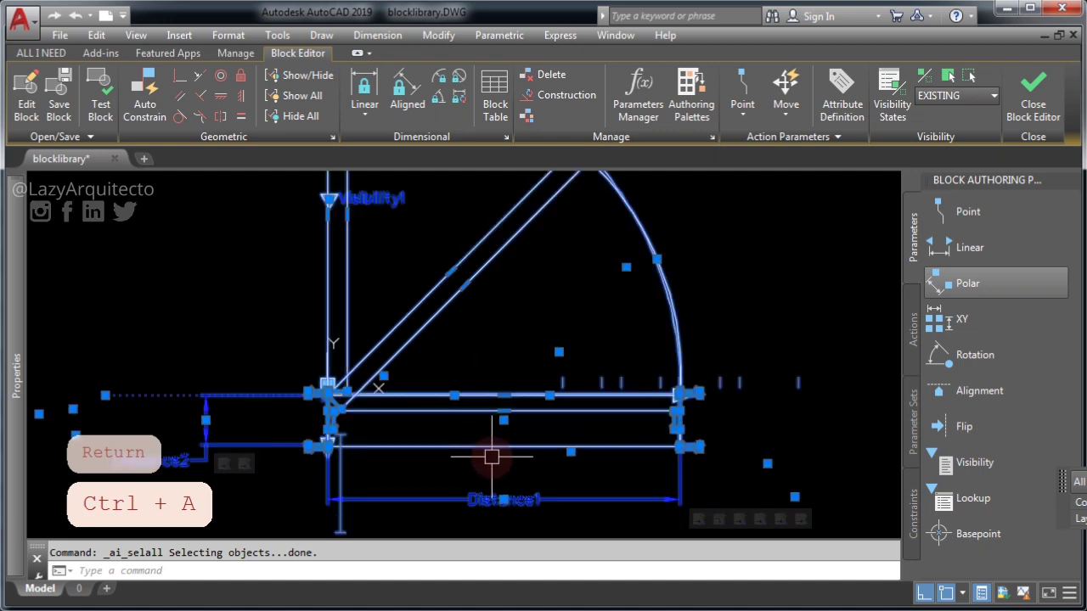
key(shift)
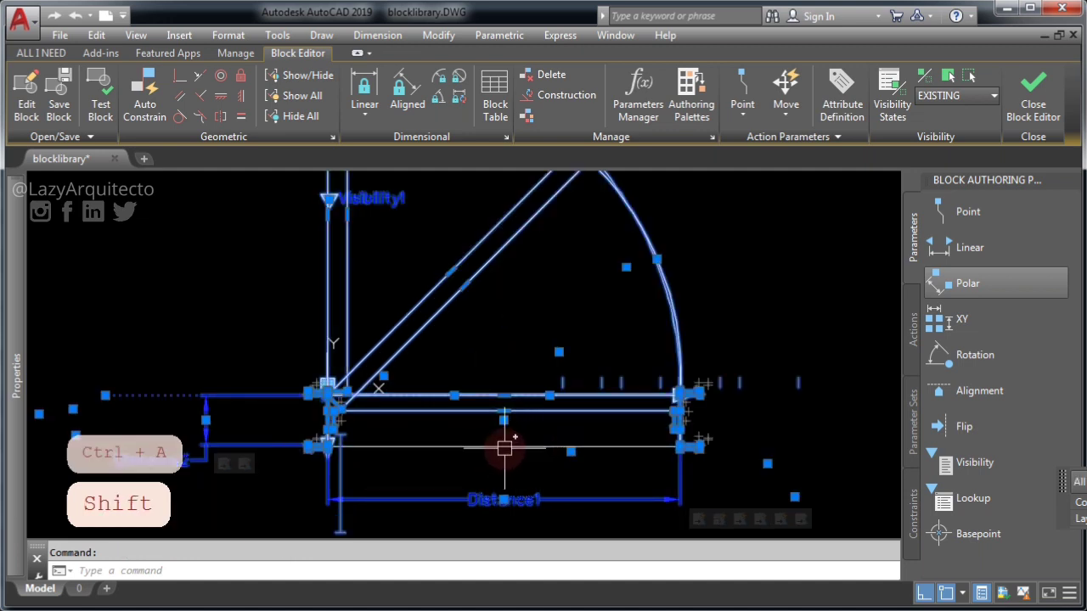
scroll(438, 449, down, 2)
text(M)
key(space)
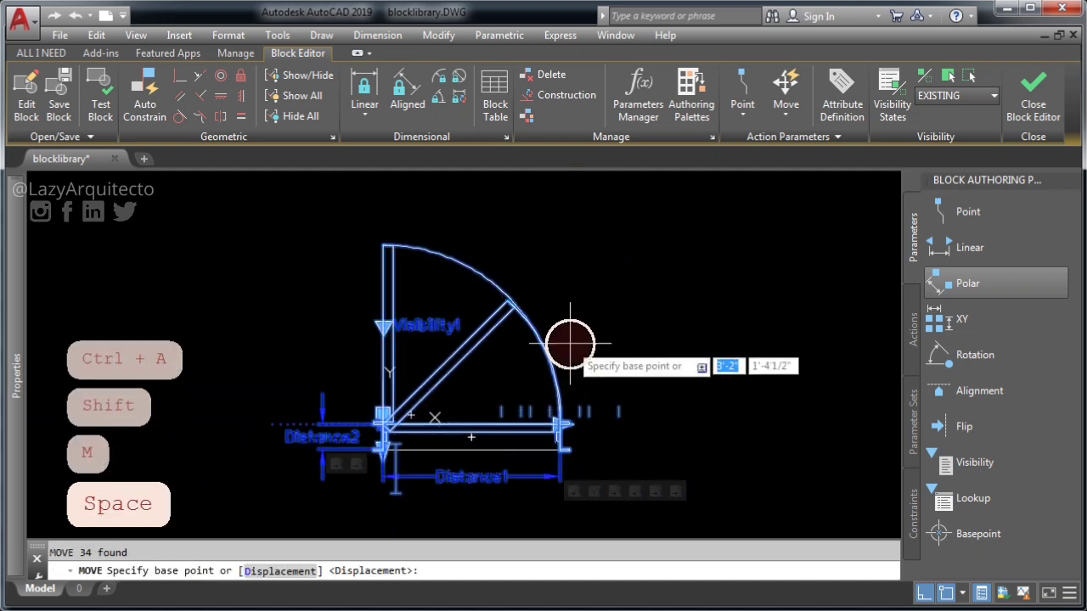
click(570, 344)
scroll(587, 258, down, 2)
middle_drag(568, 412, 334, 382)
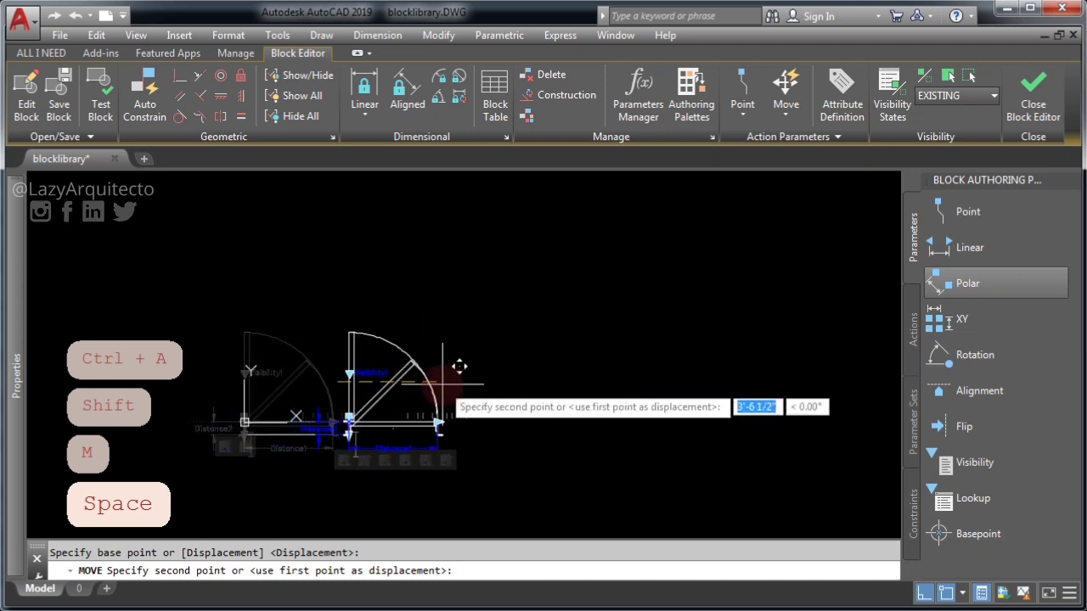
text(20')
key(Return)
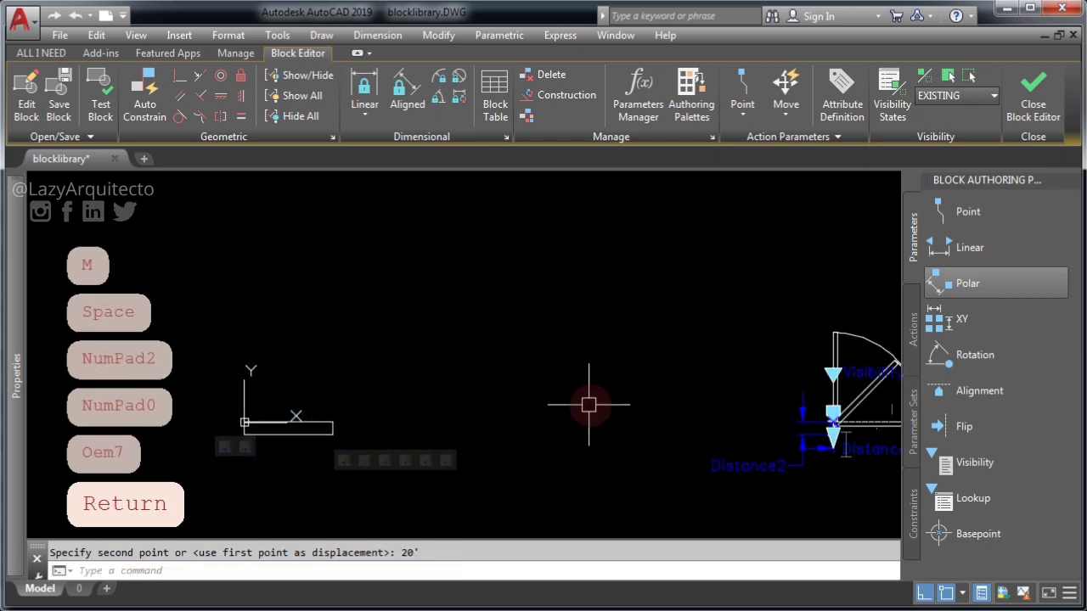
middle_drag(590, 407, 521, 412)
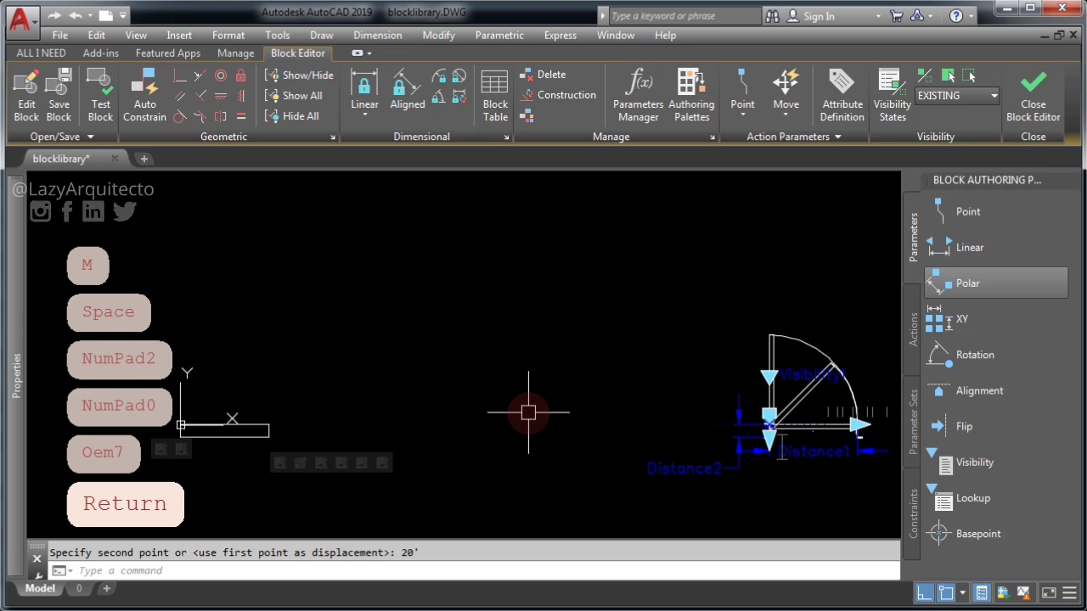
Move the previous selection of door geometry and parameters horizontally 20' back to its original place over the wipeout.
text(MP)
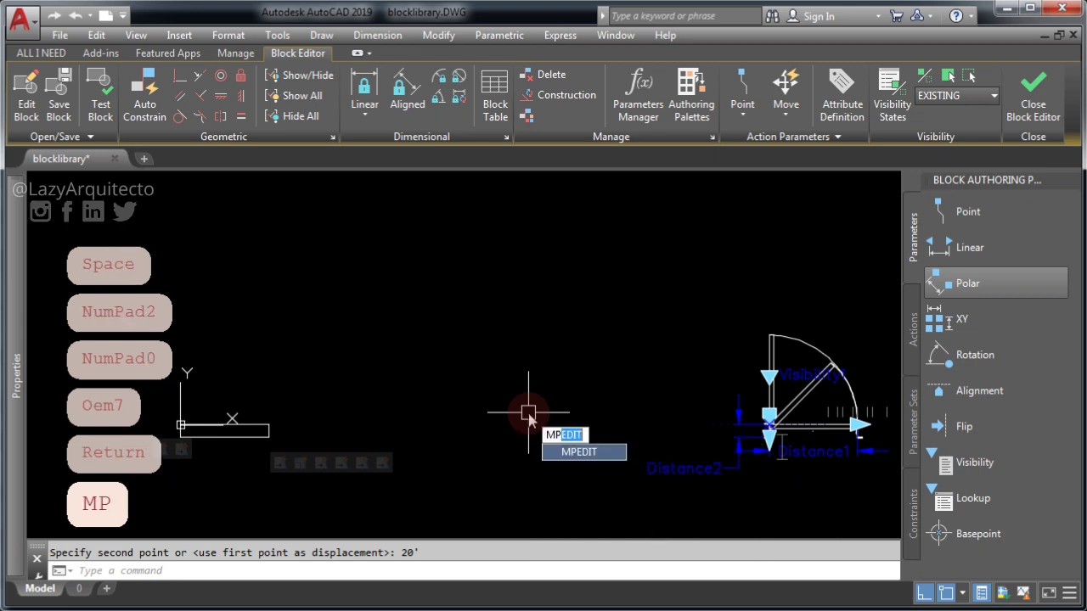
key(Escape)
text(M)
key(Return)
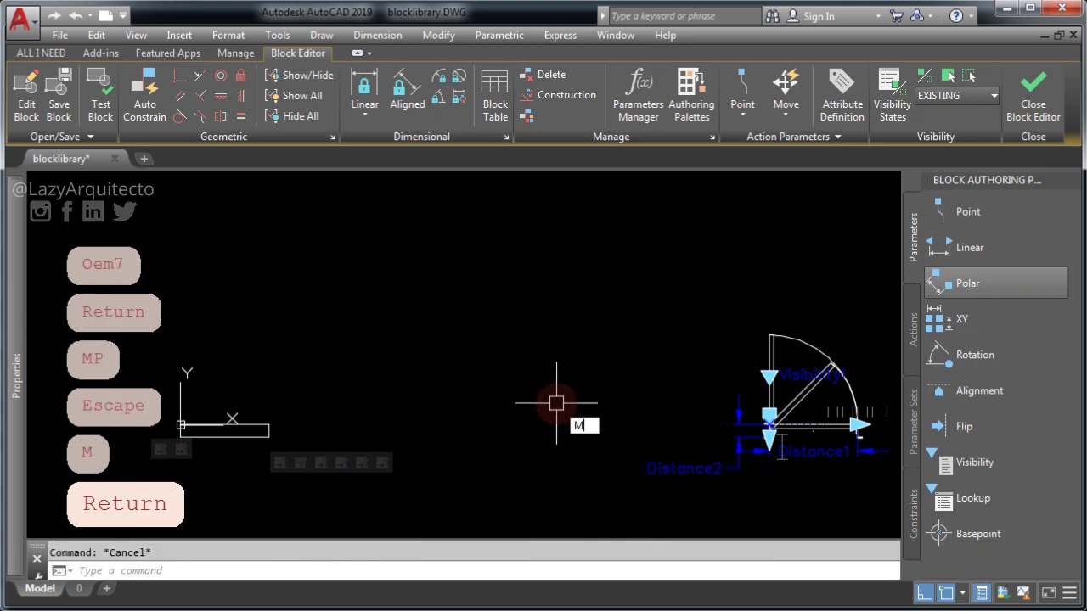
text(P)
key(Return)
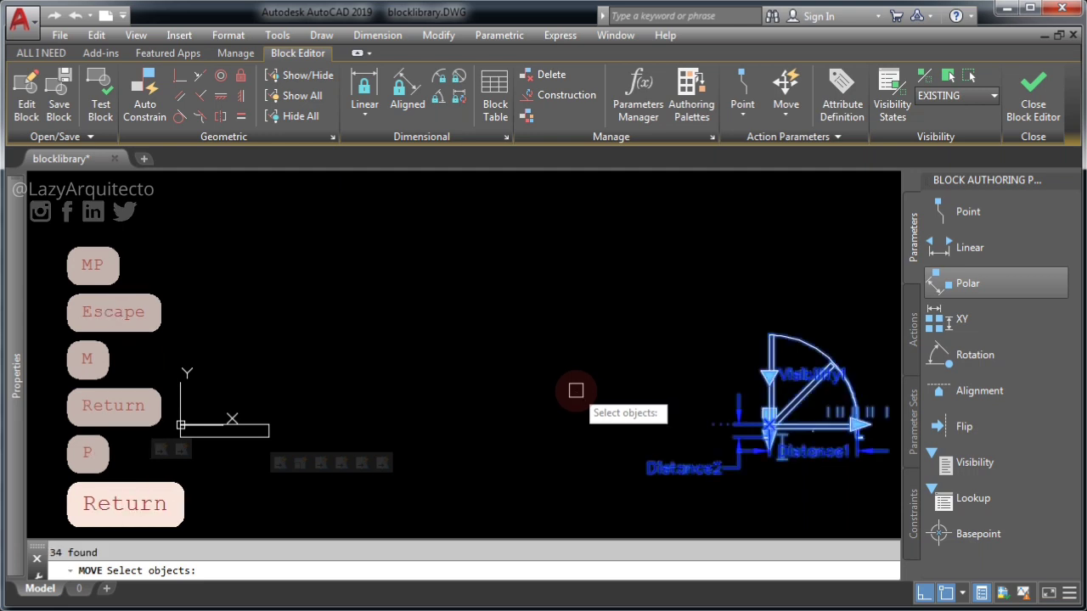
key(Return)
click(582, 393)
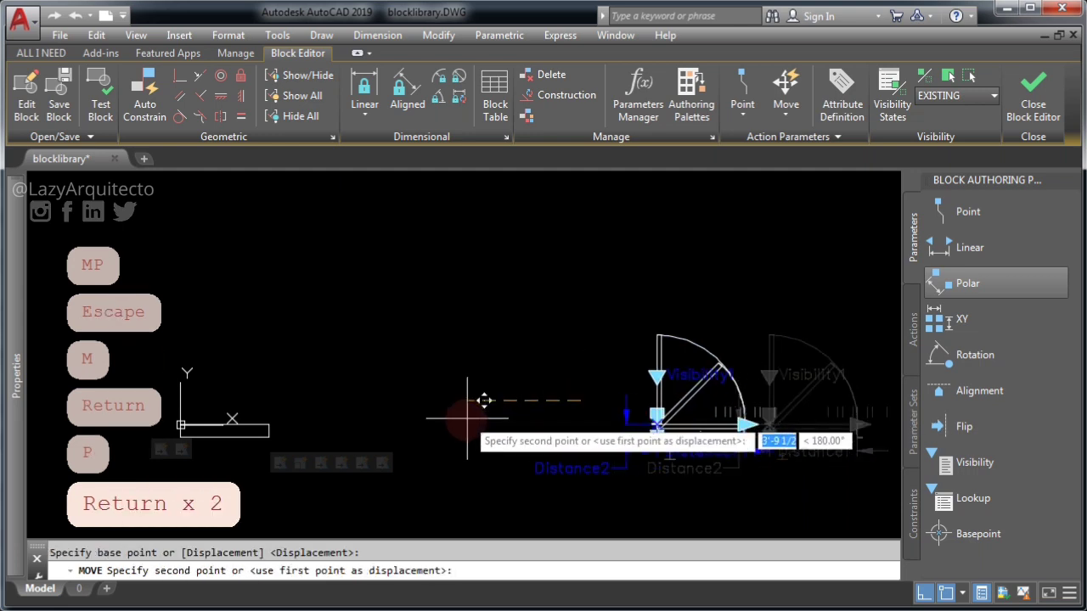
text(20')
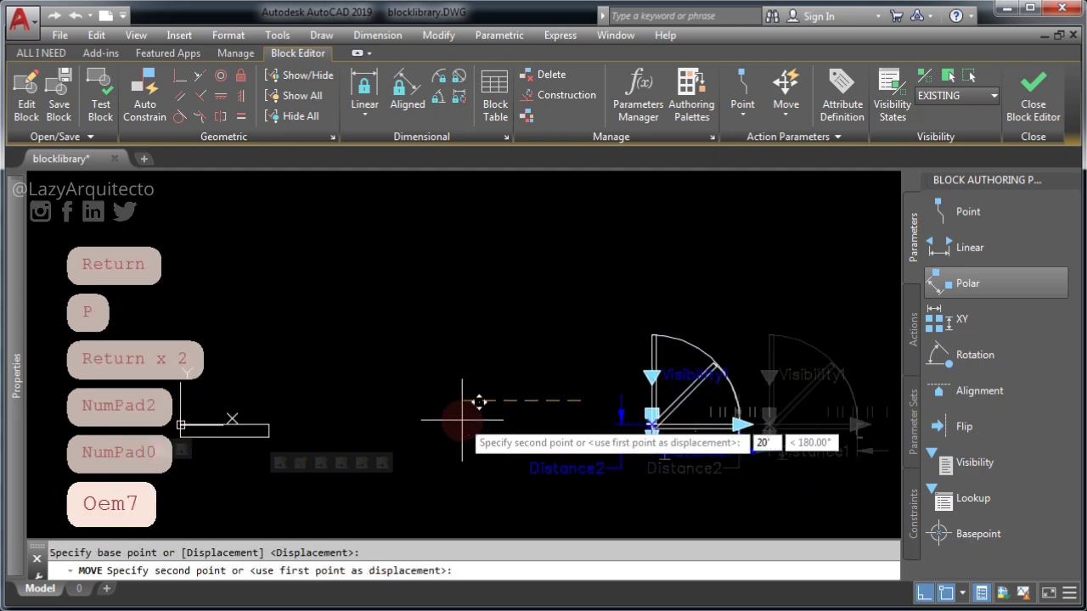
key(Return)
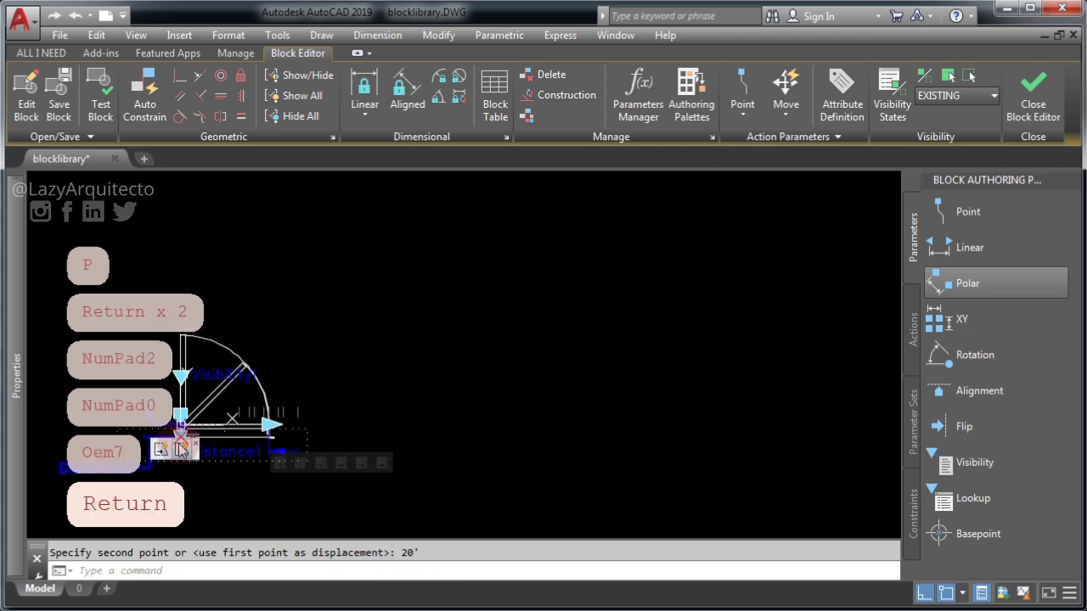
Set the visibility mode (BVMODE) to 0 to hide the objects that are invisible in the EXISTING state.
scroll(217, 445, up, 3)
scroll(218, 445, up, 3)
middle_drag(246, 439, 332, 485)
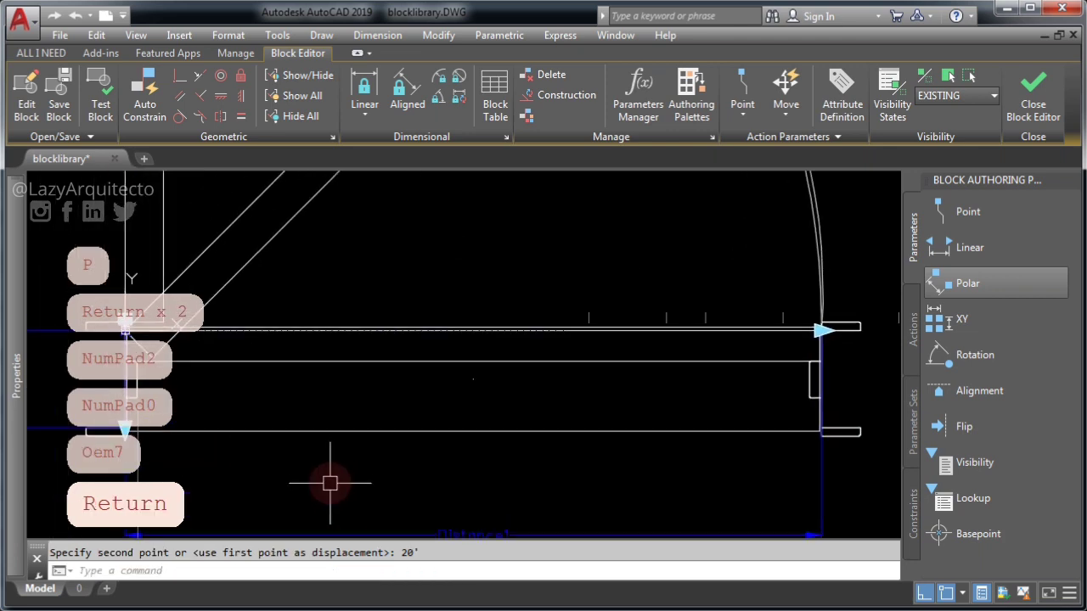
scroll(526, 443, down, 5)
middle_click(529, 444)
middle_click(529, 444)
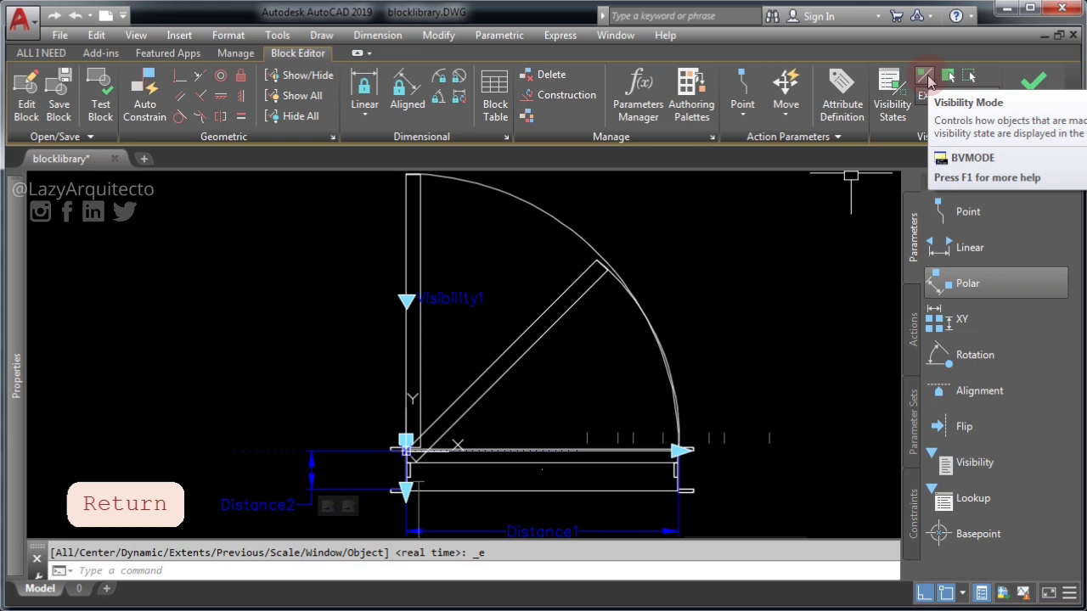
click(925, 78)
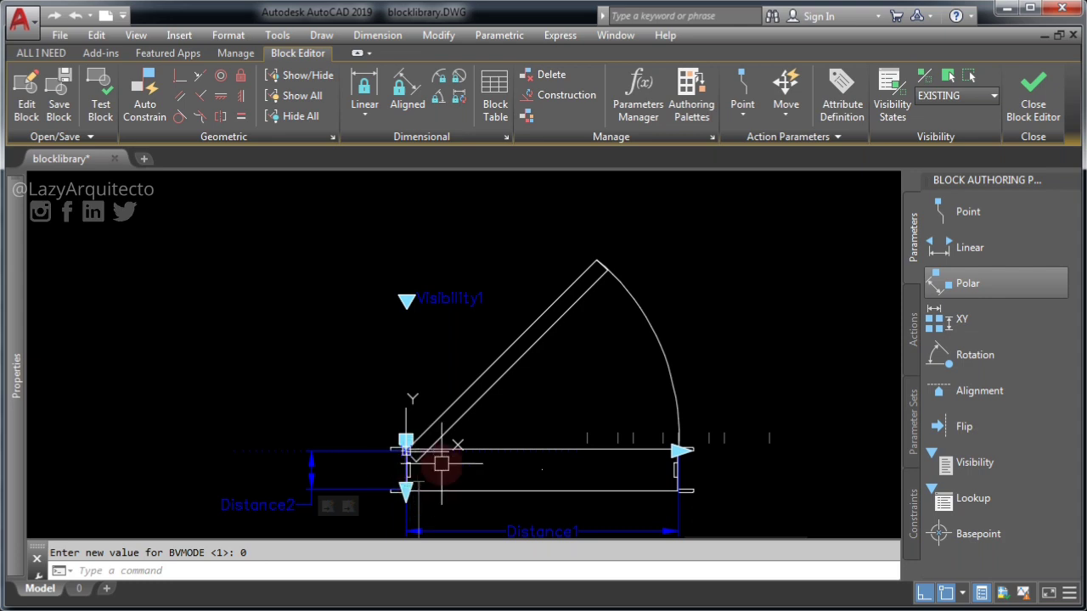
Examine how the wipeout outline meets the hinge and latch jambs in the EXISTING visibility state.
scroll(441, 463, up, 3)
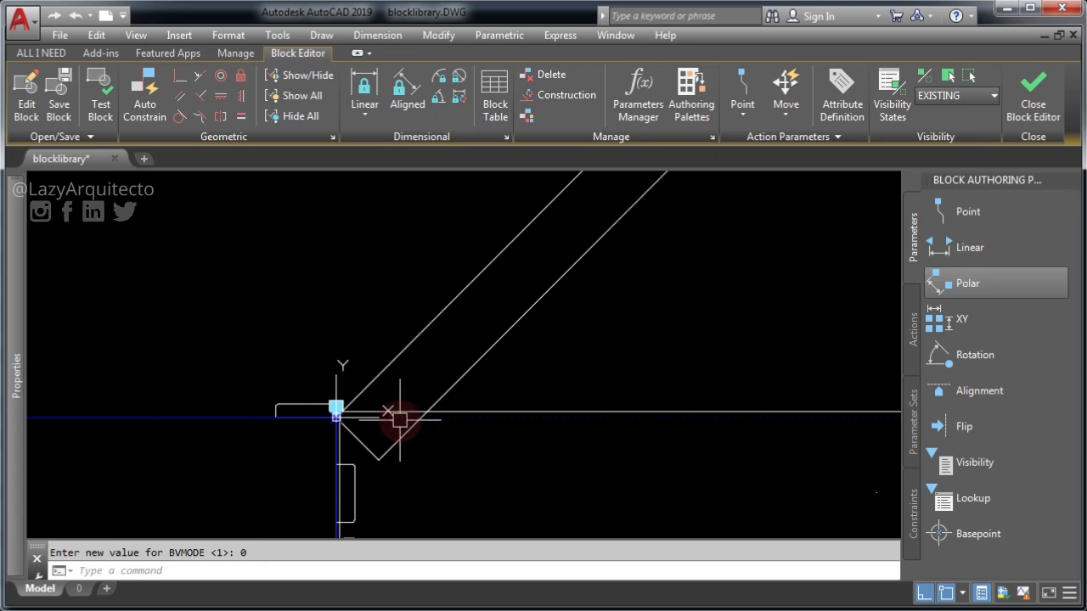
scroll(396, 371, down, 3)
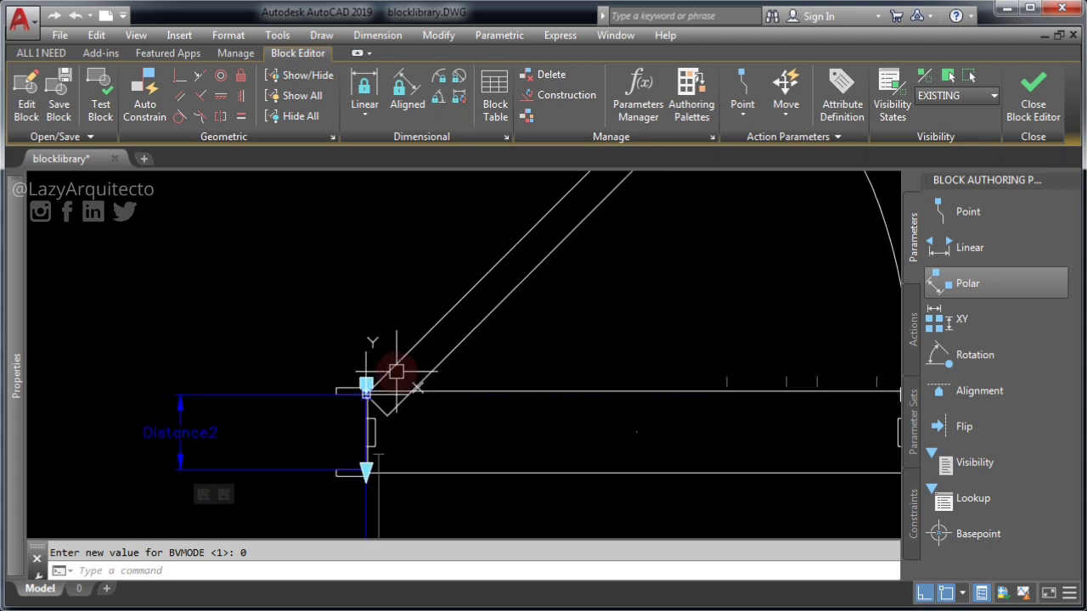
scroll(396, 371, down, 3)
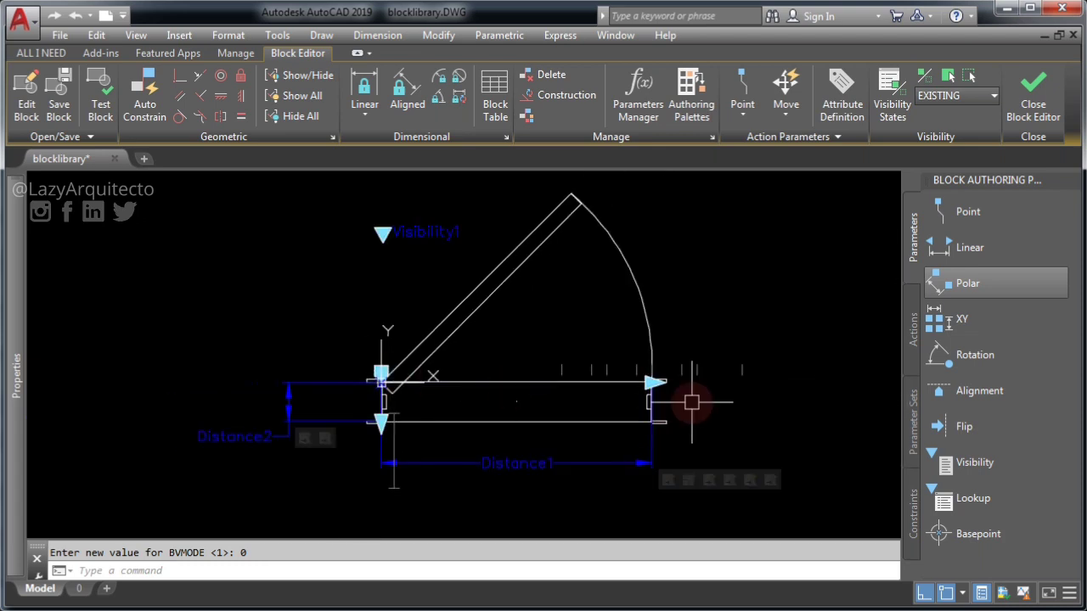
scroll(691, 403, up, 2)
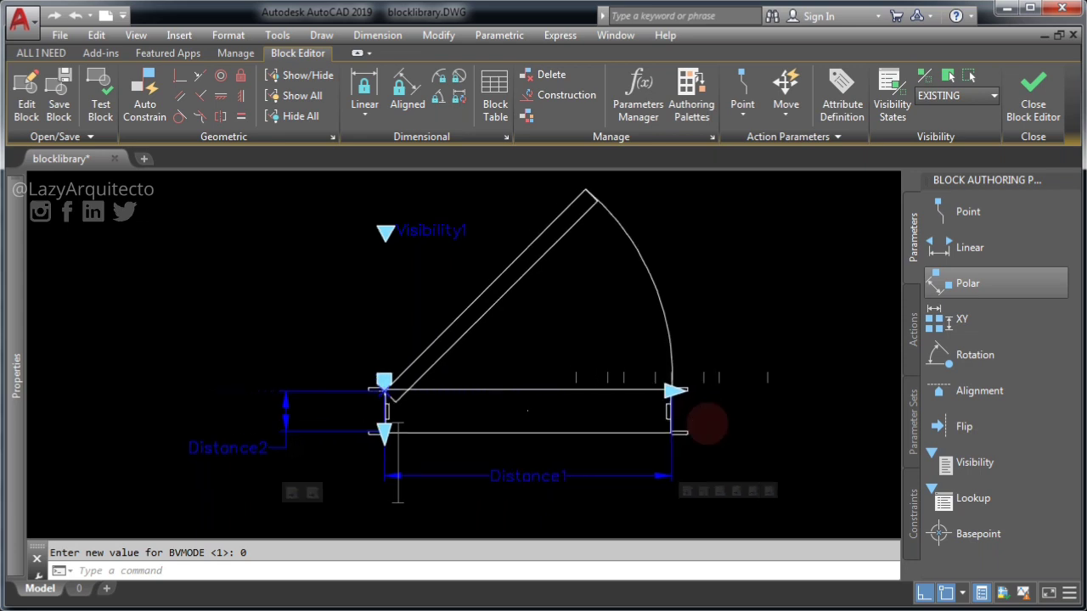
middle_click(764, 473)
middle_click(764, 473)
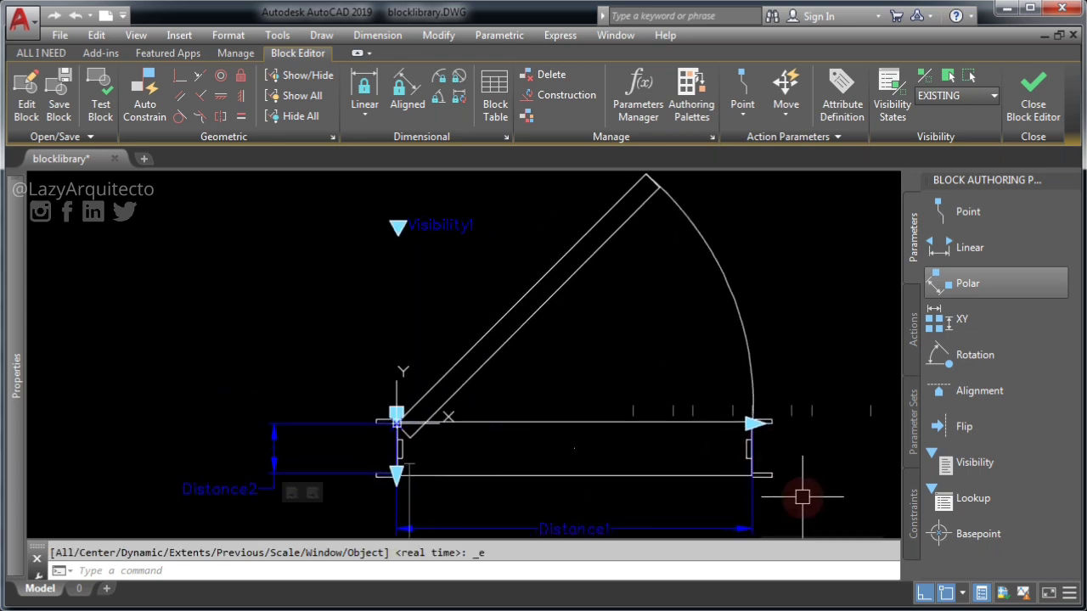
mouse_move(800, 499)
middle_down()
mouse_move(761, 453)
mouse_move(769, 502)
middle_up()
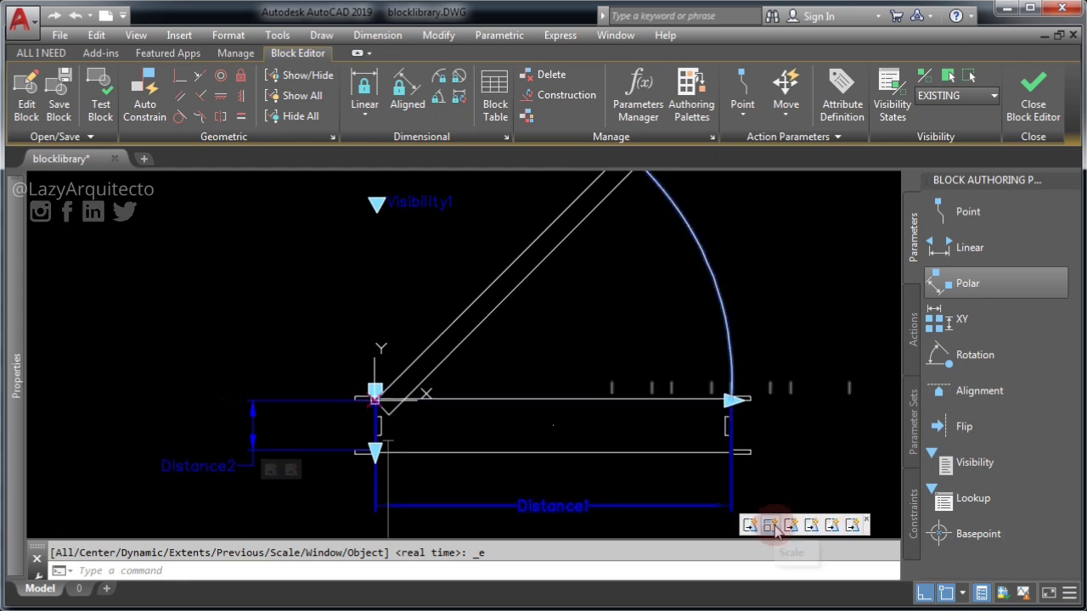
Modify the selection set of Distance1's Stretch action, redrawing the same stretch frame around the latch jamb and adding the wipeout.
drag(774, 528, 750, 531)
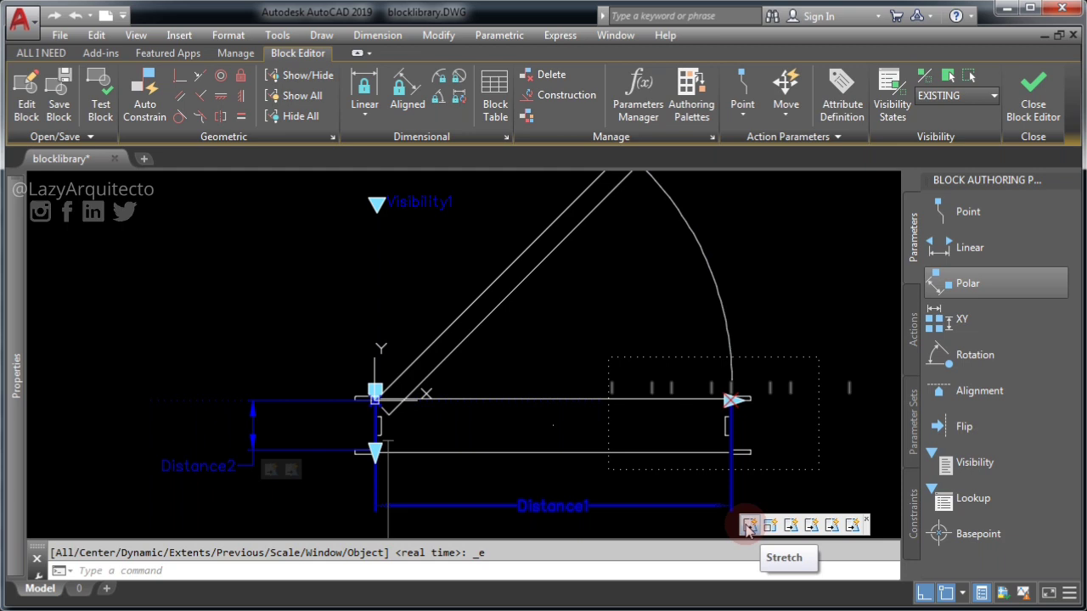
drag(747, 530, 751, 527)
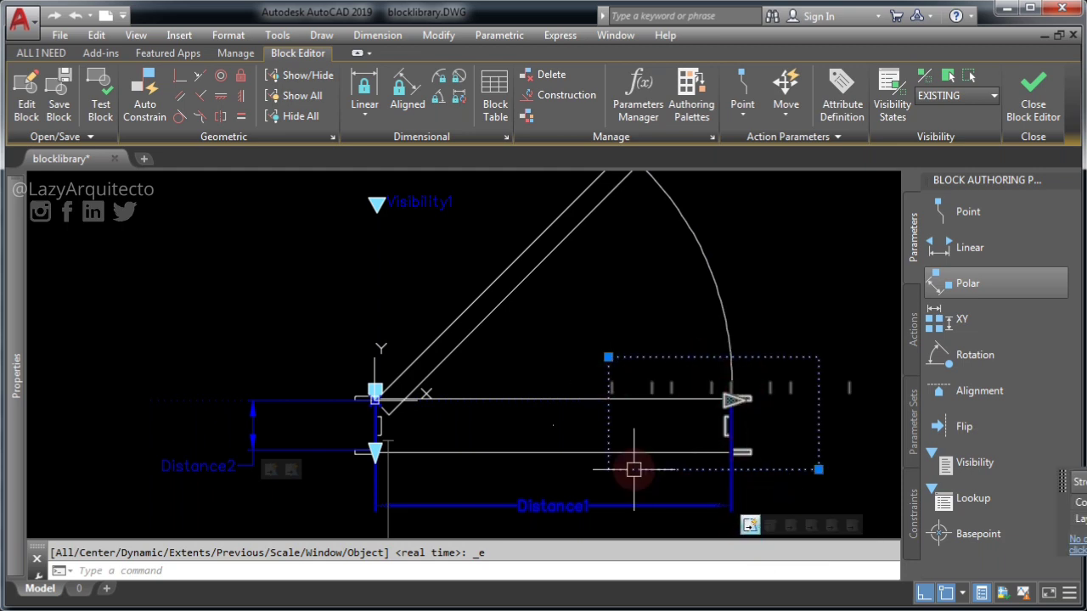
right_click(747, 525)
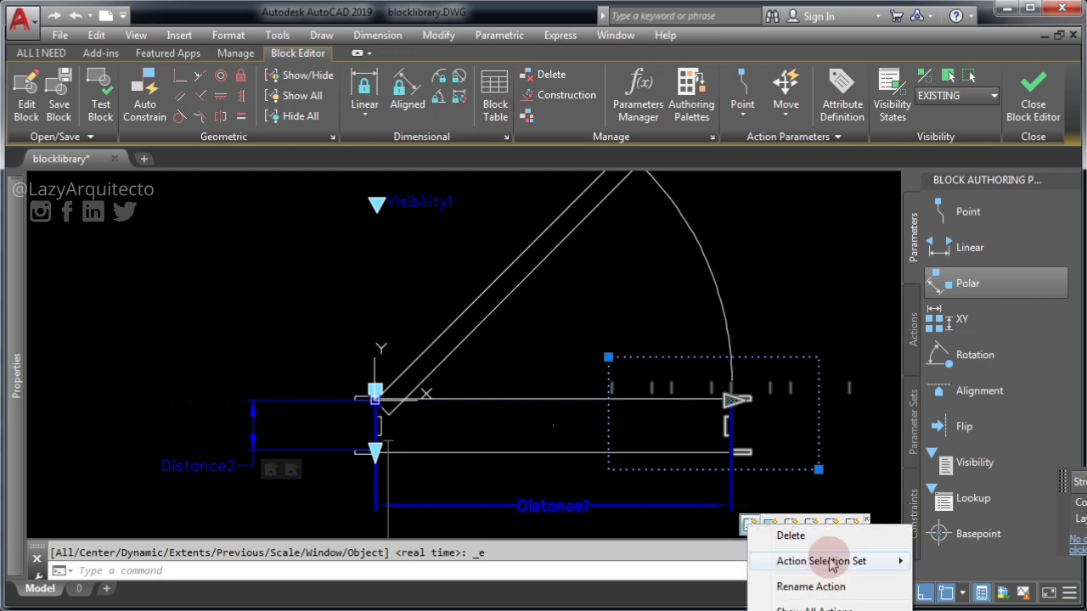
mouse_move(883, 561)
click(966, 580)
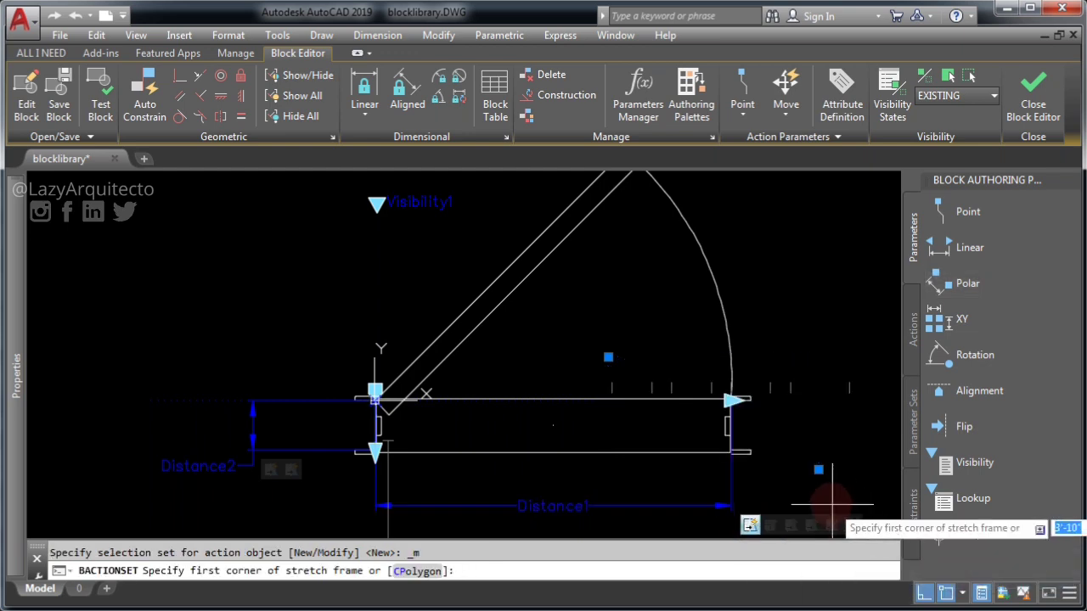
click(818, 470)
click(607, 357)
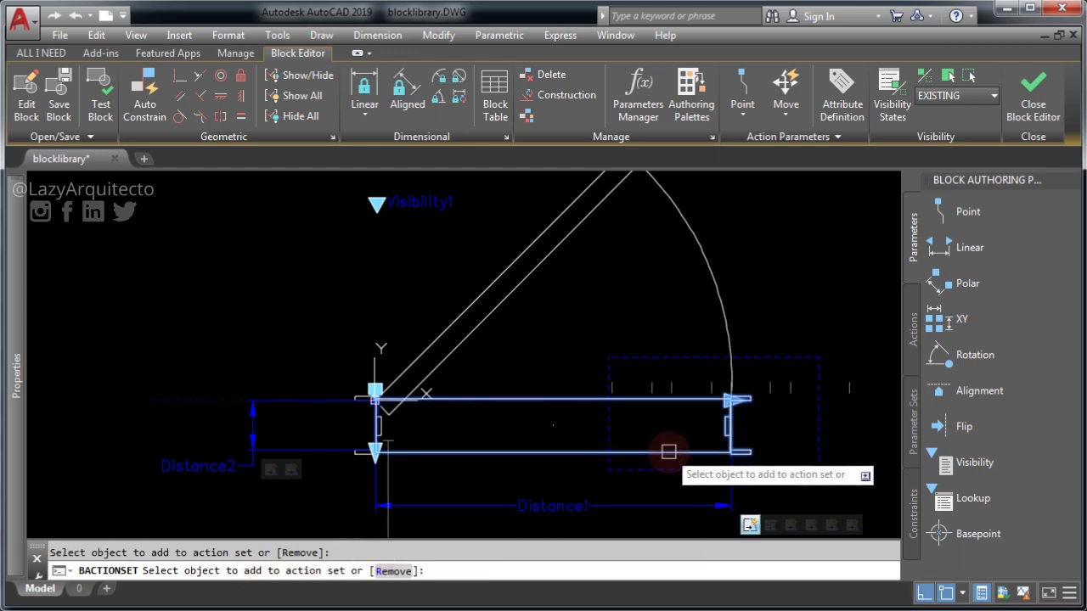
key(Return)
key(Return)
key(Escape)
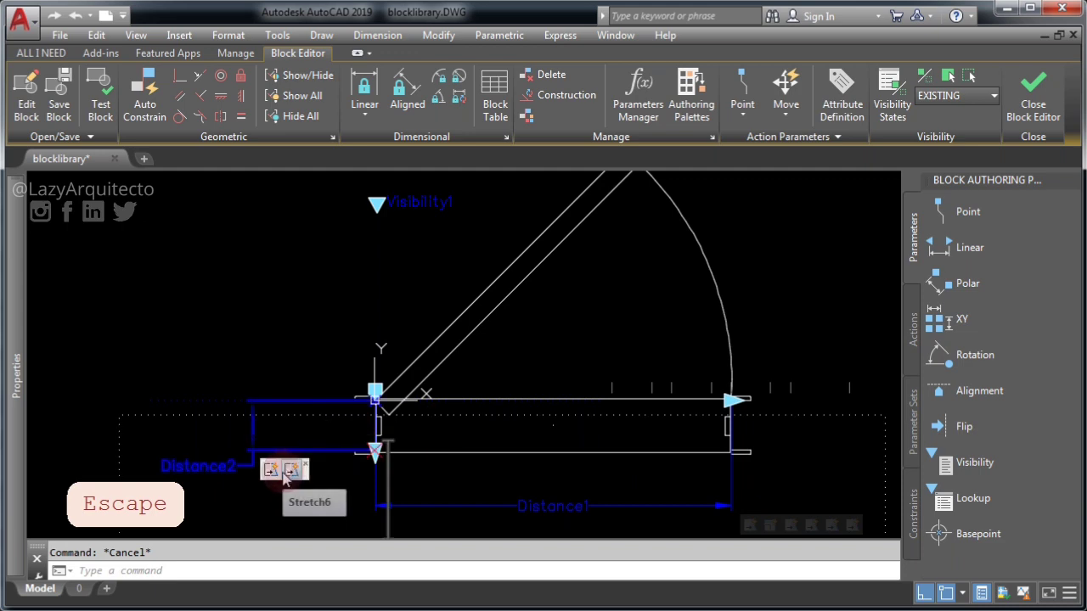
Modify the selection set of Distance2's jamb Stretch action, redrawing its stretch frame and adding the wipeout.
click(291, 471)
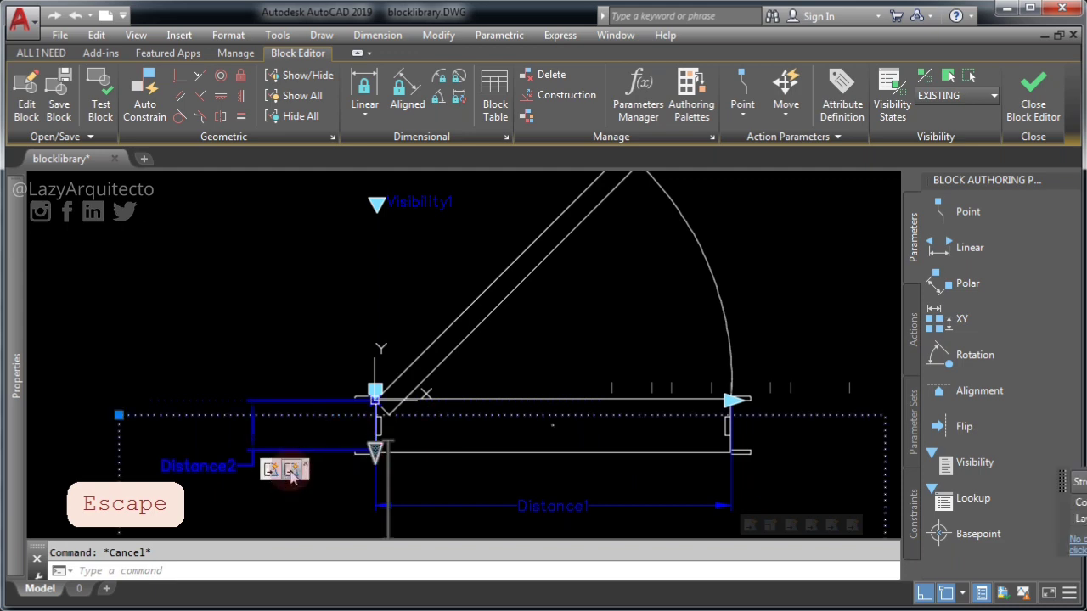
key(Escape)
click(272, 472)
key(Escape)
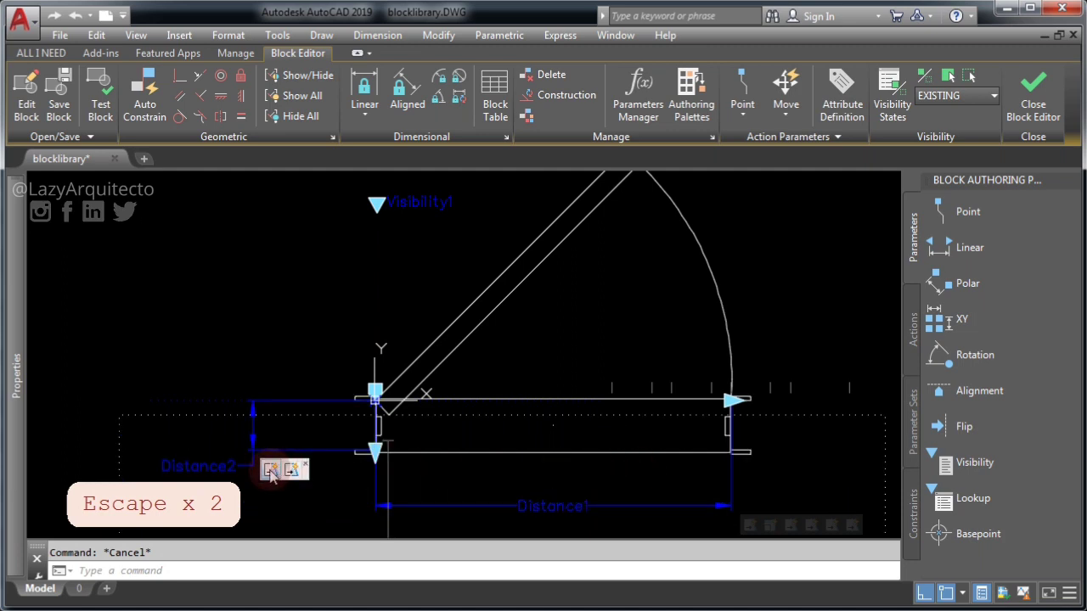
click(271, 472)
right_click(270, 472)
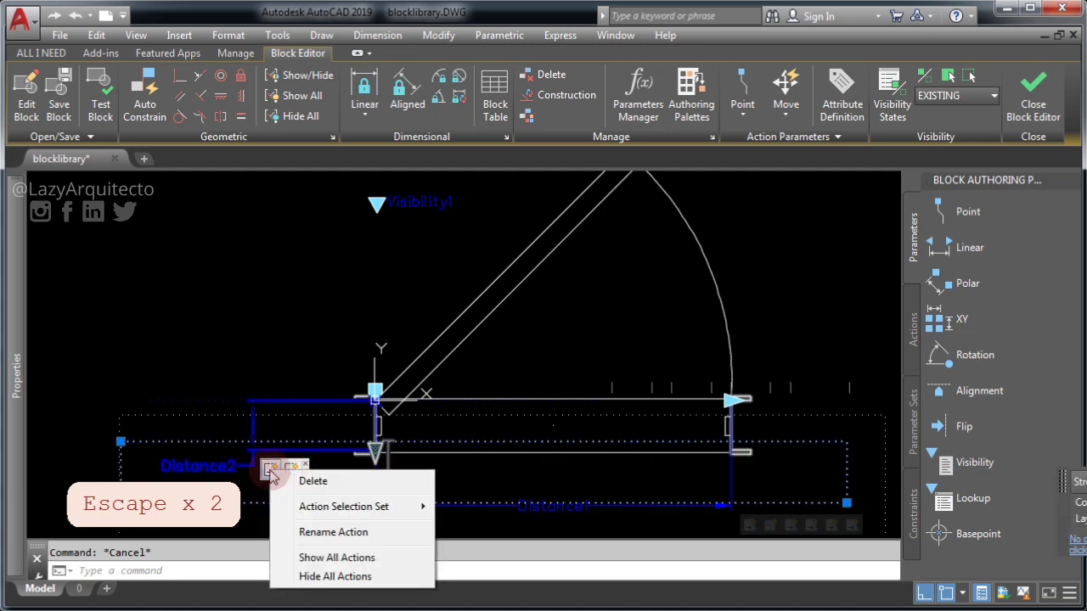
mouse_move(364, 506)
click(496, 528)
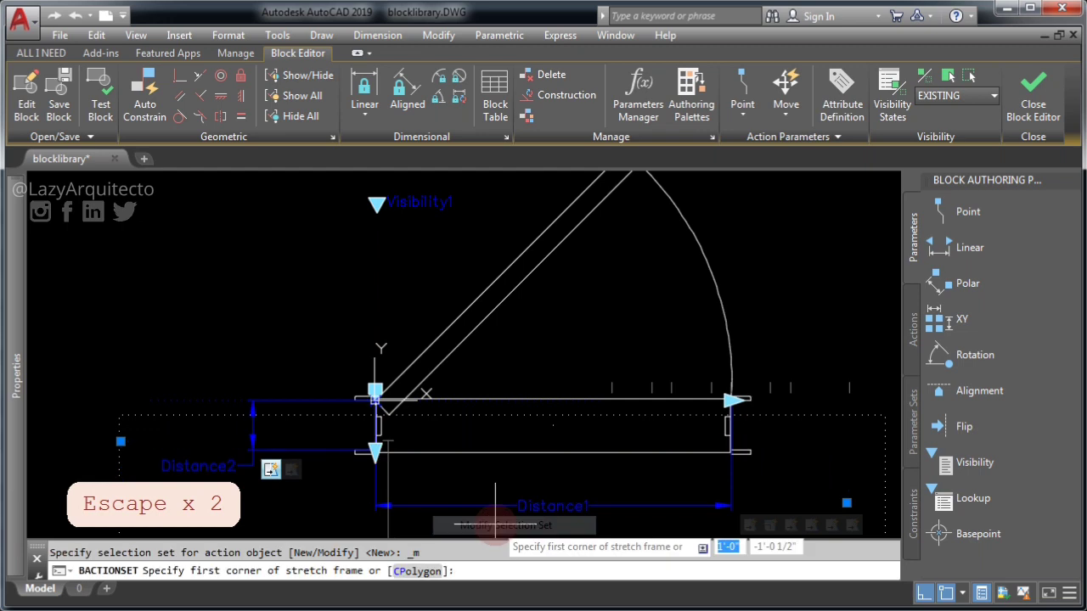
click(847, 502)
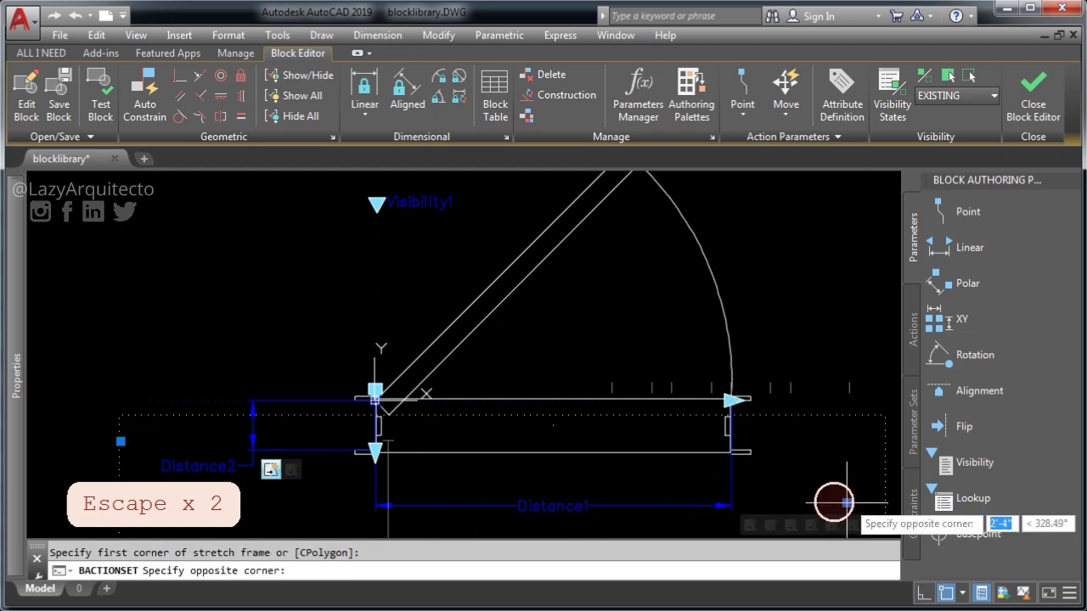
click(122, 442)
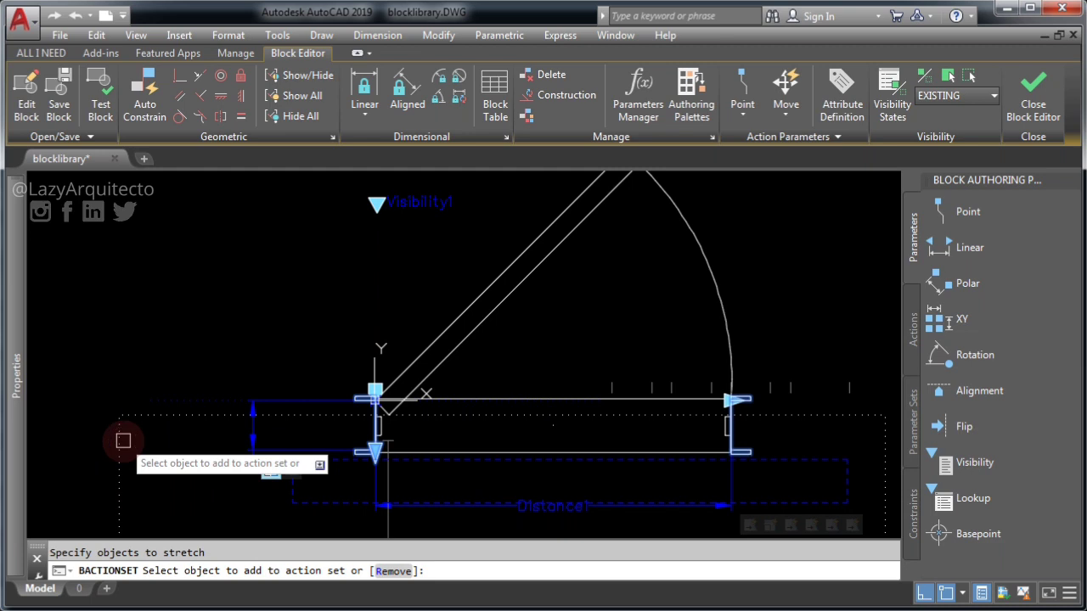
click(586, 447)
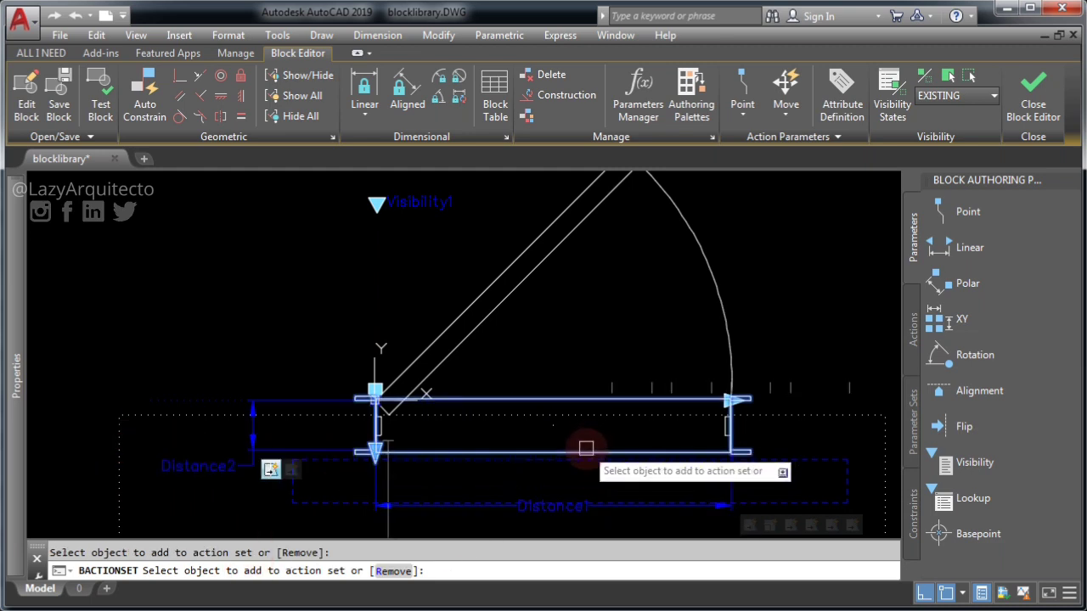
key(Return)
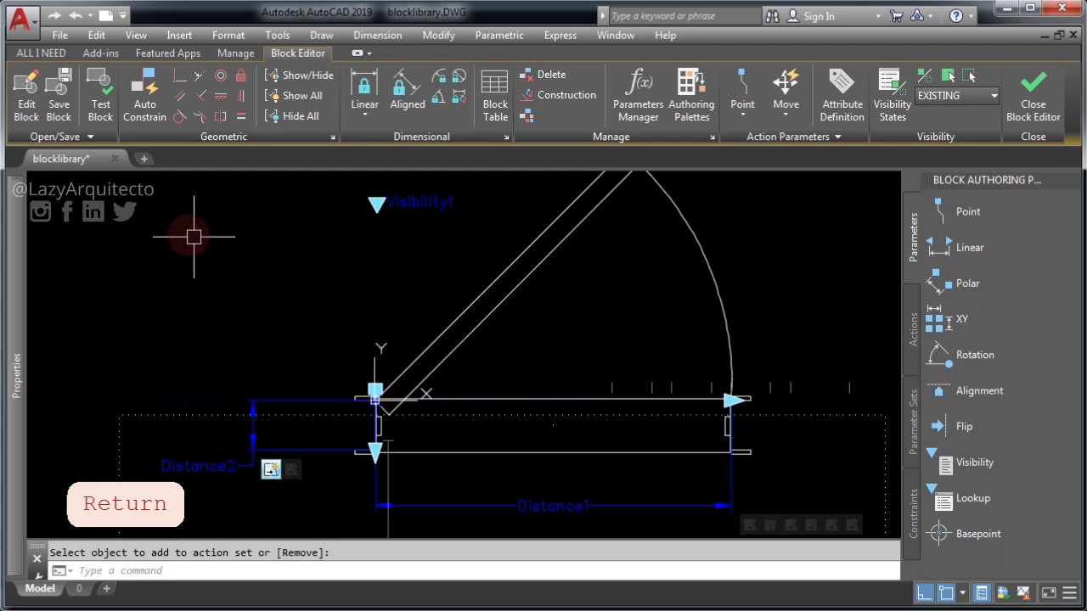
Open the block in a test window and stretch the door's width grip both wider and narrower.
click(100, 104)
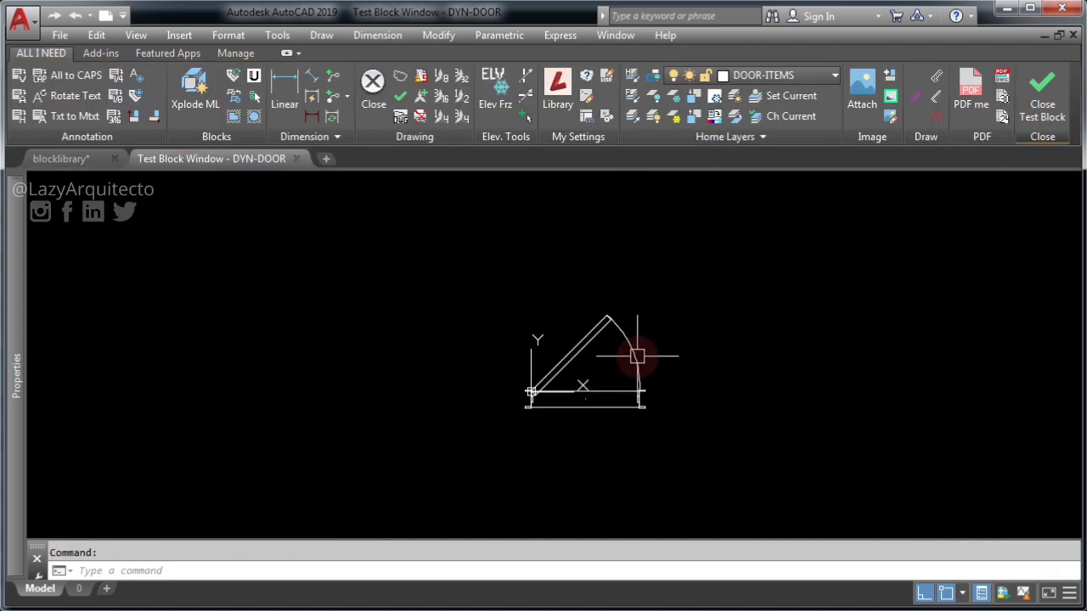
scroll(636, 369, up, 3)
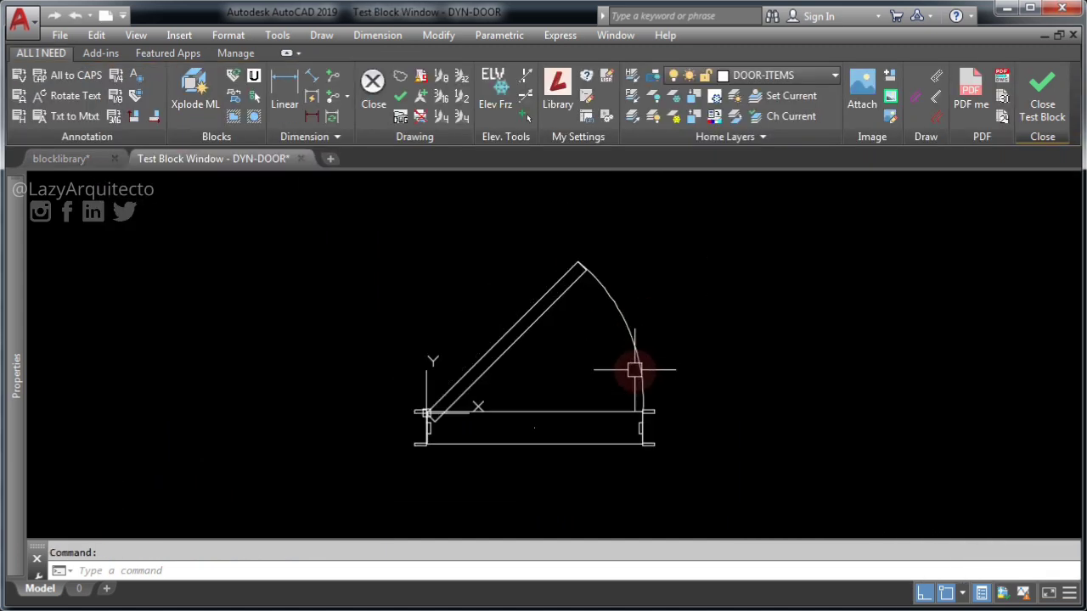
middle_click(524, 381)
middle_click(523, 382)
click(465, 370)
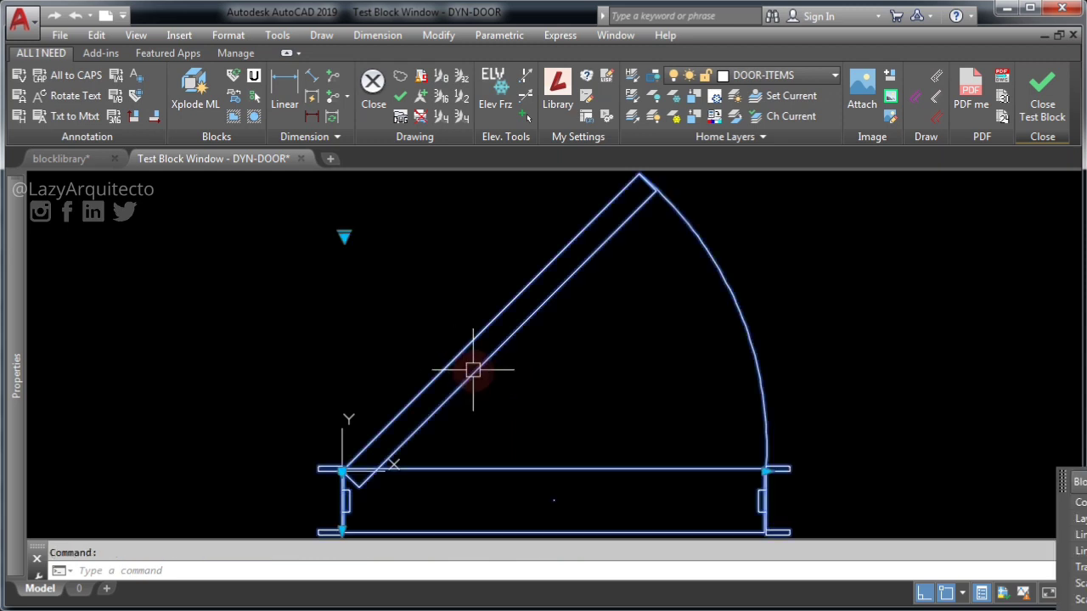
click(762, 471)
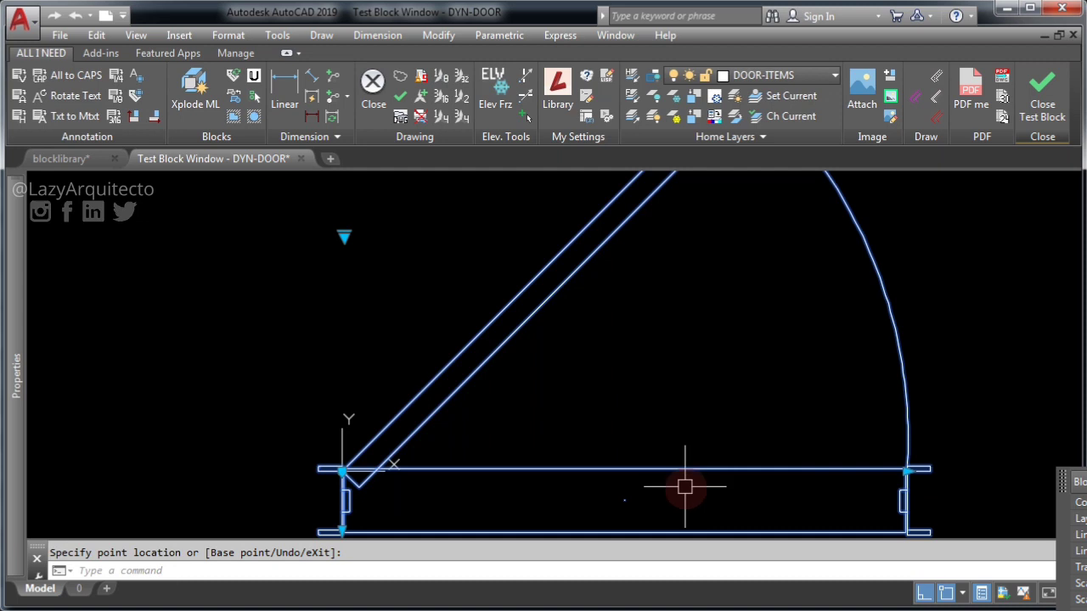
click(663, 436)
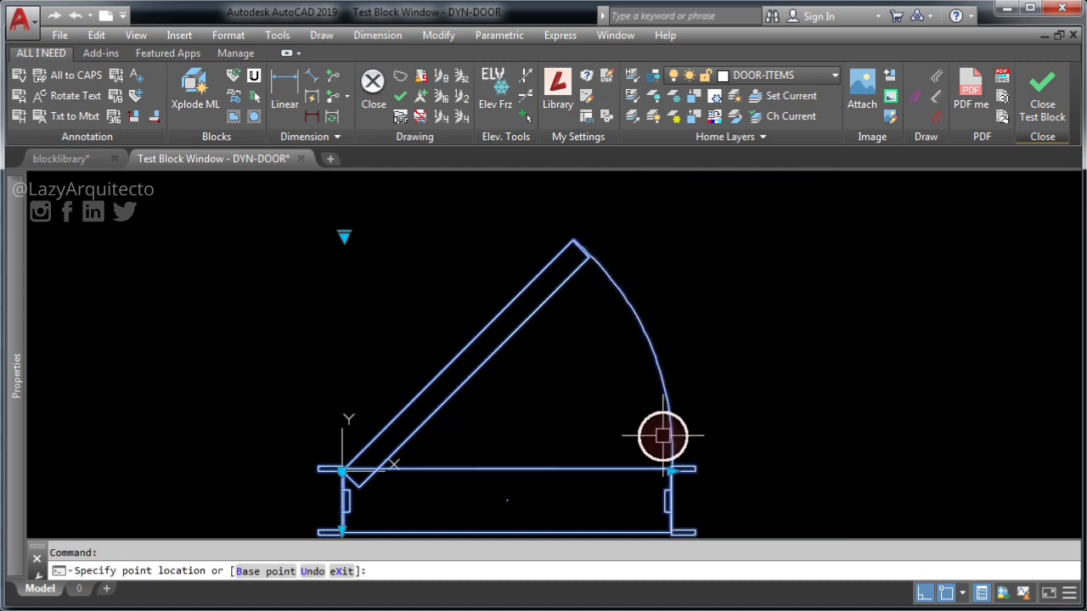
middle_drag(614, 462, 625, 388)
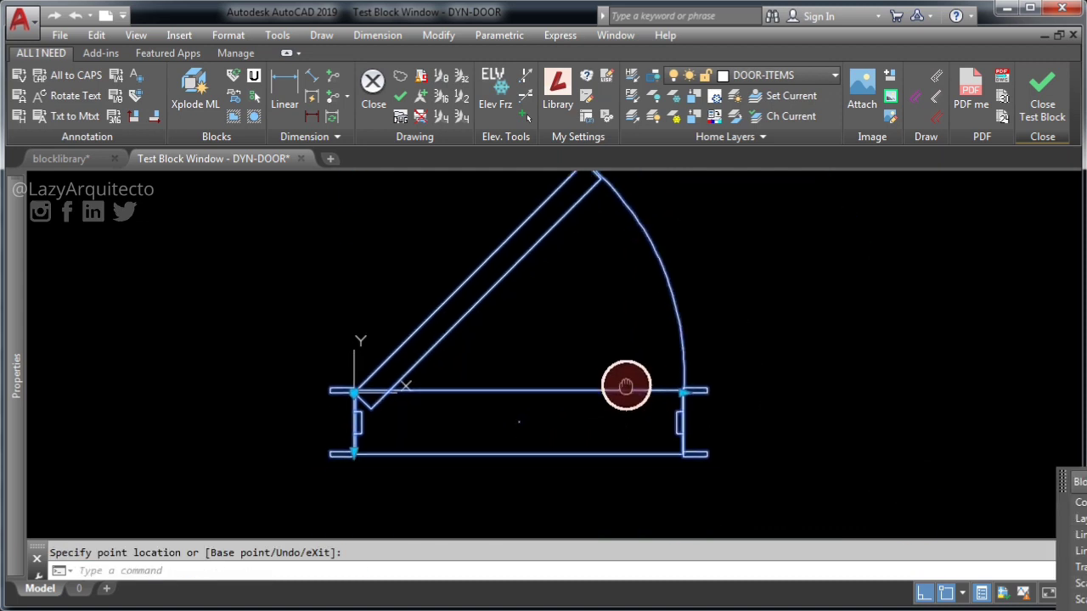
Stretch the test door's wall-depth grip downward to about 10 1/2" in the EXISTING state to check the wipeout and jambs.
click(355, 458)
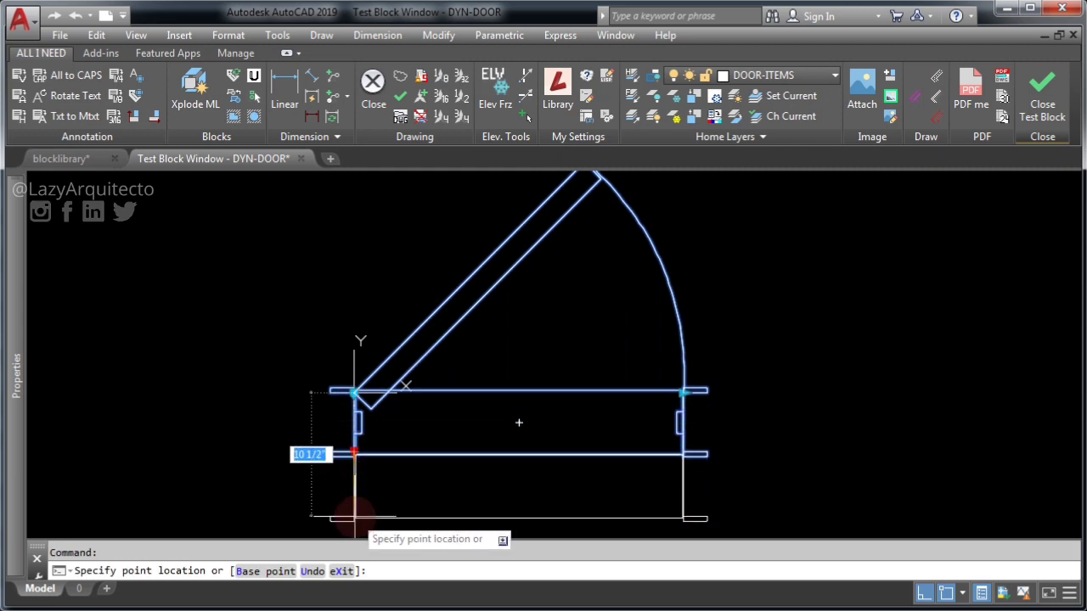
click(356, 514)
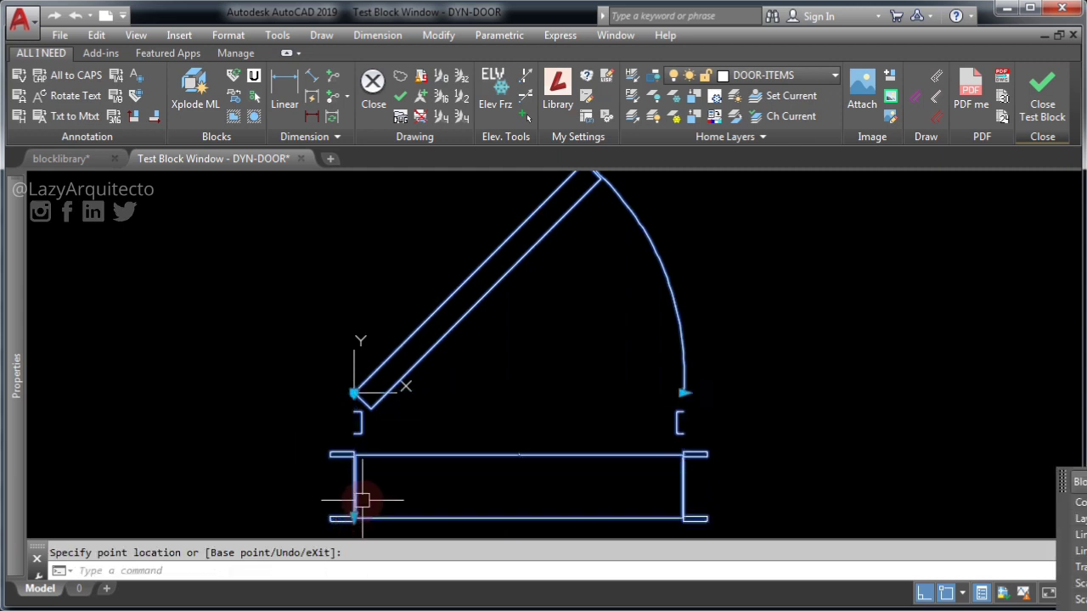
middle_drag(363, 499, 382, 440)
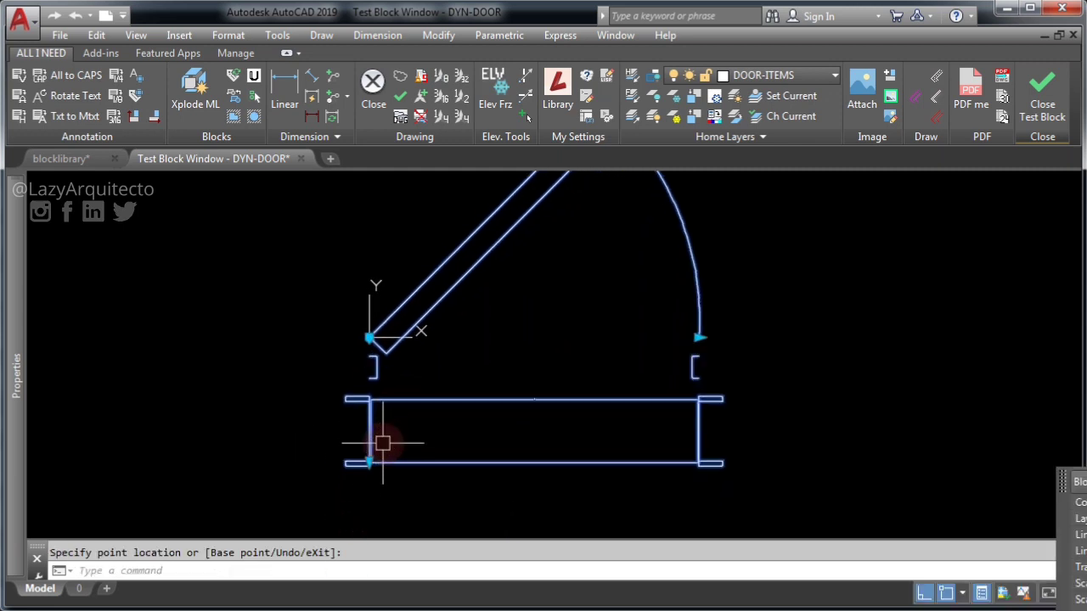
click(372, 463)
click(369, 461)
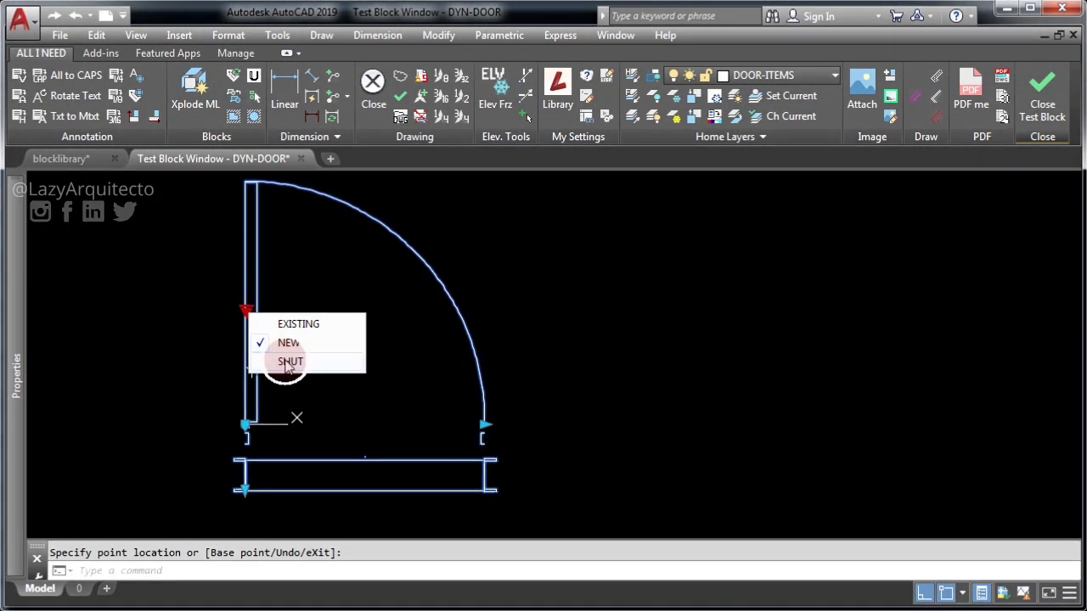
Switch the test door to the SHUT state, stretch its width grip wider and close the test window.
click(295, 364)
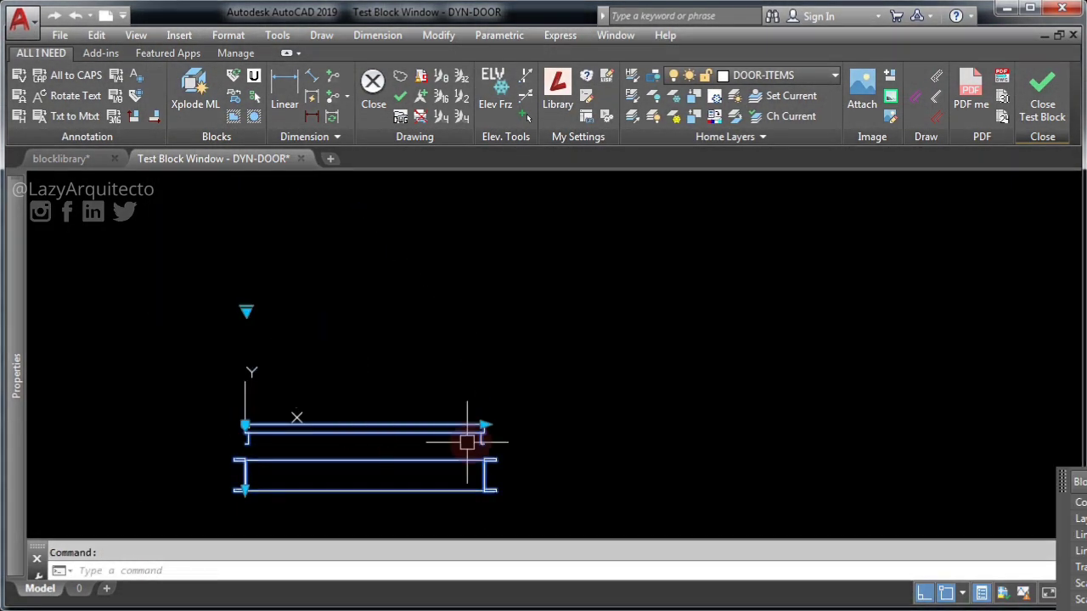
click(485, 425)
click(521, 424)
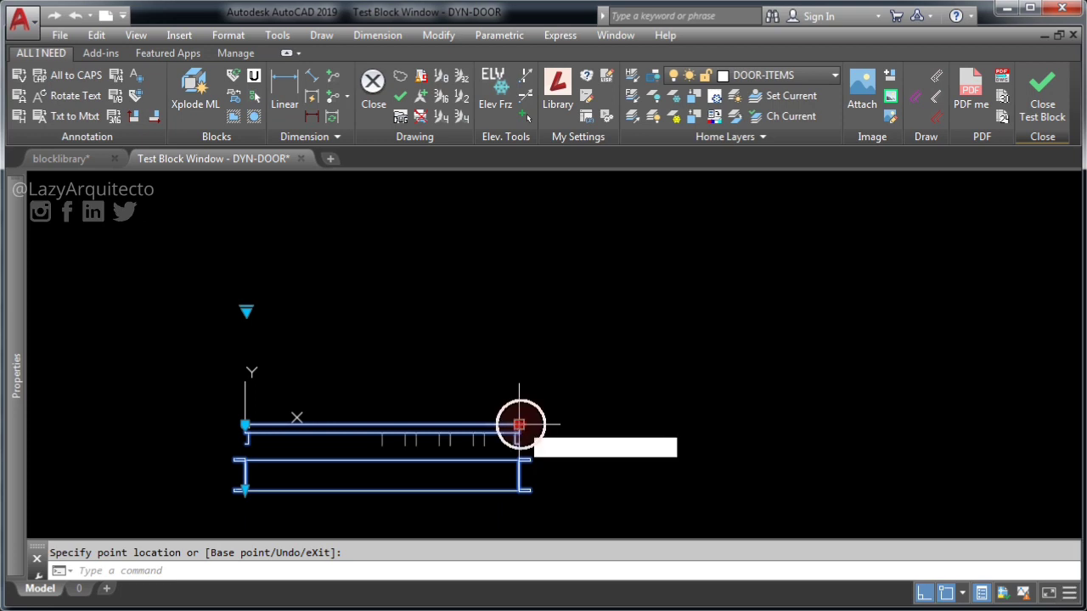
click(1043, 98)
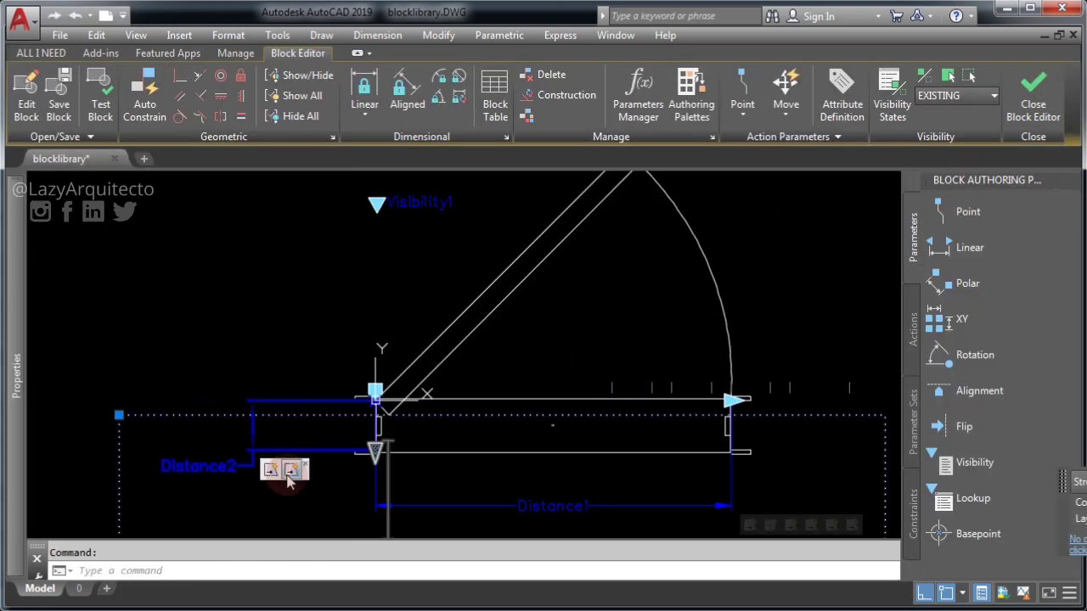
Compare the stretch frames and selected objects of Distance2's two Stretch actions.
click(274, 477)
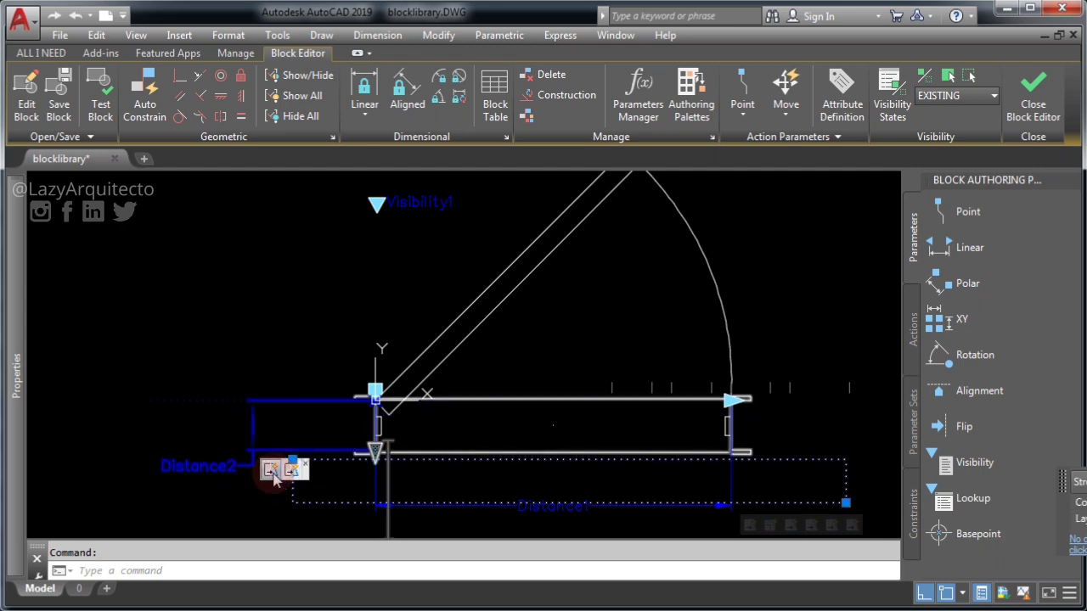
click(274, 477)
click(272, 475)
click(272, 475)
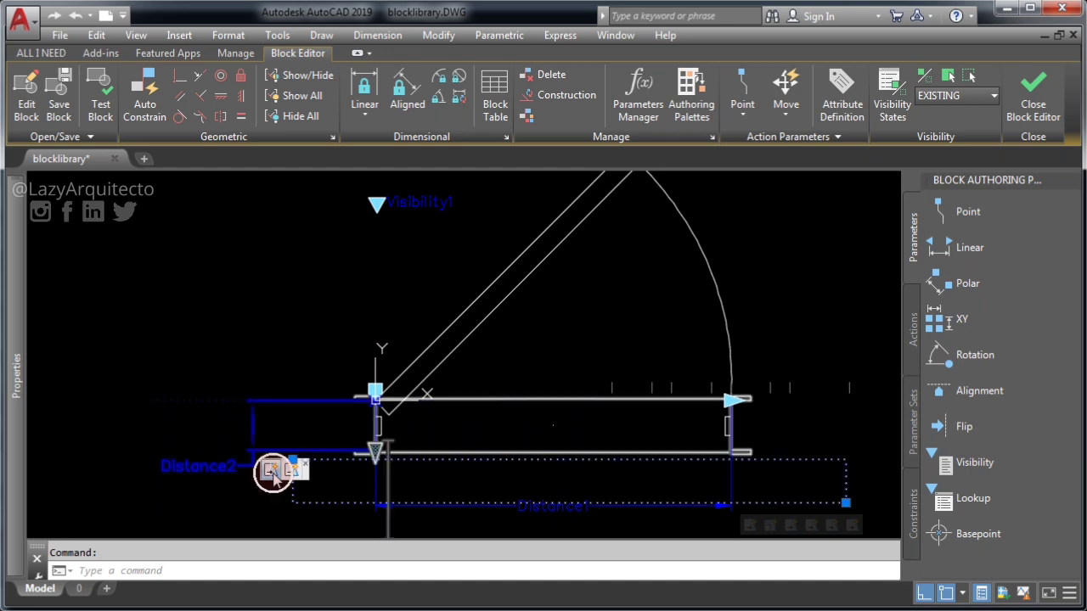
click(273, 476)
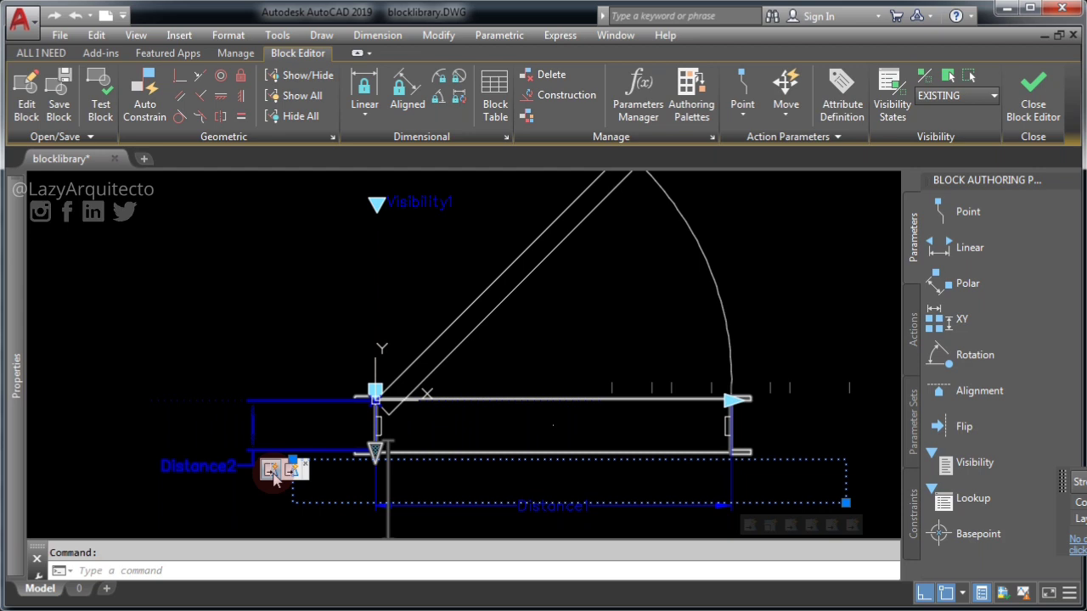
Raise the upper corner of Distance2's Stretch6 frame so the frame encloses the lower ends of both jambs.
click(291, 467)
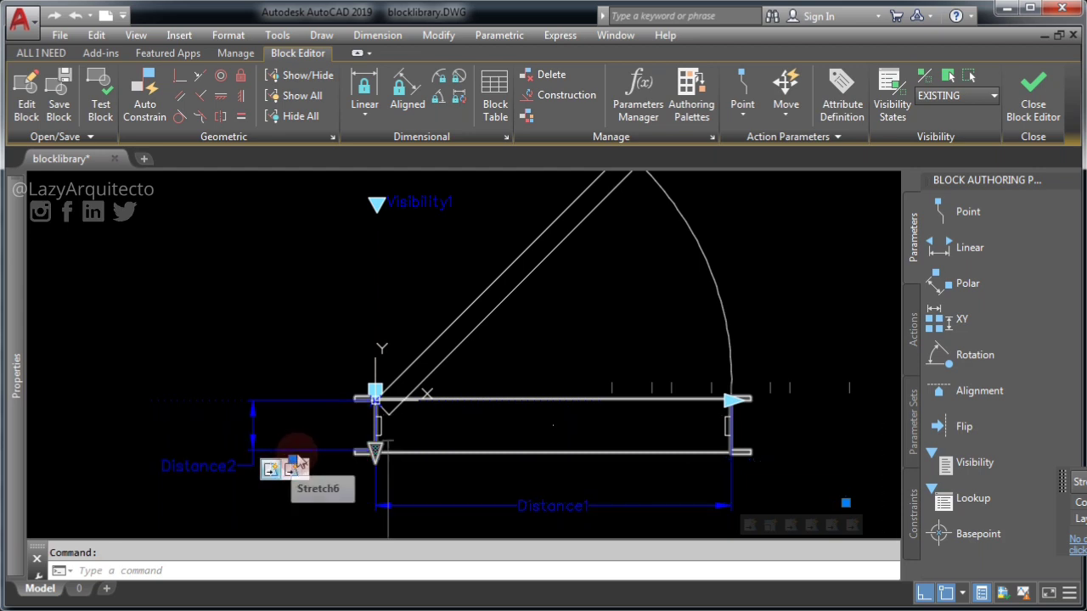
click(848, 498)
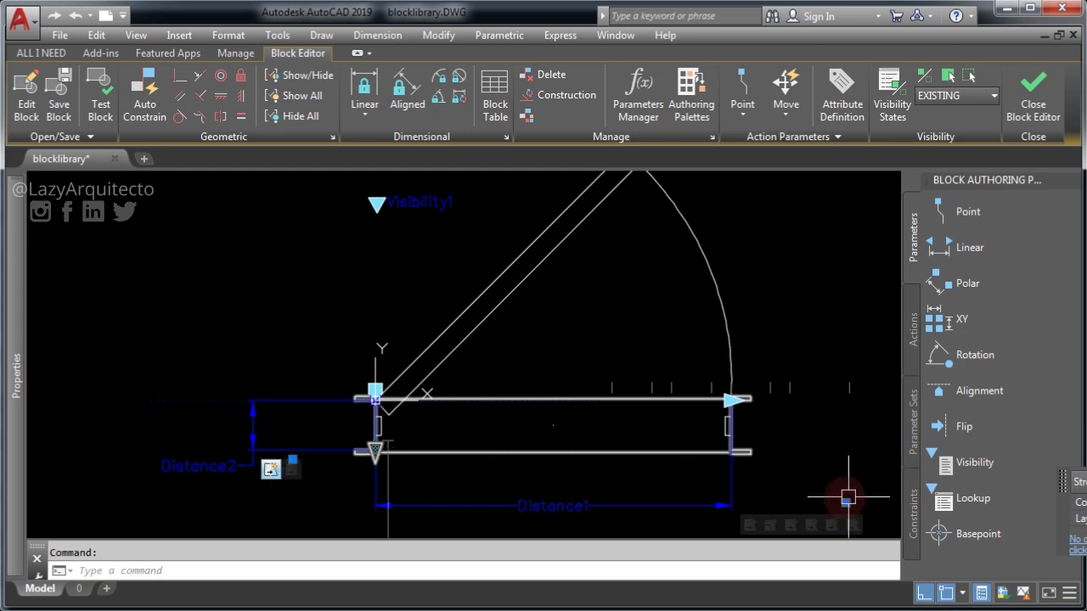
key(Escape)
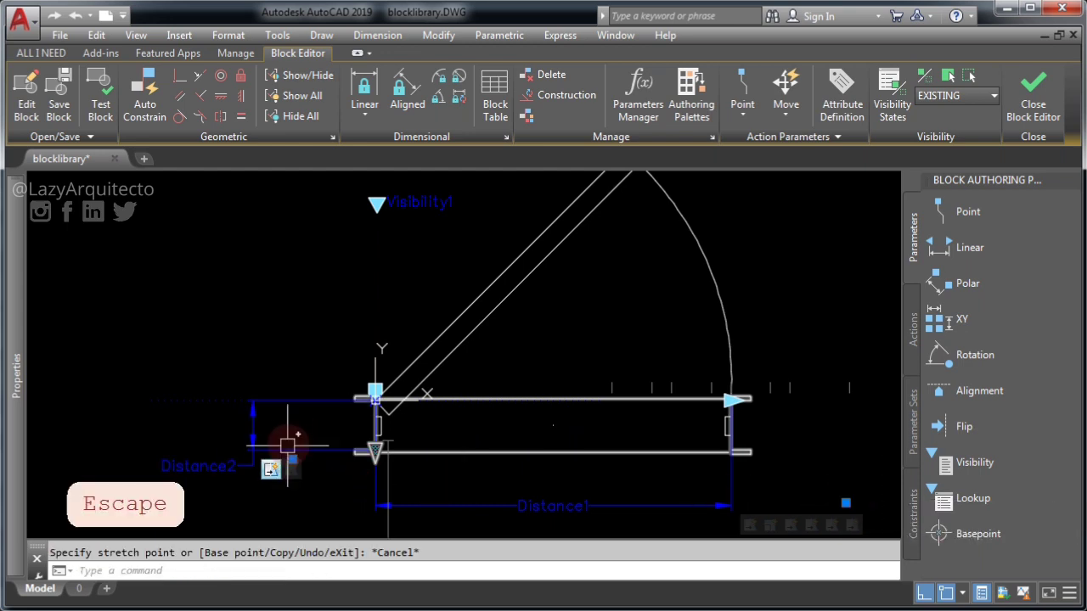
scroll(288, 445, up, 3)
click(294, 476)
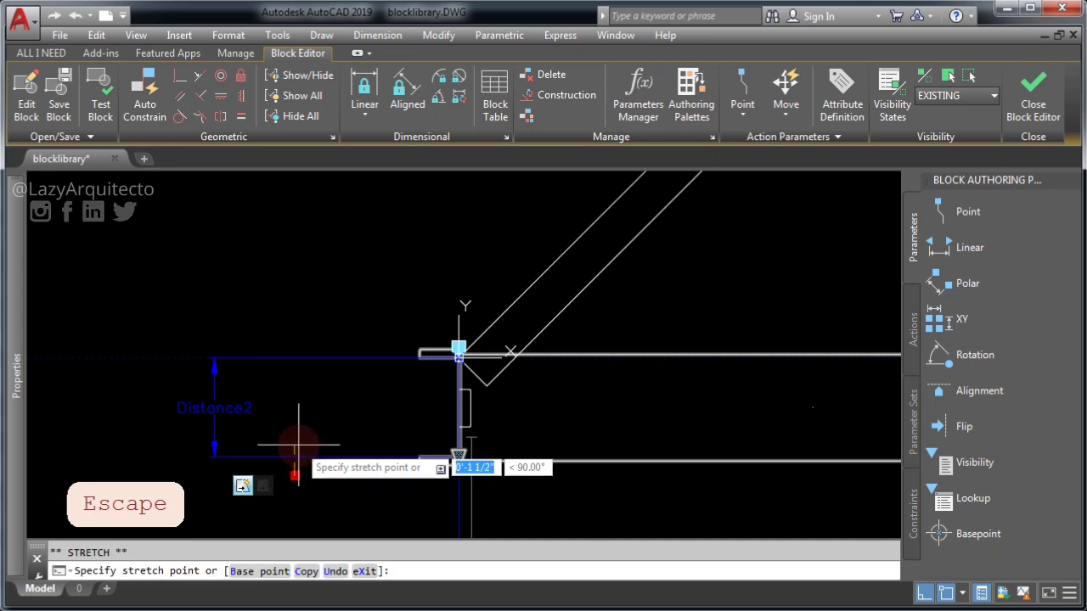
scroll(291, 458, down, 3)
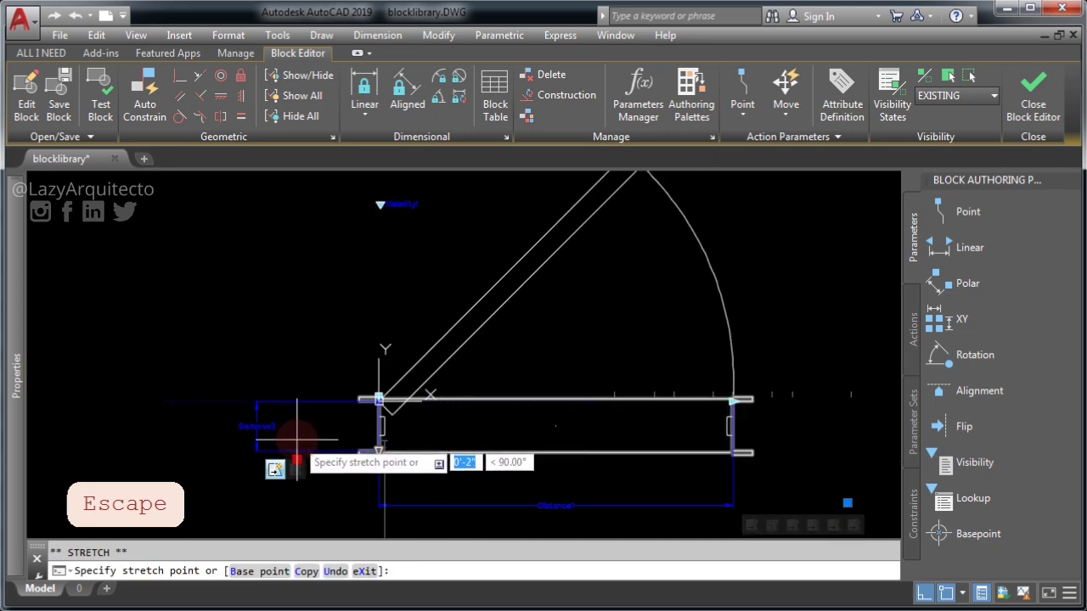
click(295, 440)
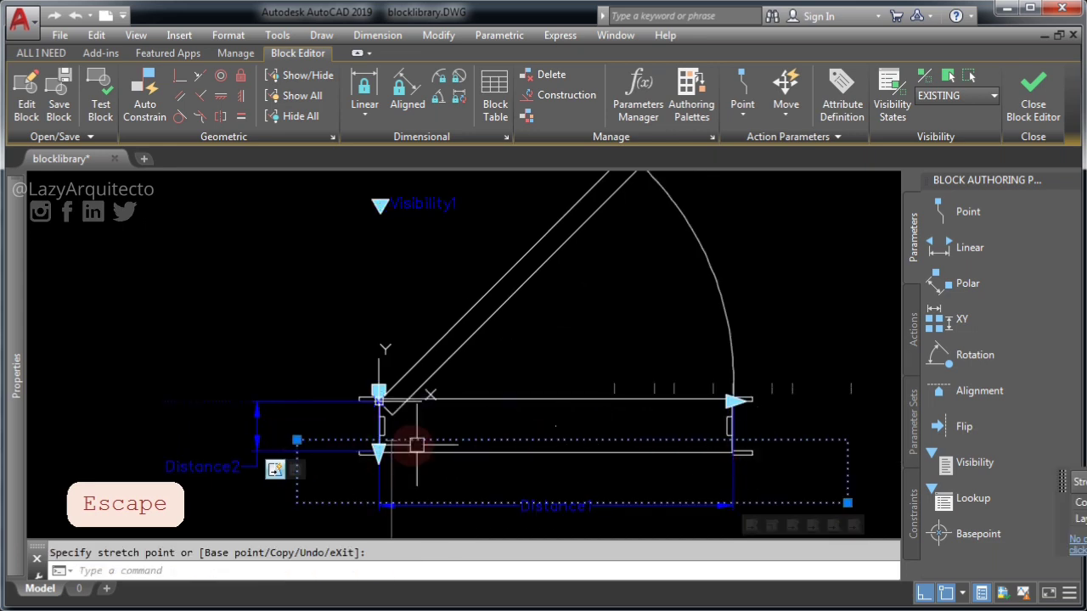
key(Escape)
click(276, 473)
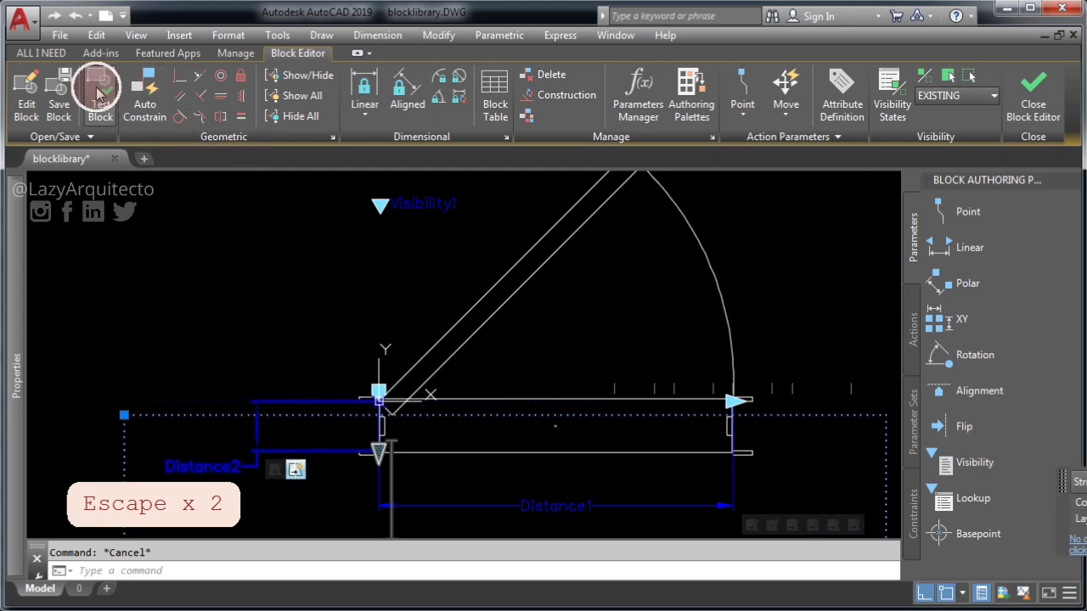
Open the block in a test window and stretch its wall-depth grip progressively deeper in the EXISTING state.
click(99, 93)
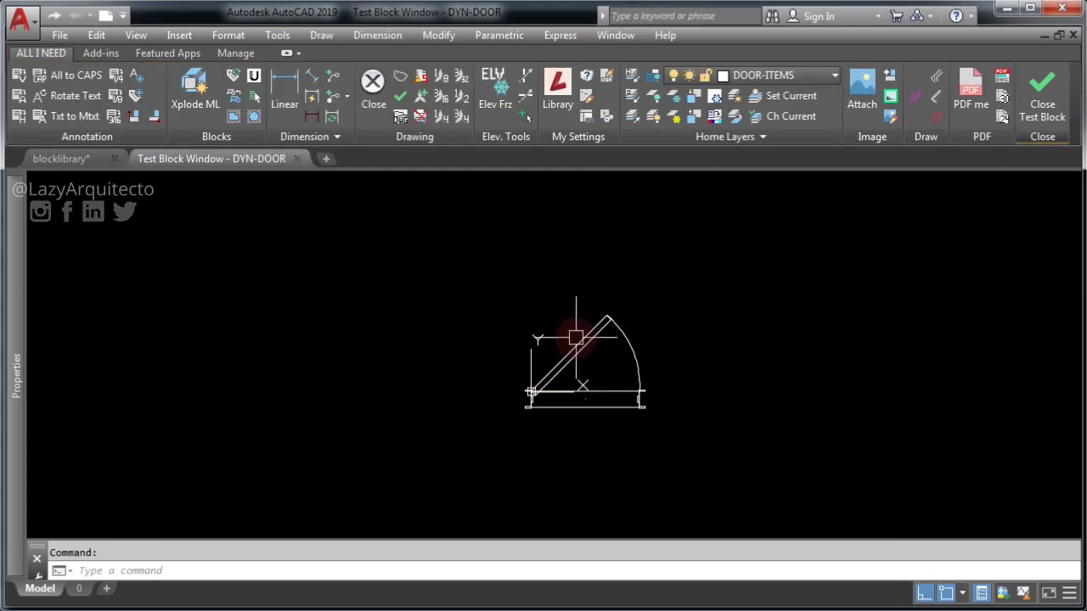
middle_click(575, 338)
middle_click(575, 338)
click(497, 345)
mouse_move(686, 472)
middle_down()
mouse_move(677, 453)
mouse_move(705, 383)
middle_up()
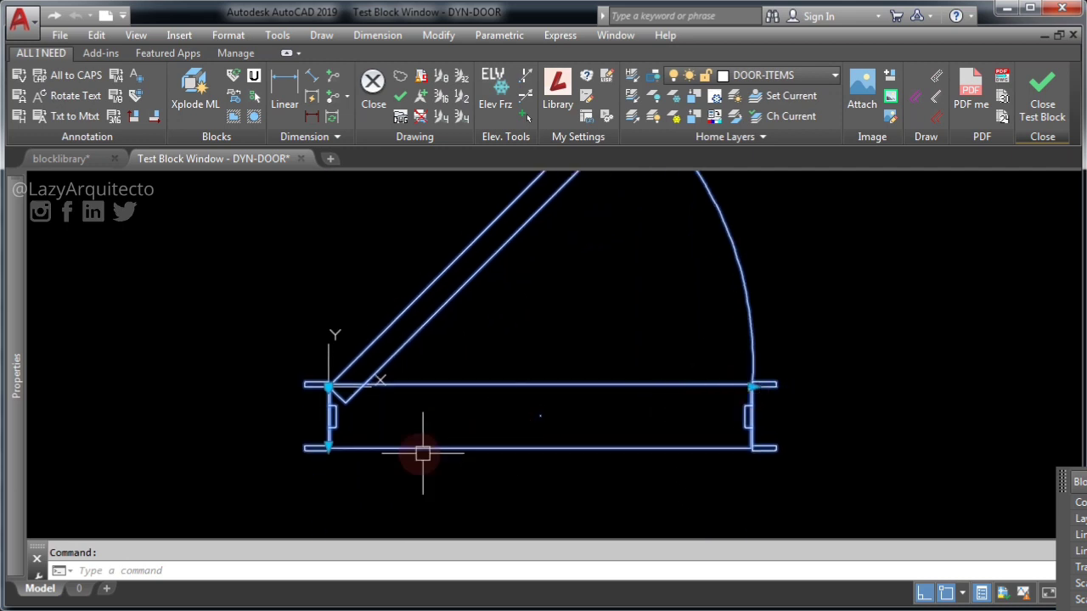
click(327, 447)
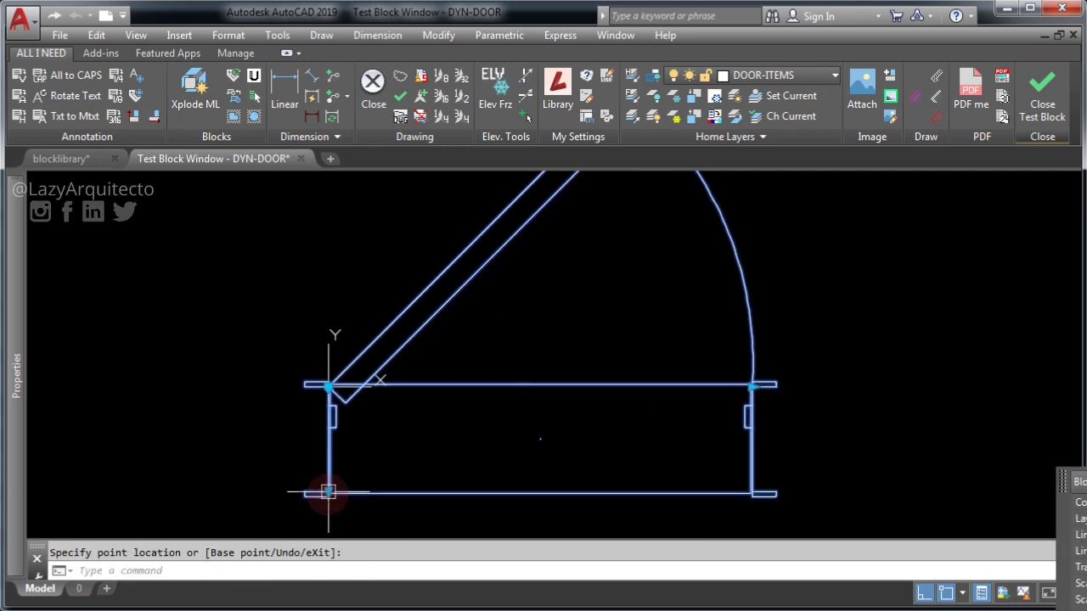
middle_drag(339, 487, 340, 436)
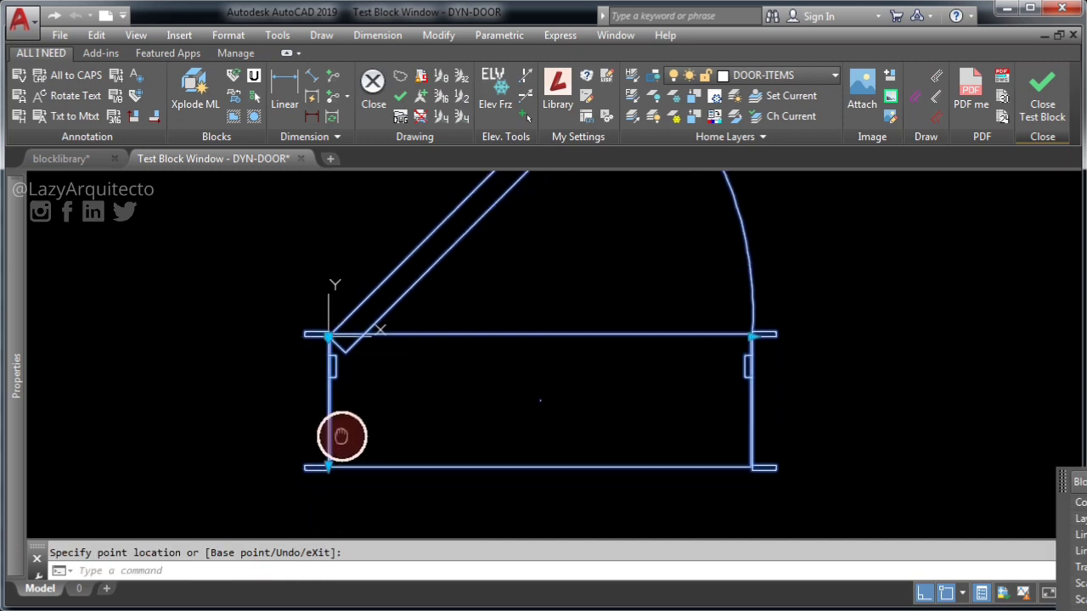
click(328, 466)
click(333, 503)
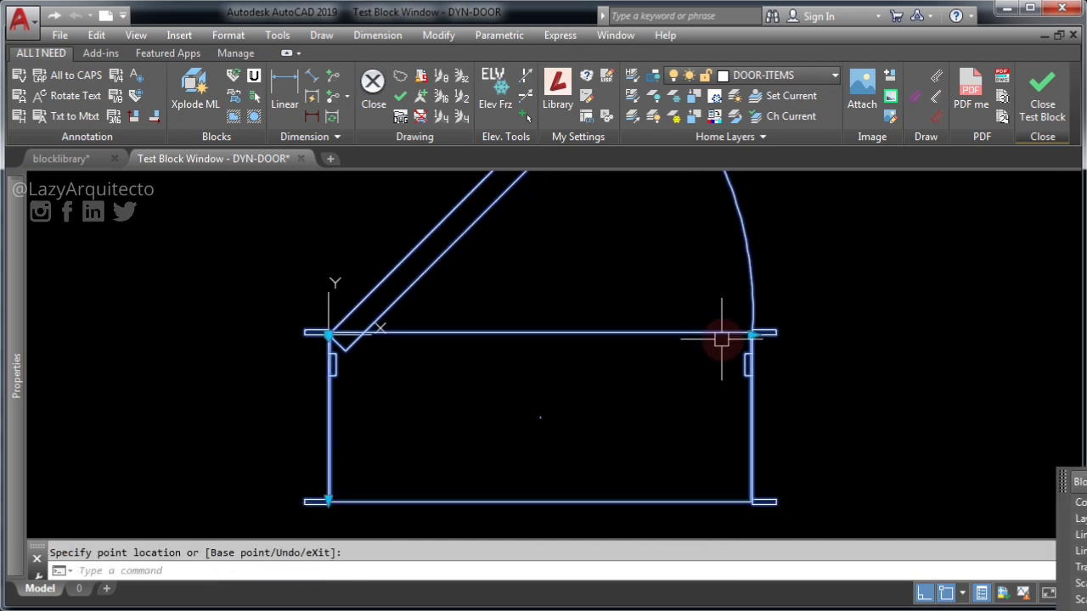
Stretch the test door wider and reduce its wall depth to about 6 1/2".
click(752, 335)
click(877, 360)
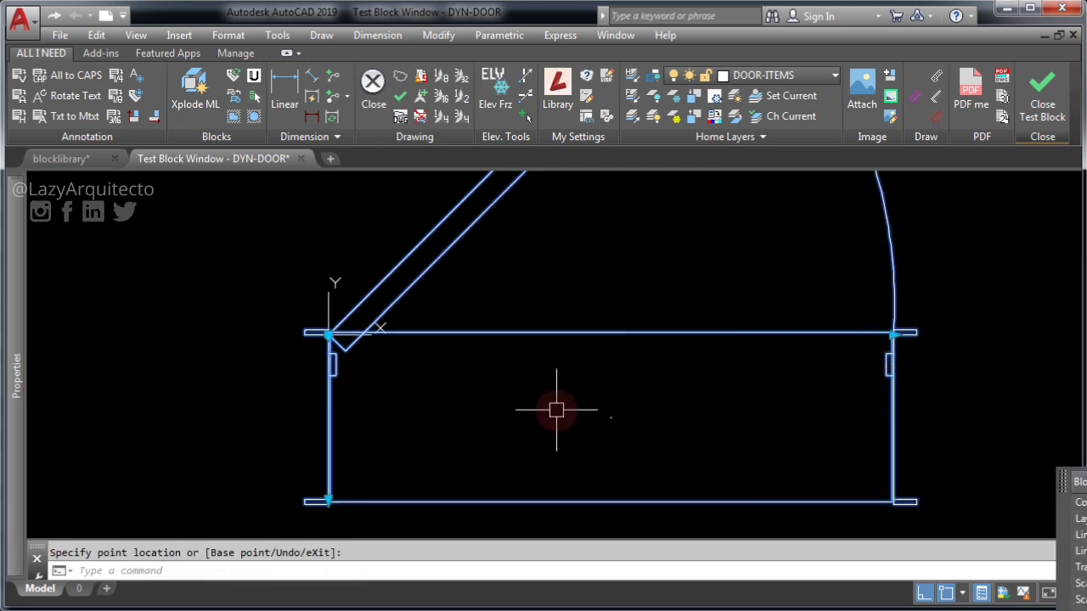
click(328, 502)
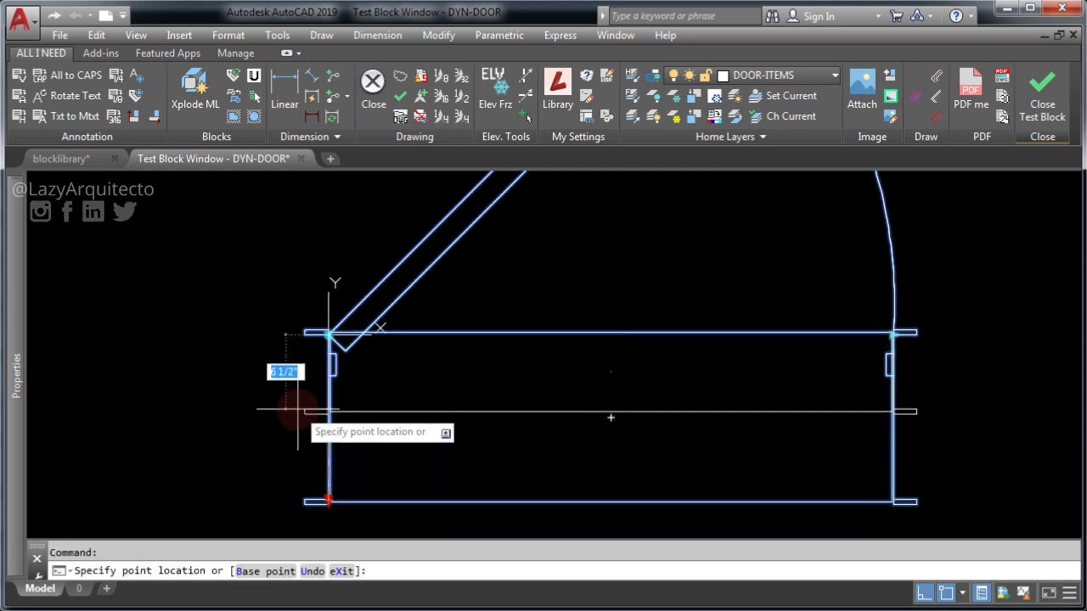
click(298, 411)
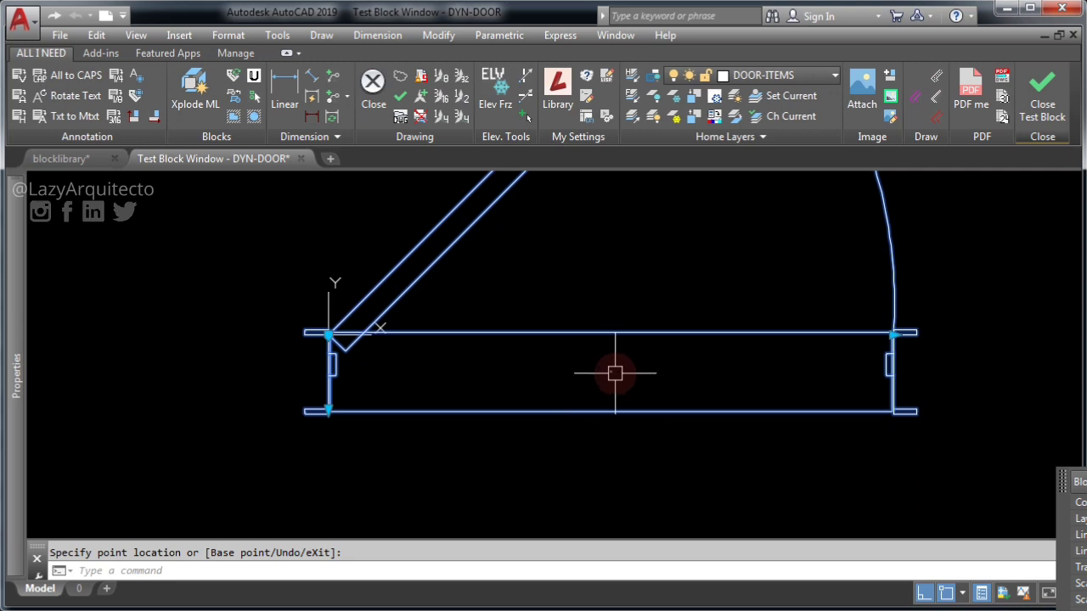
Switch the test door to the NEW state, try its width grip and stretch the wall depth deeper.
middle_drag(559, 371, 549, 420)
scroll(548, 419, down, 3)
click(407, 285)
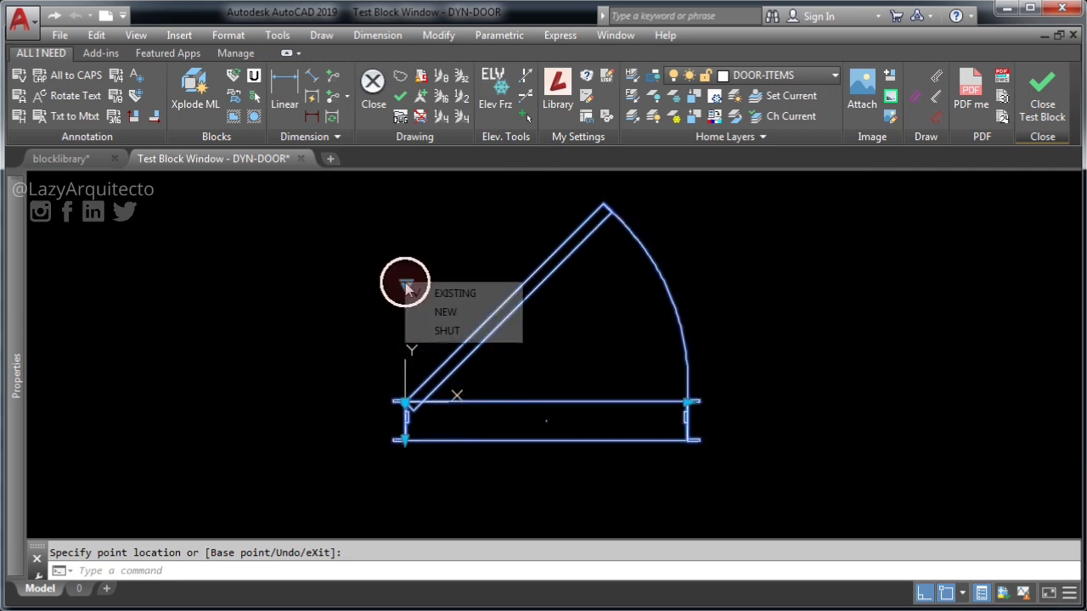
click(435, 320)
mouse_move(497, 405)
middle_down()
mouse_move(494, 492)
mouse_move(496, 479)
middle_up()
click(679, 466)
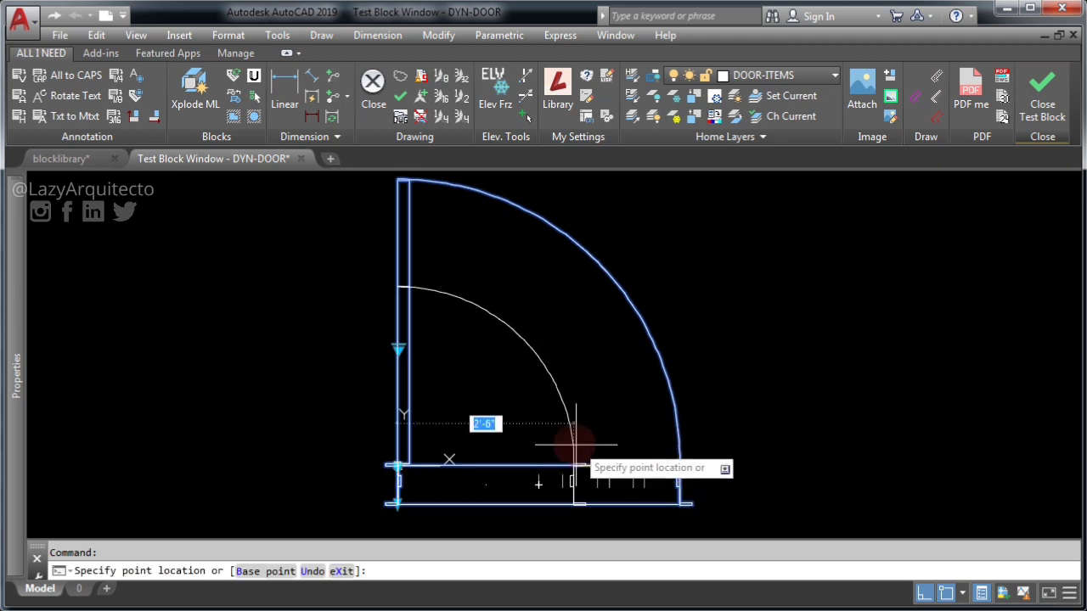
click(679, 466)
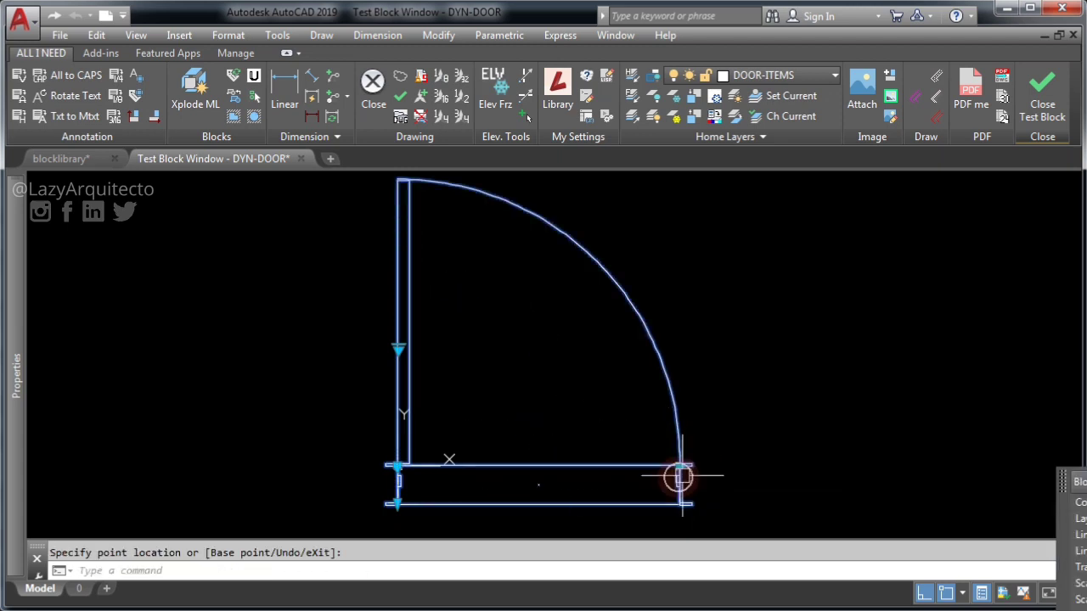
click(398, 507)
mouse_move(400, 502)
middle_down()
mouse_move(396, 398)
mouse_move(405, 453)
middle_up()
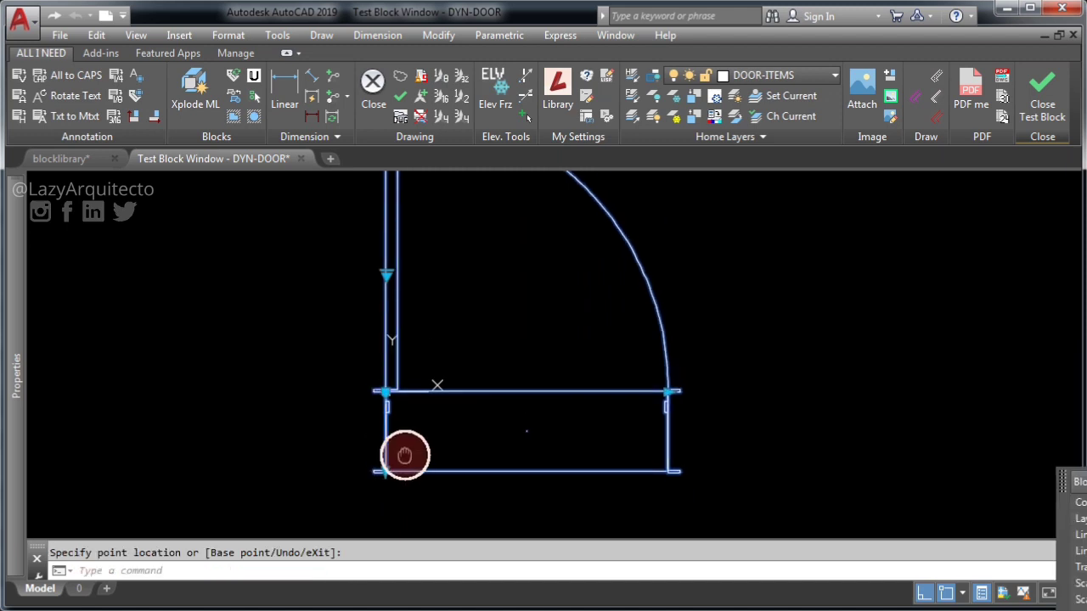
Switch the test door to the SHUT state, reduce its wall depth and width, and close the test window.
click(383, 274)
click(424, 317)
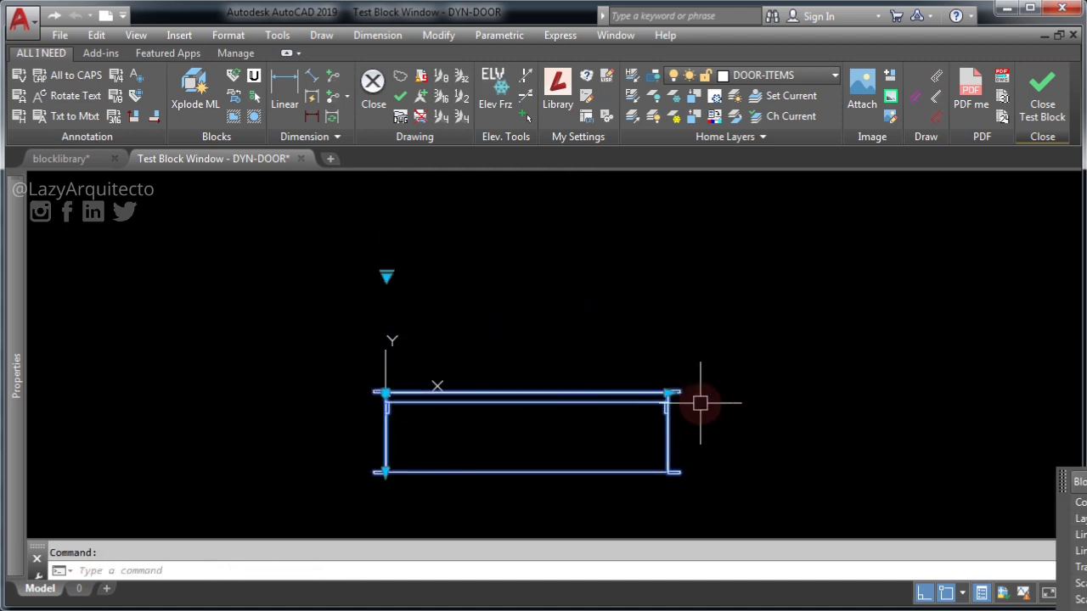
click(384, 471)
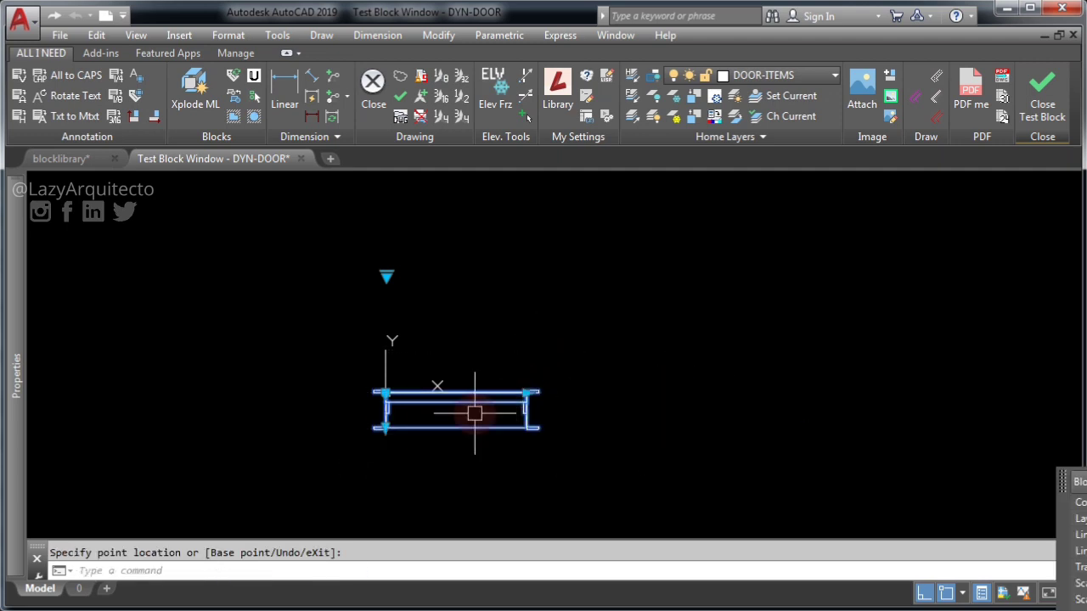
scroll(475, 413, up, 3)
key(Escape)
key(Escape)
key(Escape)
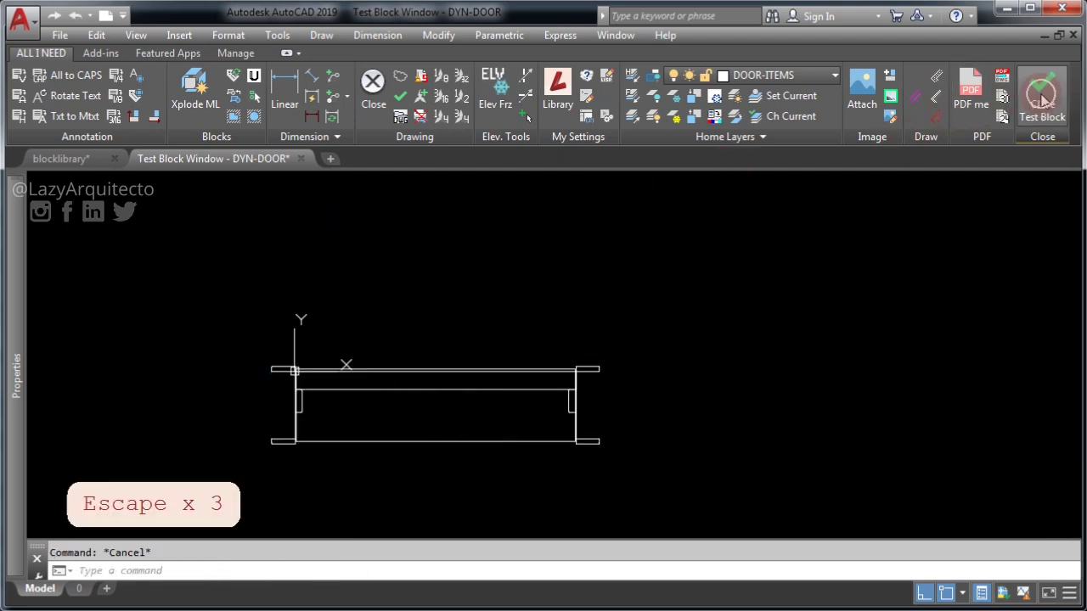
click(1041, 100)
Set the WIPEOUTFRAME variable to 0 to hide the wipeout frame in the door block.
text(WI)
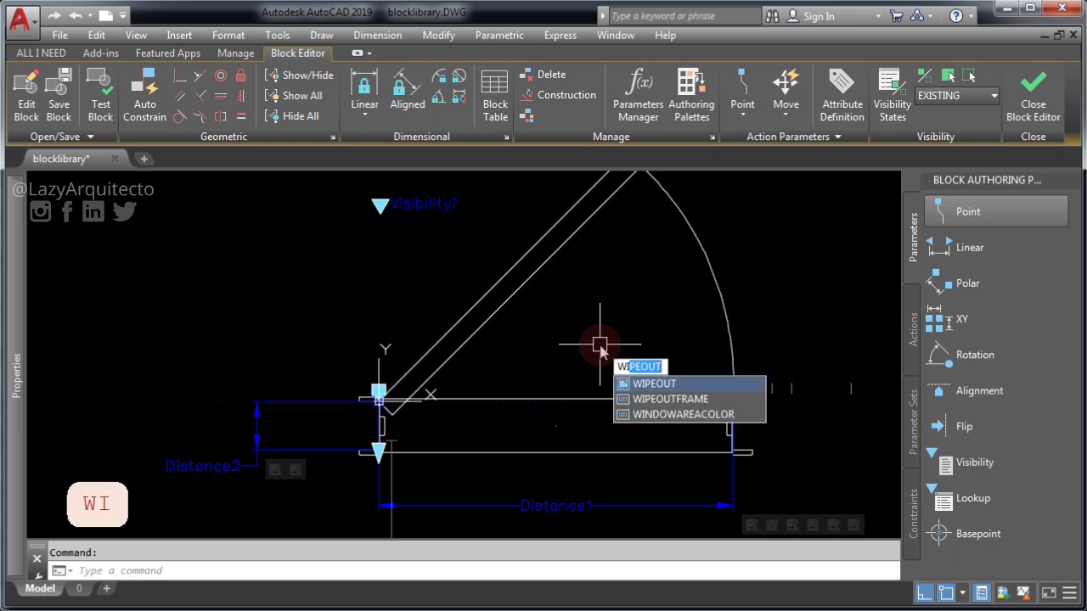
text(P)
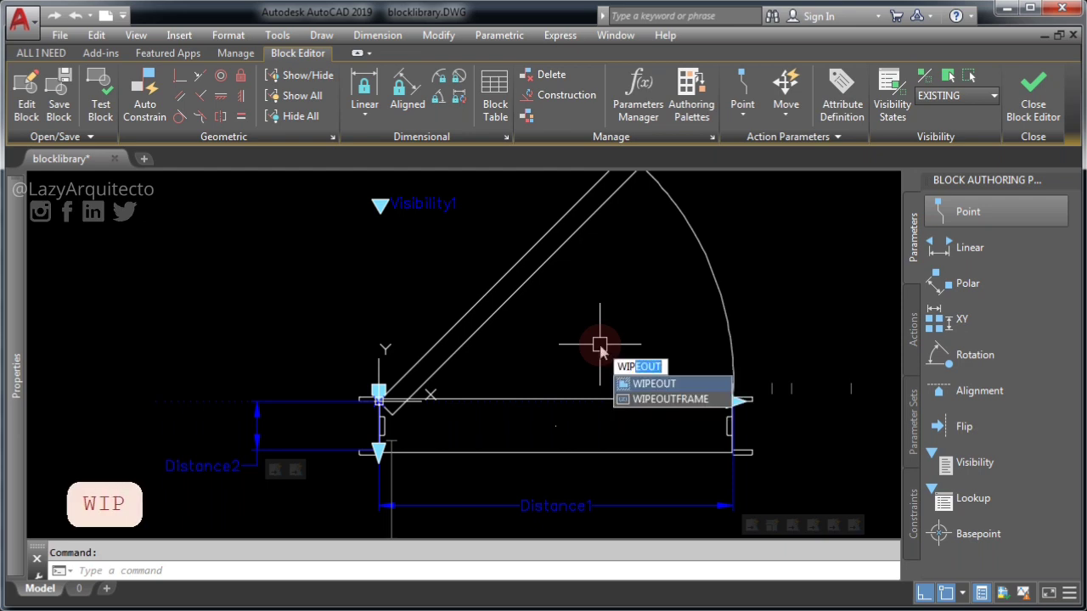
key(Down)
key(Return)
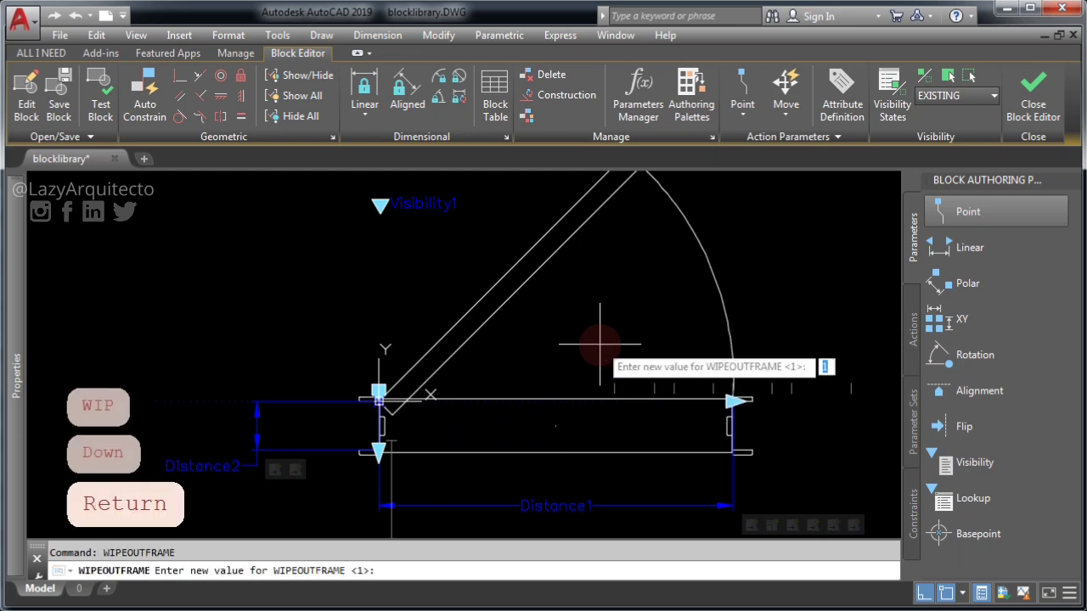
text(0)
key(Return)
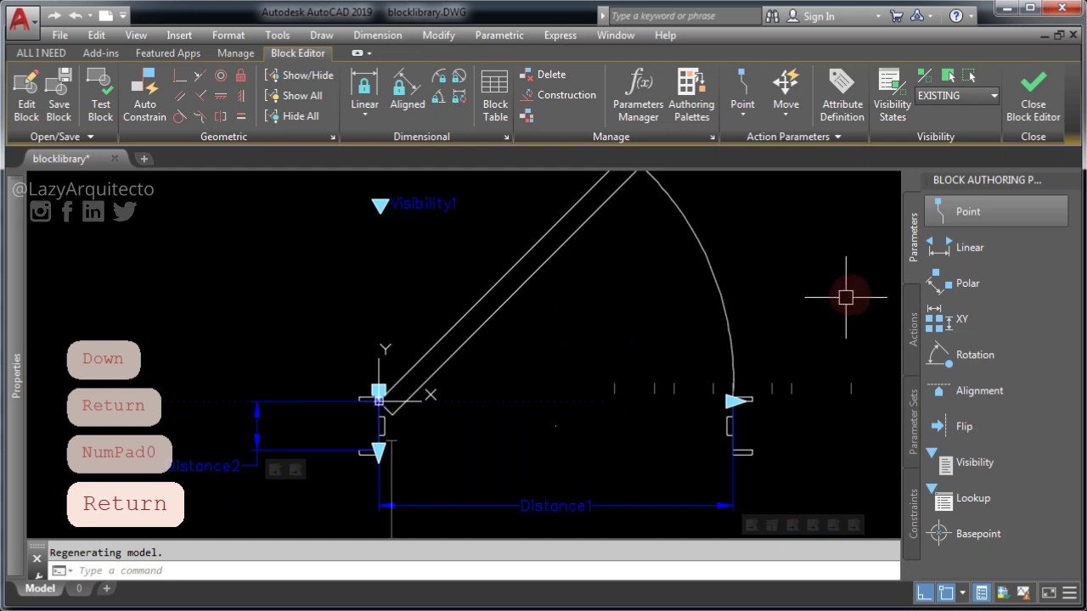
Save the parameter changes to the door block and close the block editor.
click(1033, 93)
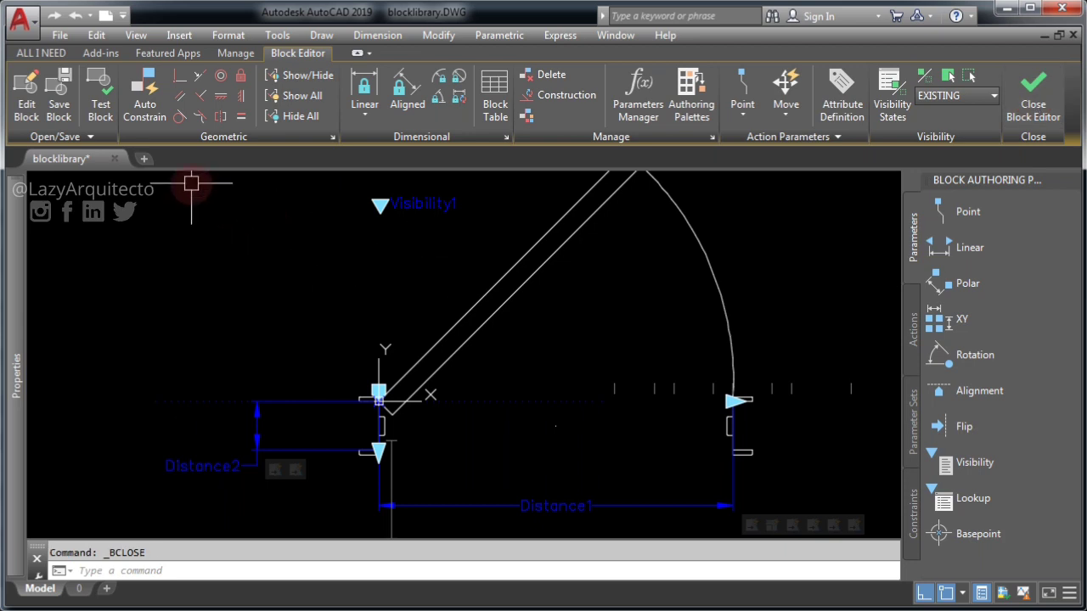
click(58, 104)
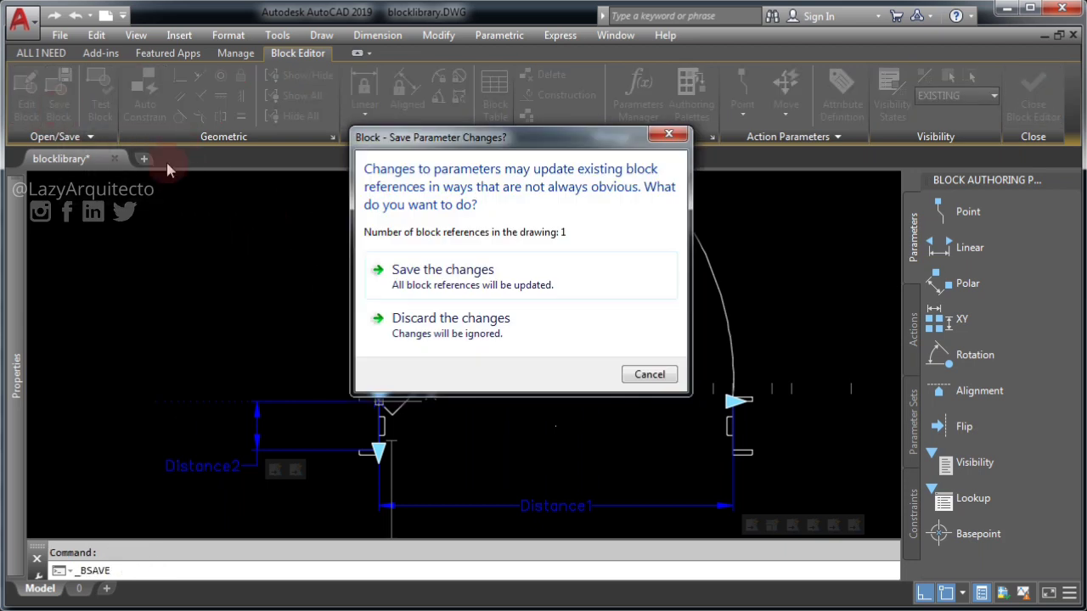
click(421, 279)
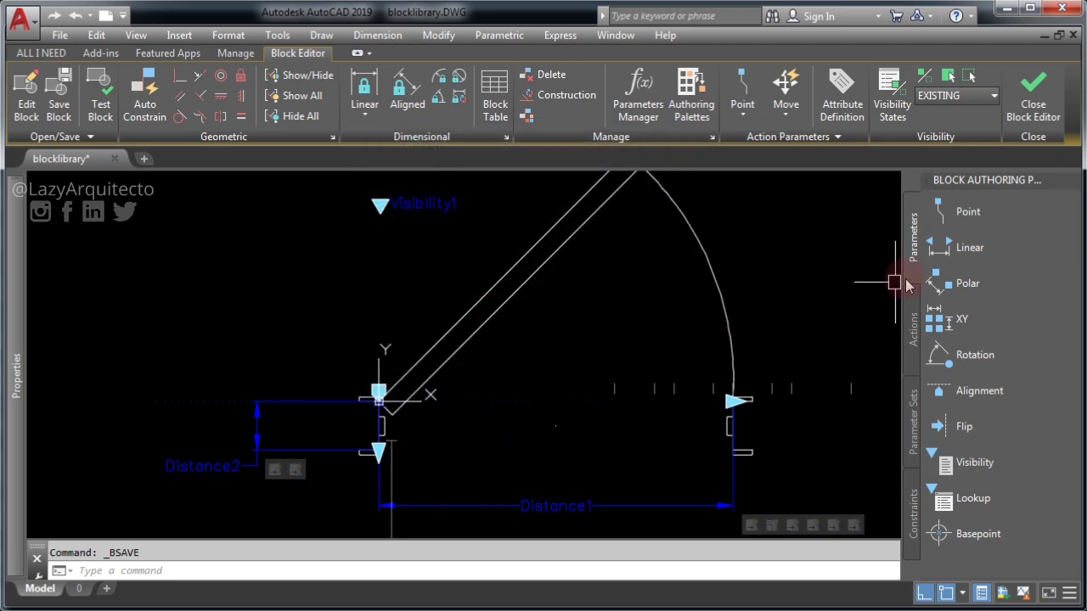
click(1034, 93)
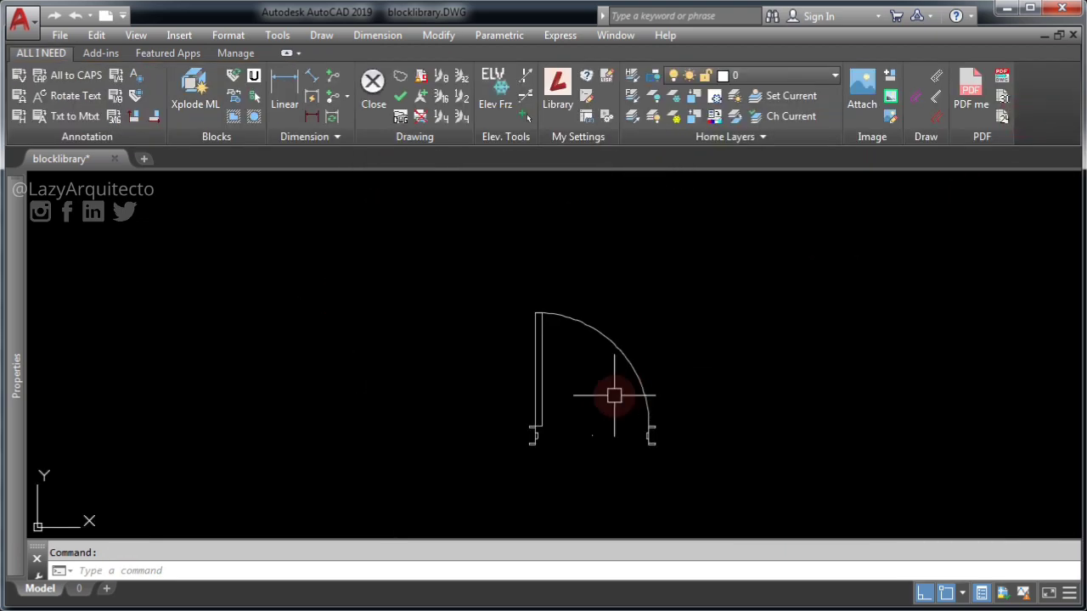
Draw an L-shaped wall beside the door block as a multiline in the 5-INCHES-EX-WALL style.
mouse_move(583, 365)
middle_down()
mouse_move(190, 388)
mouse_move(221, 367)
middle_up()
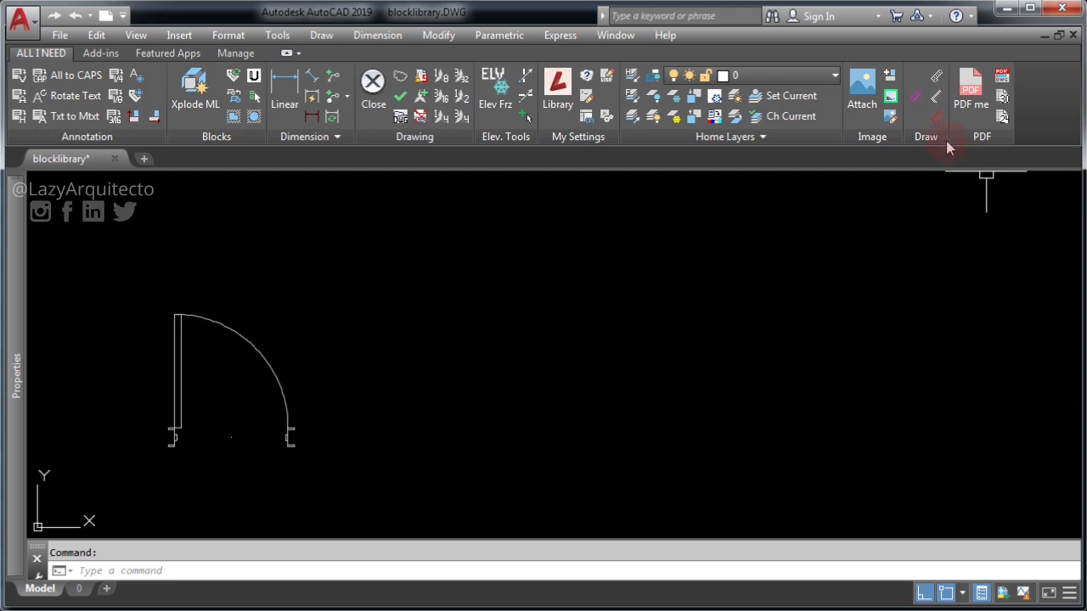
click(916, 100)
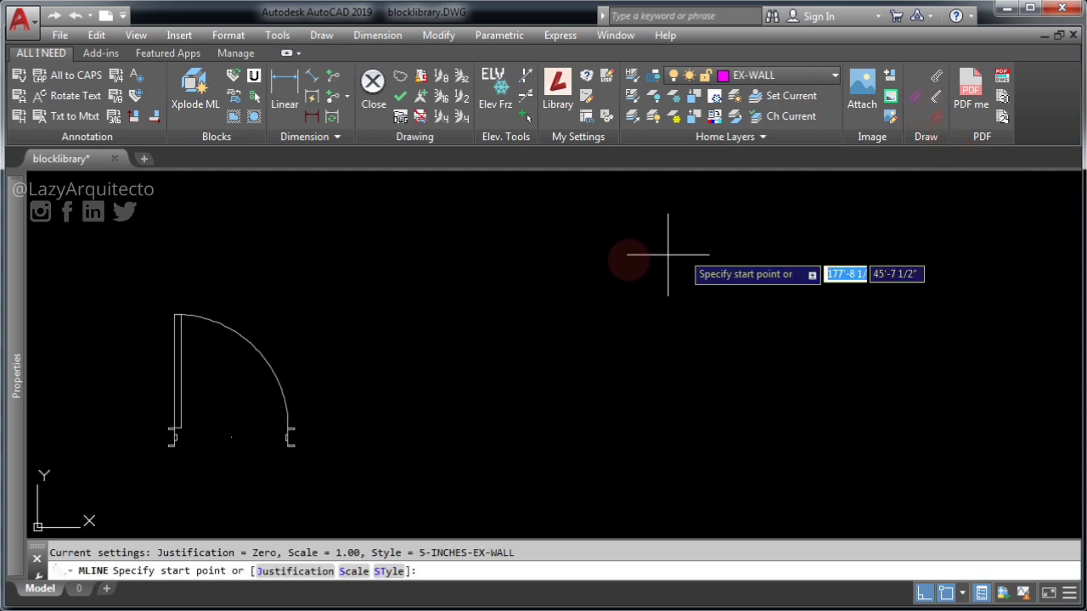
click(365, 289)
click(701, 294)
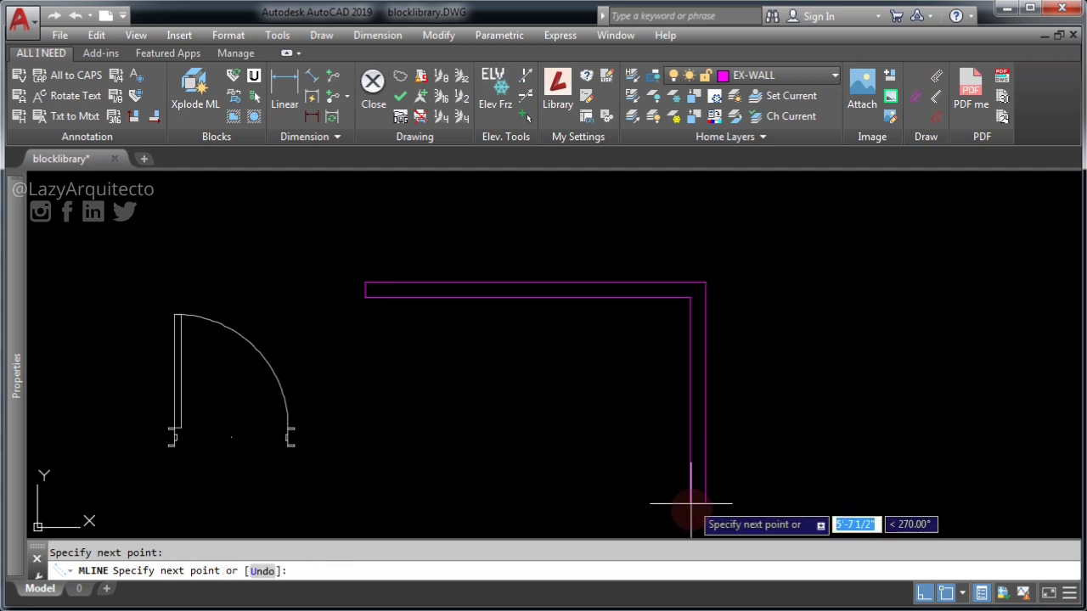
click(698, 530)
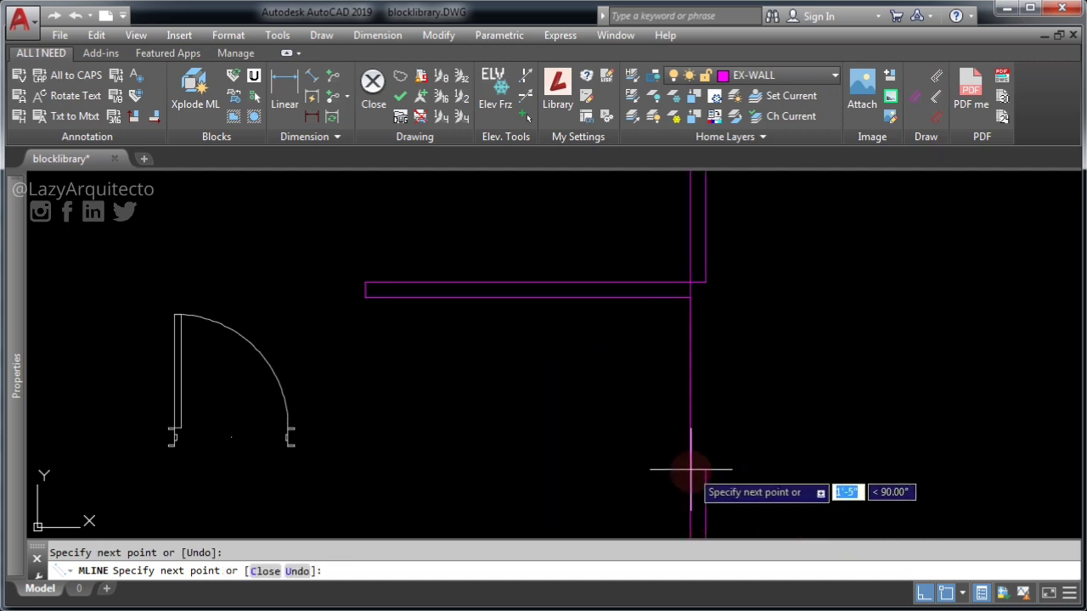
key(Escape)
middle_drag(510, 433, 517, 467)
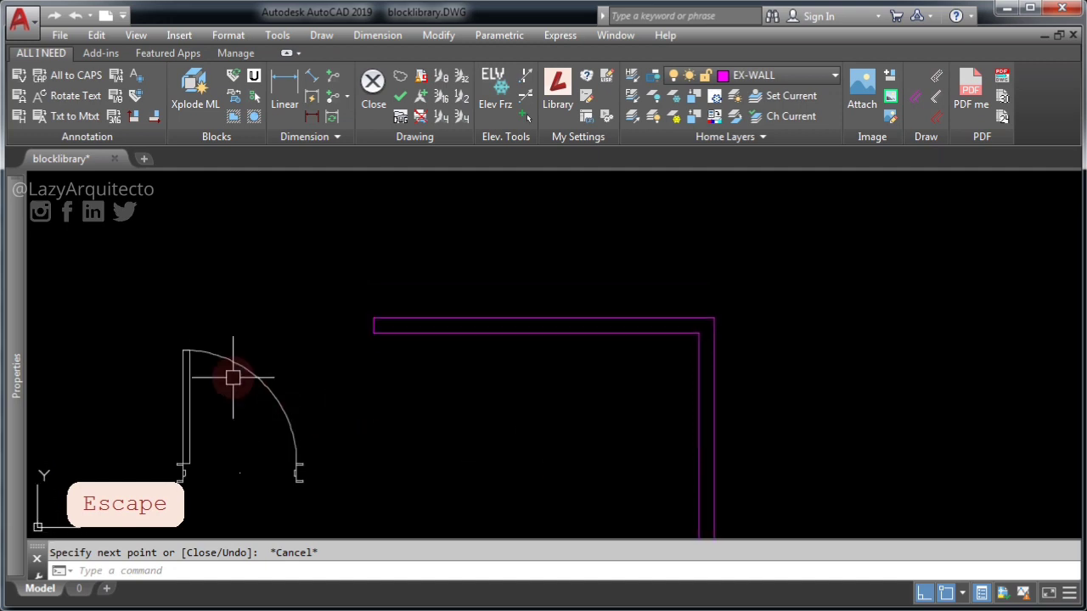
Move the door block by its insertion point onto the upper edge of the horizontal wall.
click(205, 355)
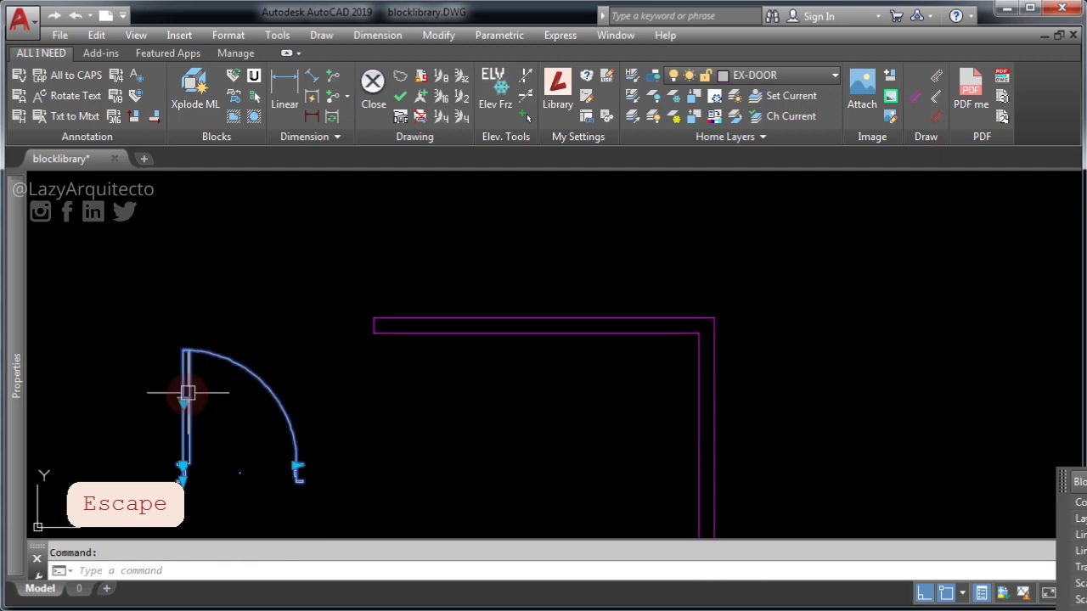
click(183, 466)
click(473, 316)
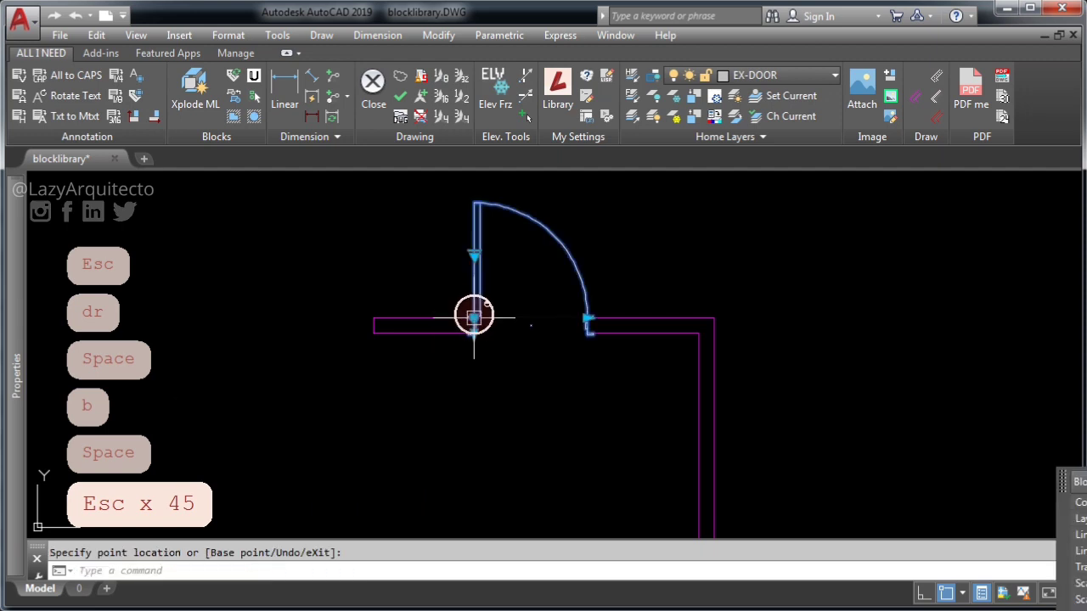
key(shift)
key(Escape)
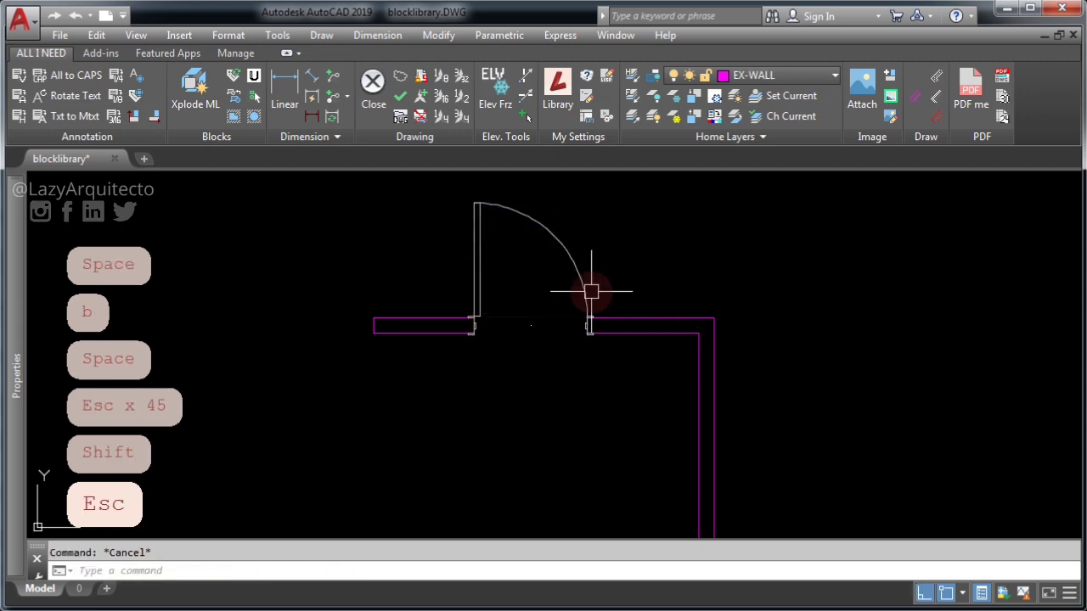
Switch the door in the horizontal wall to the EXISTING visibility state.
click(479, 257)
click(478, 256)
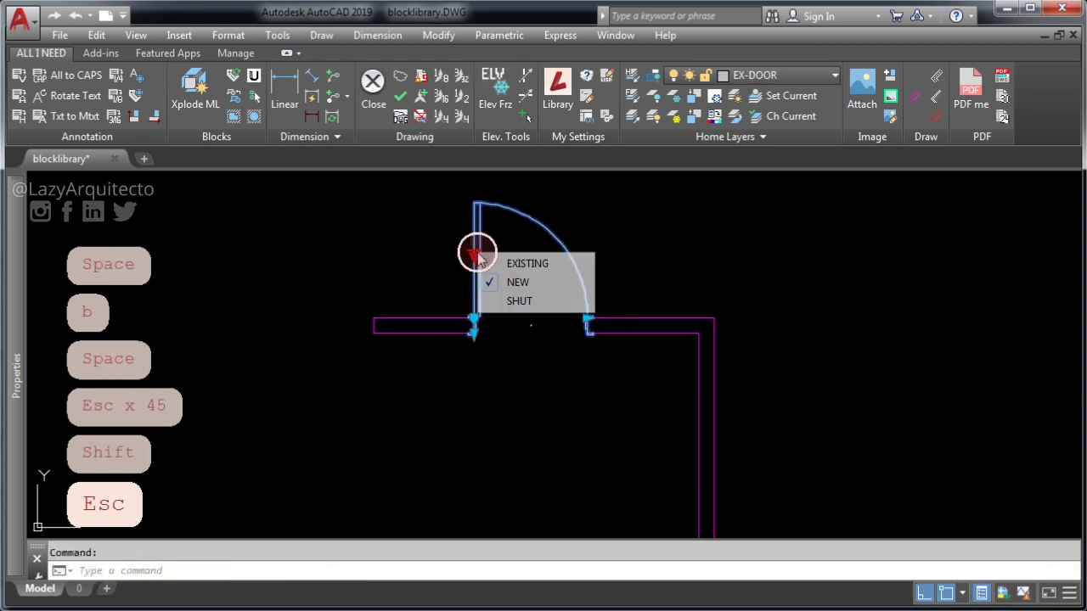
click(516, 300)
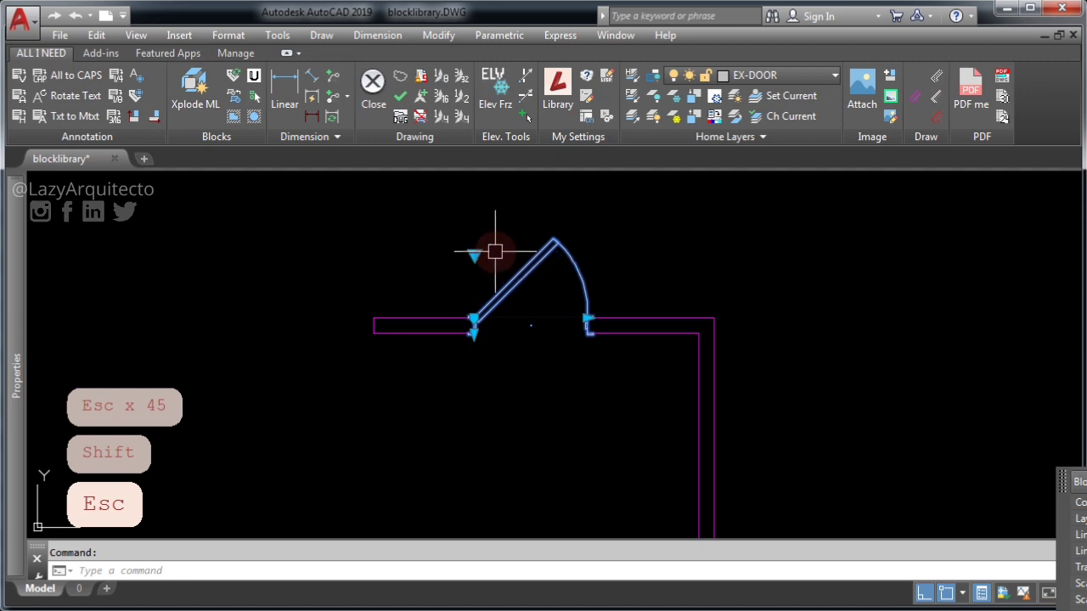
key(Escape)
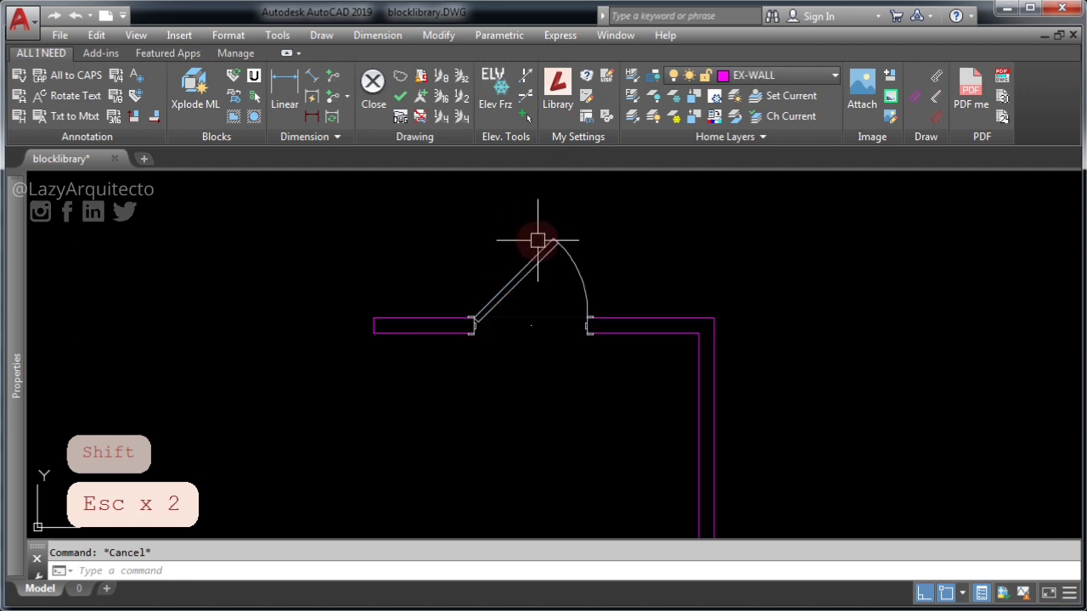
Move the door to the outer edge of the vertical wall and let it align with that wall.
click(568, 254)
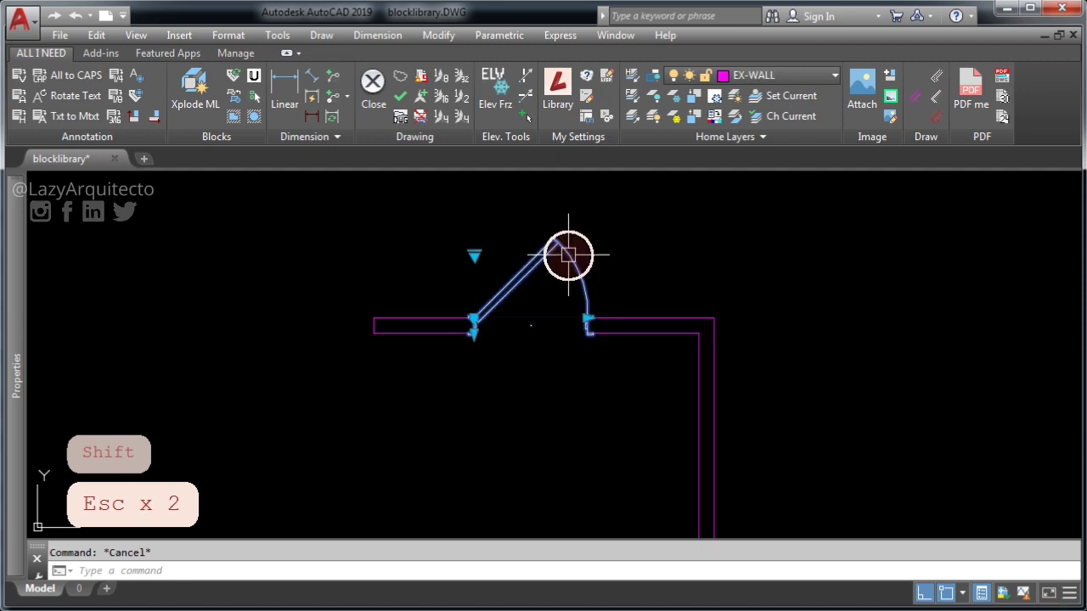
click(473, 319)
click(712, 387)
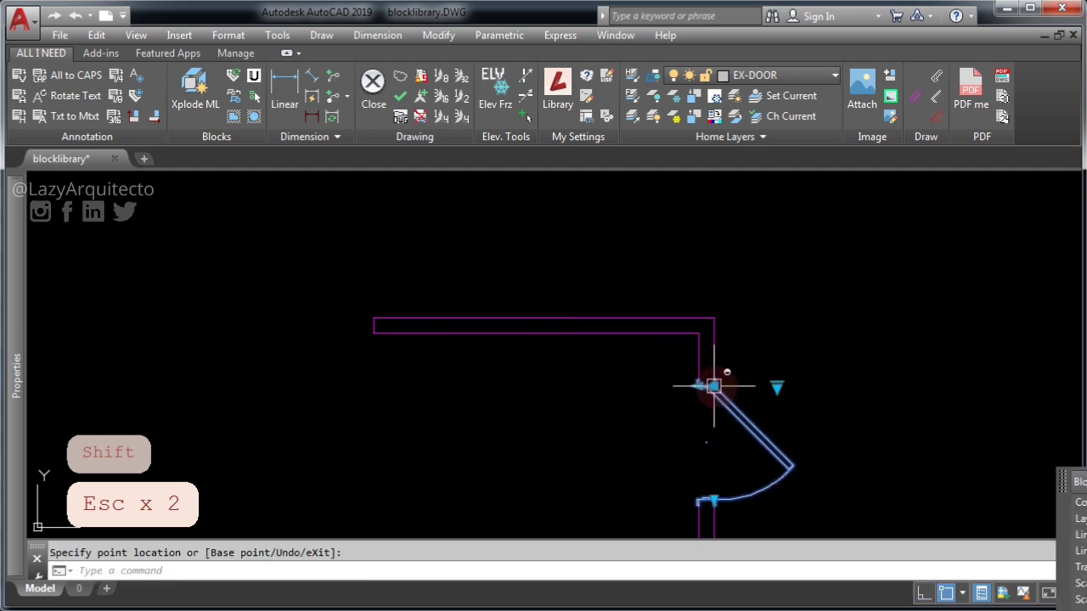
key(Escape)
Switch the door in the vertical wall to the SHUT visibility state.
click(771, 440)
click(777, 386)
click(794, 438)
key(Escape)
key(Escape)
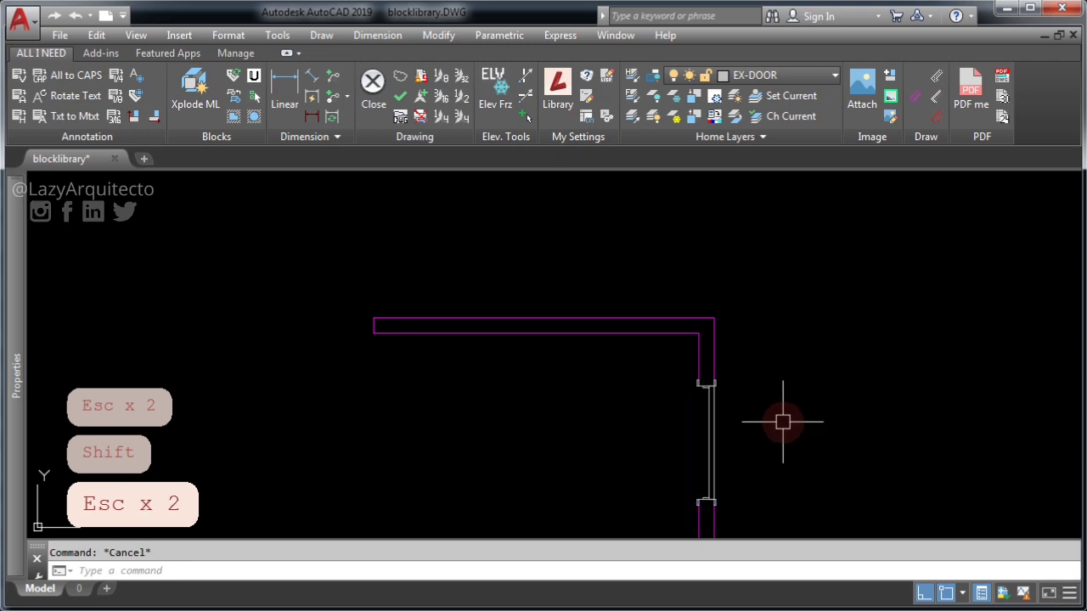
Stretch the shut door wider along the vertical wall with its width grip.
click(714, 416)
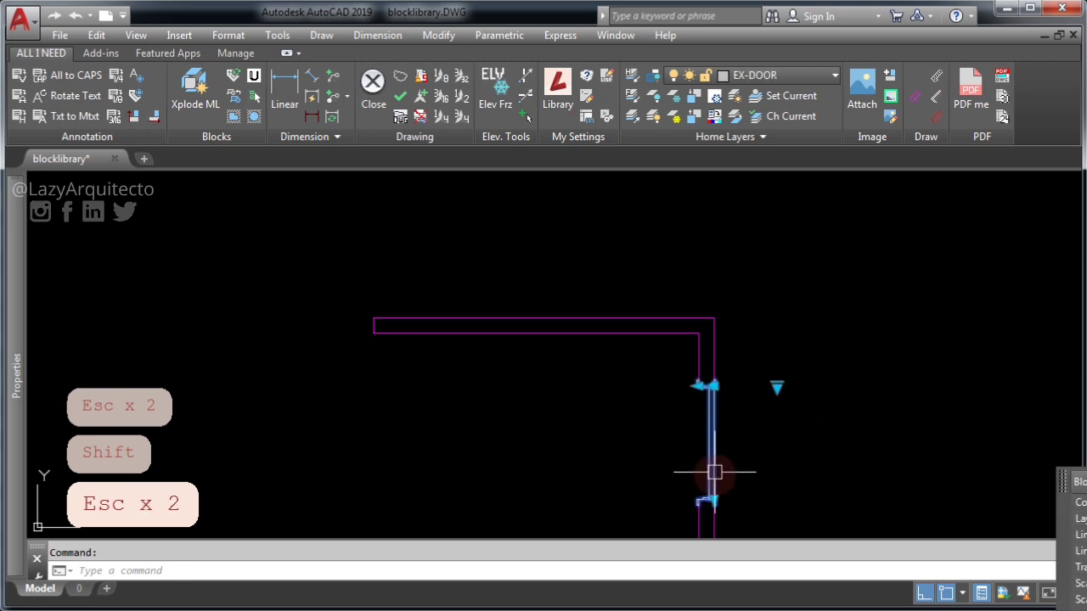
click(713, 500)
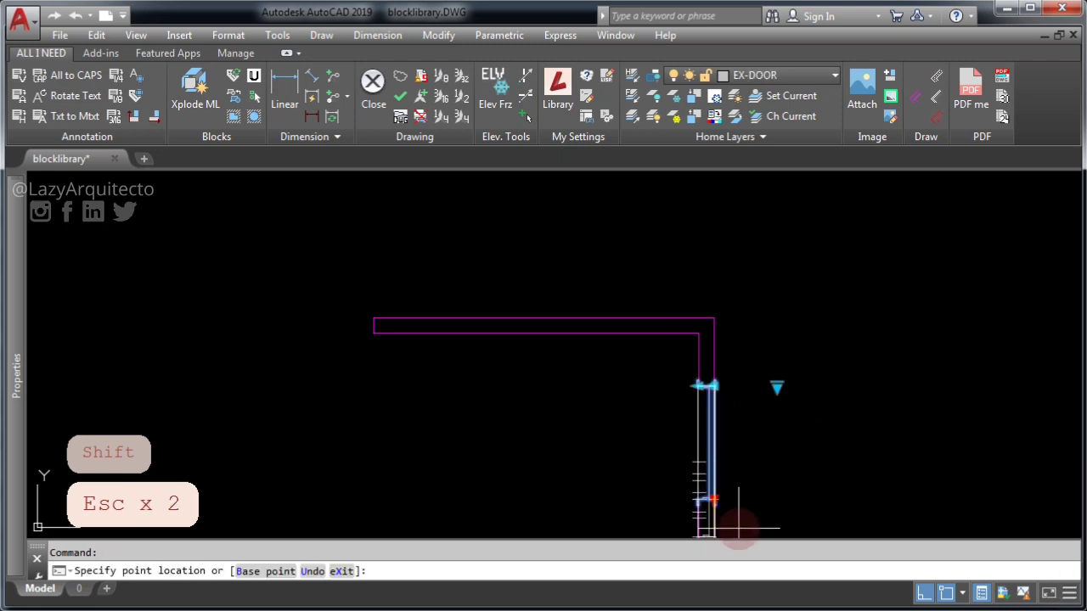
key(Escape)
key(Escape)
key(Escape)
middle_drag(748, 442, 735, 376)
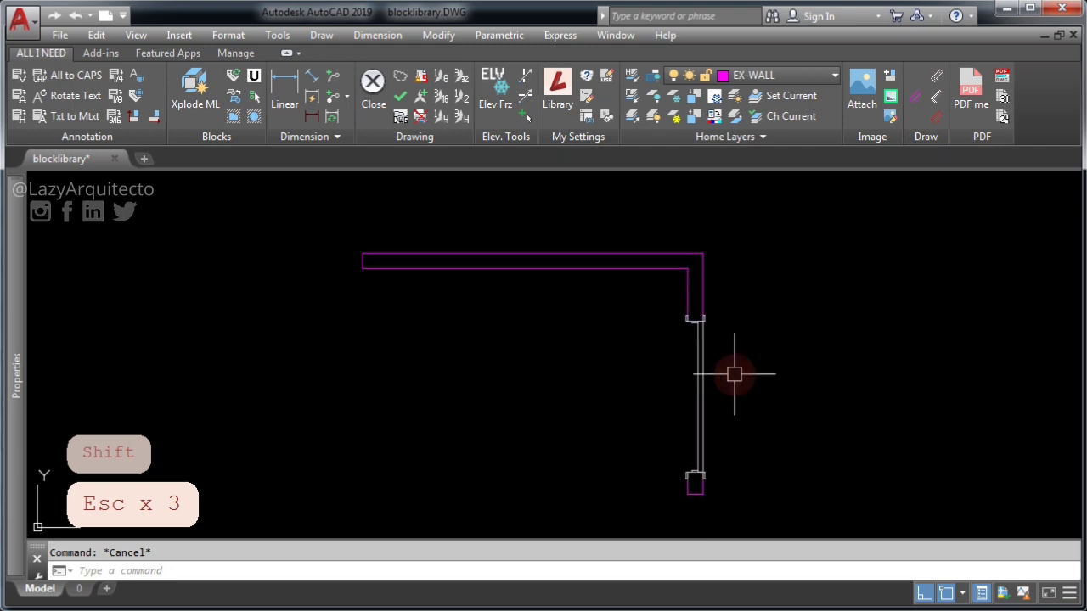
Switch the widened door to the NEW visibility state and deselect it.
click(702, 357)
click(764, 321)
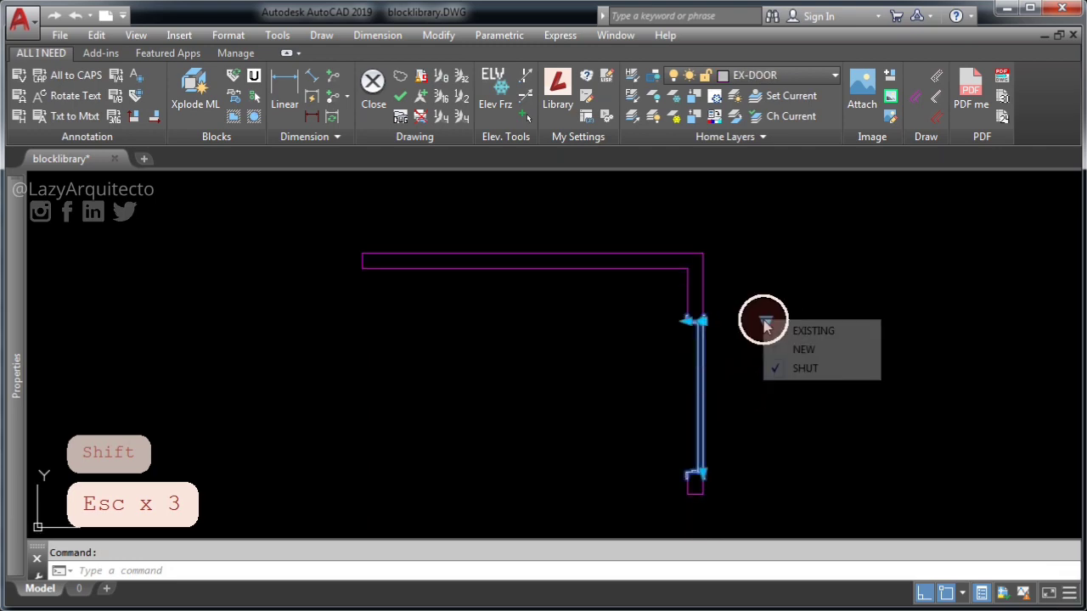
click(798, 357)
key(Escape)
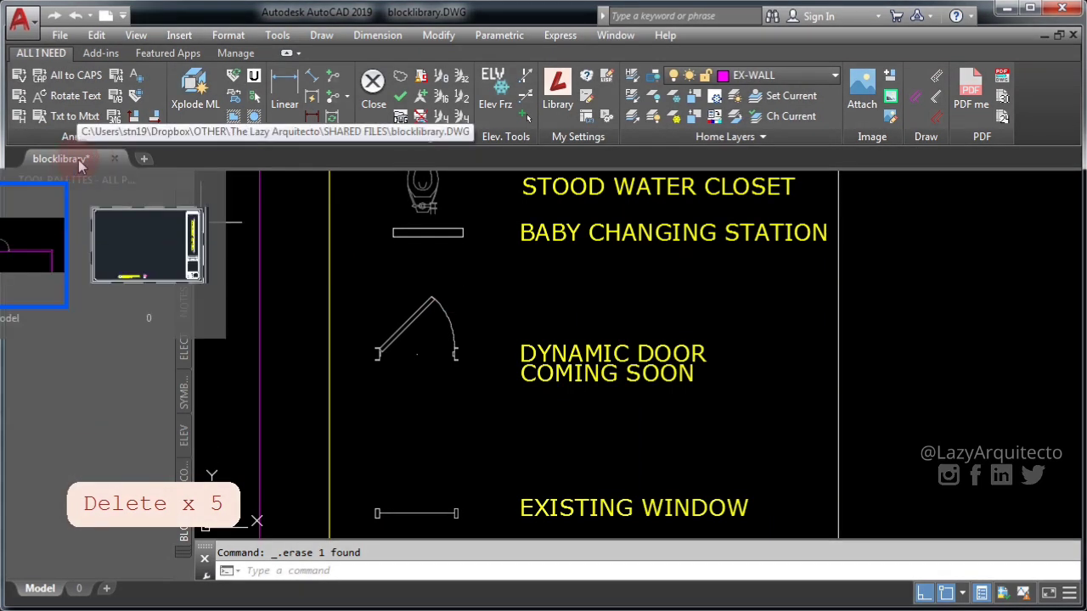
Save the block library drawing and add the dynamic door block to the BLOCKS tool palette.
key(ctrl+s)
click(414, 315)
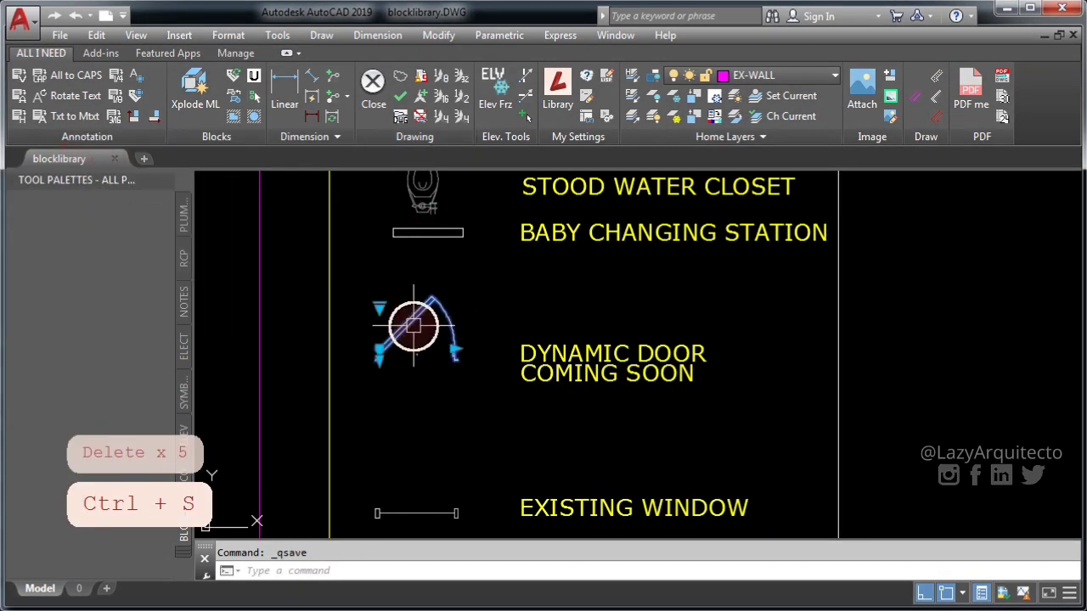
key(Escape)
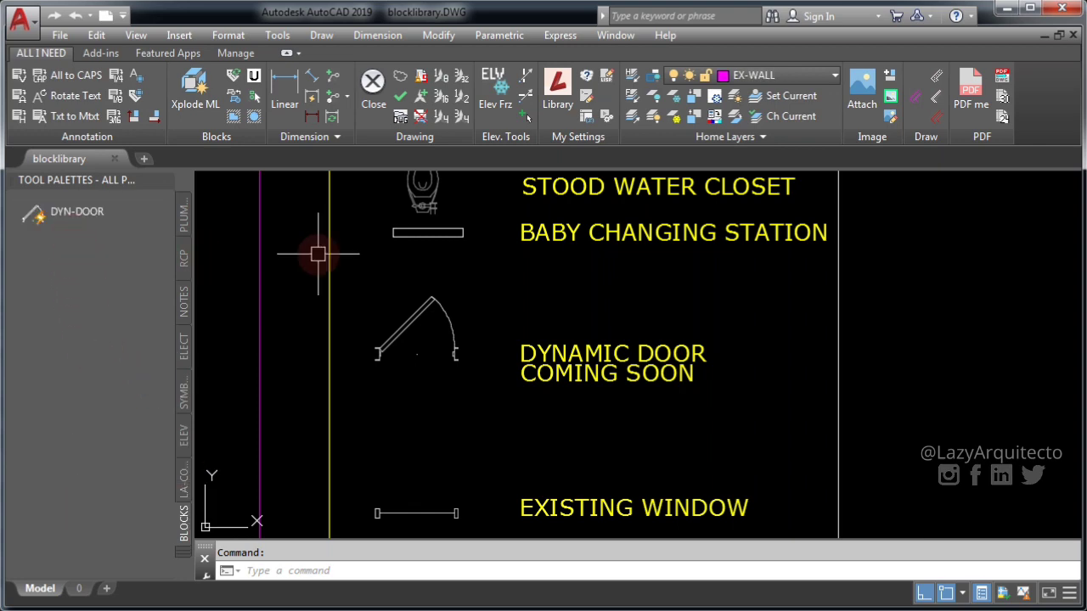
drag(68, 221, 315, 340)
Draw a rectangular room of existing walls as a multiline in an empty area, leaving its upper-left corner open.
scroll(300, 354, down, 6)
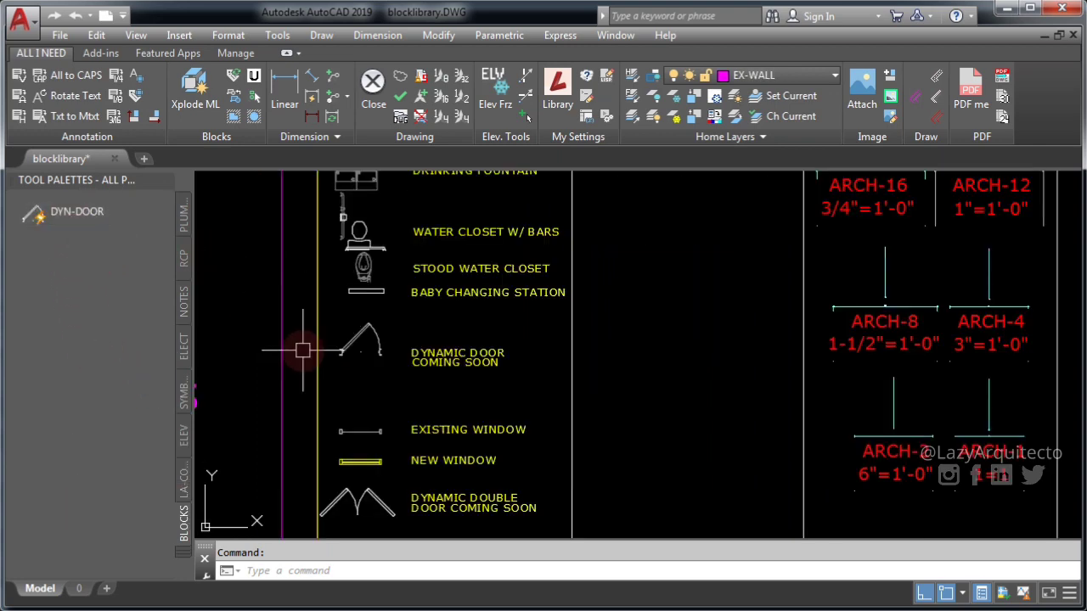
scroll(366, 389, down, 10)
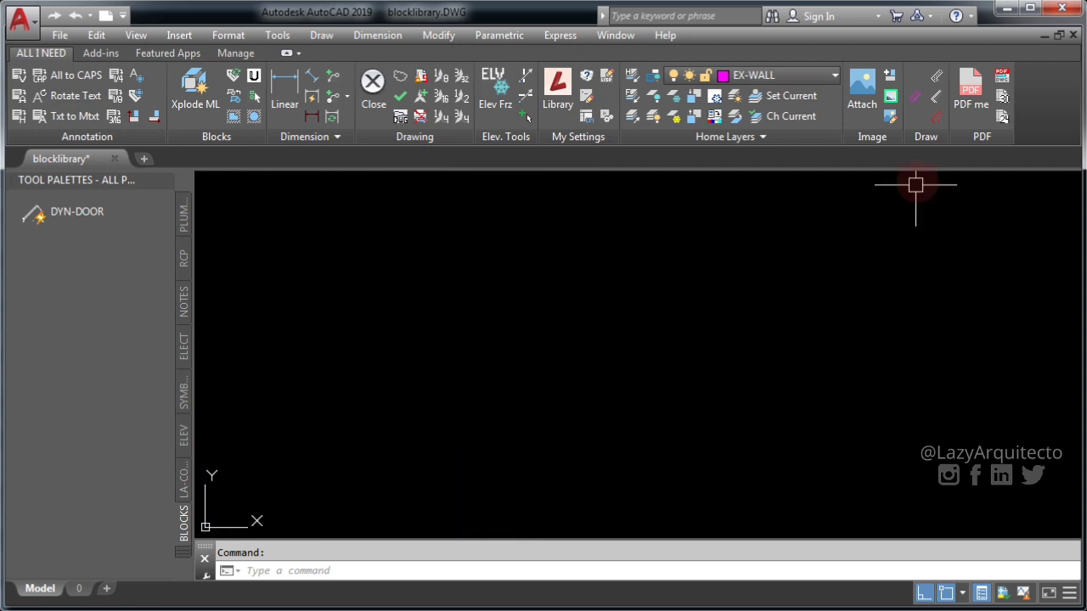
click(916, 98)
click(429, 295)
click(610, 295)
click(611, 413)
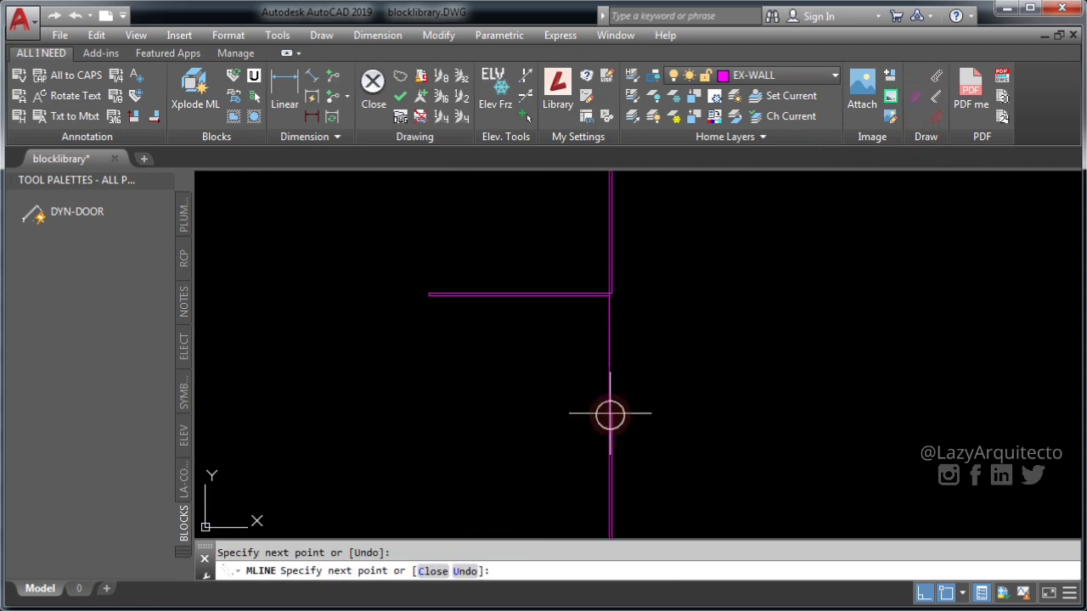
click(422, 409)
key(Escape)
scroll(570, 260, up, 3)
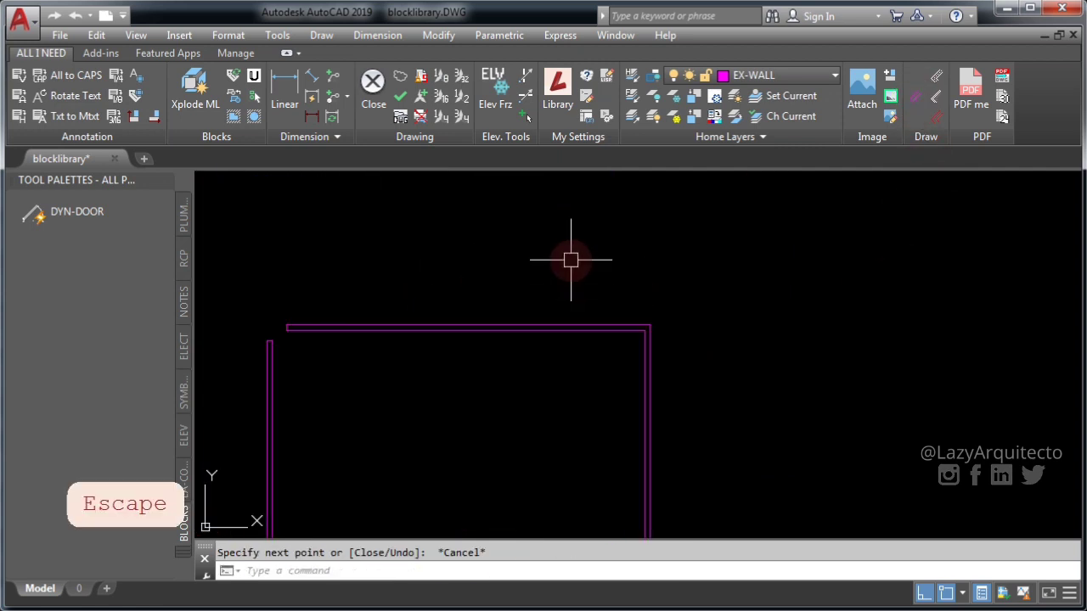
Undo the last change and place the DYN-DOOR block from the tool palette in the room's upper wall.
key(ctrl+z)
scroll(436, 413, up, 3)
mouse_move(489, 367)
middle_down()
mouse_move(475, 382)
mouse_move(364, 399)
middle_up()
click(564, 316)
key(Escape)
Place a second DYN-DOOR block from the tool palette in the room's right-hand wall, just below the upper-right corner.
scroll(807, 392, up, 3)
middle_drag(792, 393, 551, 379)
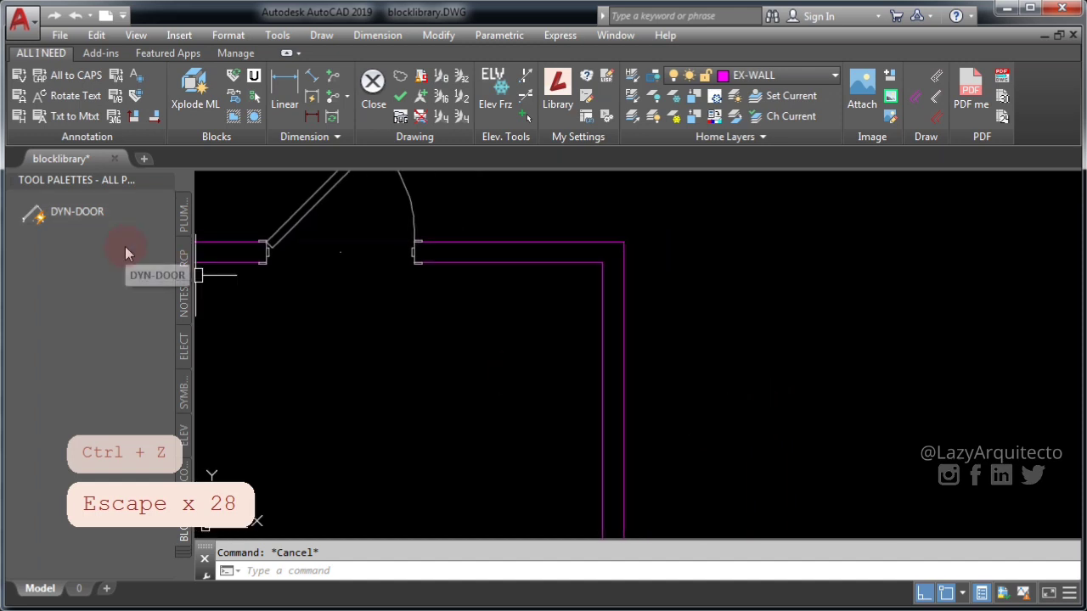
click(73, 213)
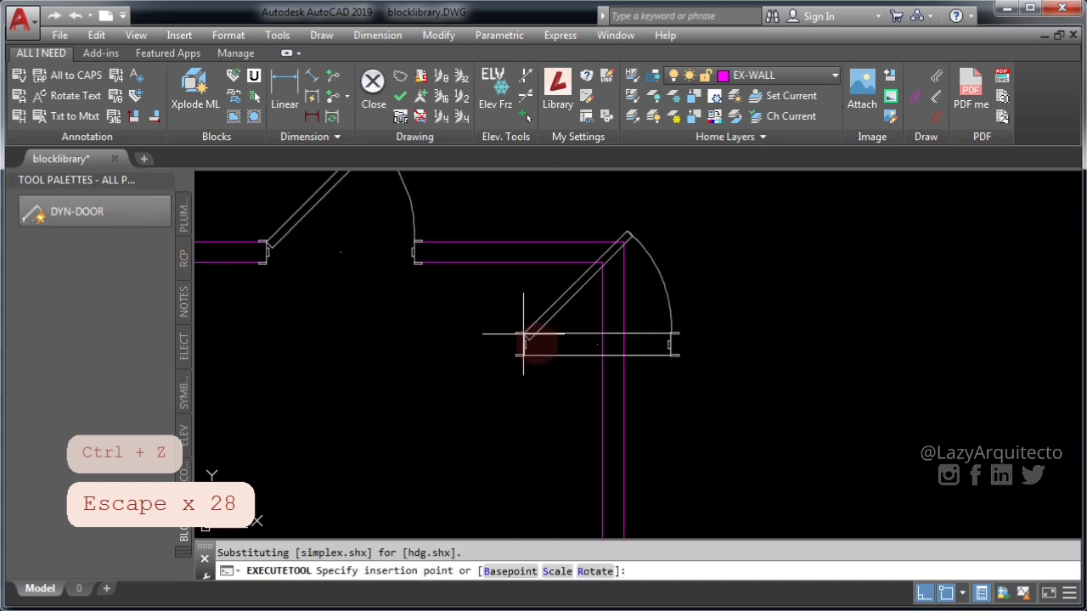
click(624, 335)
scroll(623, 424, up, 2)
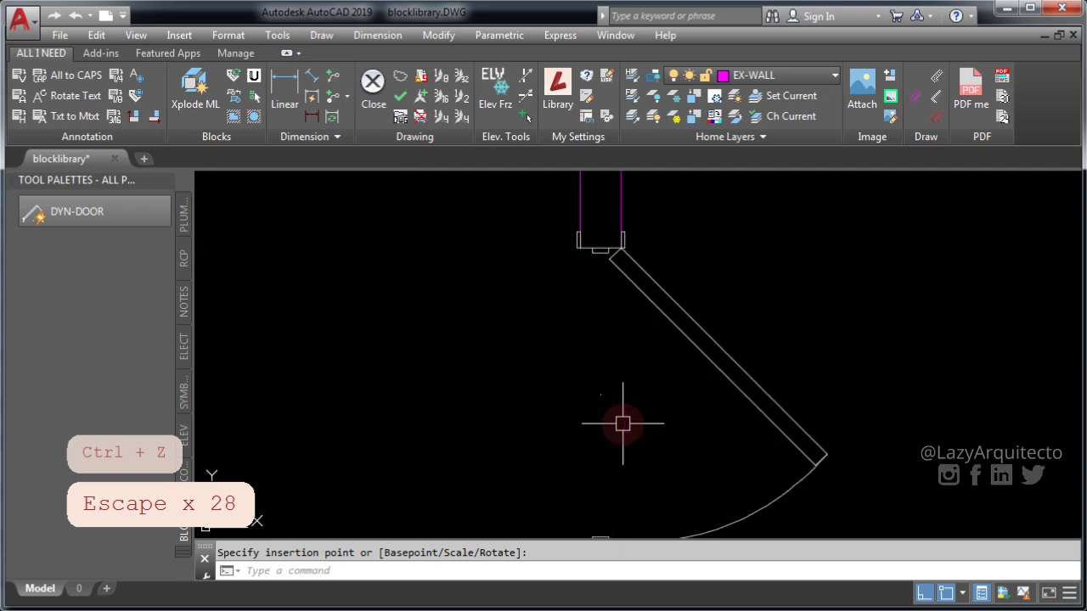
scroll(764, 348, down, 2)
middle_drag(764, 348, 775, 382)
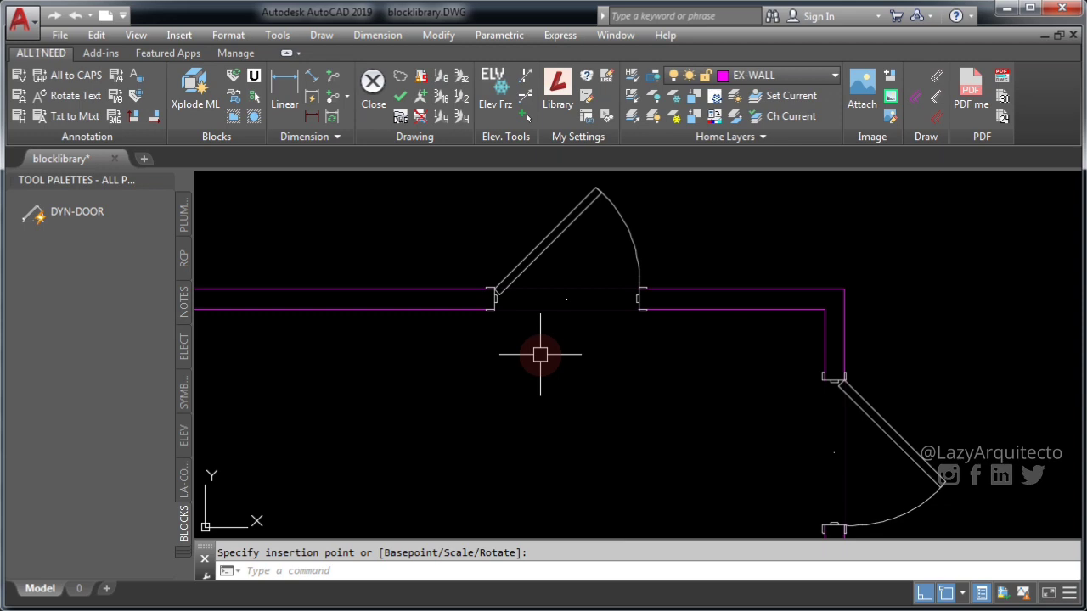
Draw a small rectangle above the room's upper wall and add it to the BLOCKS tool palette as a Polyline tool.
scroll(540, 355, down, 3)
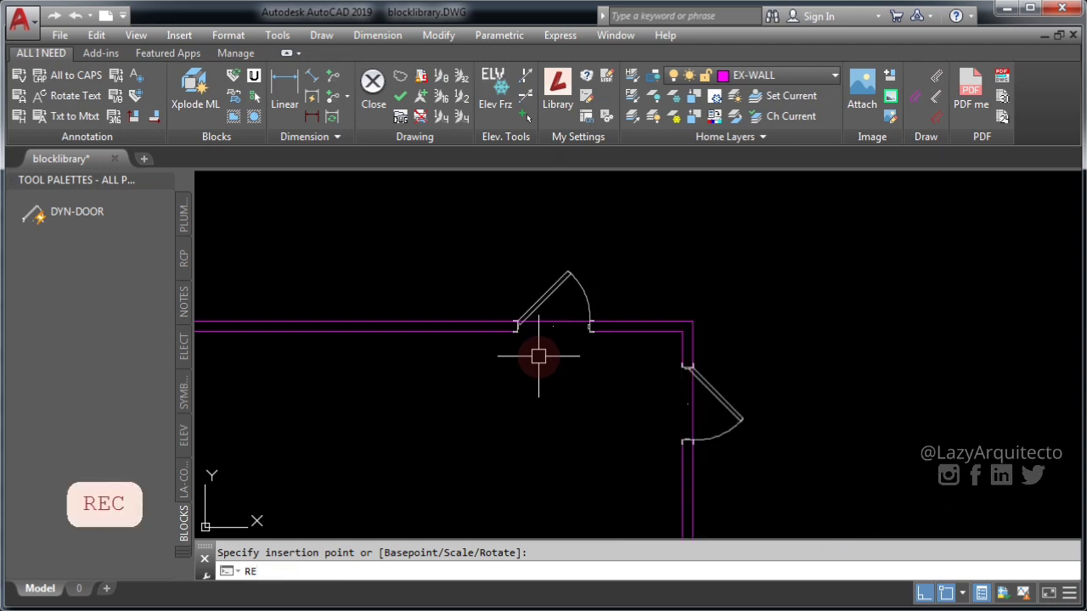
key(space)
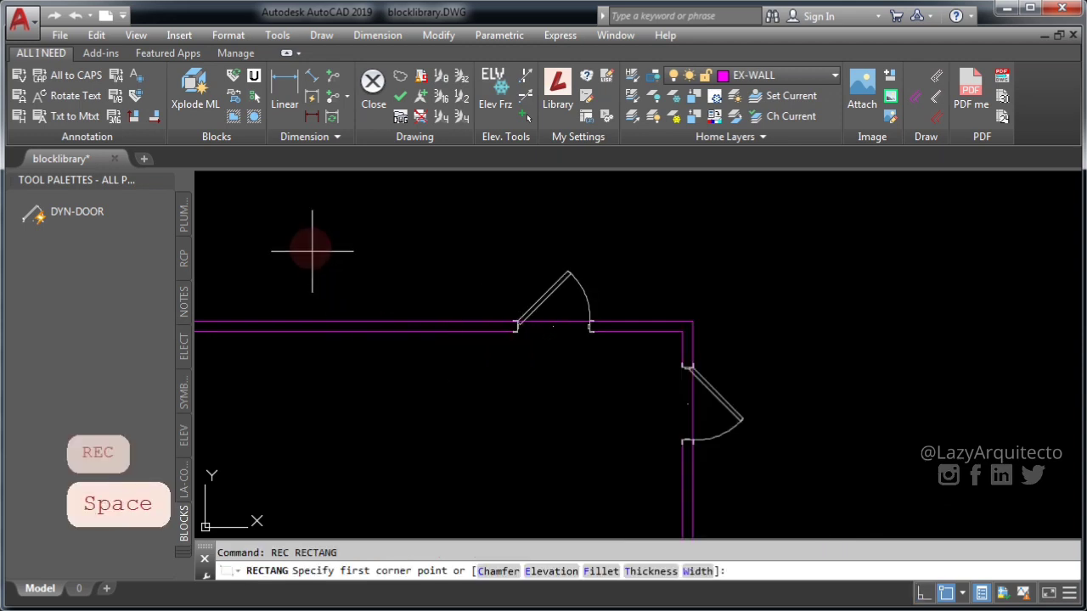
click(314, 244)
click(354, 278)
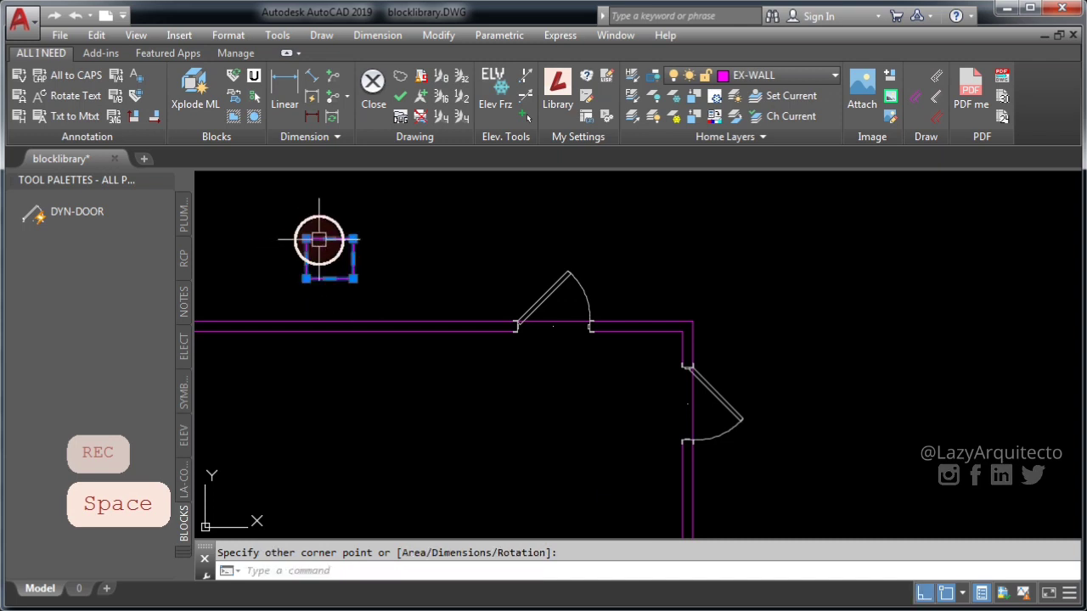
click(321, 241)
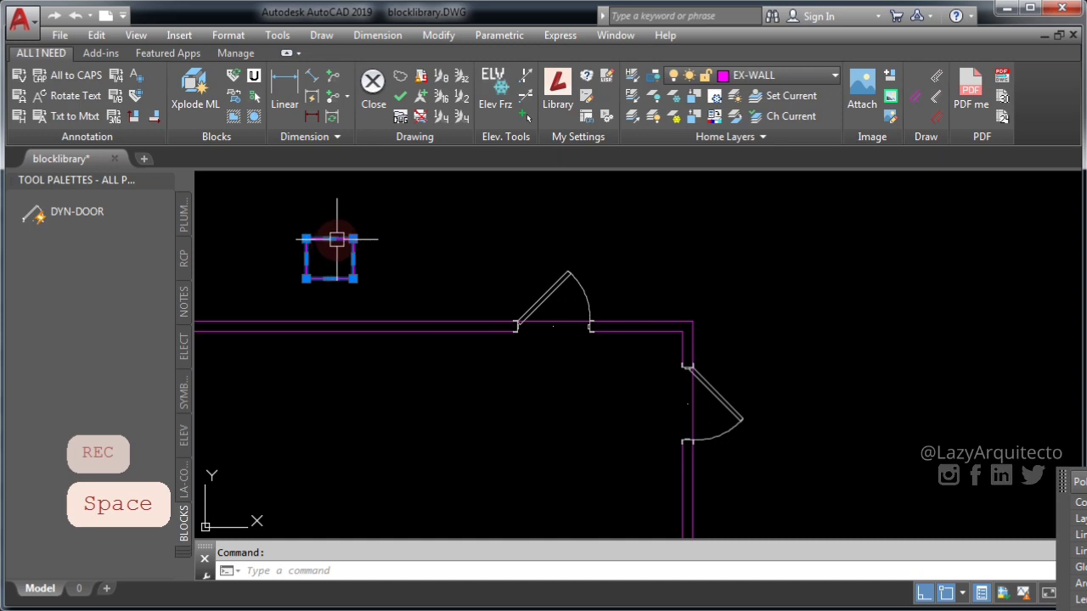
key(Escape)
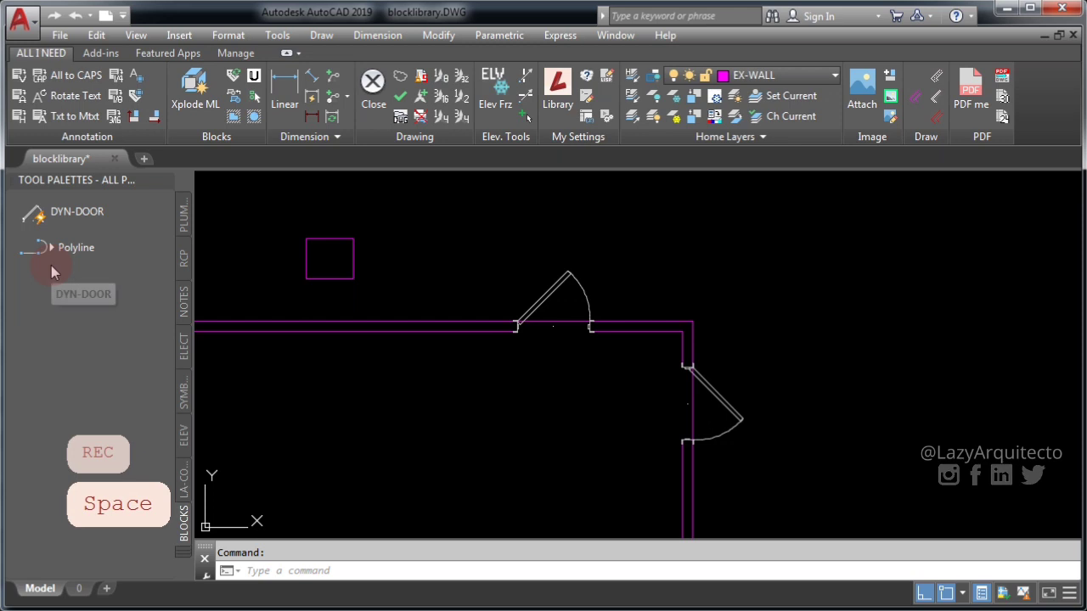
Open the properties of the palette's Polyline tool and name it DYN-DOOR.
right_click(68, 253)
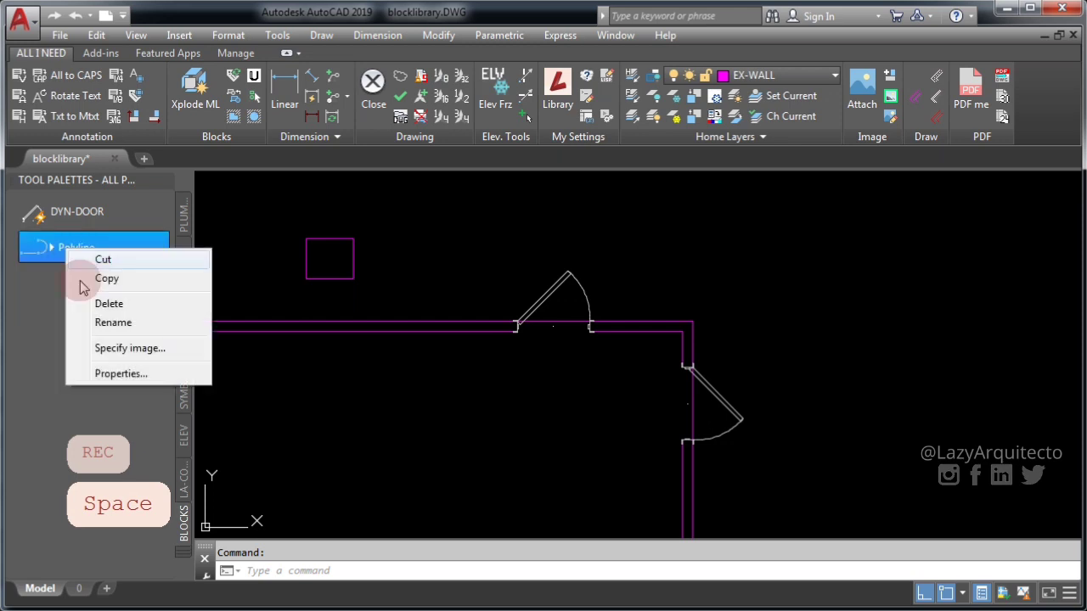
click(119, 375)
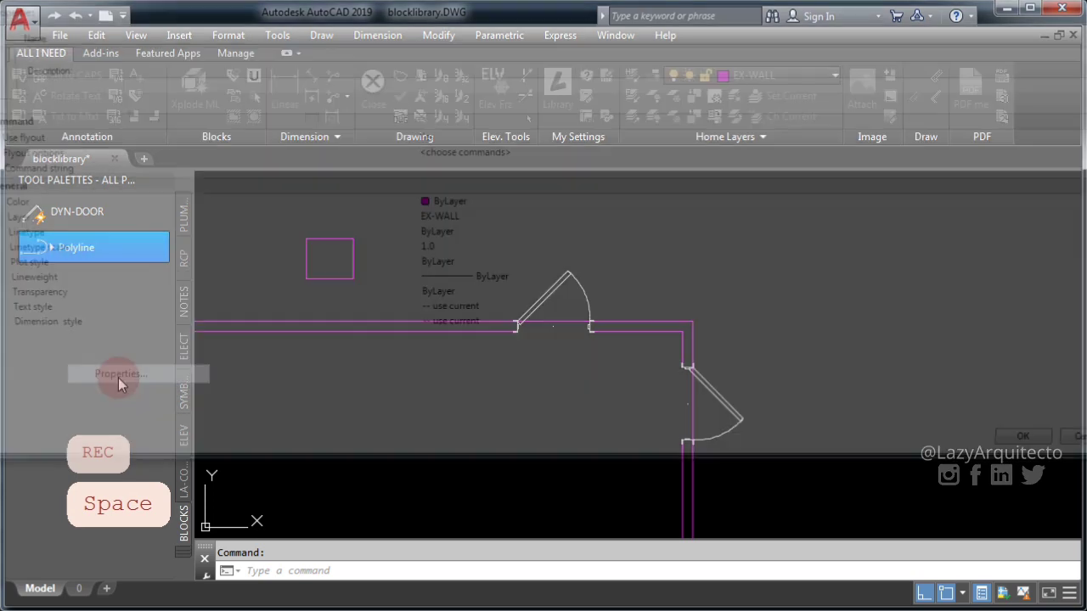
click(48, 54)
drag(108, 10, 194, 260)
click(498, 259)
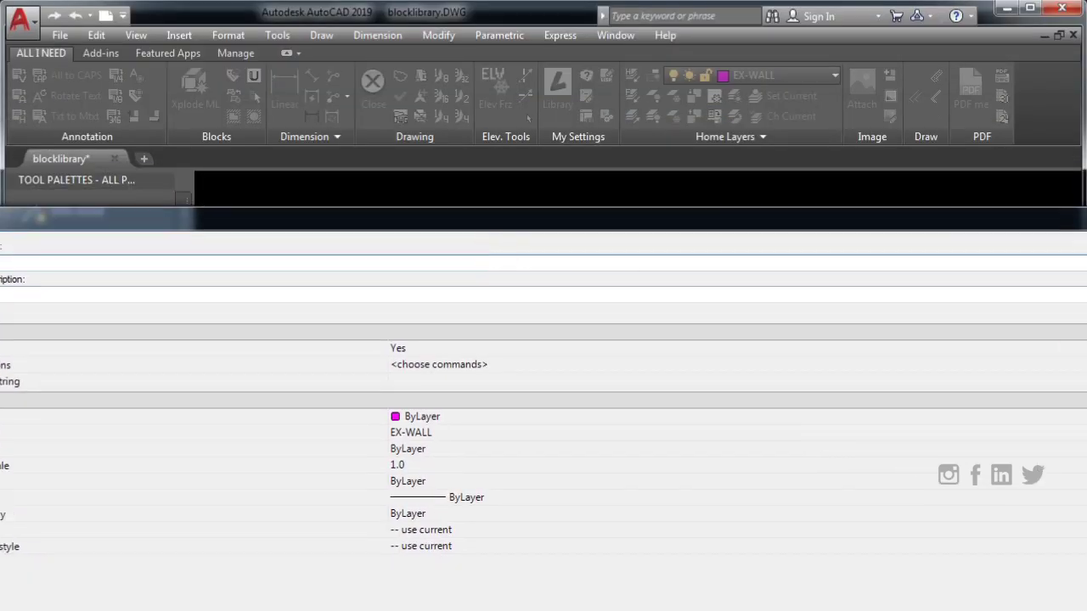
drag(1085, 332, 485, 332)
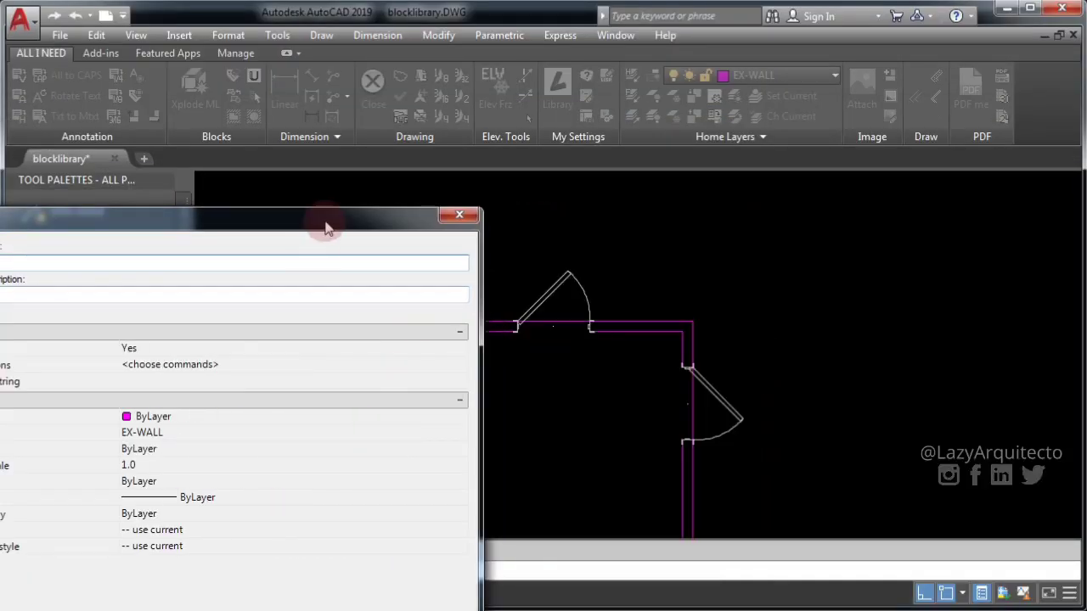
drag(327, 226, 704, 189)
click(442, 246)
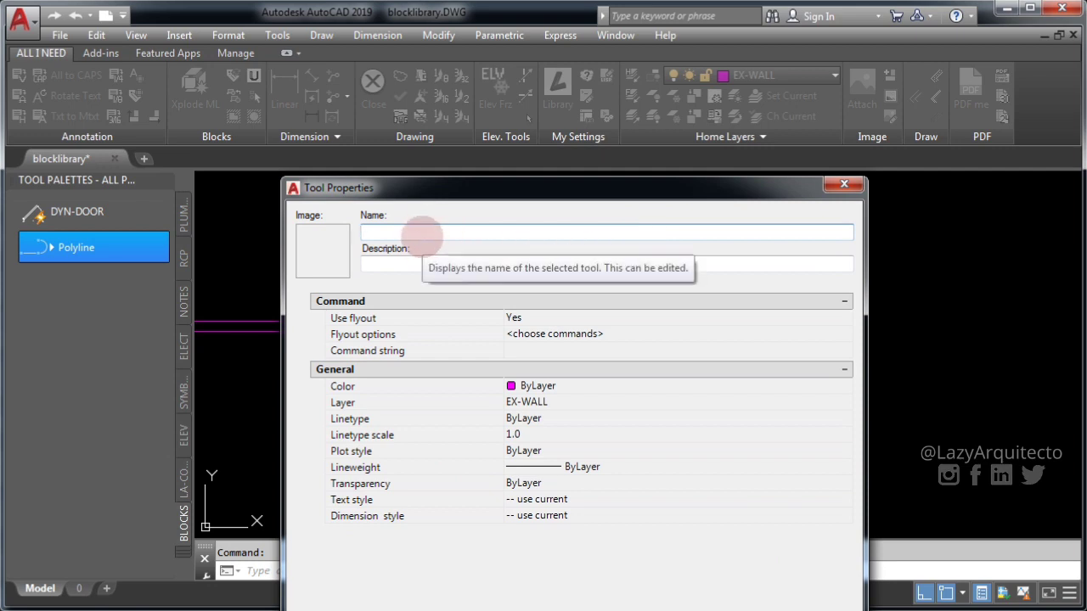
text(DYN-DOOR)
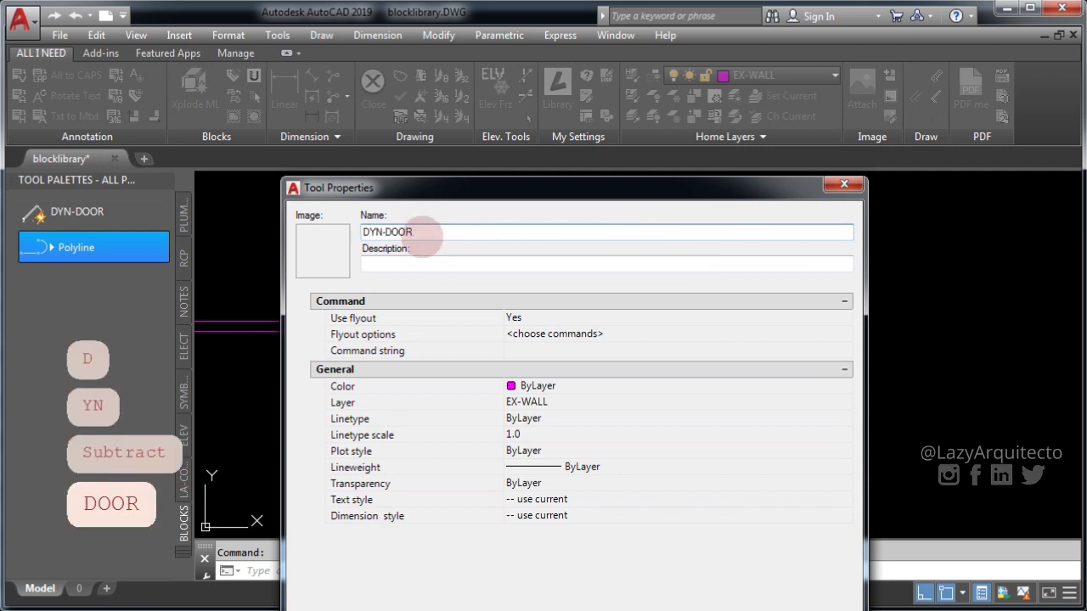
Specify the DYN-DOOR door picture from TOOL PALETTE-2018\Palettes\Images as the tool's light theme image.
right_click(348, 260)
click(378, 263)
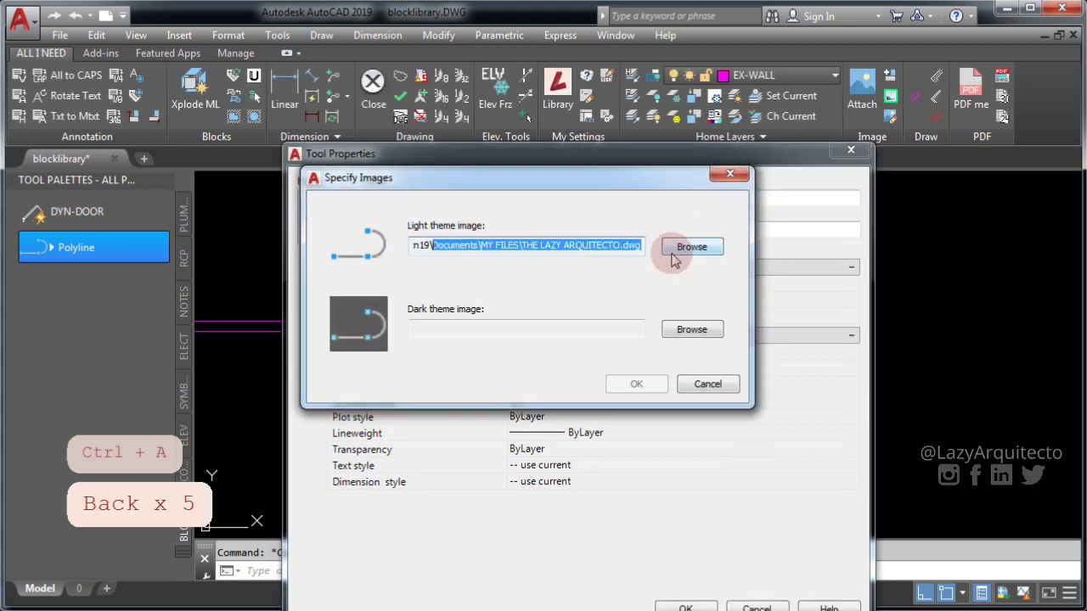
click(675, 252)
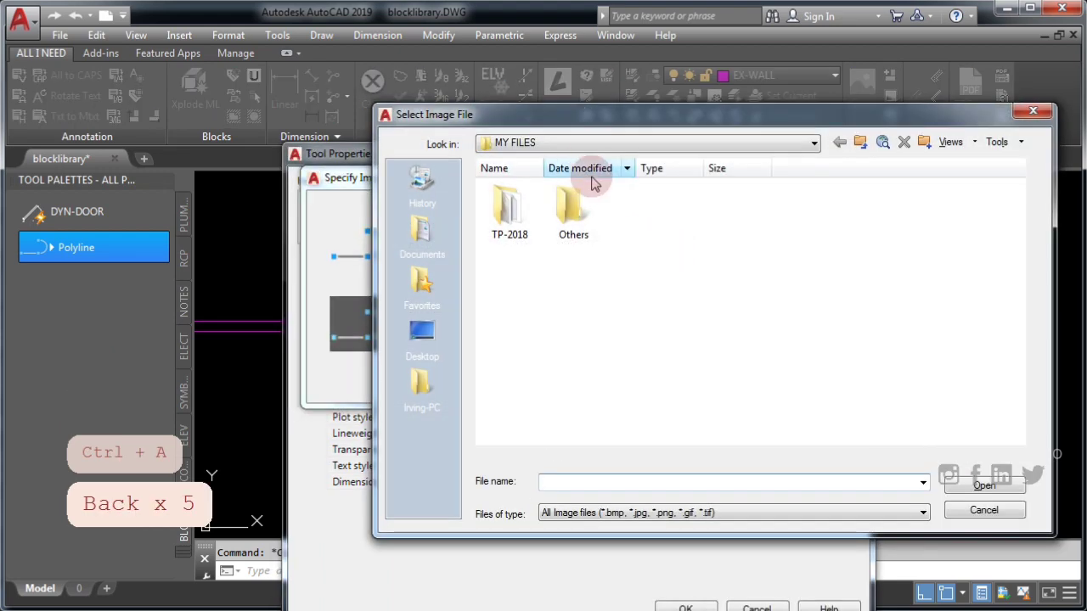
click(422, 392)
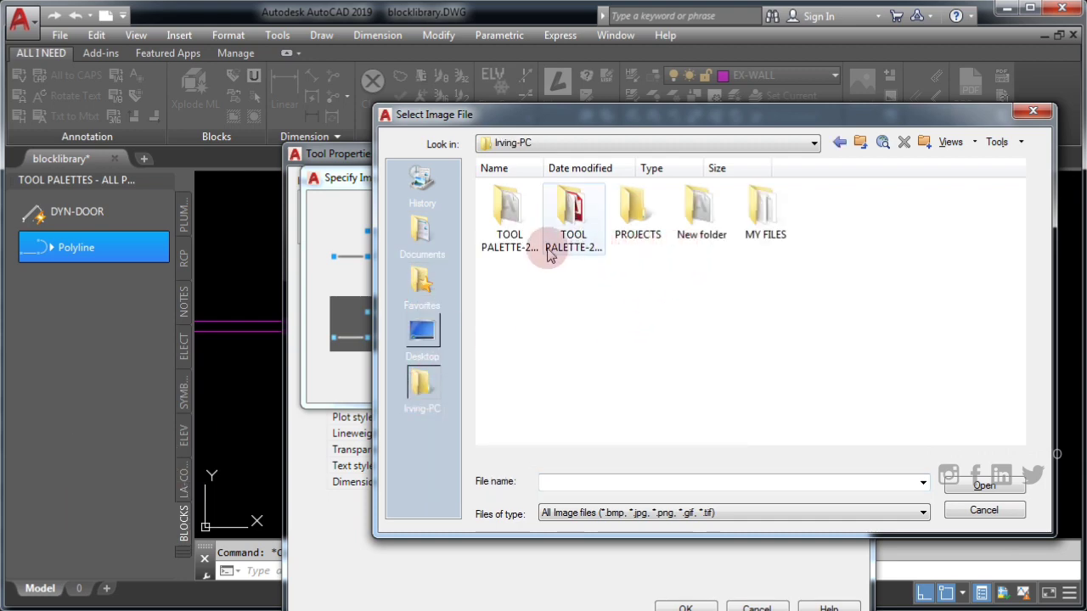
click(524, 218)
double_click(574, 213)
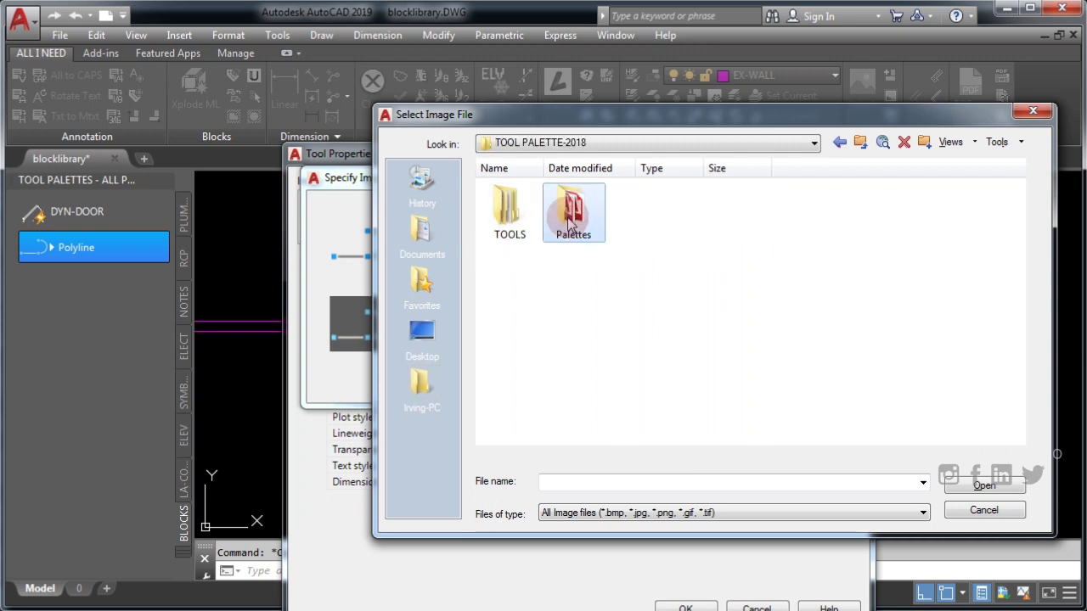
double_click(575, 219)
double_click(516, 210)
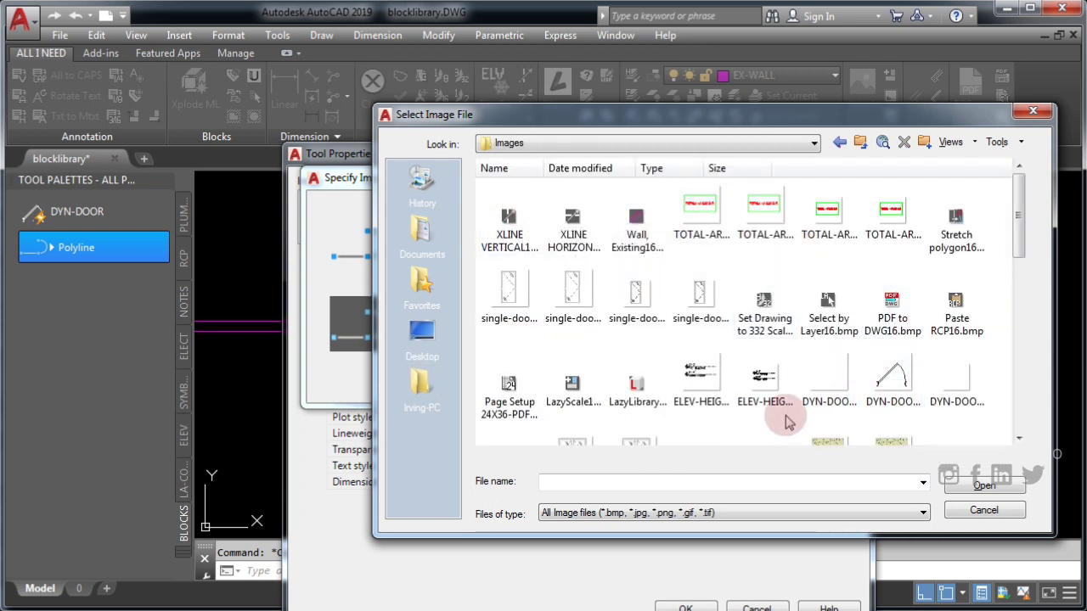
click(898, 397)
click(984, 486)
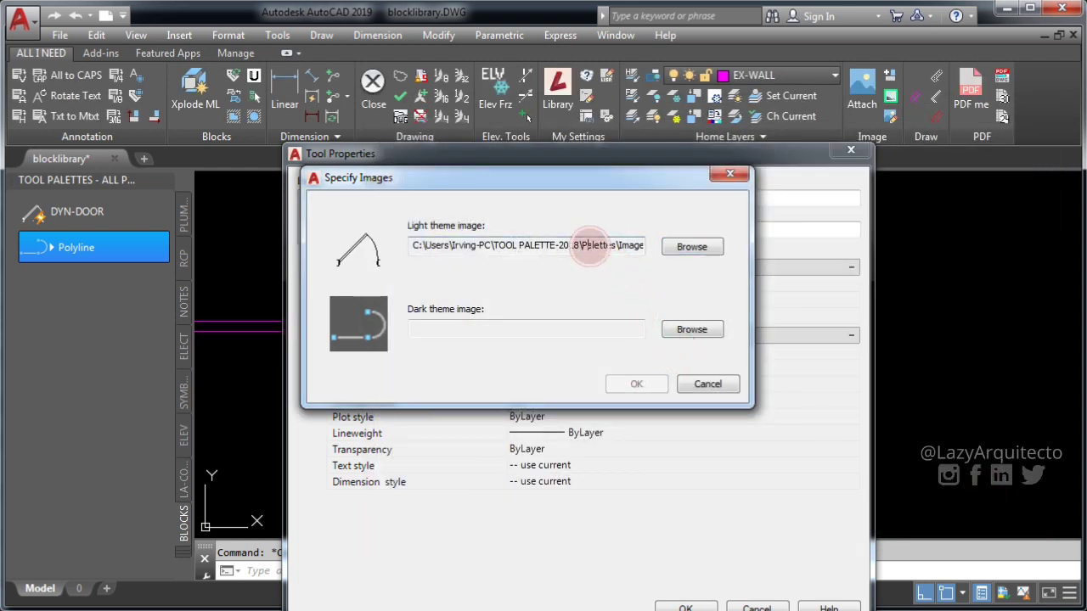
Use the same door picture as the tool's dark theme image and accept both images.
key(ctrl+a)
key(ctrl+a)
click(692, 329)
click(878, 386)
click(984, 486)
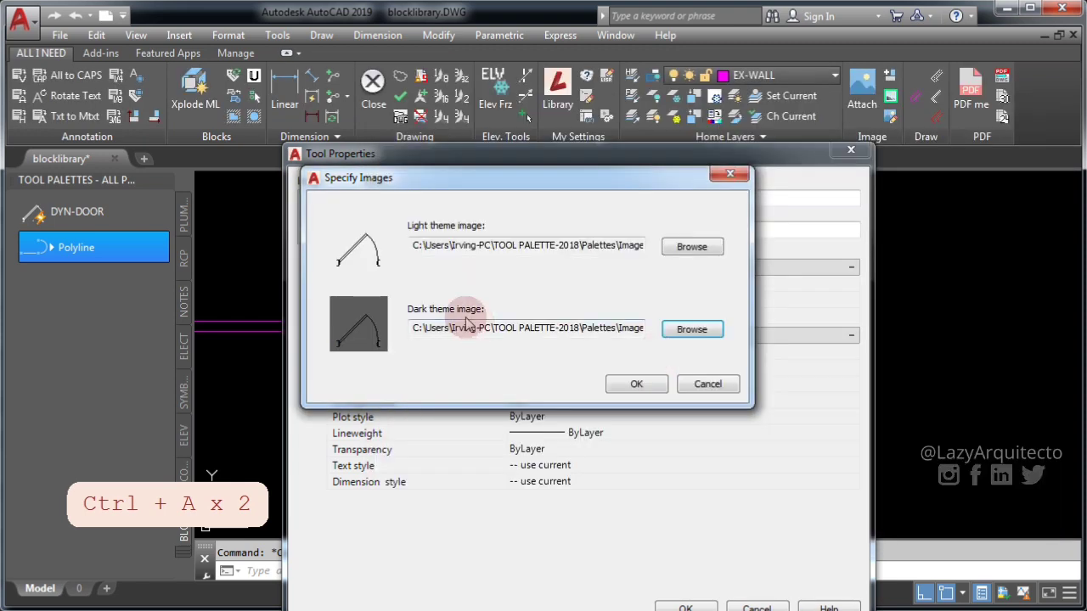
click(617, 386)
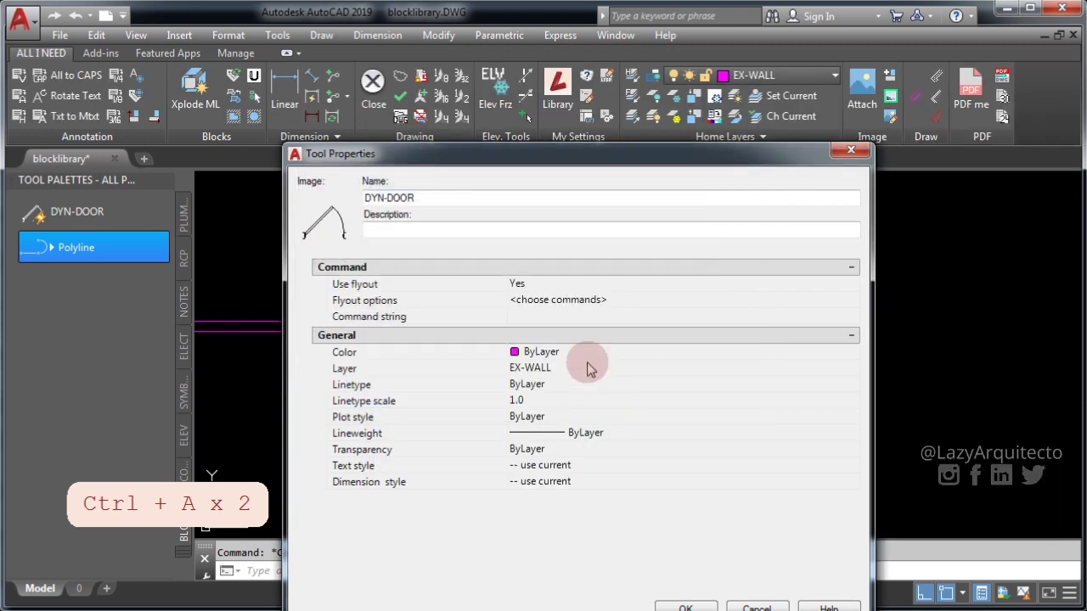
Set the tool's Use flyout option to No.
click(547, 301)
key(ctrl+v)
key(Return)
click(546, 285)
click(548, 285)
Remove _pline from the tool's command string, keeping only ^C^C.
click(546, 316)
click(552, 317)
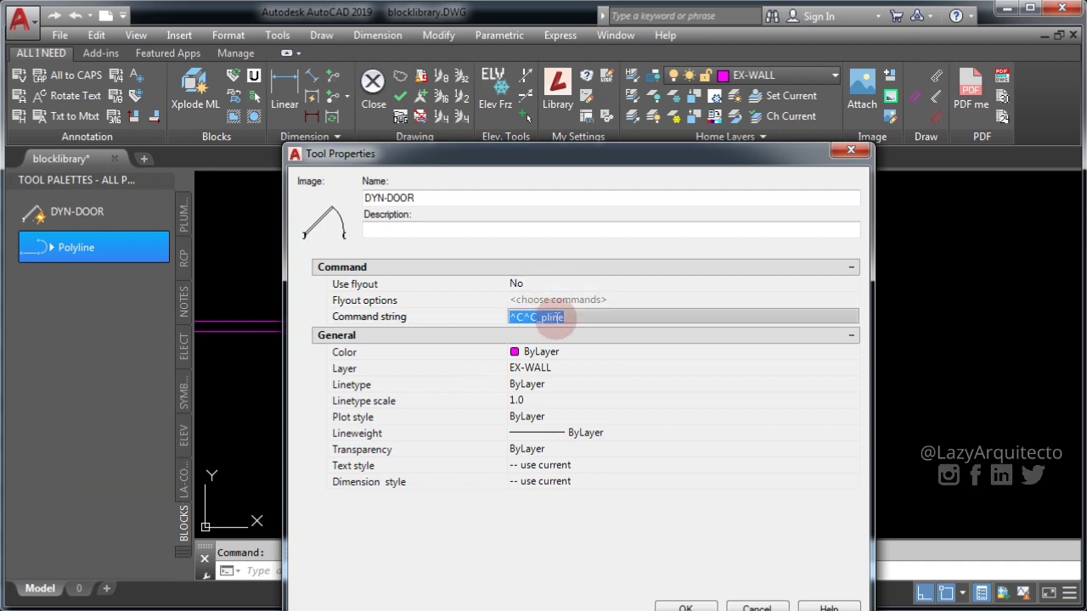
click(564, 317)
drag(574, 318, 543, 316)
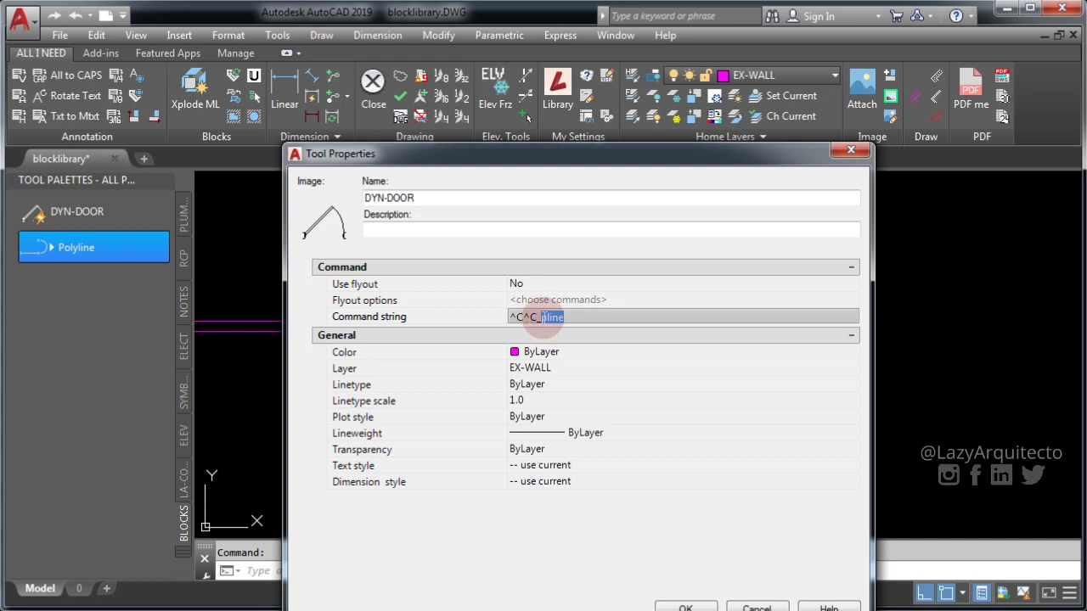
key(BackSpace)
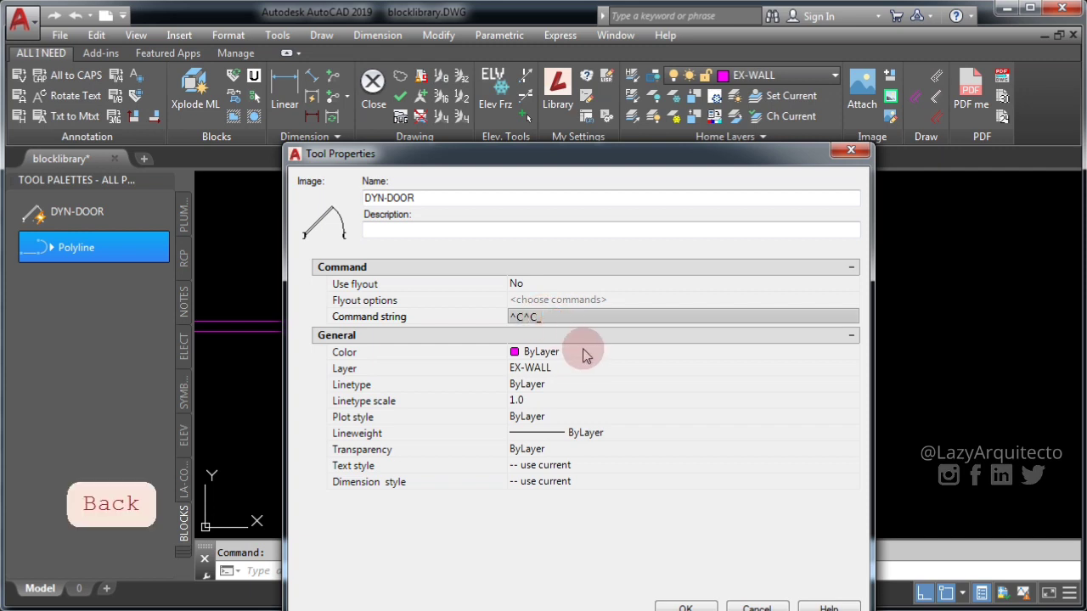
key(BackSpace)
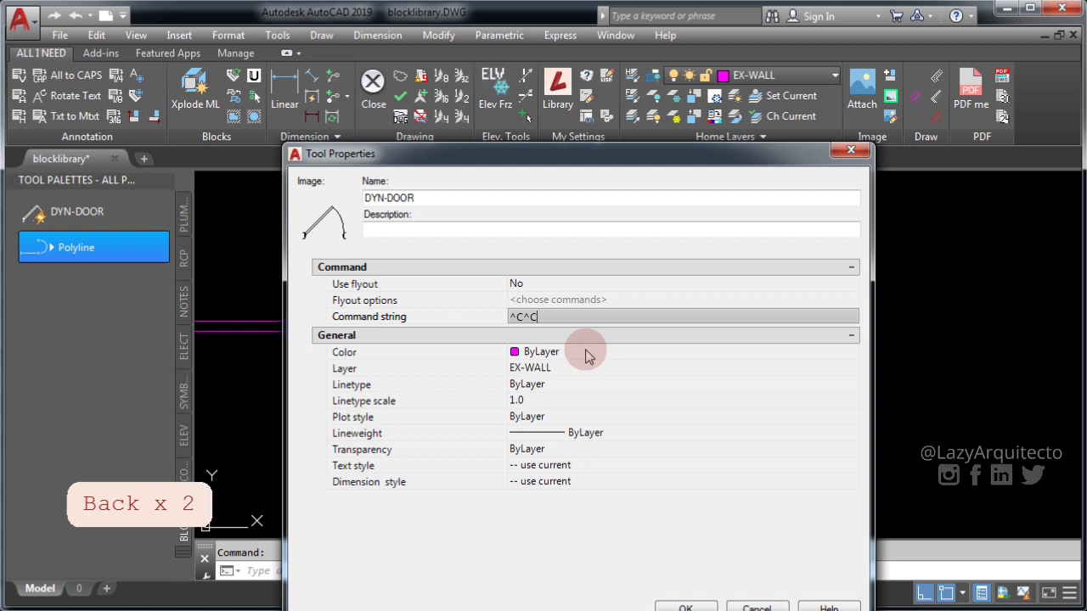
Insert an asterisk at the beginning of the tool's command string, before ^C^C.
key(Left)
key(Left)
key(Left)
key(Left)
key(Left)
key(Left)
key(Left)
key(Left)
key(Left)
key(Left)
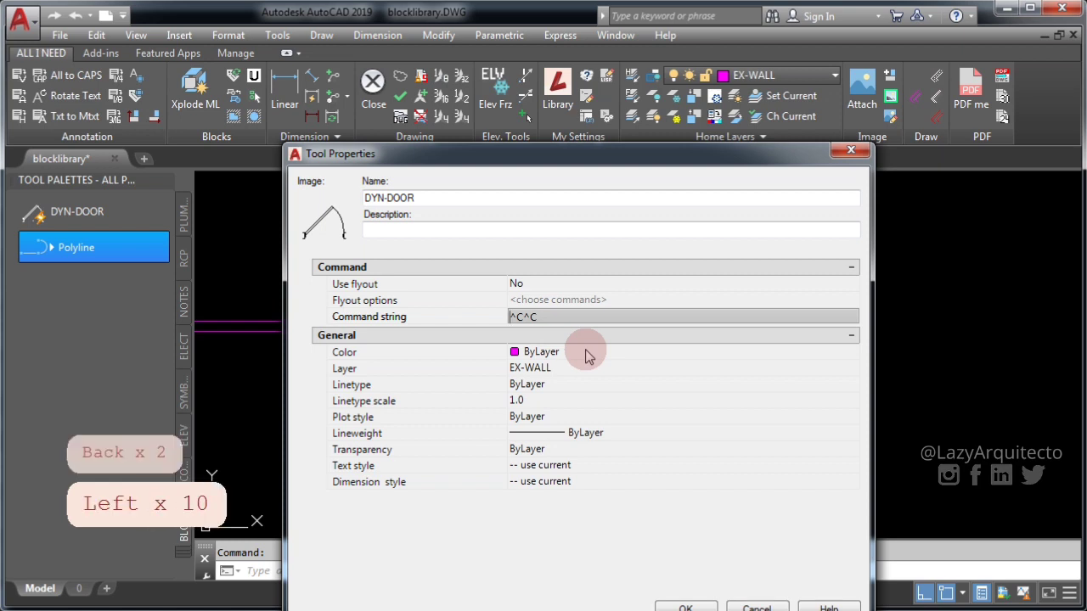
text(*)
Append -INSERT; after *^C^C in the tool's command string.
key(Right)
key(Right)
key(Right)
key(Right)
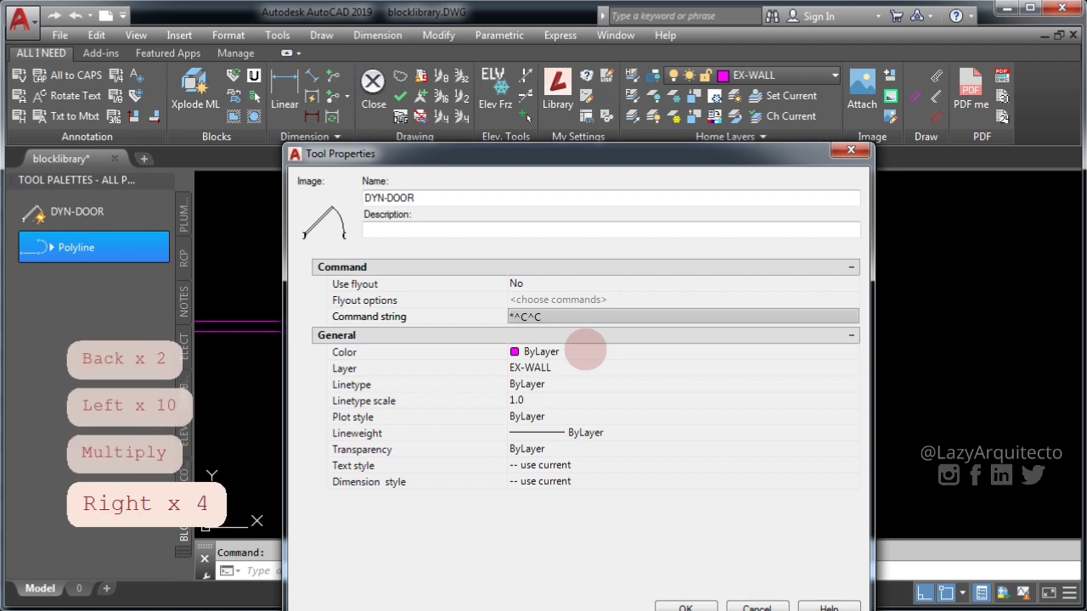
text(-)
key(Caps_Lock)
text(I)
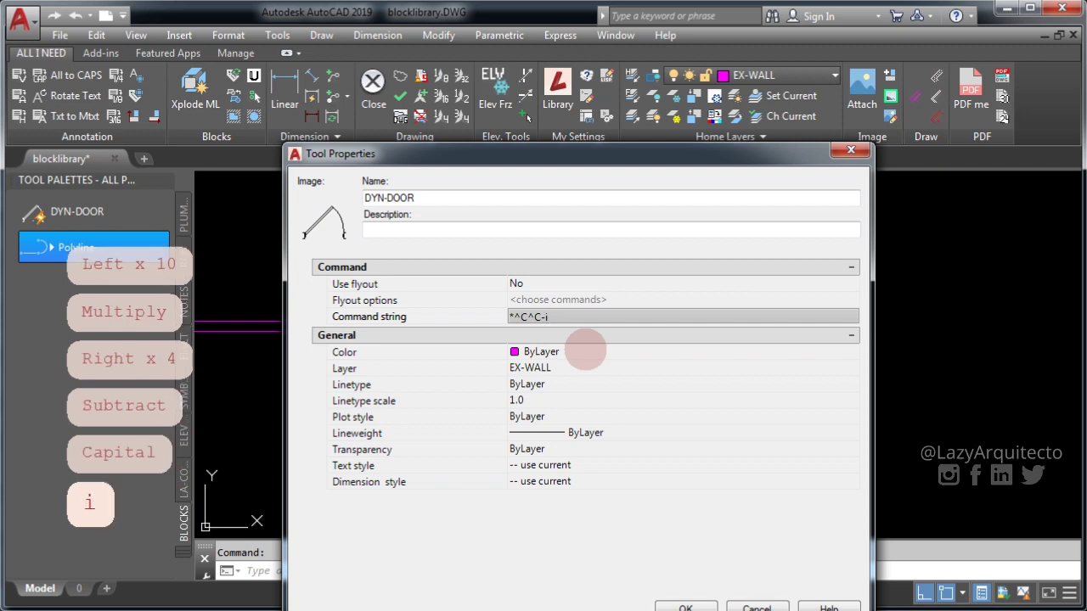
key(BackSpace)
key(Caps_Lock)
text(INSER)
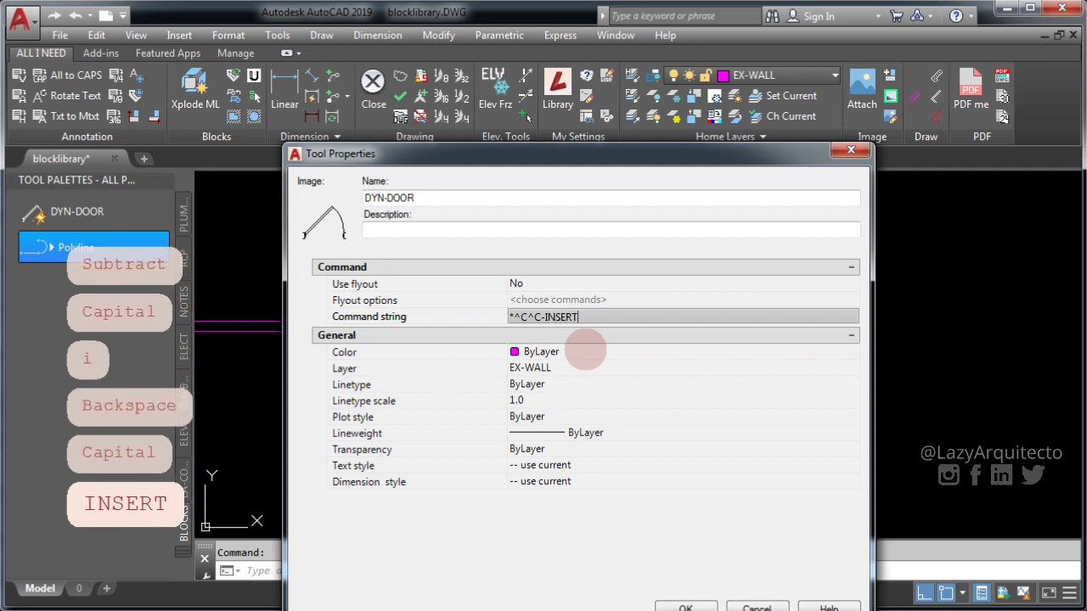
text(T;)
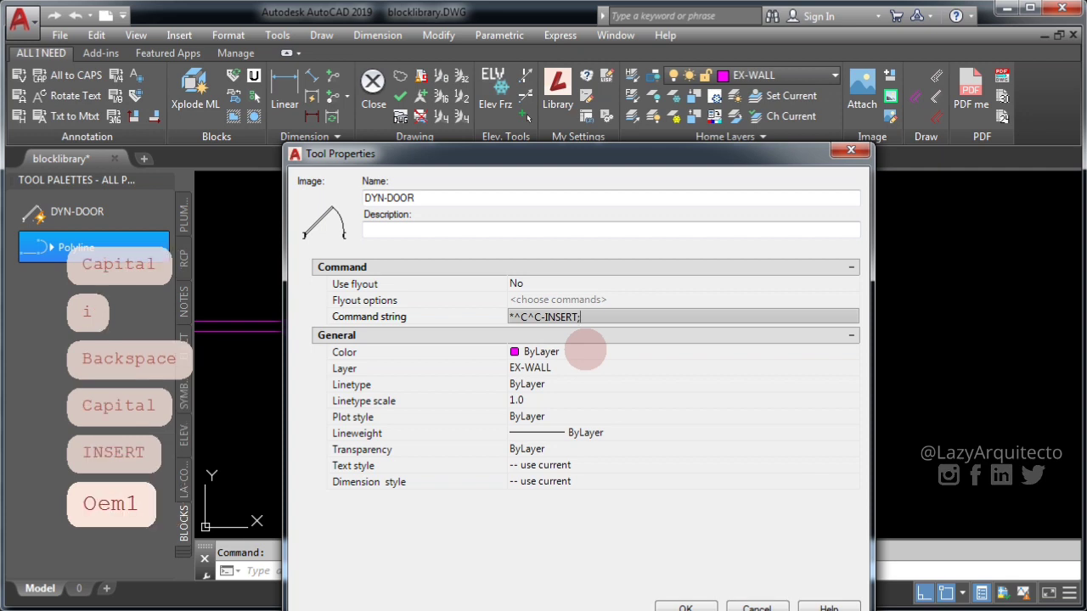
Extend the command string with the block name and placement responses DYN-DOOR;\;;;.
text(DY)
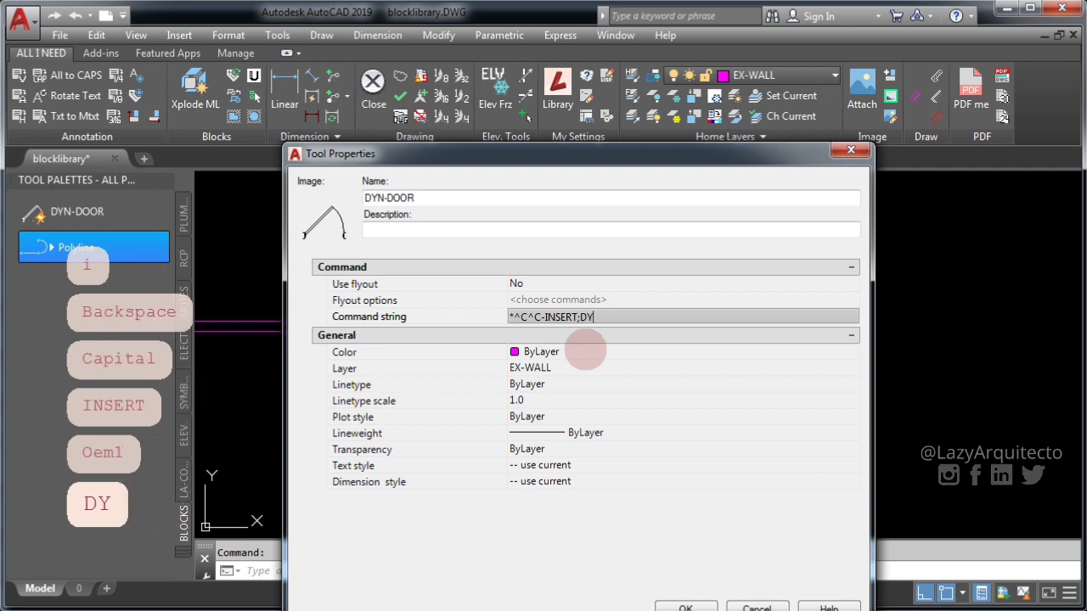
text(N-DOOR)
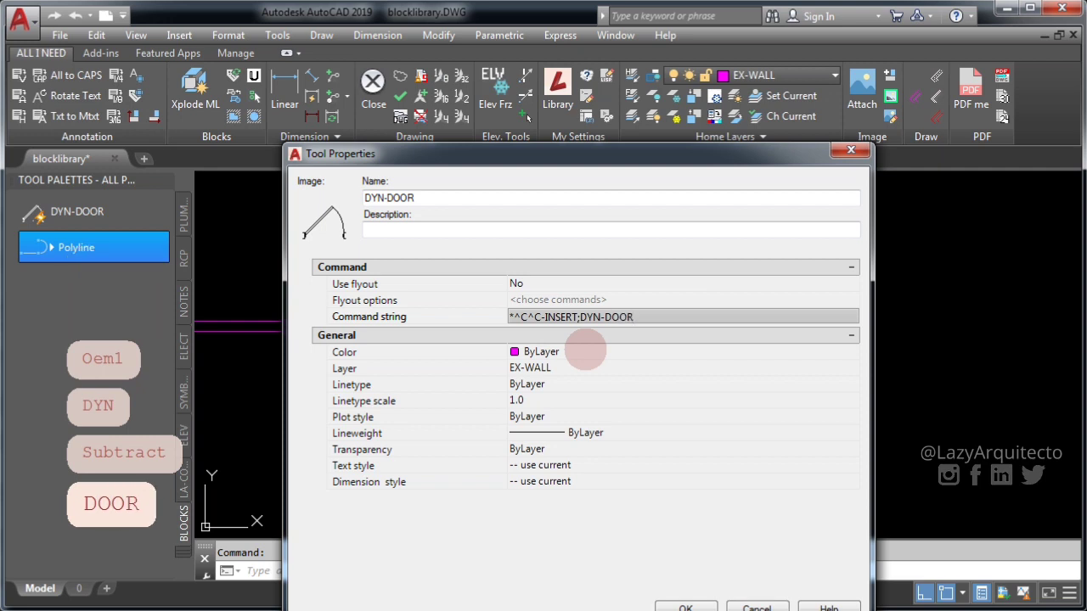
text(;)
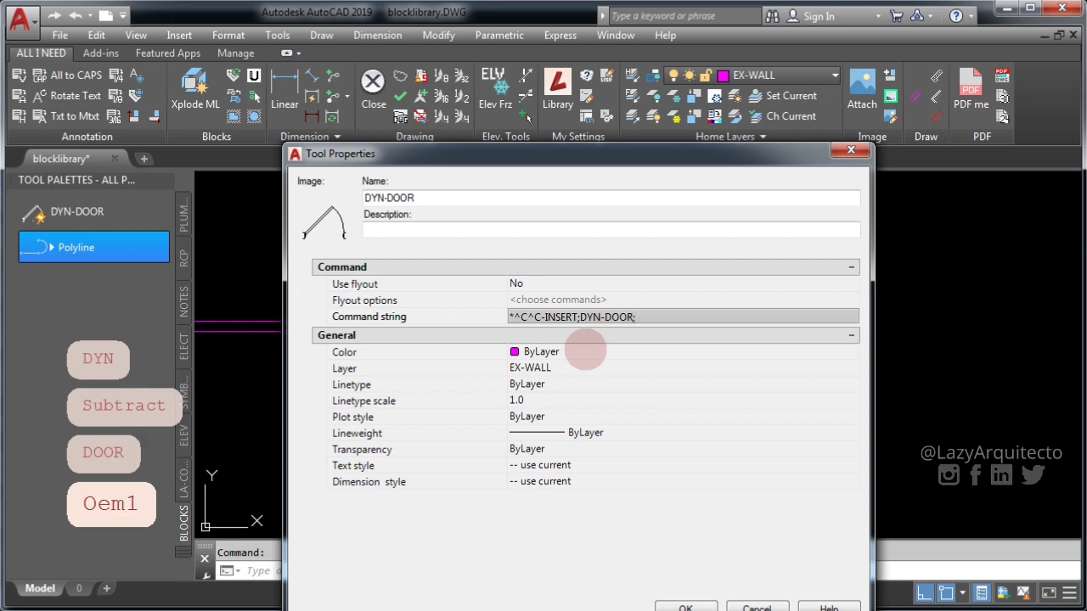
text(\)
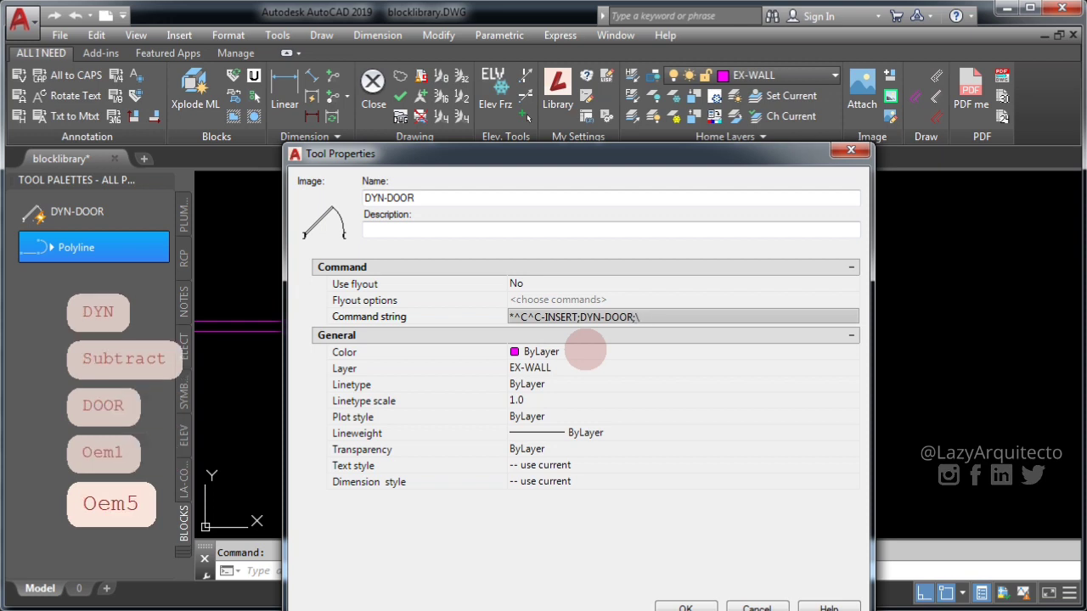
text(;;;)
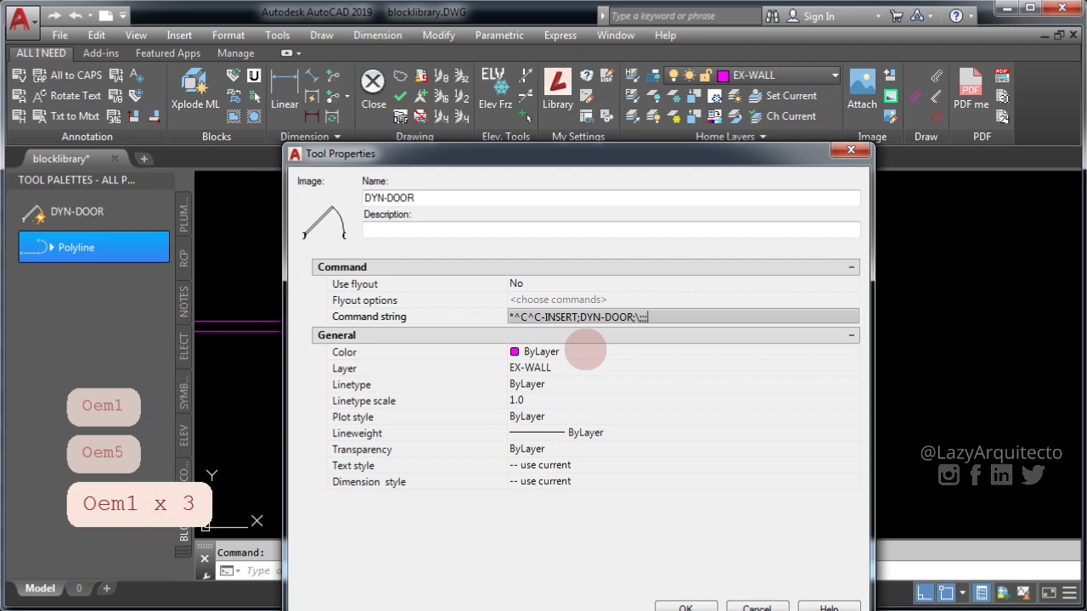
text(;_)
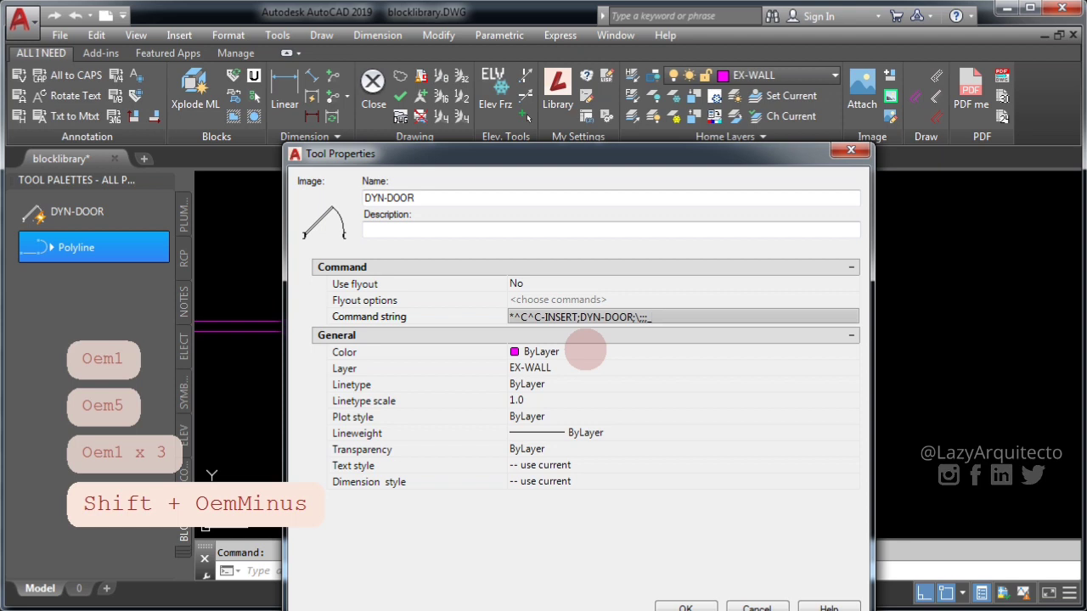
text(EX)
key(BackSpace)
key(BackSpace)
text(XPLOD)
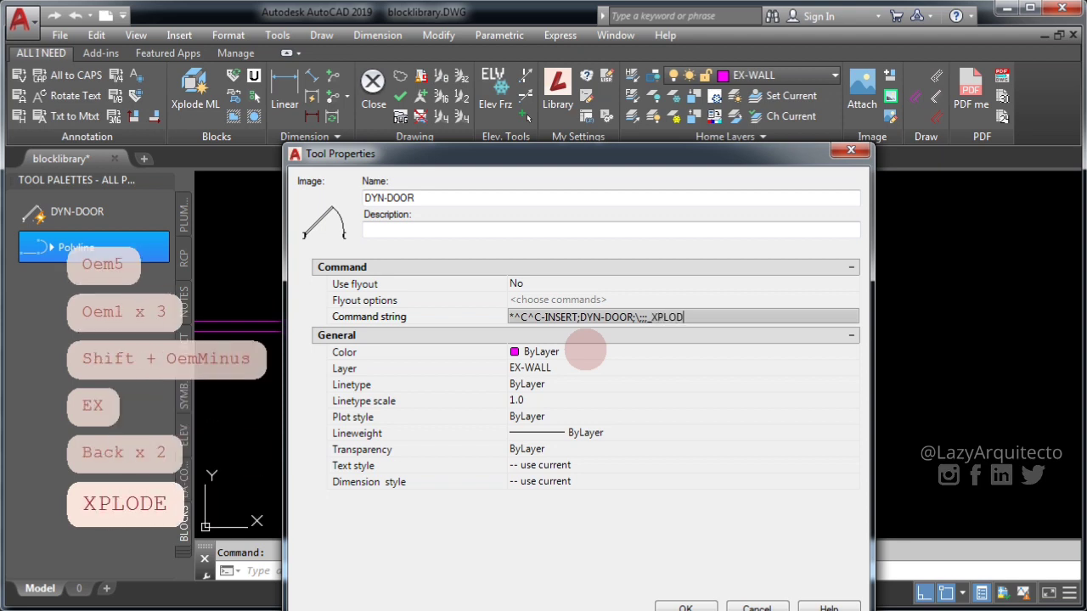
key(BackSpace)
key(BackSpace)
key(BackSpace)
key(BackSpace)
key(BackSpace)
key(BackSpace)
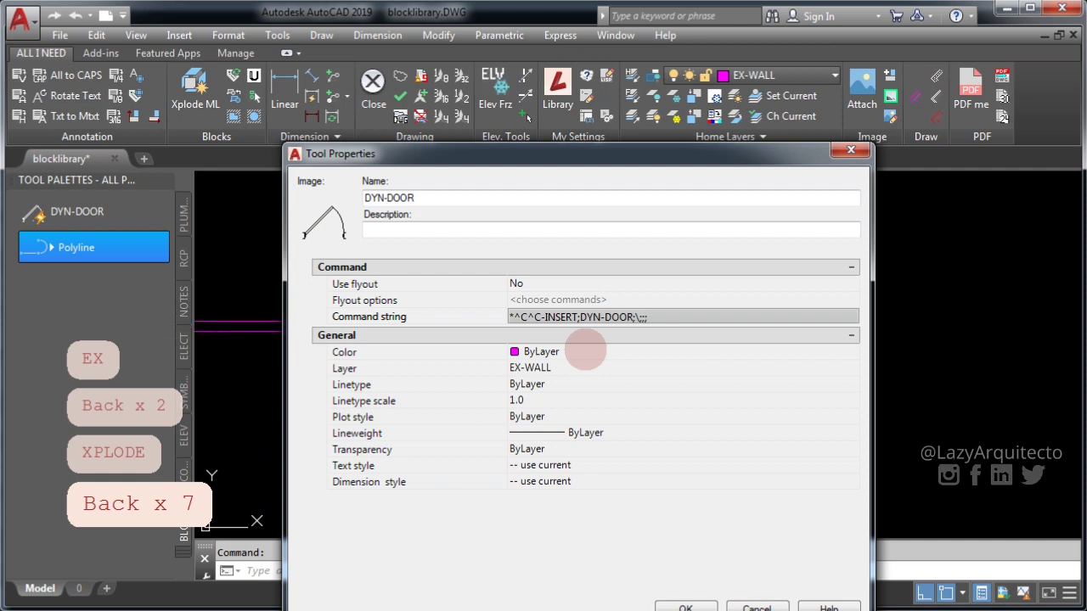
Append _MIRROR;L;;\\YES; to the end of the tool's command string.
text(_)
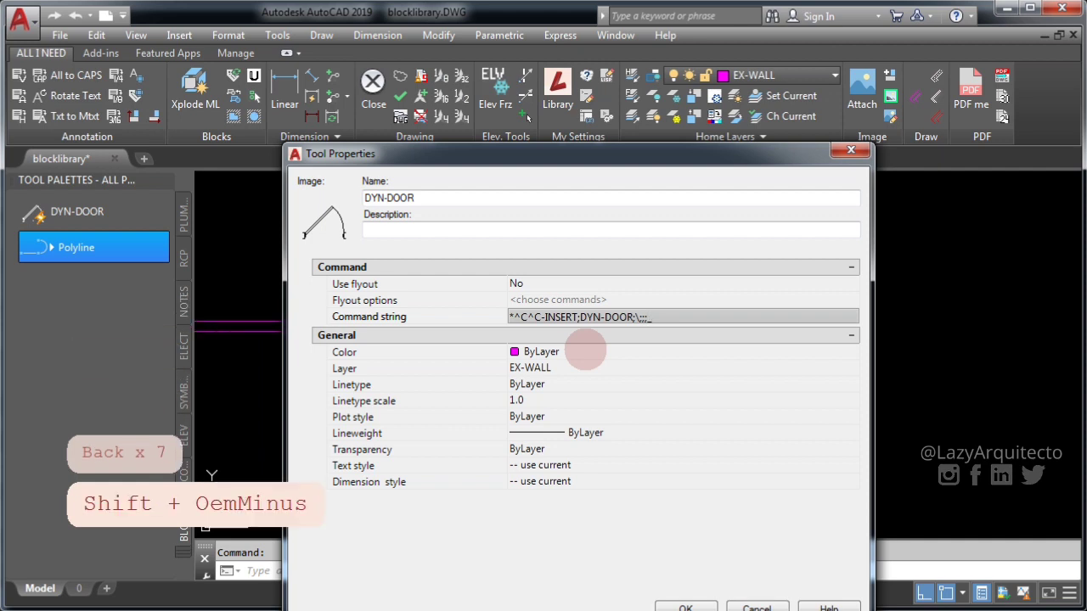
text(MI)
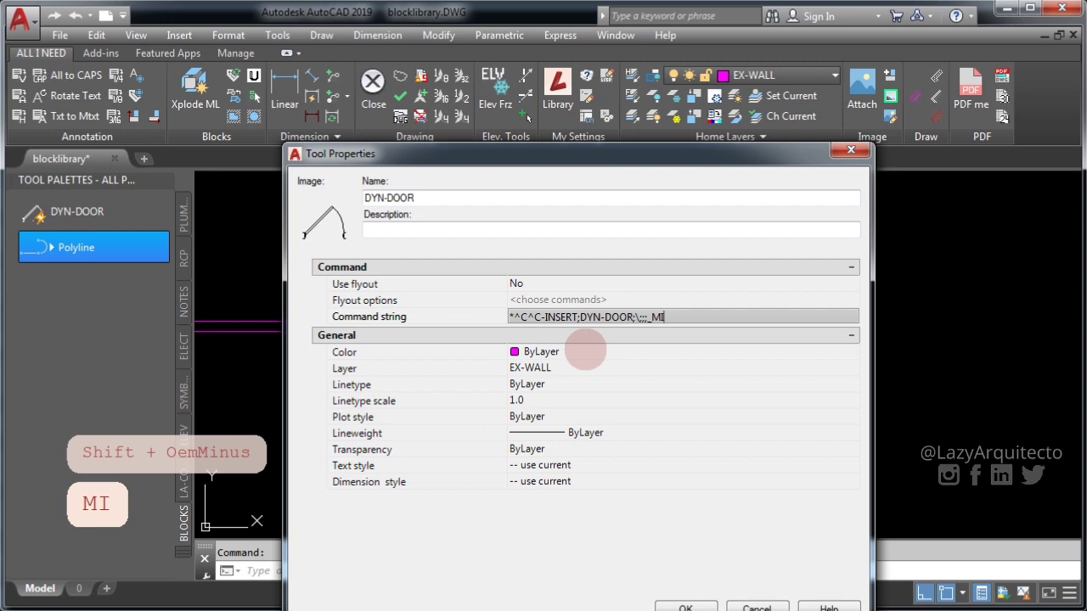
text(RROR)
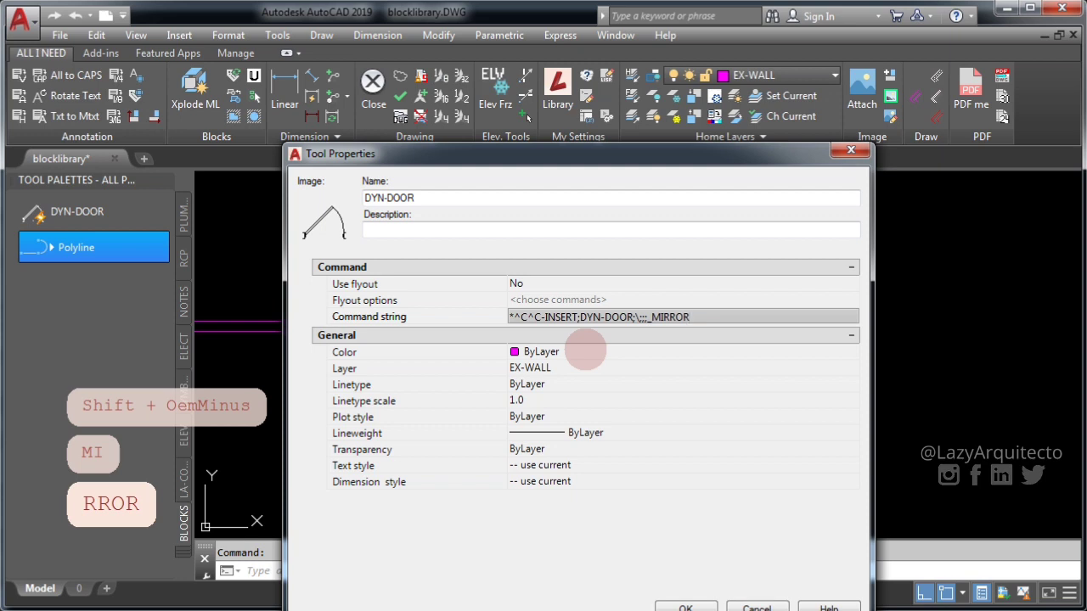
text(;L)
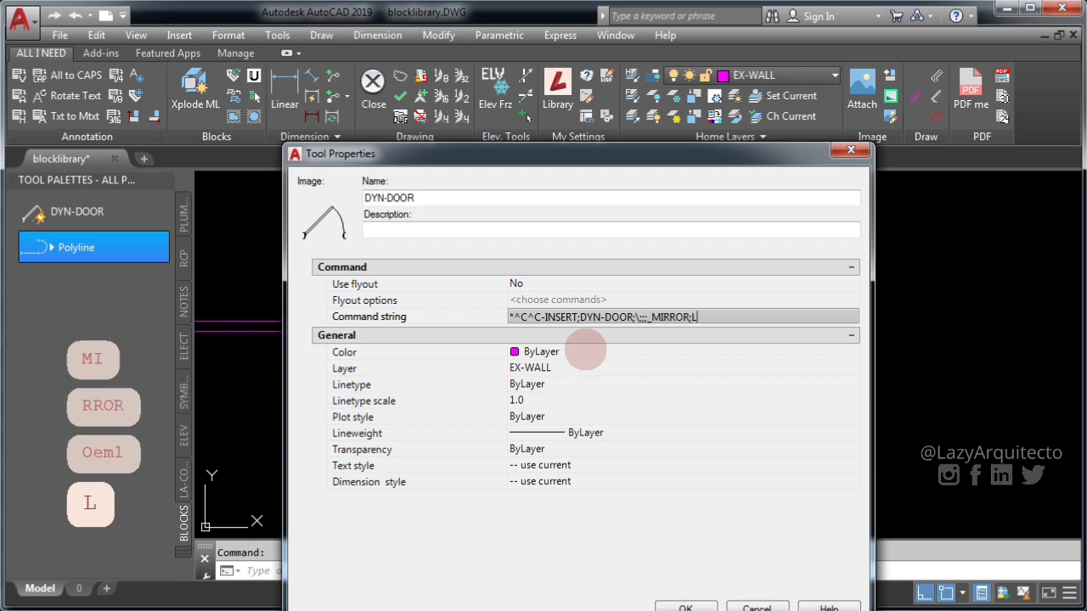
text(;)
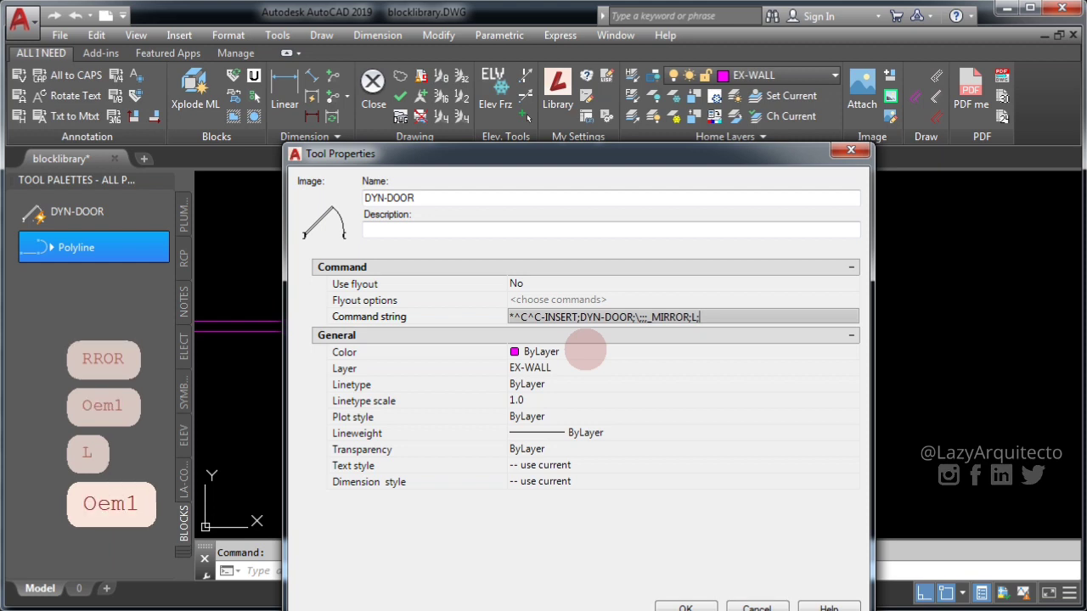
text(;)
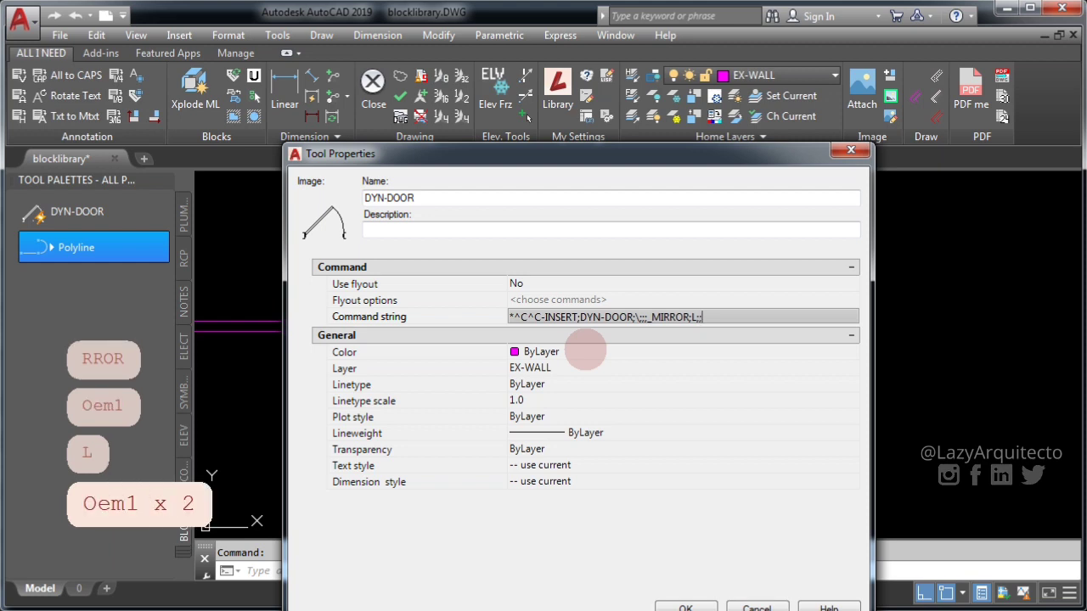
text(\\)
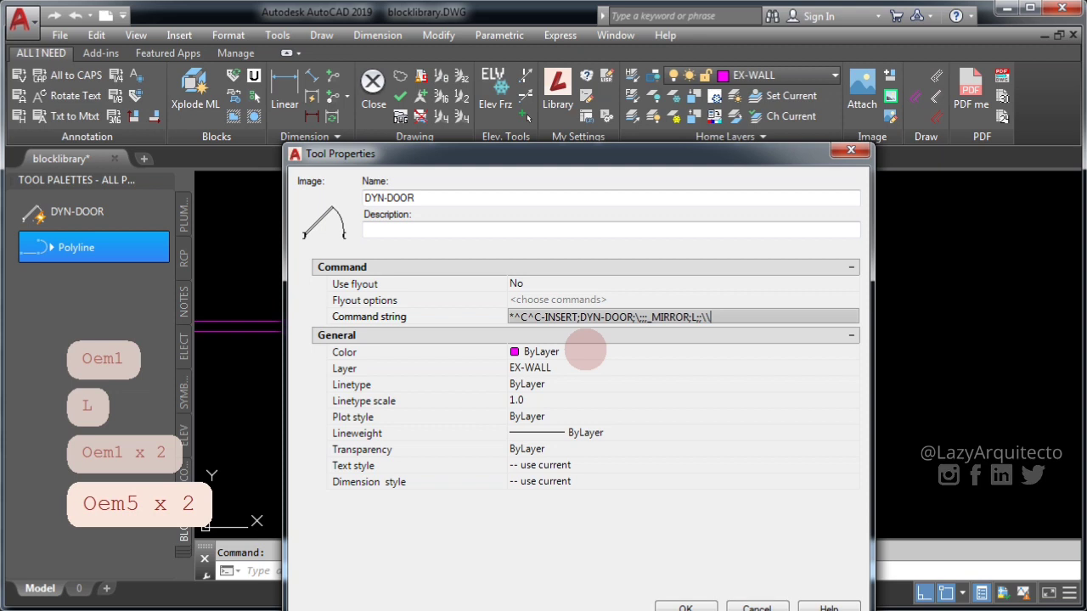
text(YES)
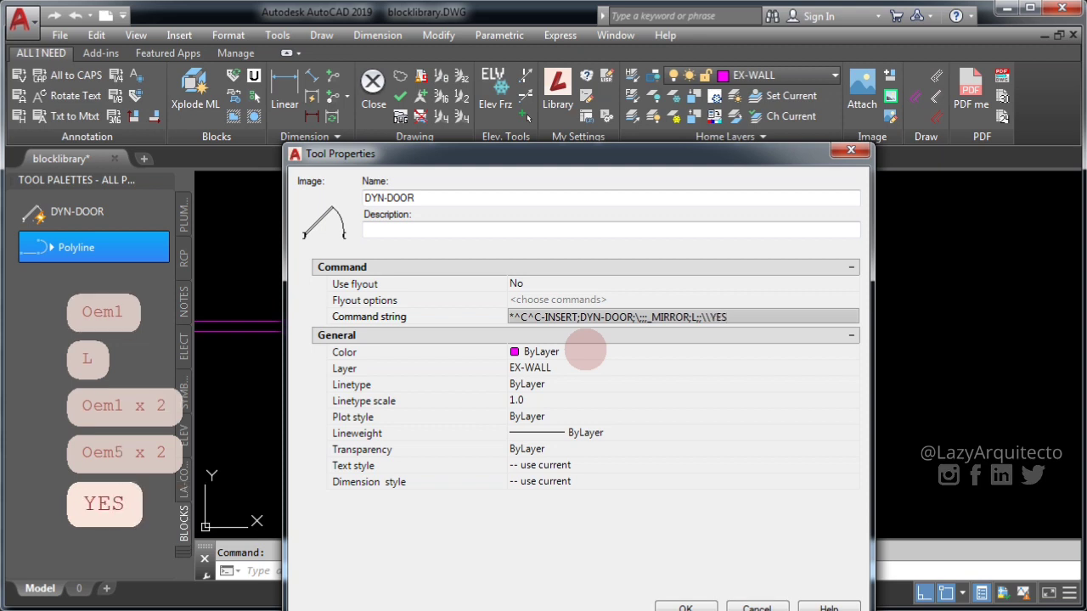
text(;)
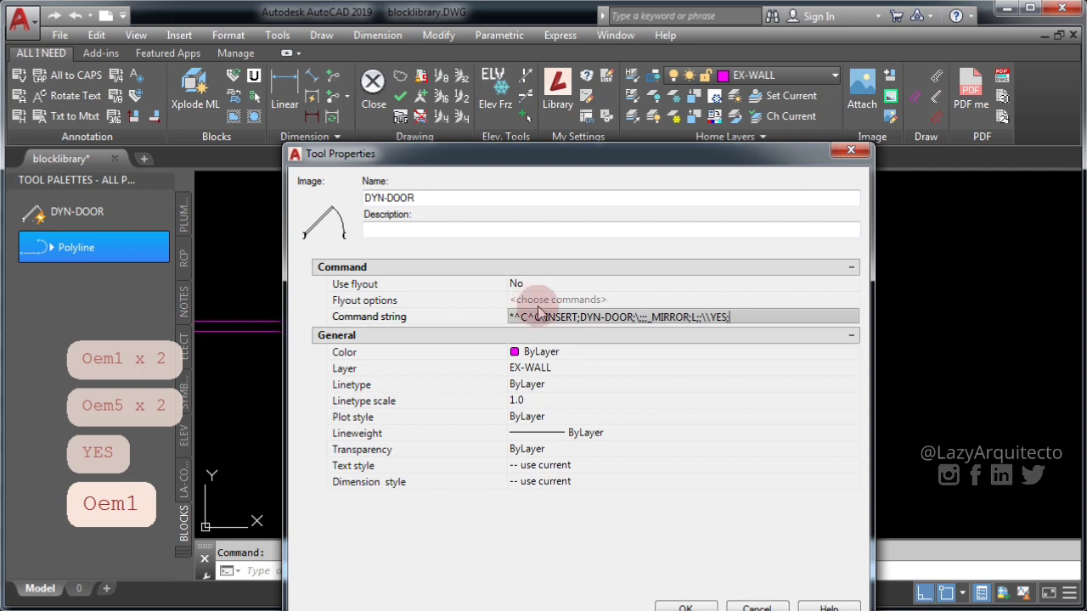
click(543, 367)
click(545, 369)
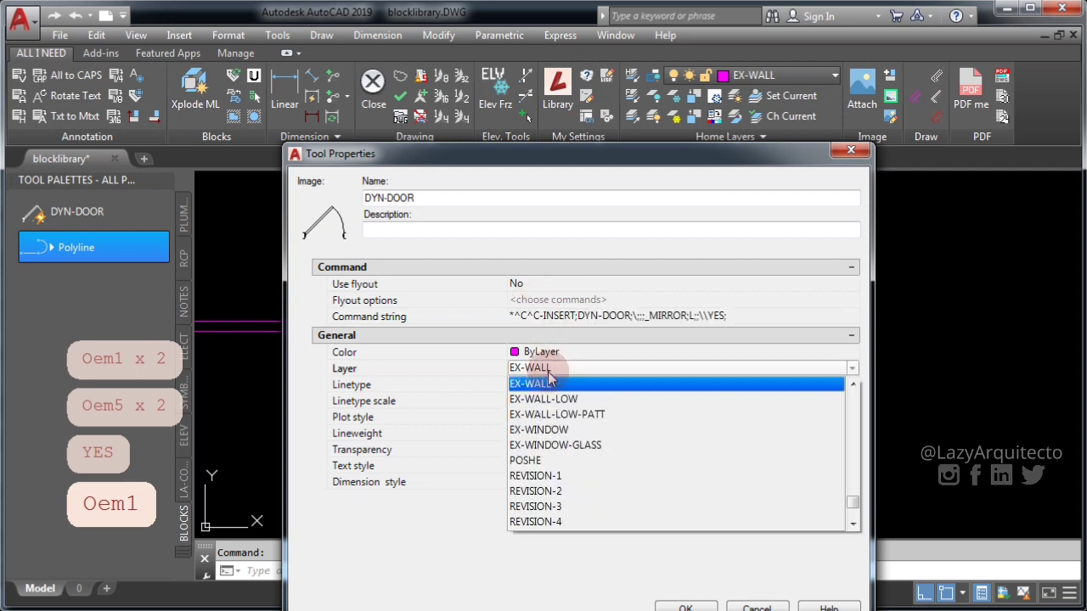
key(e)
key(e)
key(e)
key(e)
key(e)
key(e)
key(e)
key(e)
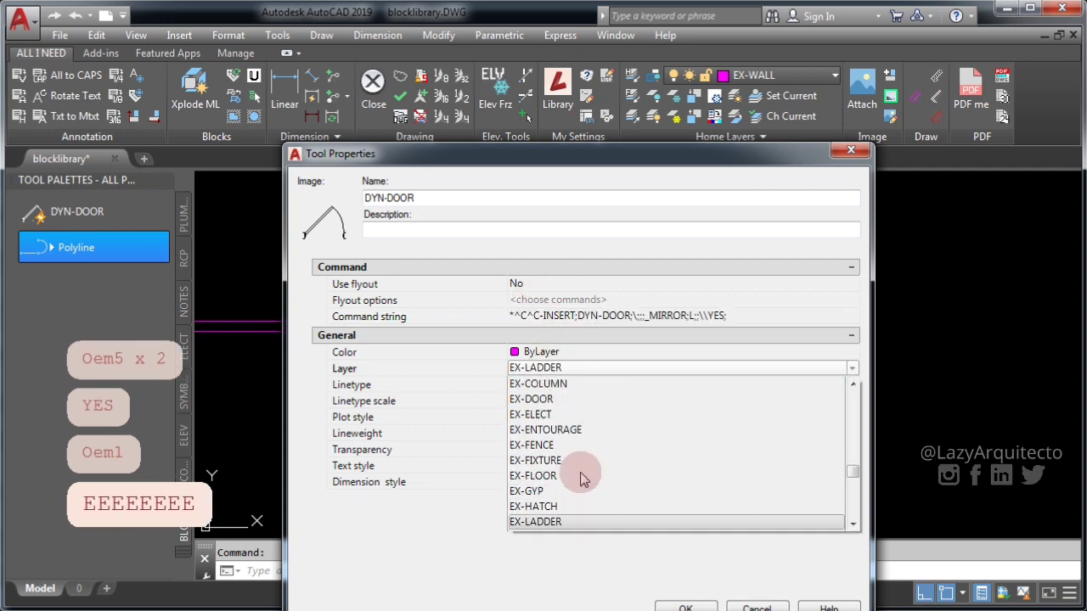
key(e)
key(e)
key(e)
key(e)
key(e)
key(e)
key(e)
key(e)
key(e)
key(e)
key(e)
key(e)
key(e)
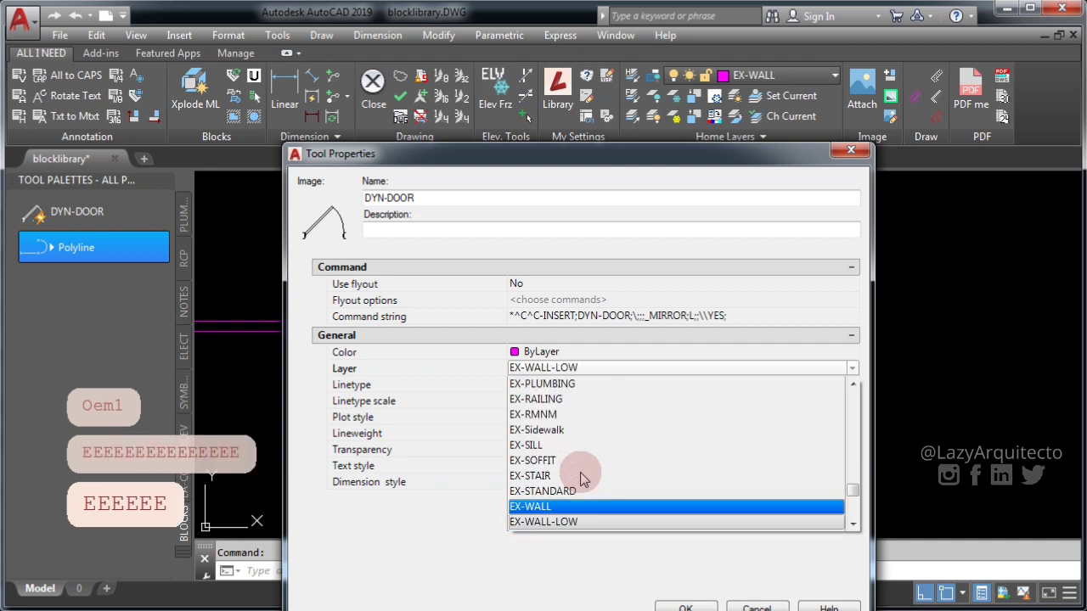
scroll(585, 480, down, 5)
Set the tool's layer to EX-DOOR and accept the tool properties.
click(588, 368)
click(589, 369)
key(d)
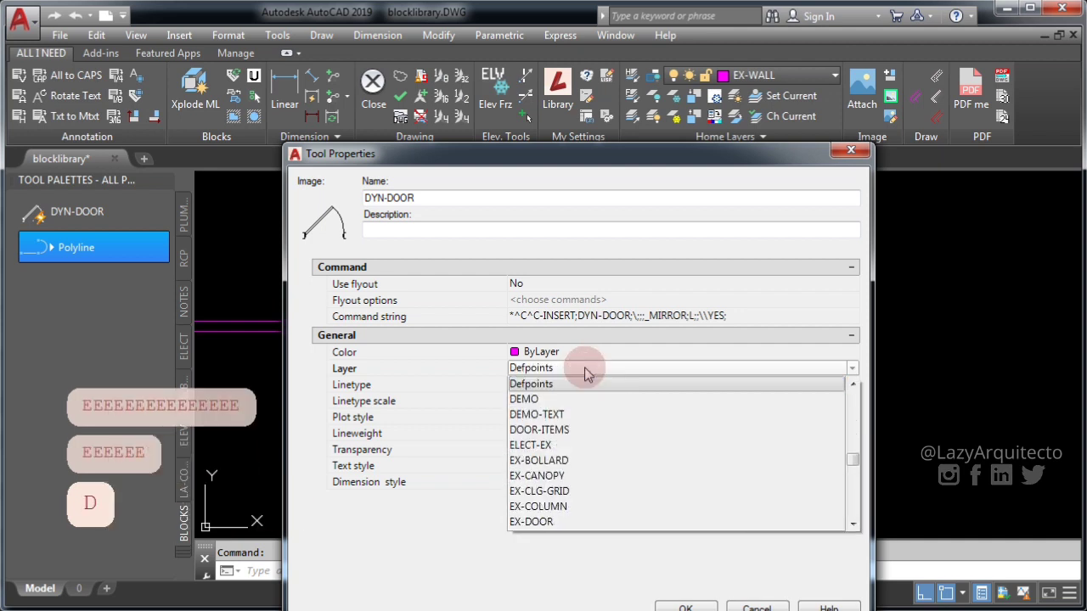
key(d)
key(d)
key(d)
key(d)
click(519, 521)
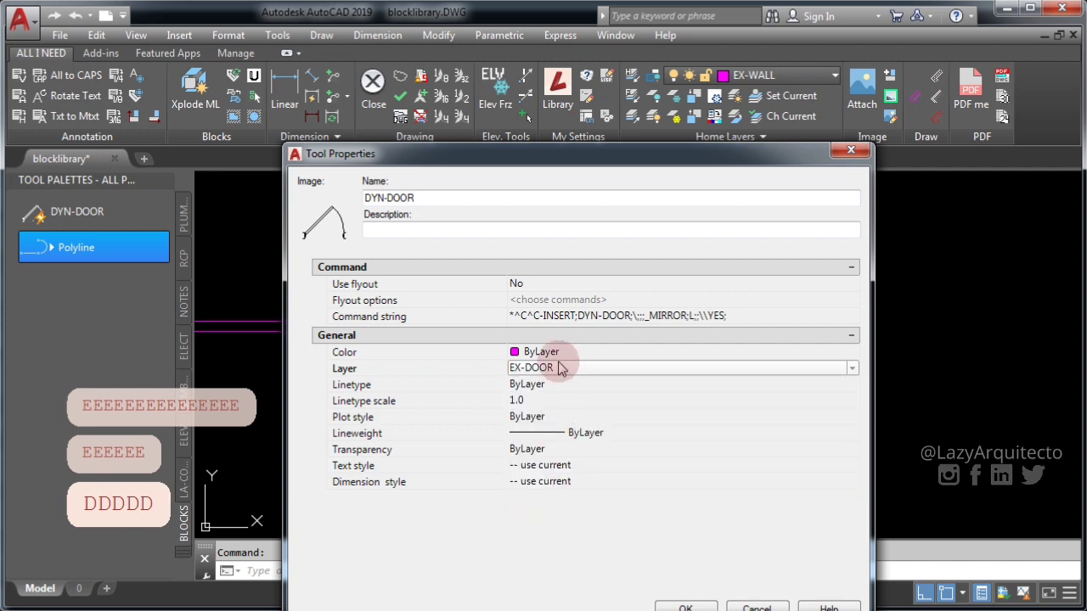
click(686, 608)
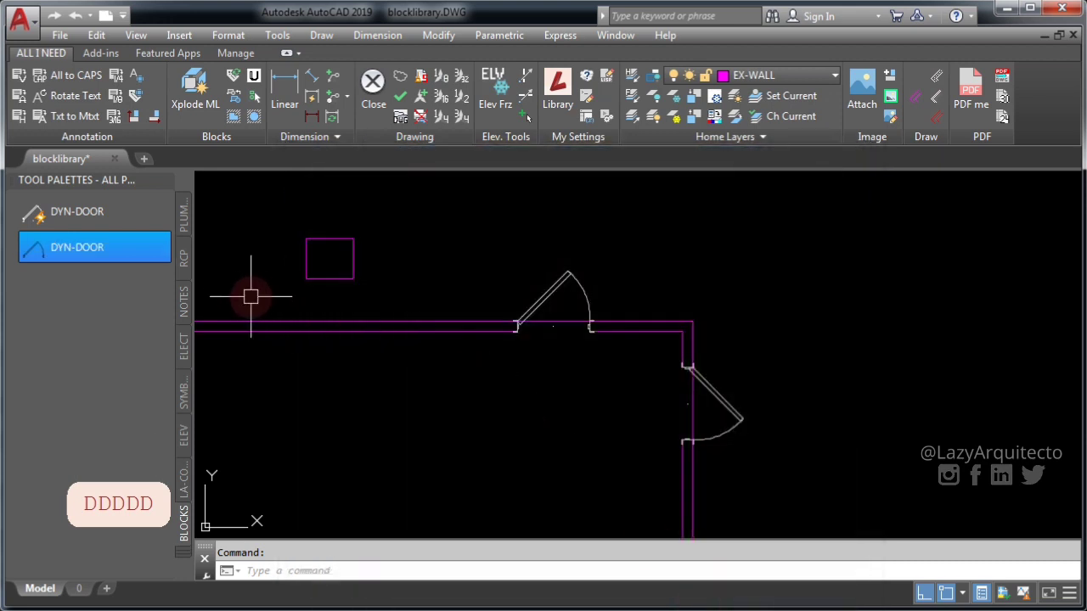
Test the new DYN-DOOR command tool by inserting and mirroring doors in the horizontal wall and the vertical wall beside its open end.
mouse_move(267, 298)
middle_down()
mouse_move(469, 332)
mouse_move(804, 360)
middle_up()
scroll(650, 442, up, 3)
mouse_move(543, 382)
middle_down()
mouse_move(495, 361)
mouse_move(568, 402)
mouse_move(607, 298)
mouse_move(614, 327)
mouse_move(631, 343)
mouse_move(643, 335)
middle_up()
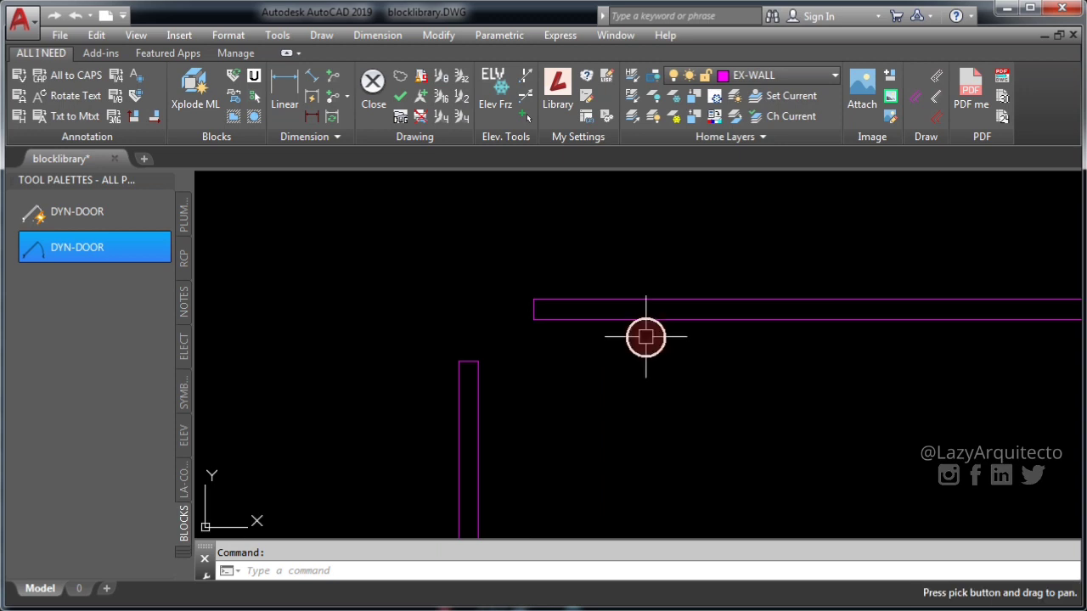
click(70, 252)
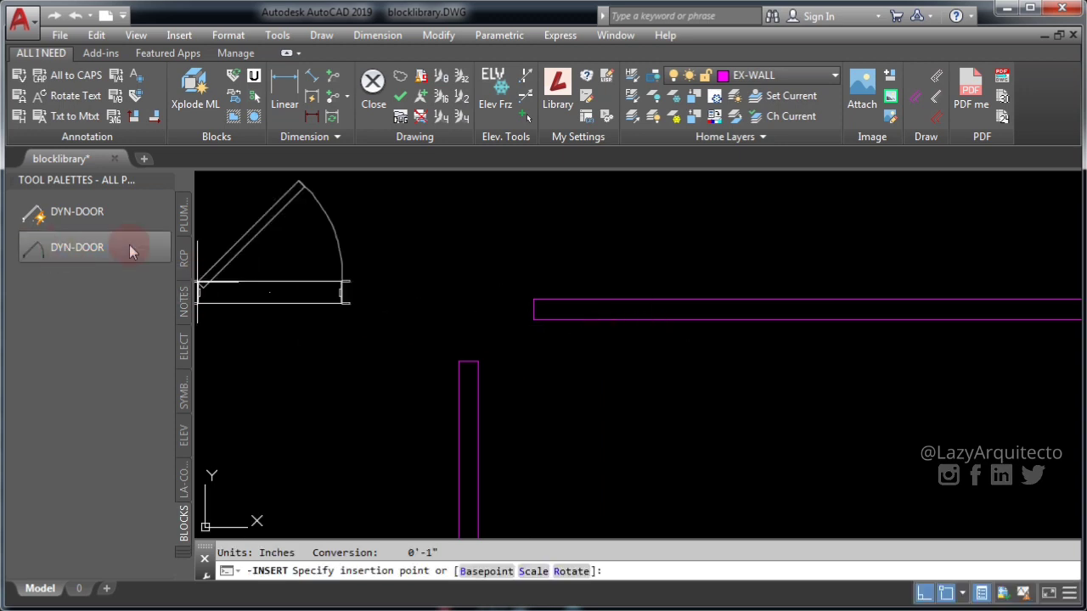
click(619, 299)
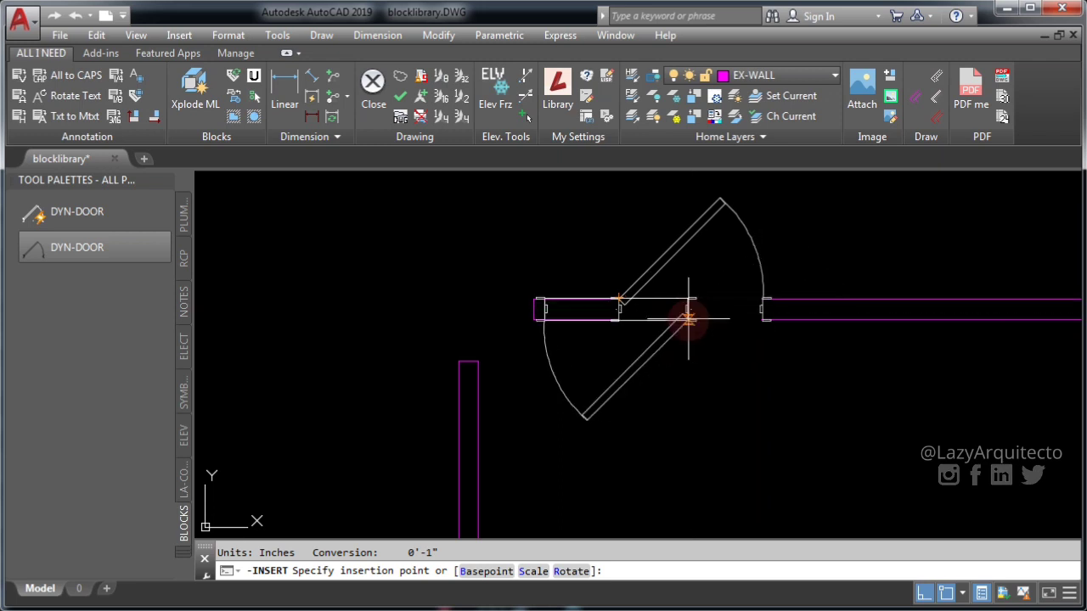
click(459, 507)
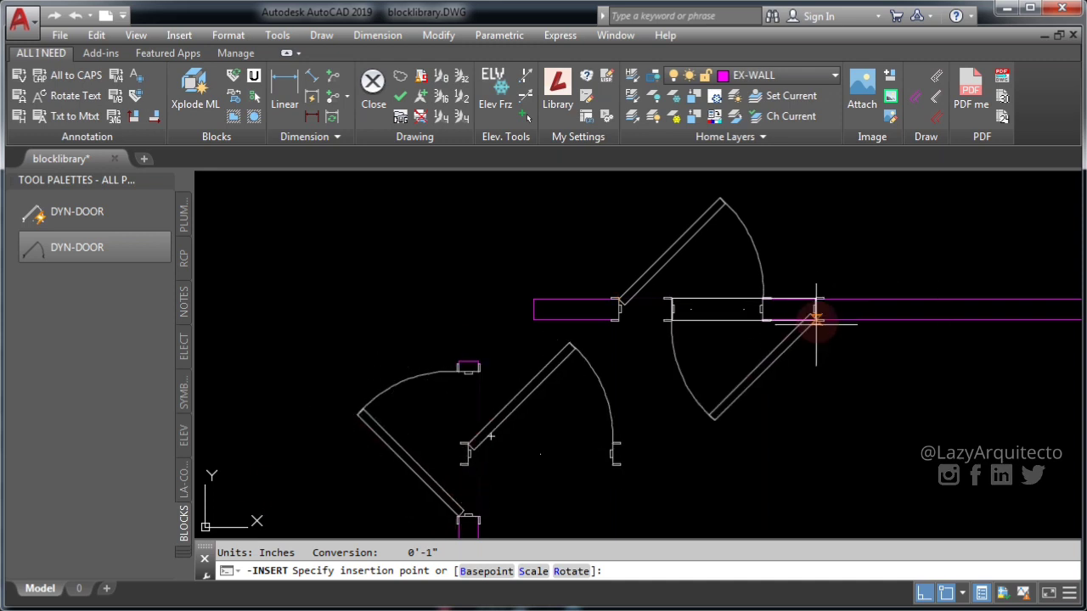
Cancel the repeating door insertion and delete the three test doors from the drawing.
key(Escape)
key(Escape)
click(550, 368)
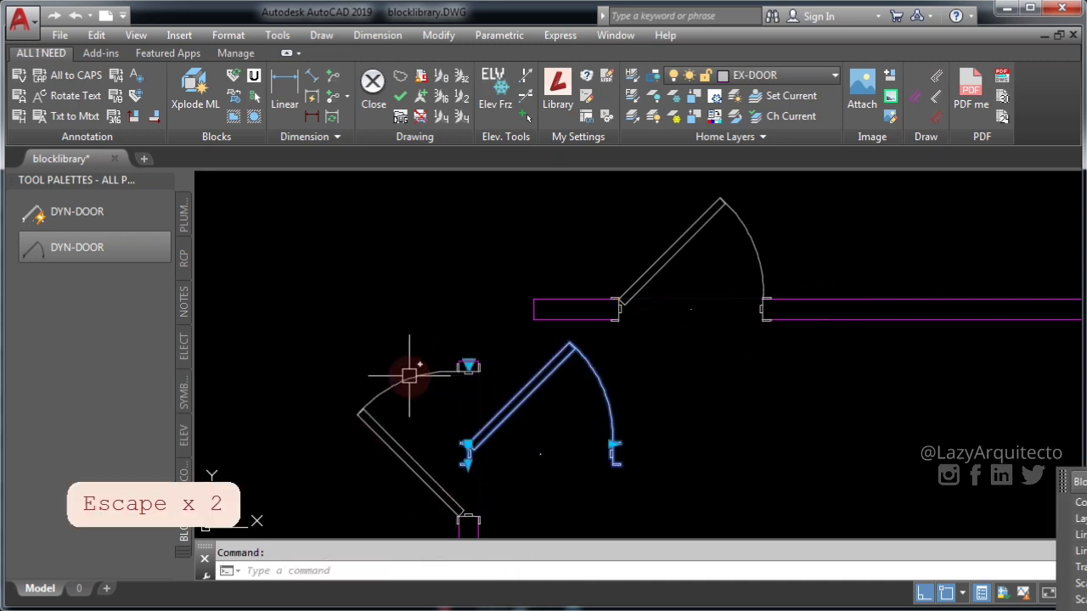
key(Delete)
click(432, 375)
key(Delete)
click(660, 262)
key(Delete)
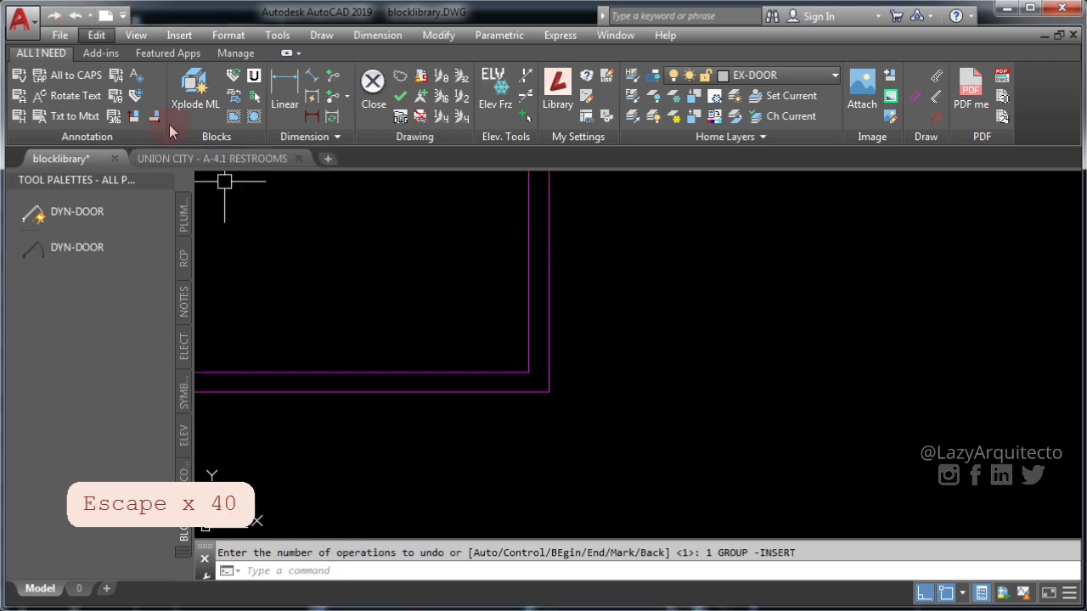
Remove one semicolon before _MI in the lower DYN-DOOR tool's command string, making it *^C^C-INSERT;DYN-DOOR;\;;_MI;L;;\\YES;, and accept the tool properties.
right_click(72, 249)
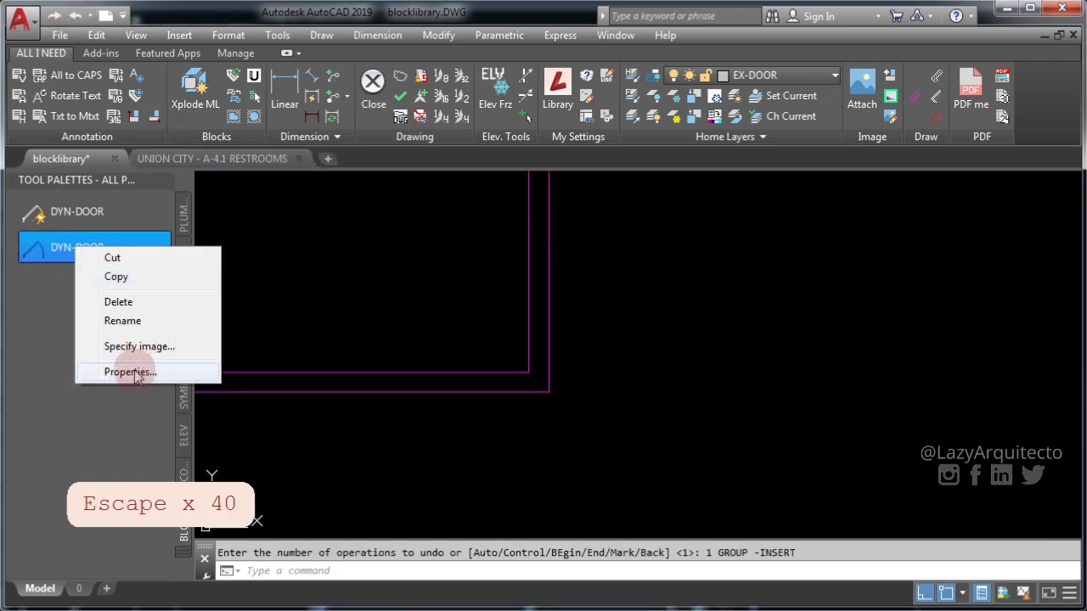
click(127, 369)
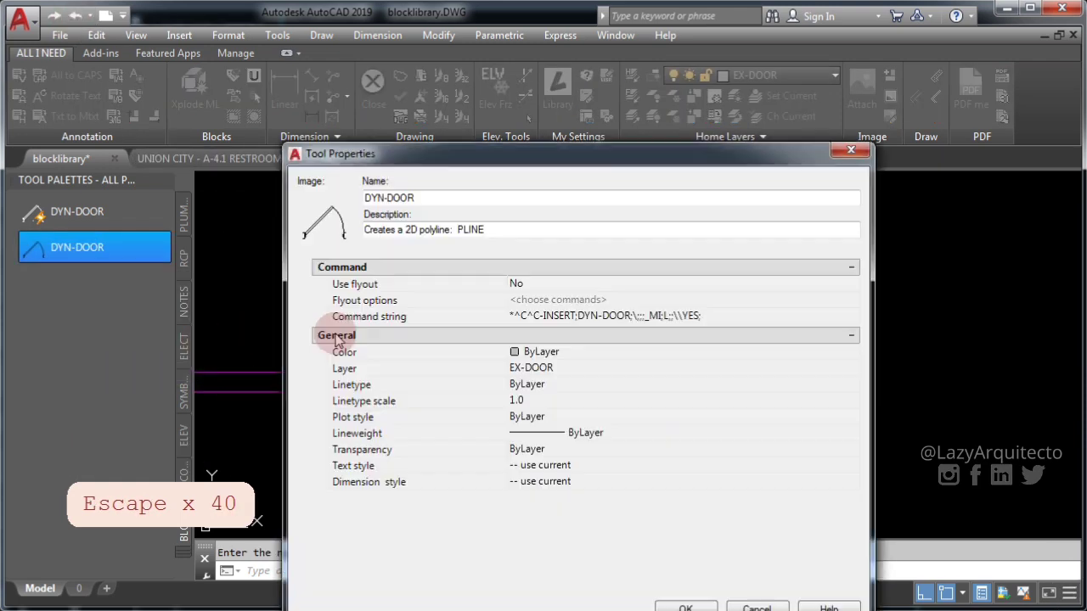
click(628, 325)
click(643, 319)
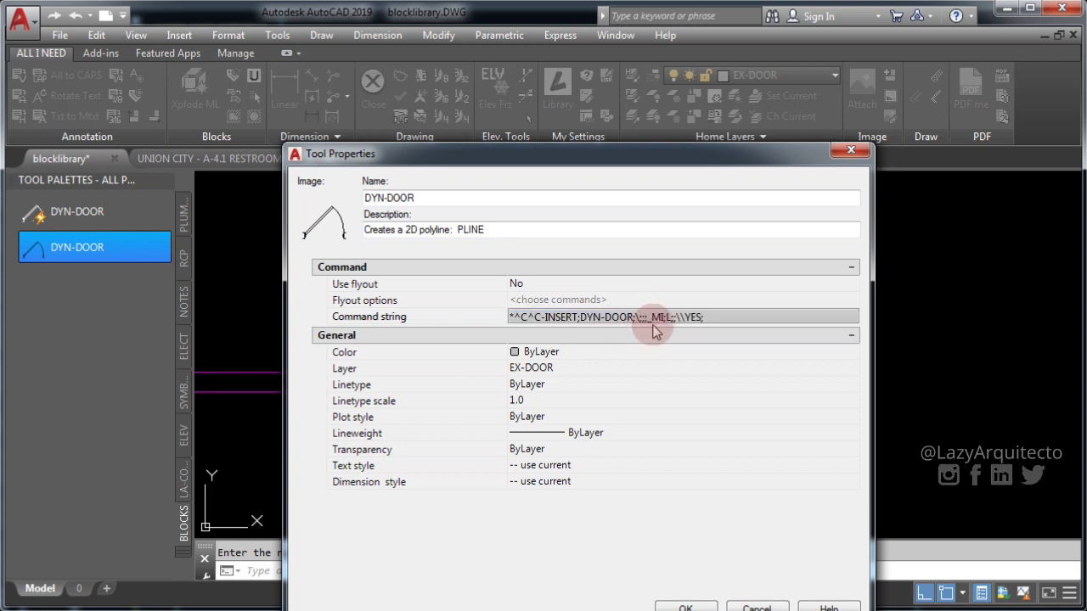
key(BackSpace)
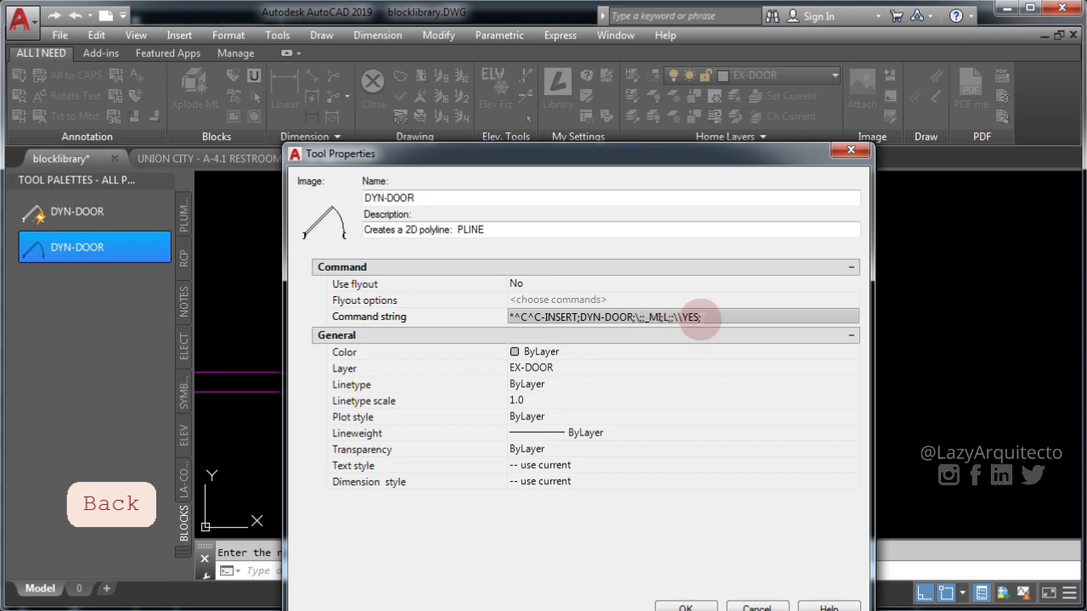
click(688, 605)
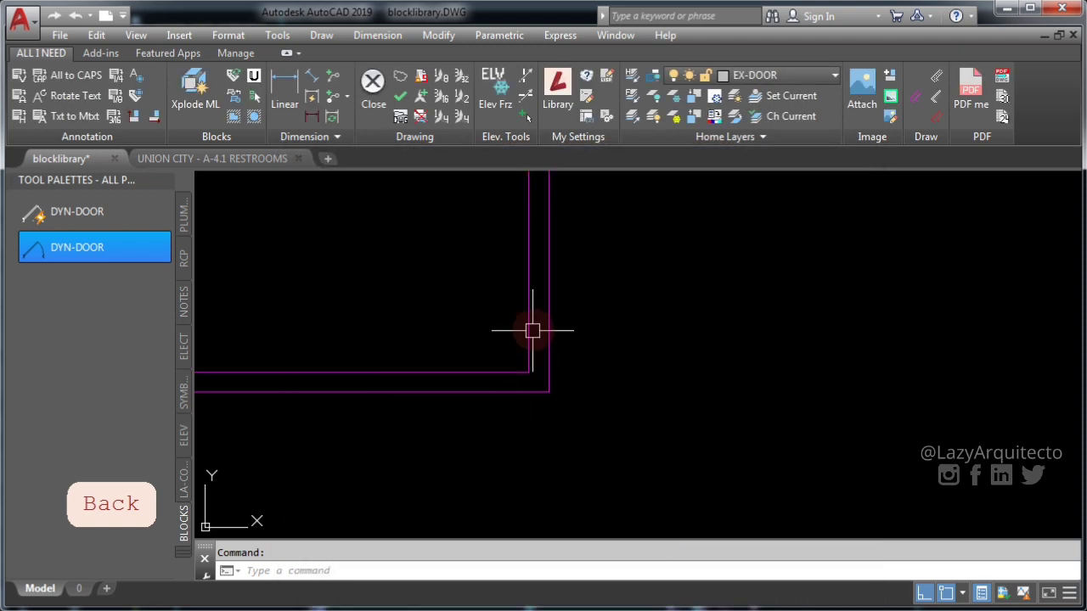
Run the edited DYN-DOOR command tool to insert a door in the horizontal wall near the corner and mirror it about its midpoint vertically.
click(66, 246)
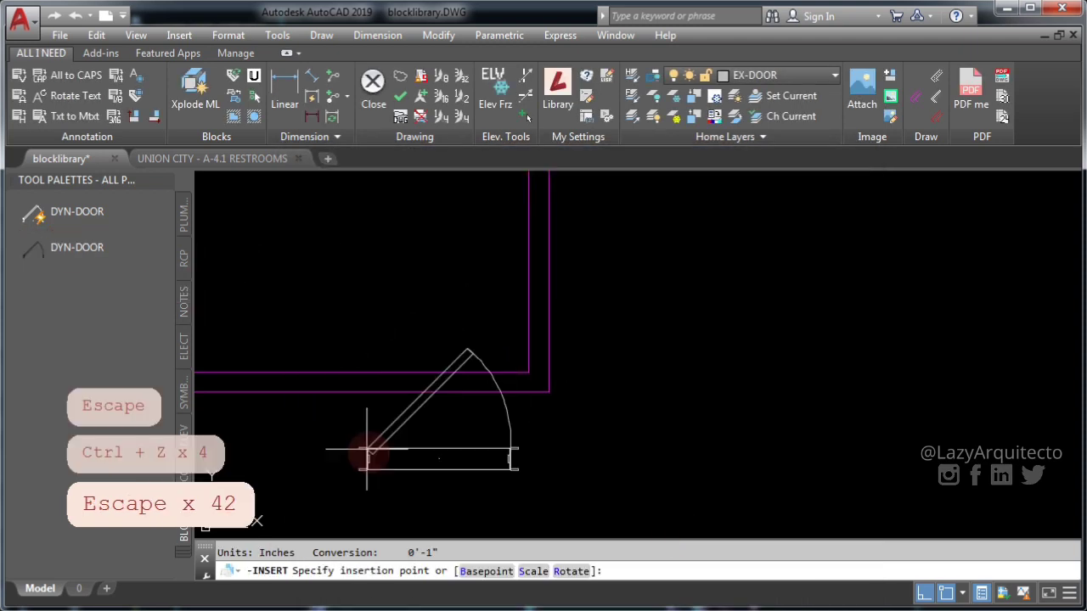
click(464, 393)
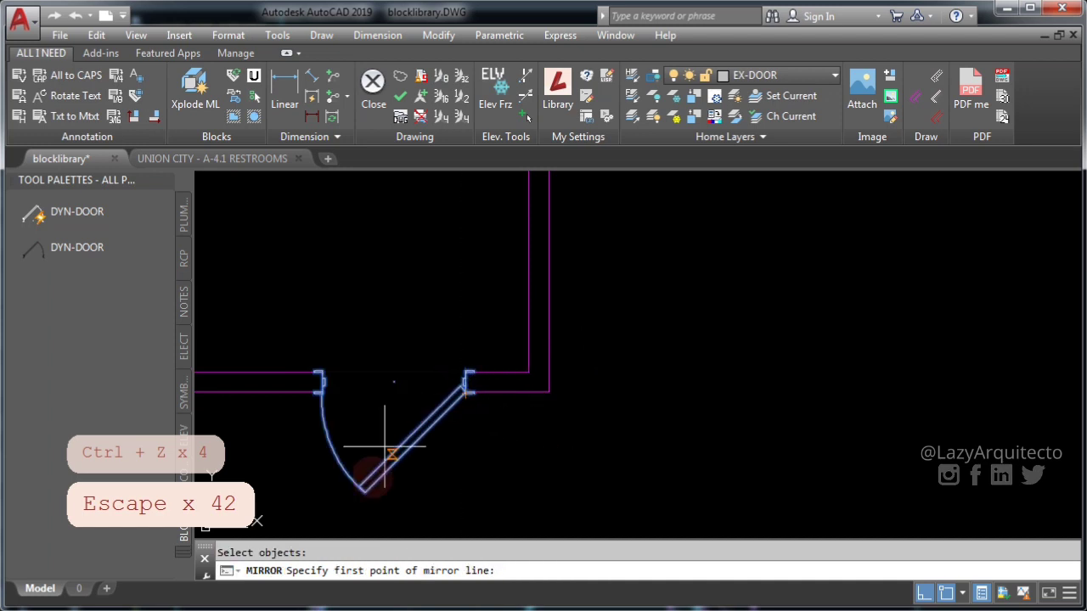
click(393, 382)
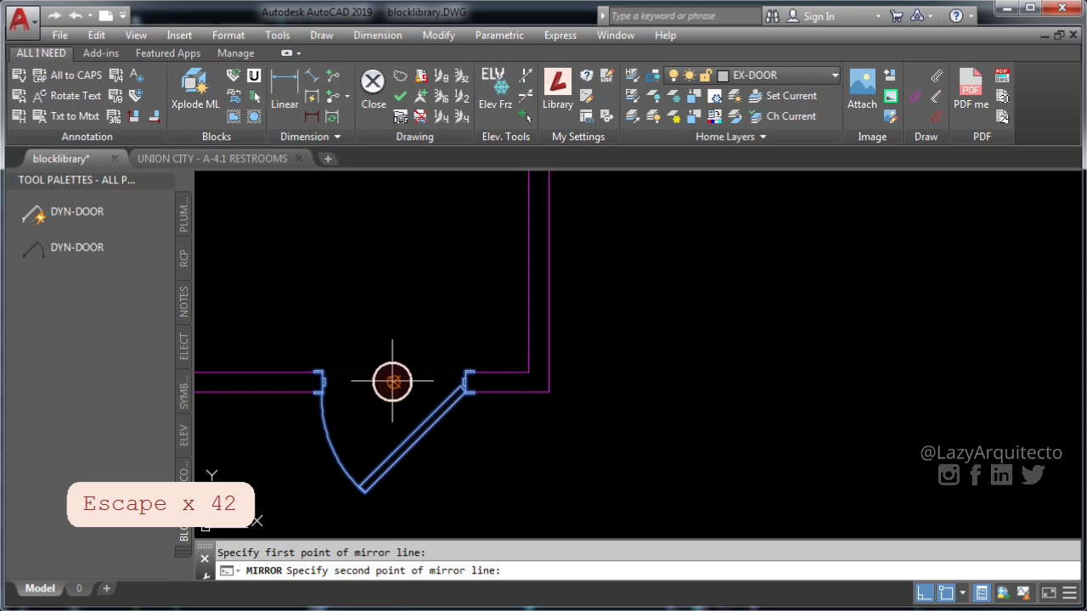
click(376, 221)
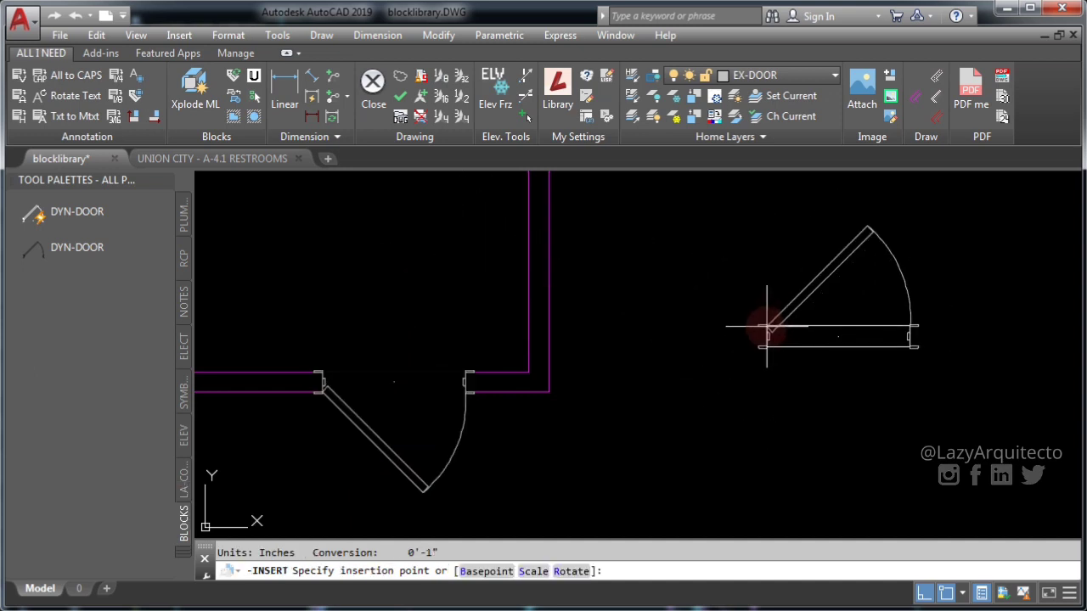
Insert a DYN-DOOR in the vertical wall just above the corner and mirror it about its midpoint.
click(527, 330)
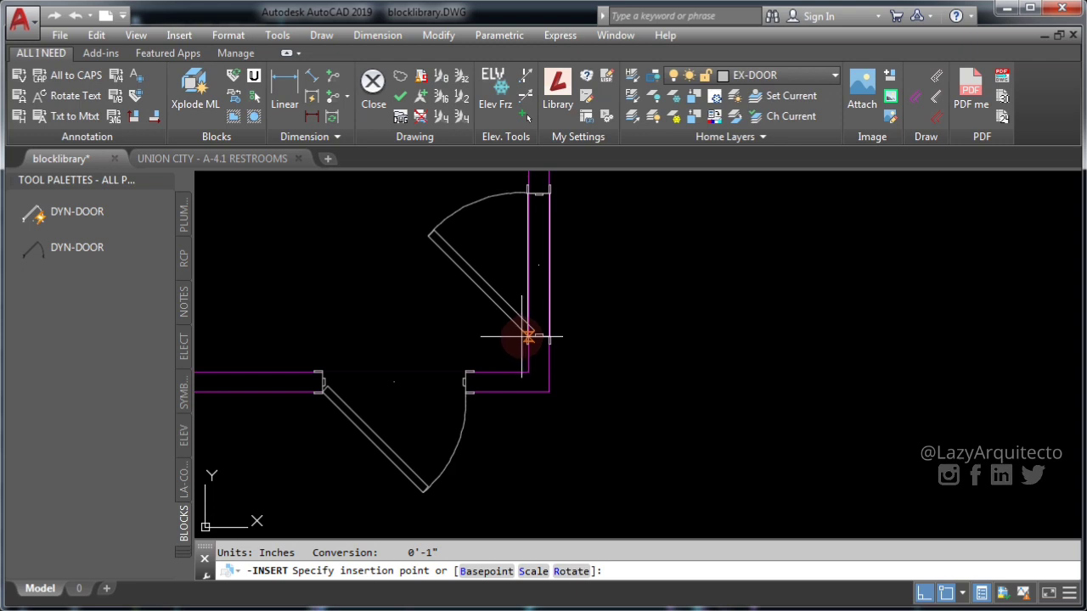
text(mi)
key(space)
click(528, 338)
key(Return)
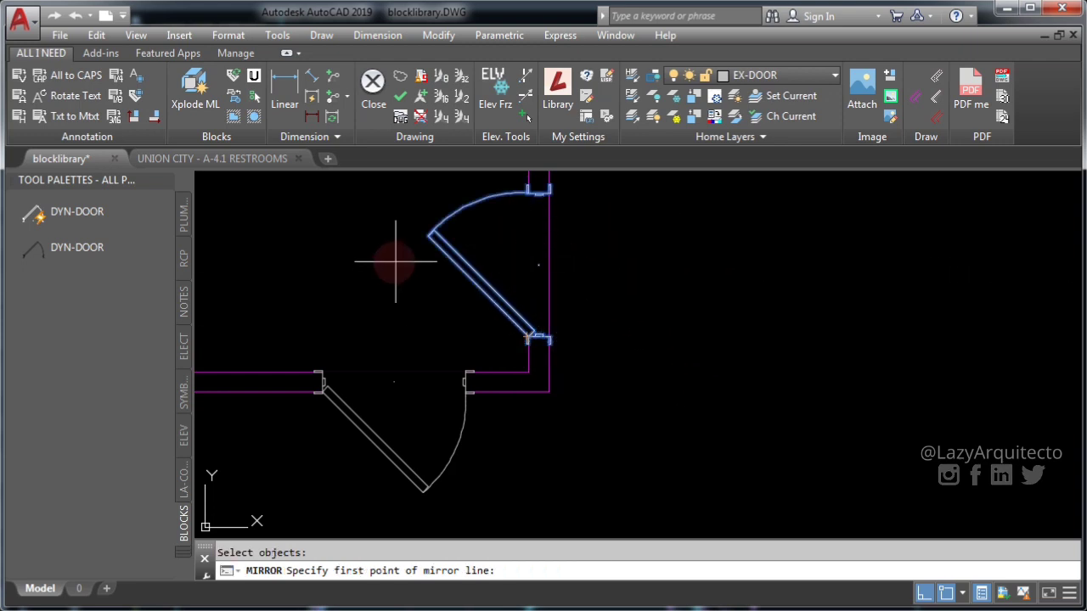
click(538, 265)
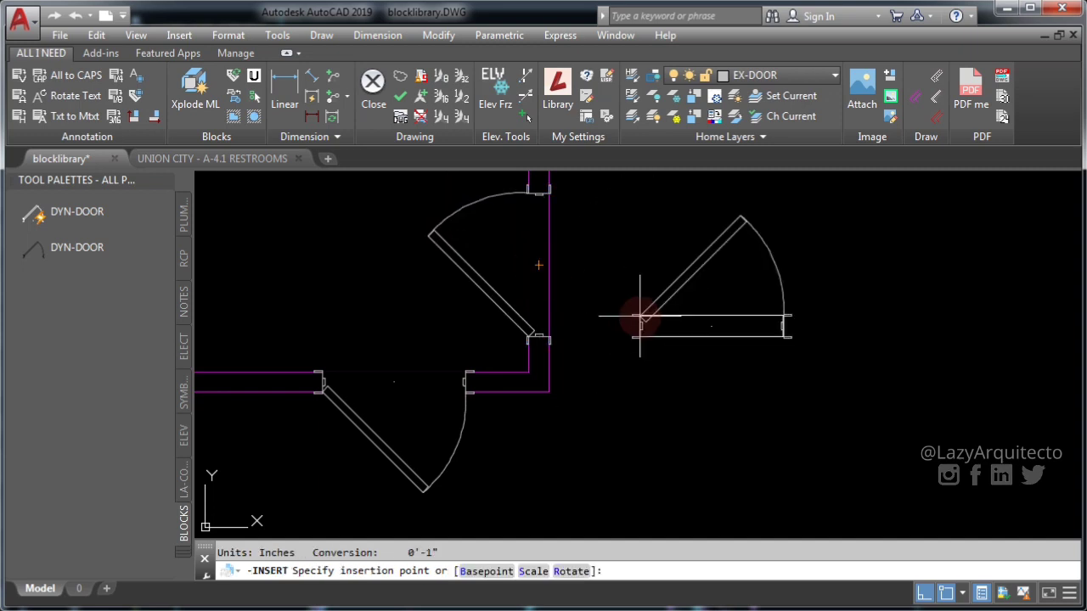
Insert a DYN-DOOR in the vertical wall below the existing door and mirror it about a horizontal line through its midpoint, erasing the source.
middle_drag(644, 328, 671, 274)
scroll(602, 369, up, 6)
middle_drag(654, 399, 674, 334)
scroll(668, 463, down, 3)
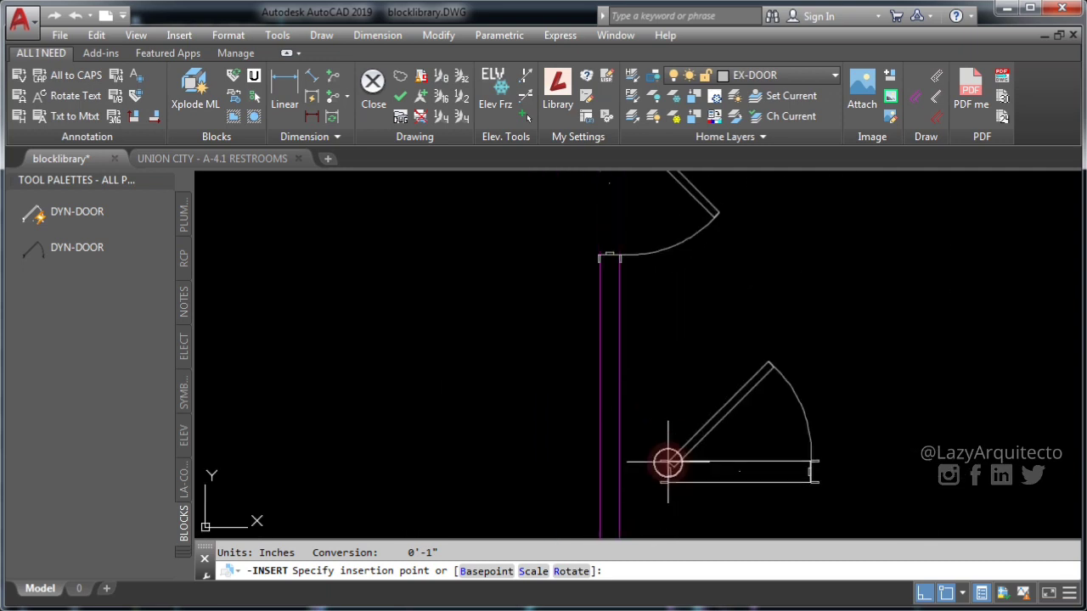
click(613, 371)
text(mi)
key(Return)
text(l)
key(Return)
key(Return)
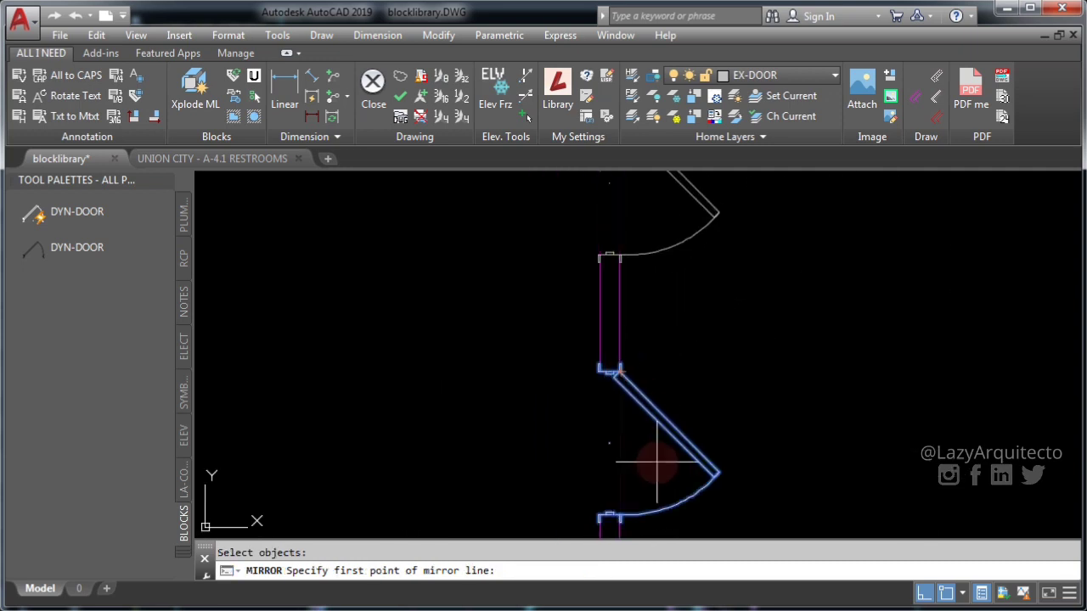
click(608, 444)
click(798, 444)
text(y)
key(Return)
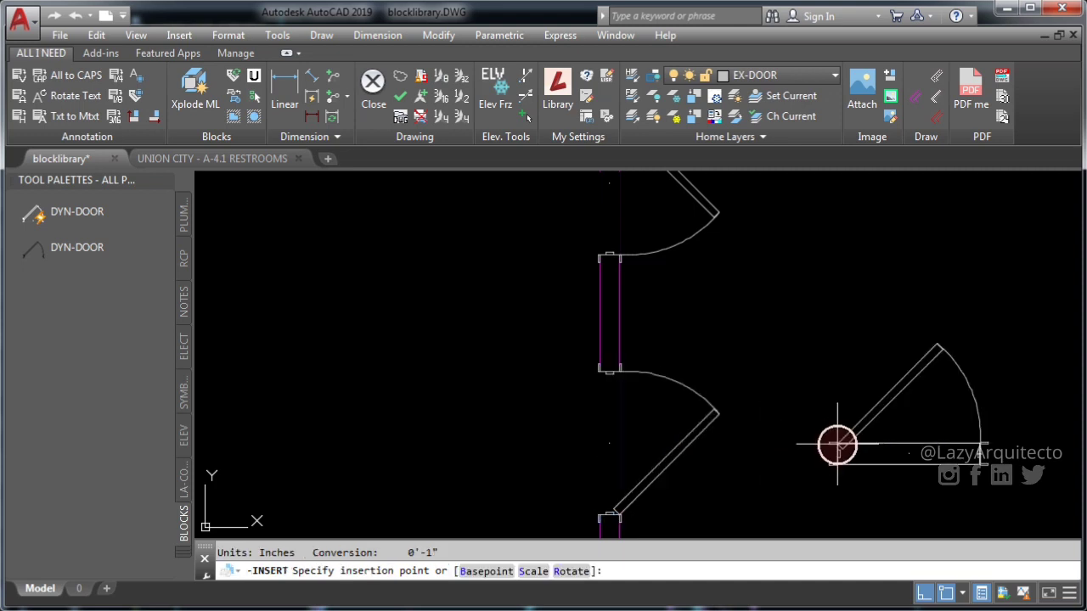
Insert a DYN-DOOR in the long horizontal wall, a short distance right of the existing door, ready for mirroring.
scroll(710, 461, down, 3)
scroll(484, 349, up, 5)
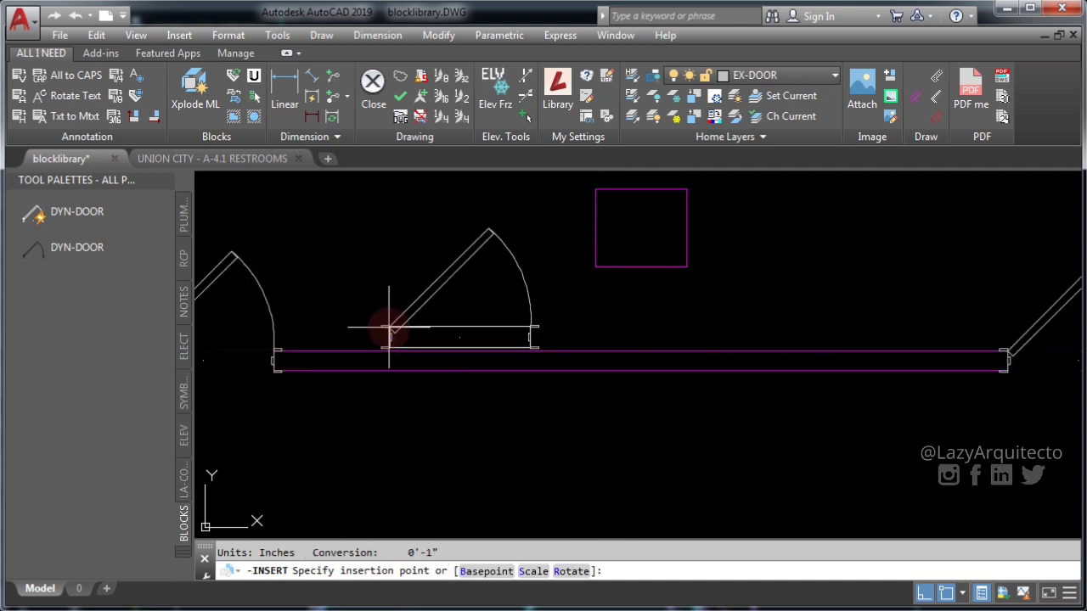
click(392, 351)
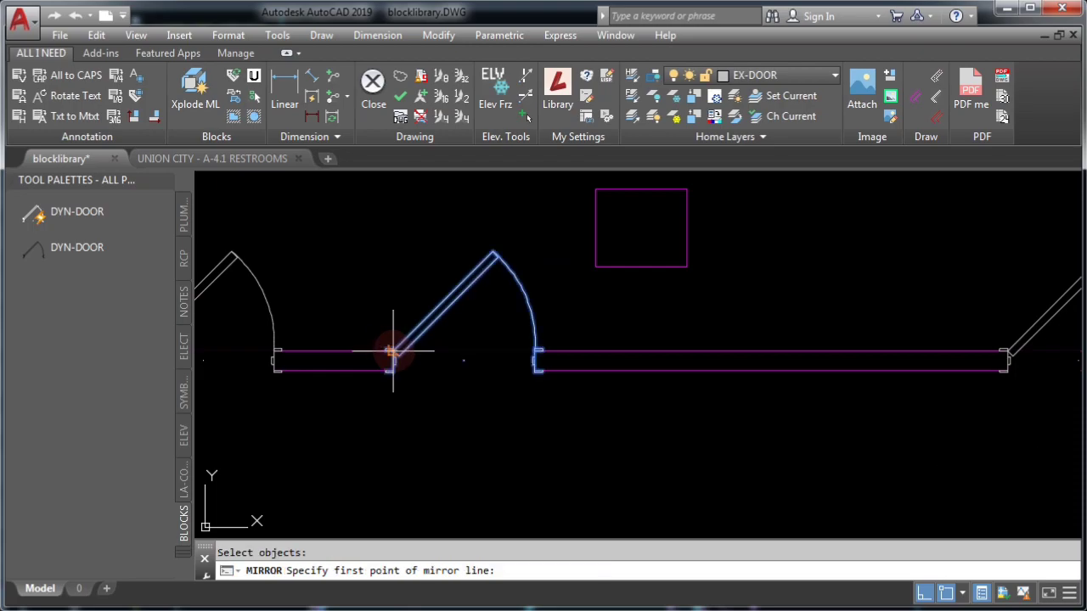